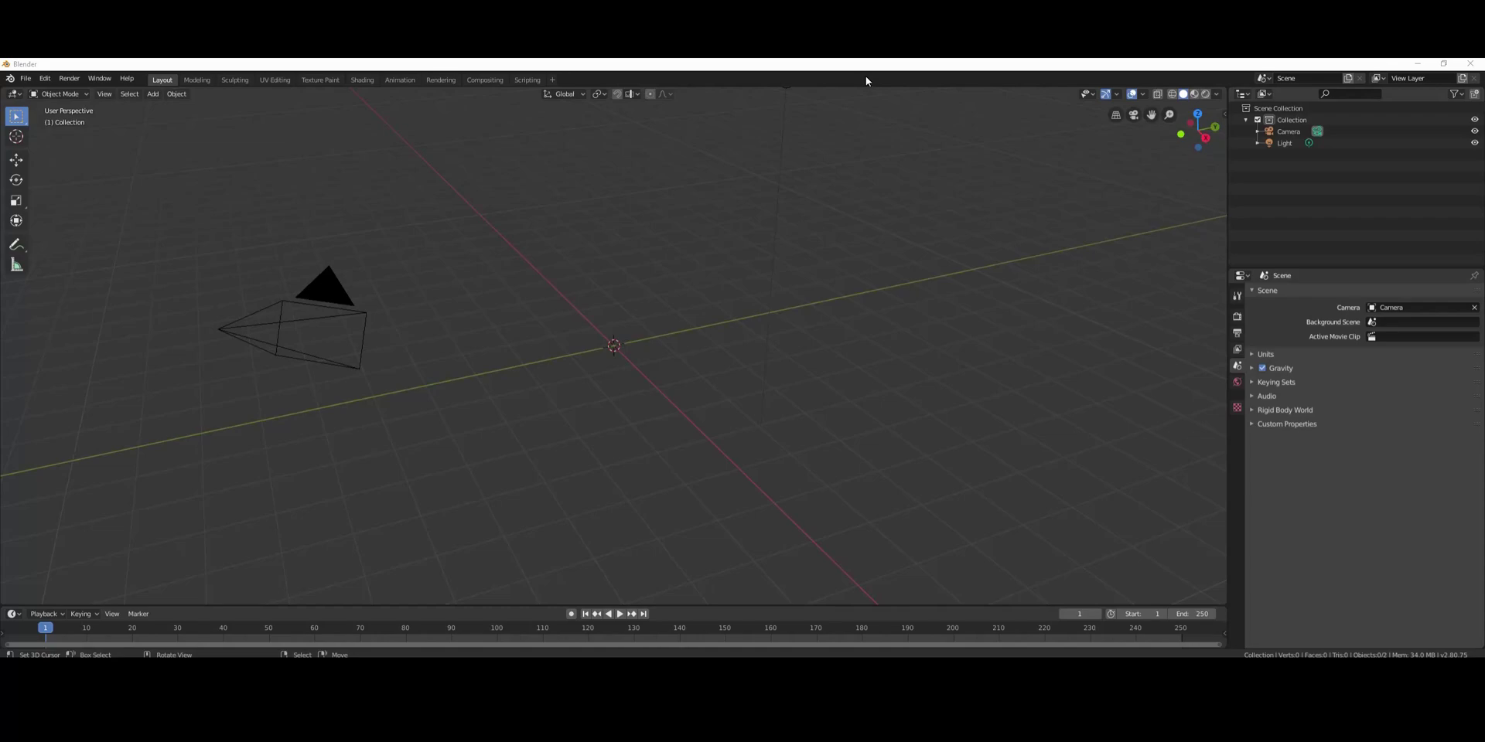
- Check the keymap preset and the mouse selection setting in the preferences
mouse_move(682, 296)
middle_down()
mouse_move(670, 288)
mouse_move(735, 235)
mouse_move(716, 269)
mouse_move(661, 289)
middle_up()
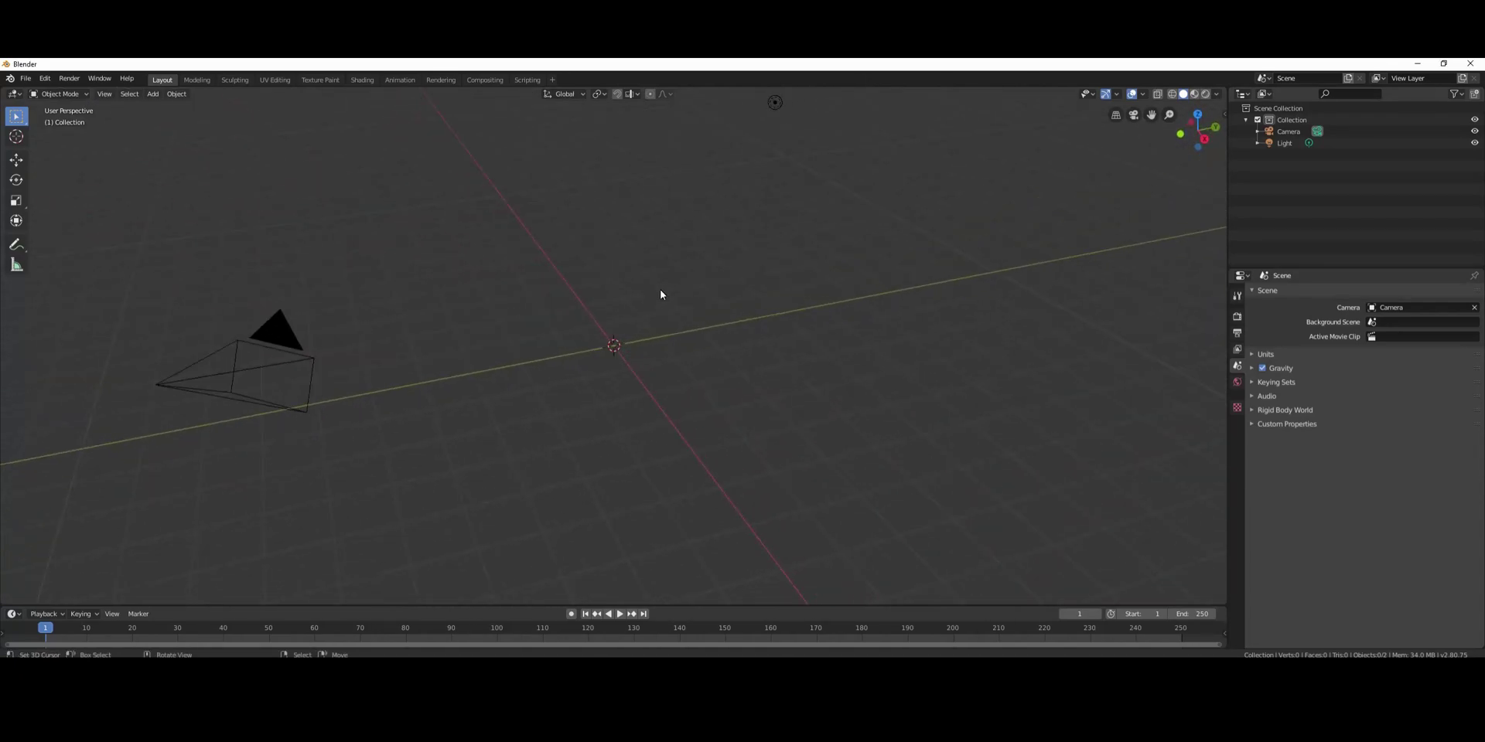
click(281, 335)
key(shift+c)
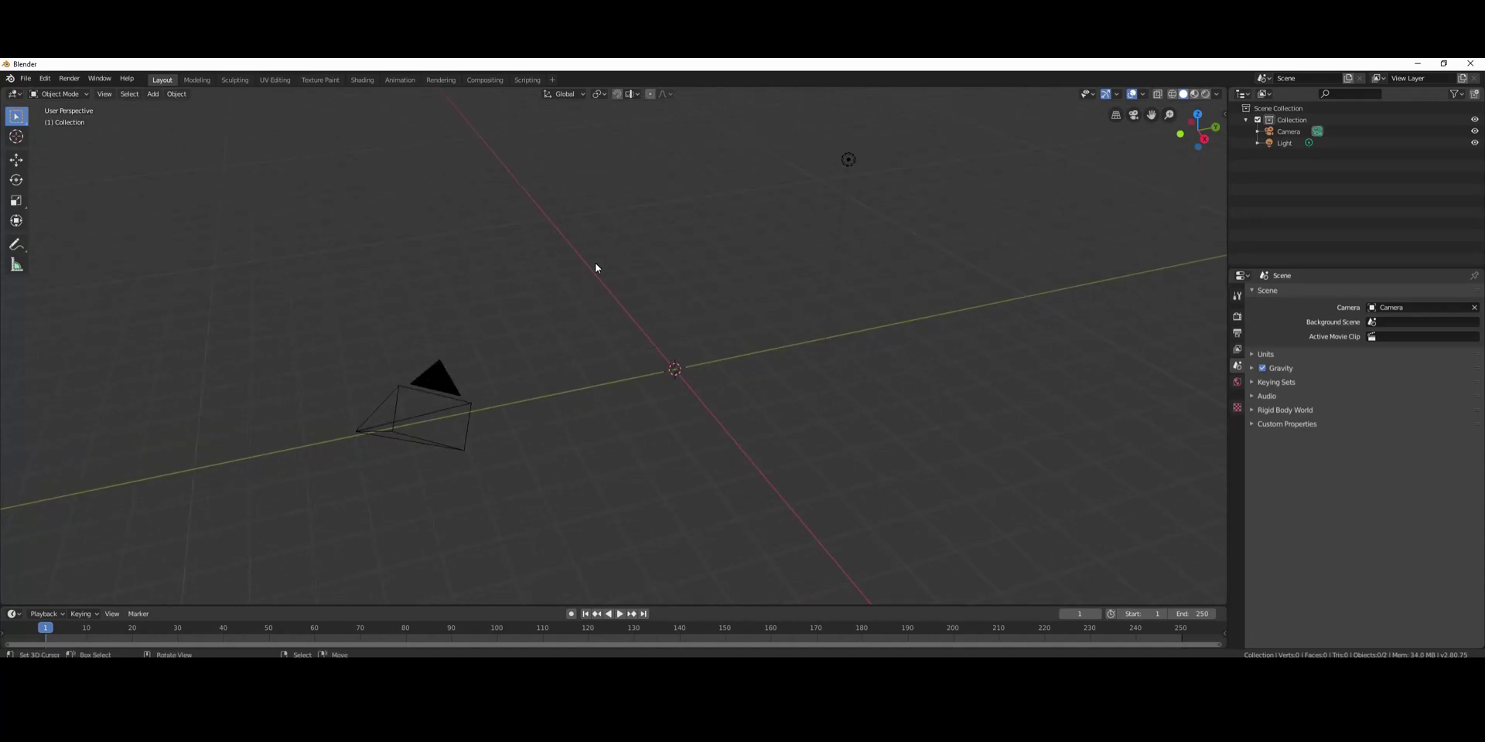
click(25, 79)
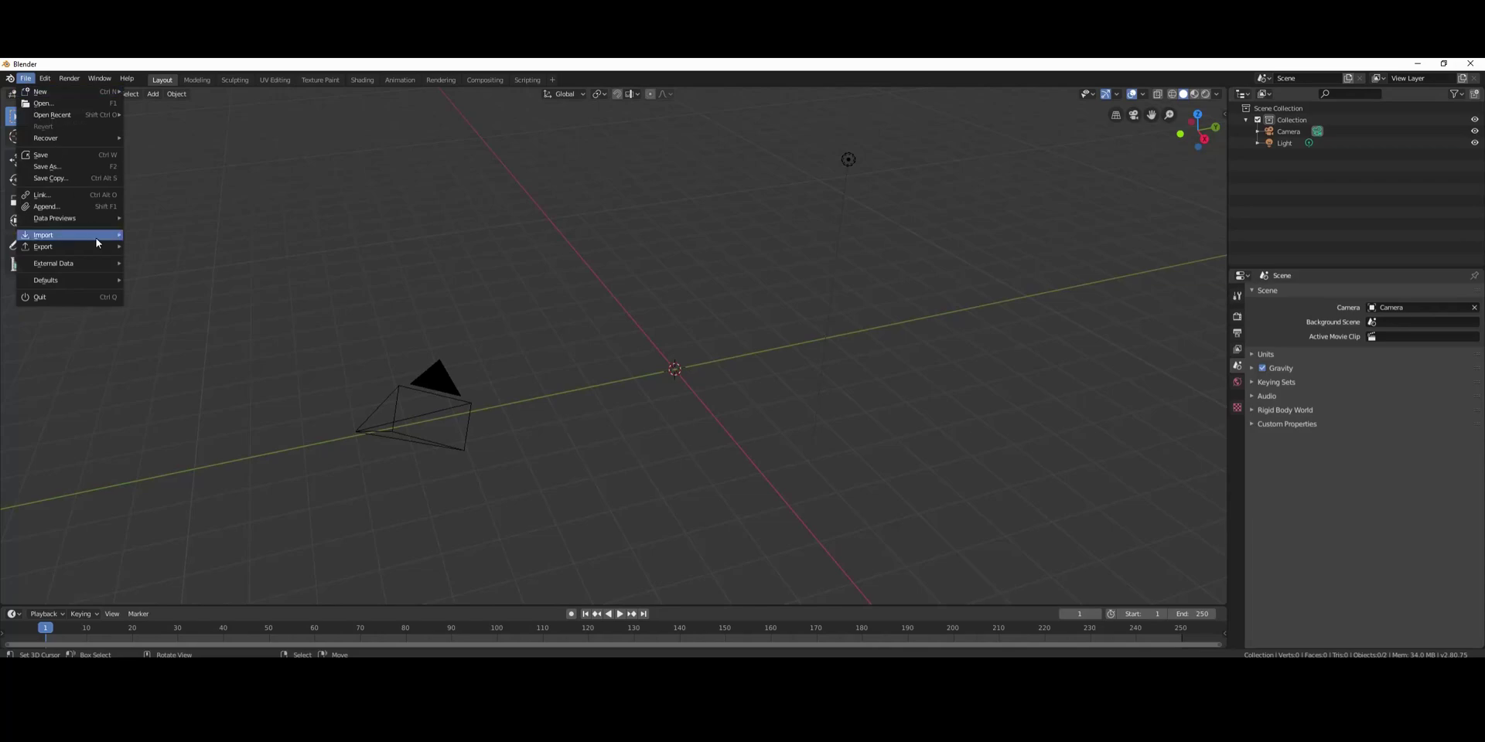
mouse_move(49, 74)
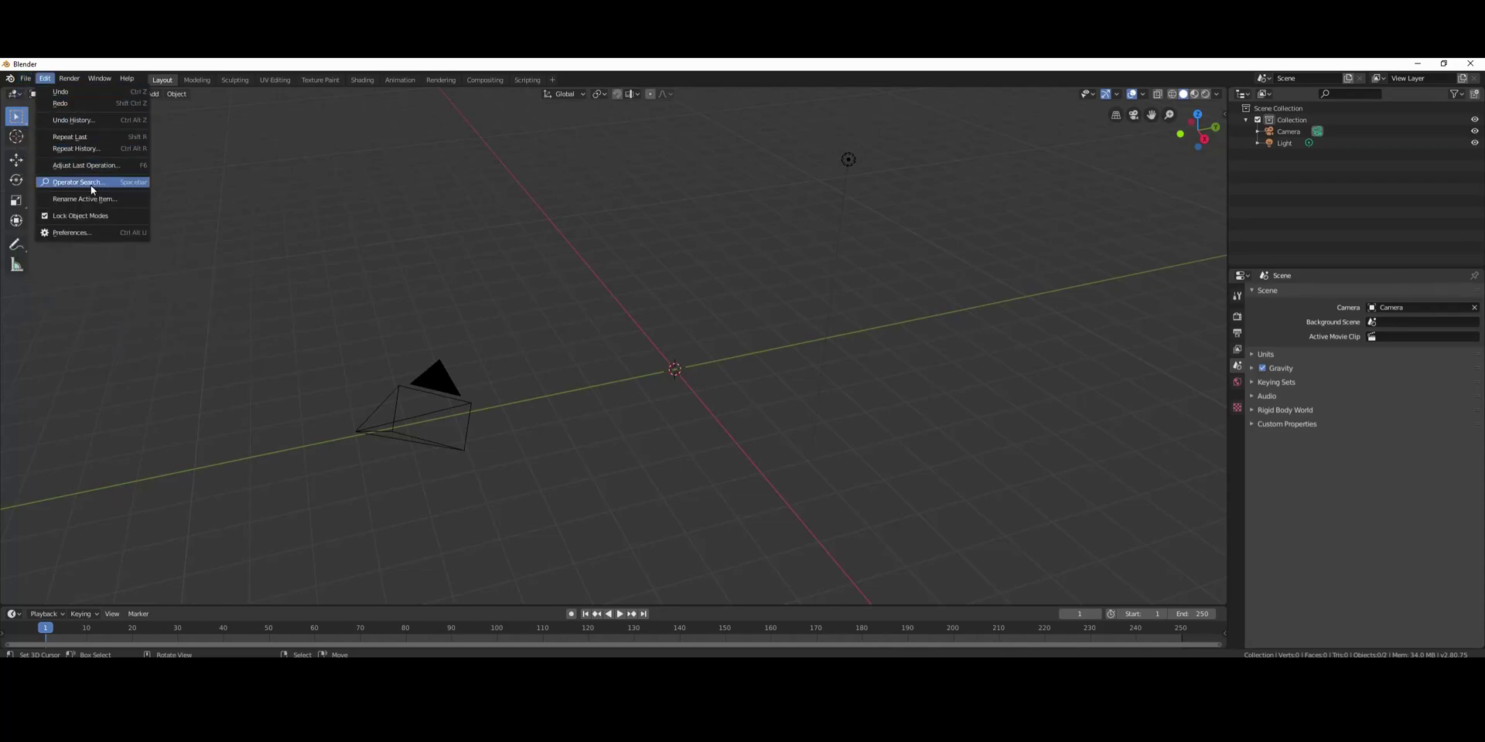
click(110, 234)
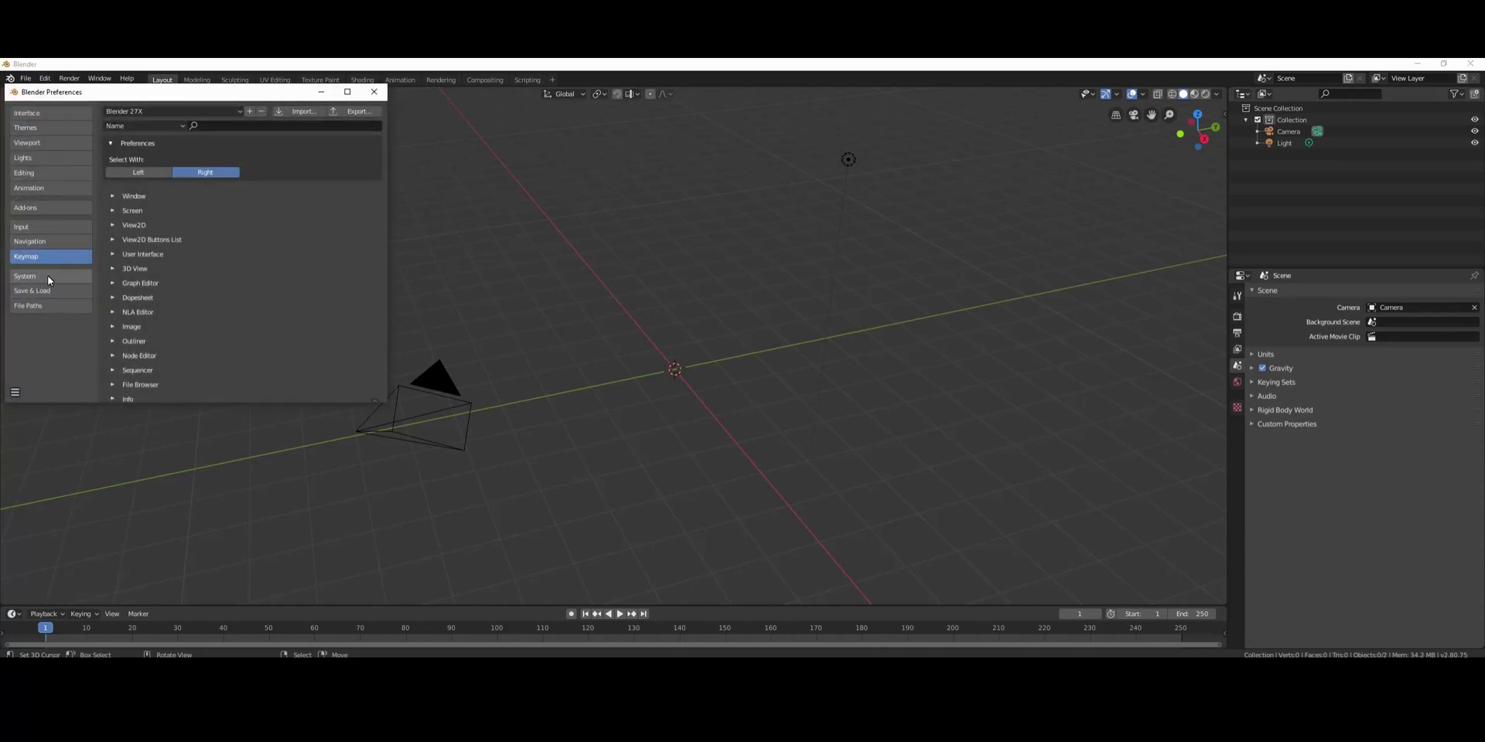
click(372, 91)
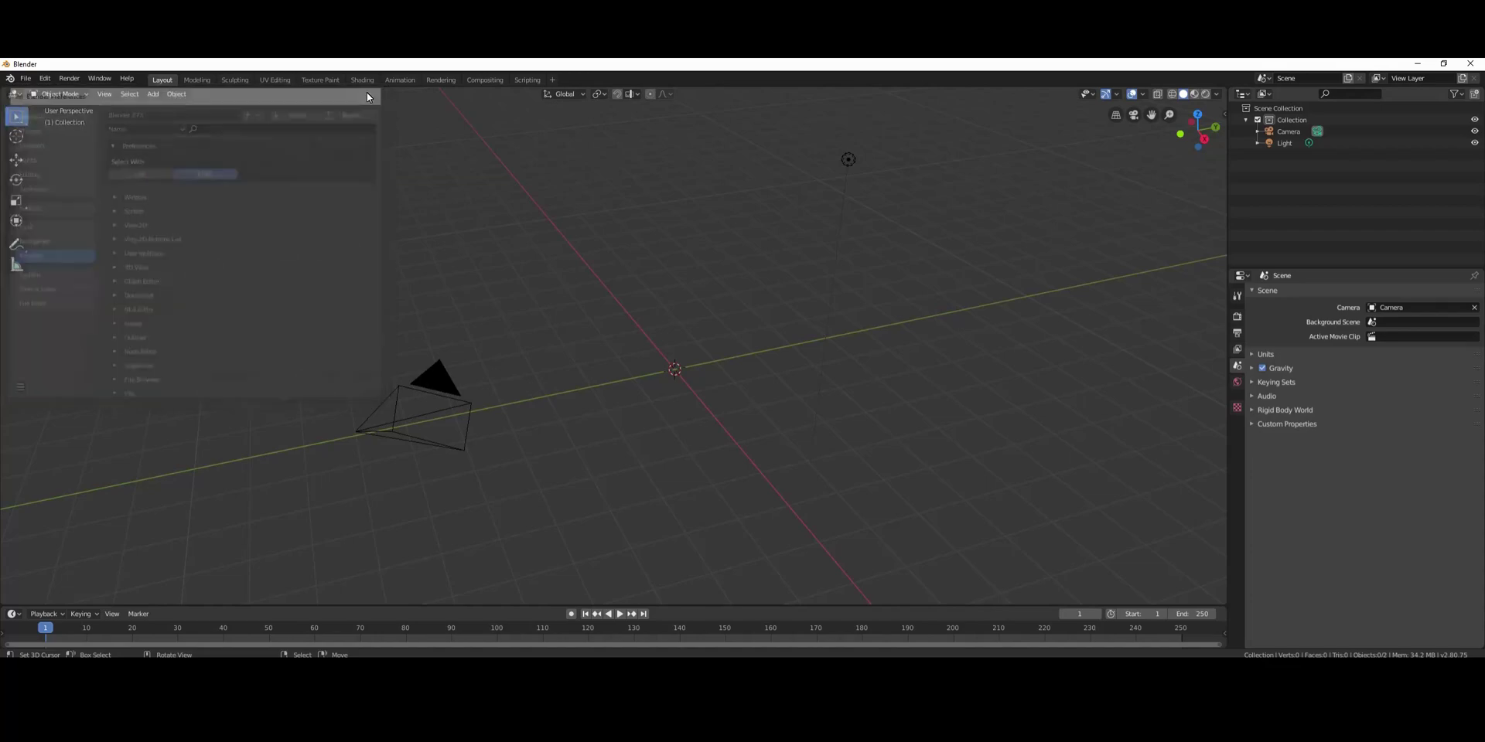
- Delete the camera and the light from the scene
key(a)
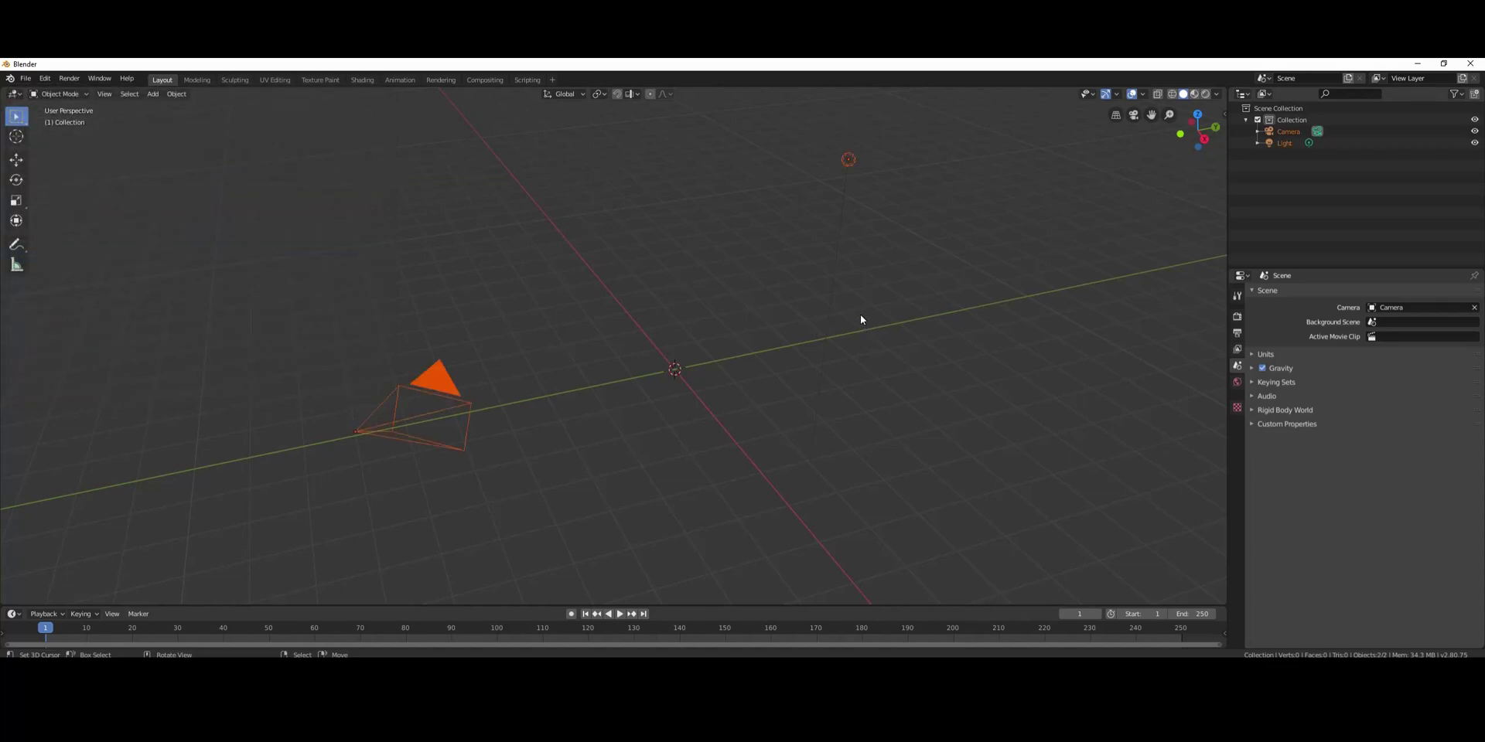
key(Delete)
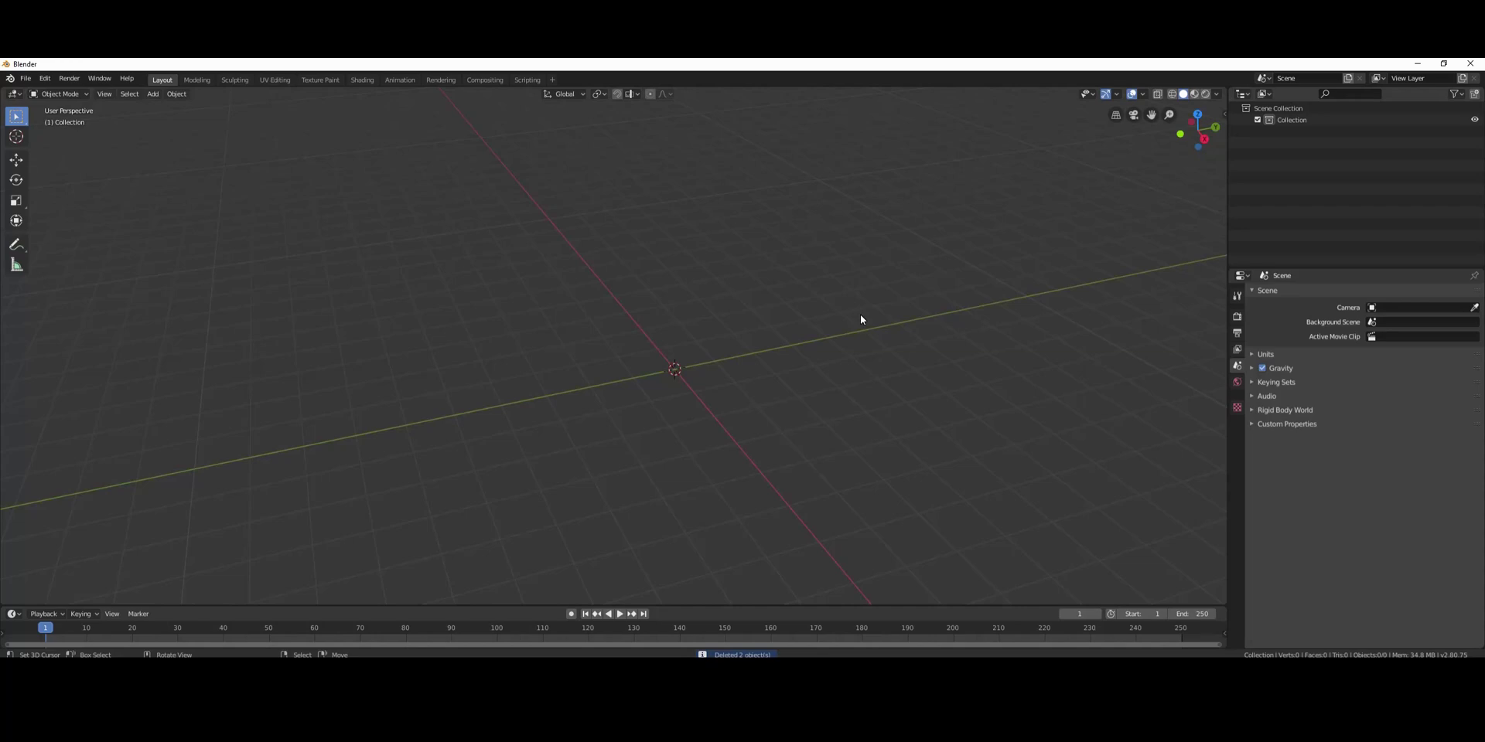
- Import the head model mt_basa_hf_mesh.fbx from the Heads folder and hide its eye, face and lashes meshes
key(F3)
text(fb)
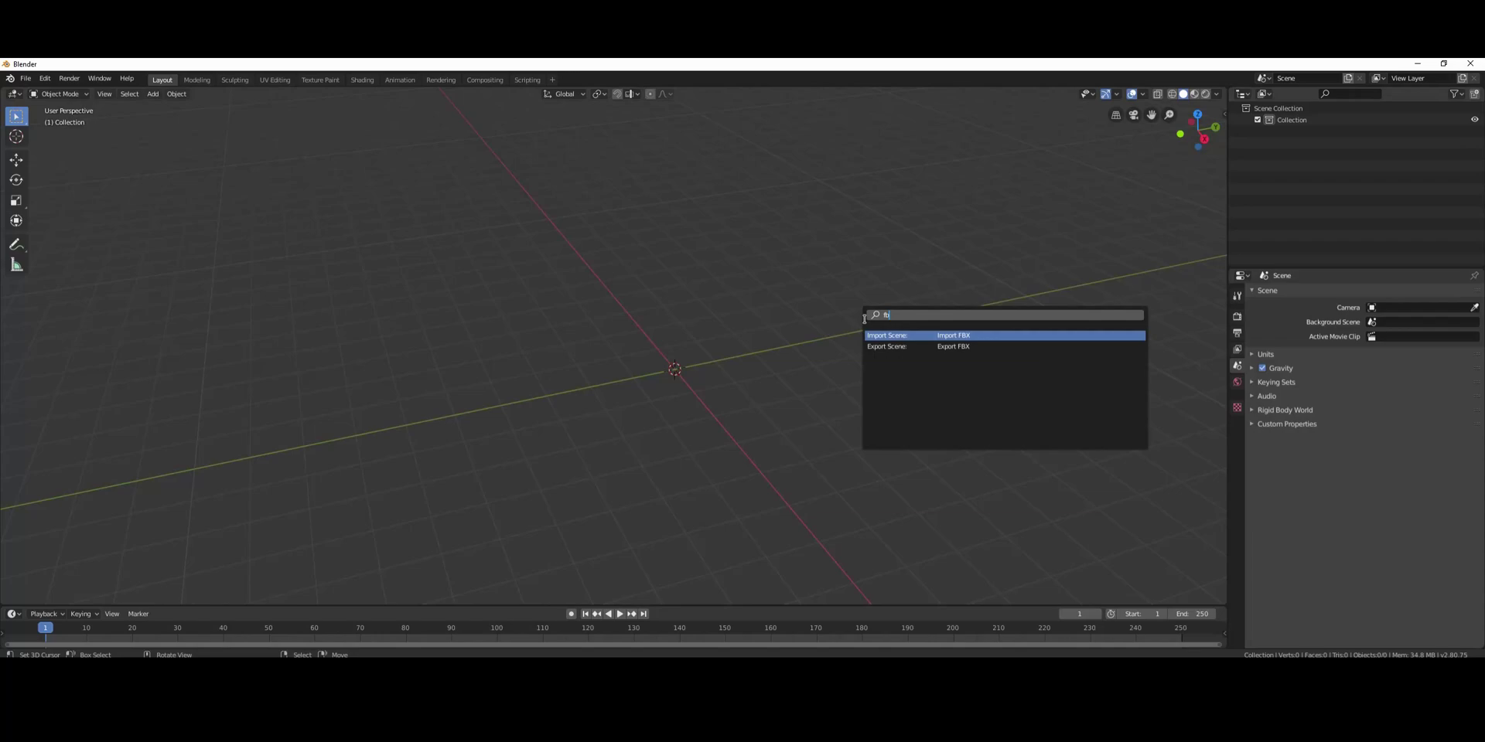
key(Return)
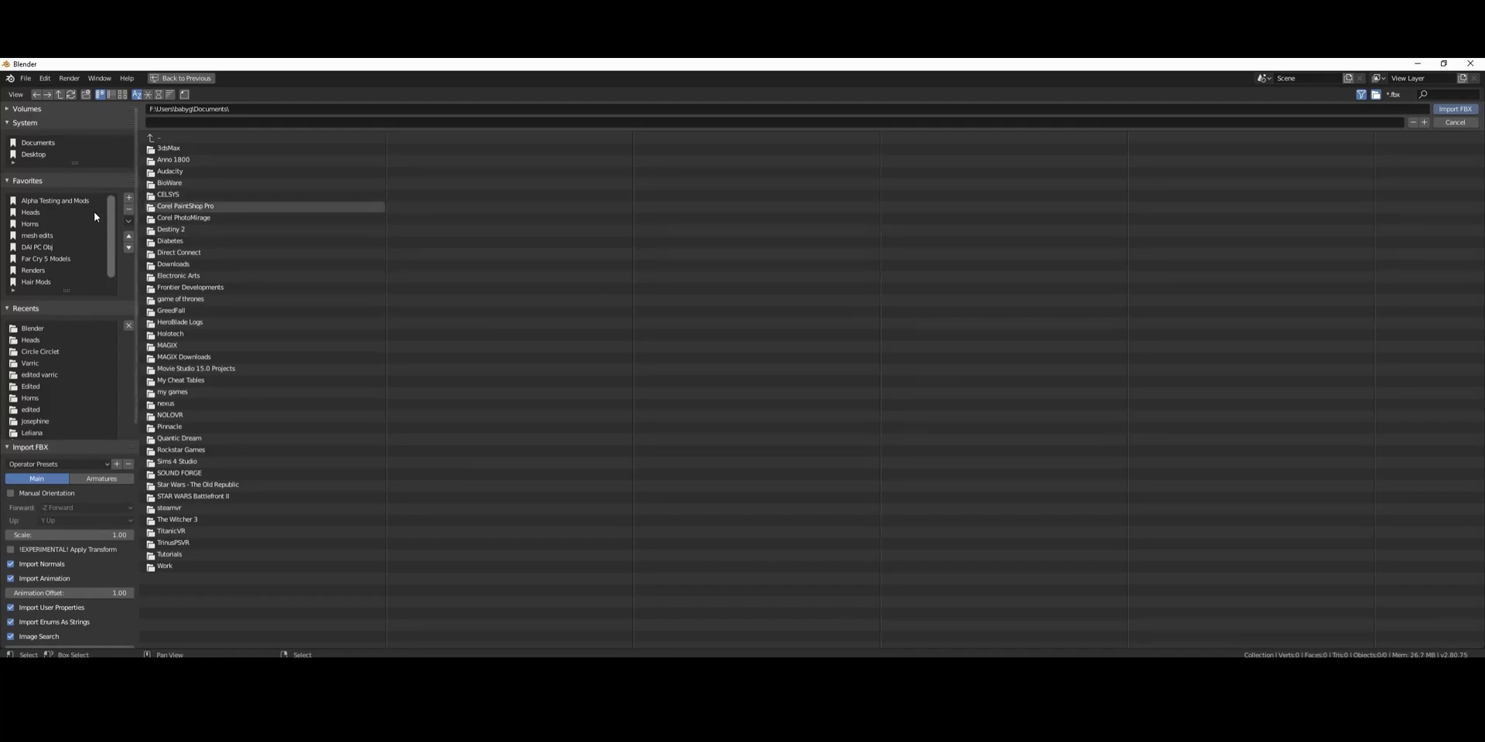
click(41, 213)
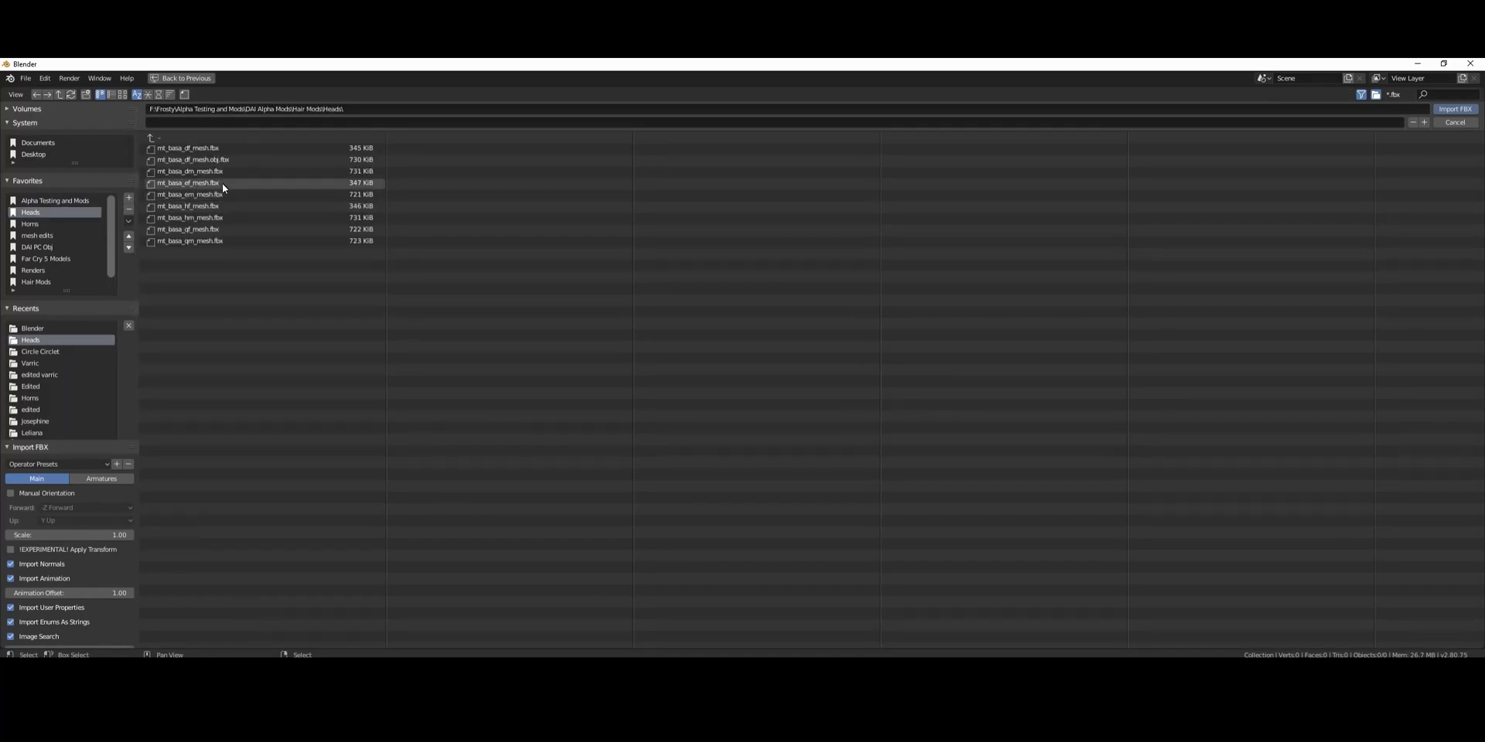
click(222, 208)
double_click(222, 207)
middle_drag(682, 333, 758, 348)
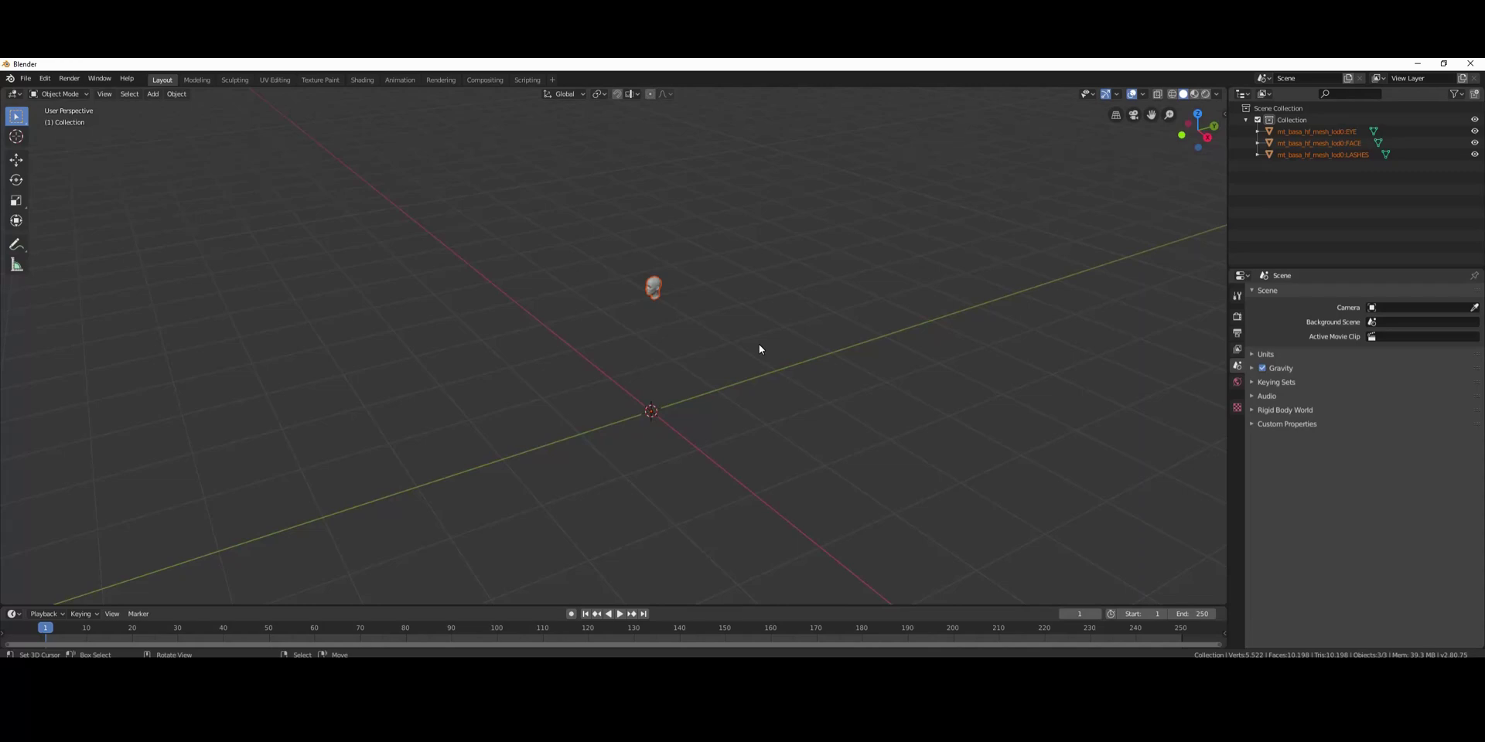
key(KP_Decimal)
middle_drag(761, 348, 832, 294)
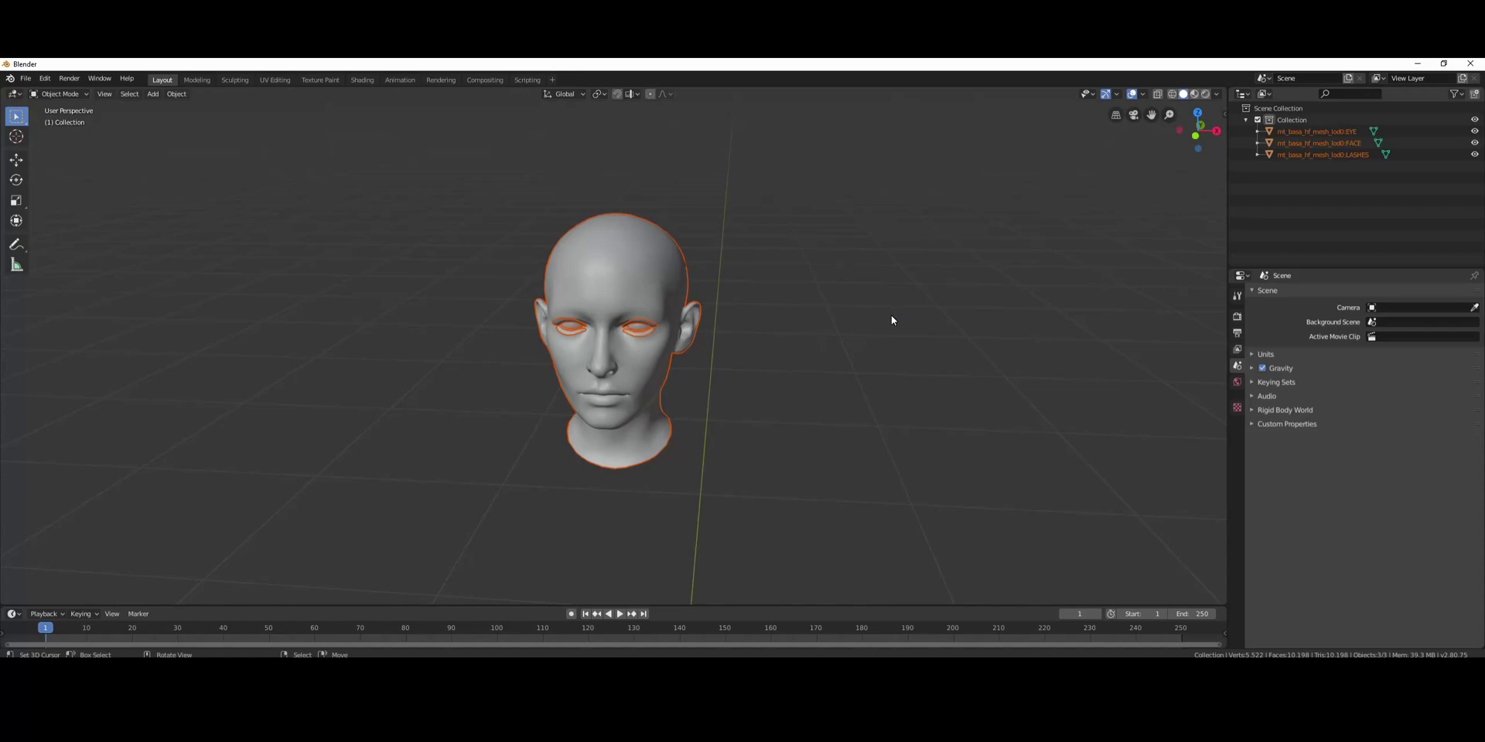
key(h)
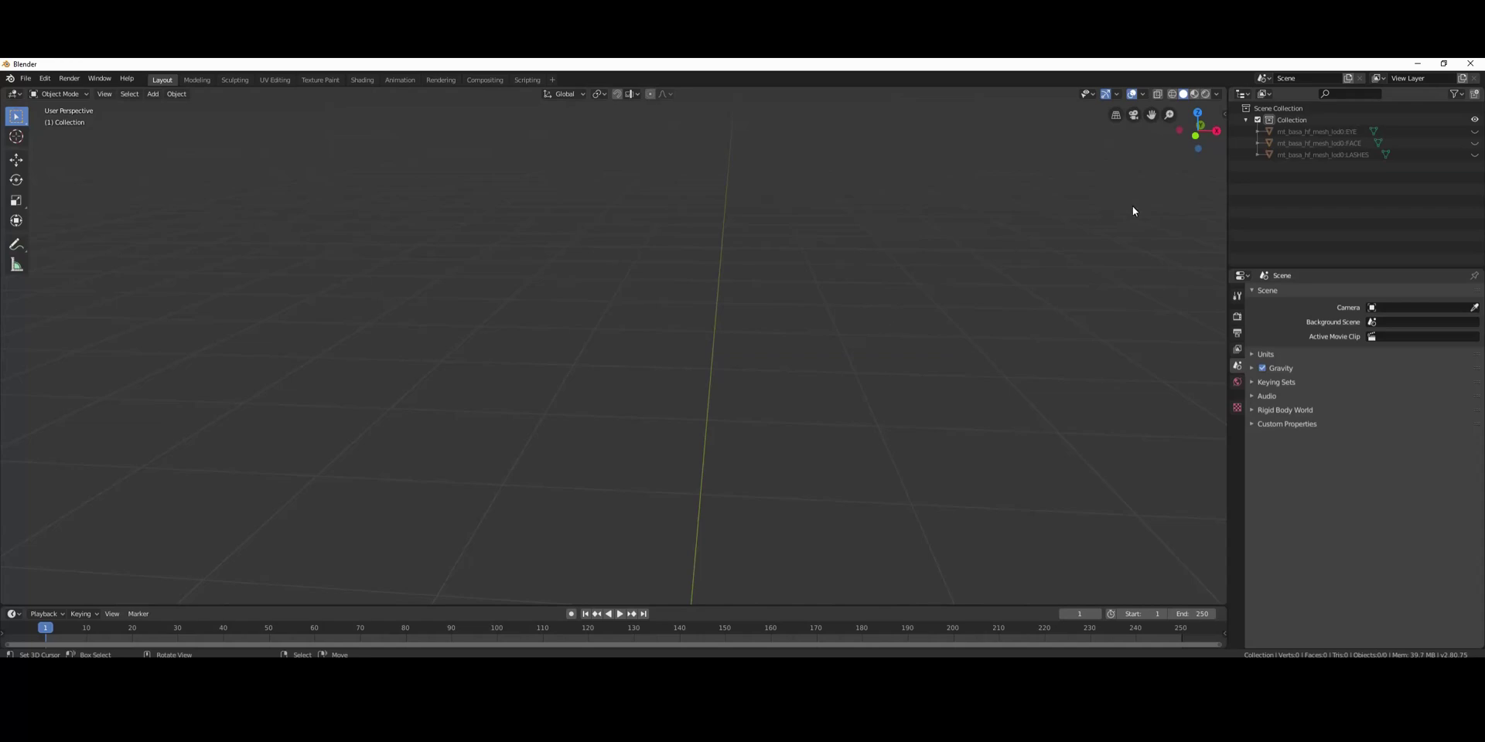
- Import the hair model mh_hf_pb_model_mesh.fbx from the Blender folder as FBX into the main collection
click(1290, 120)
key(F3)
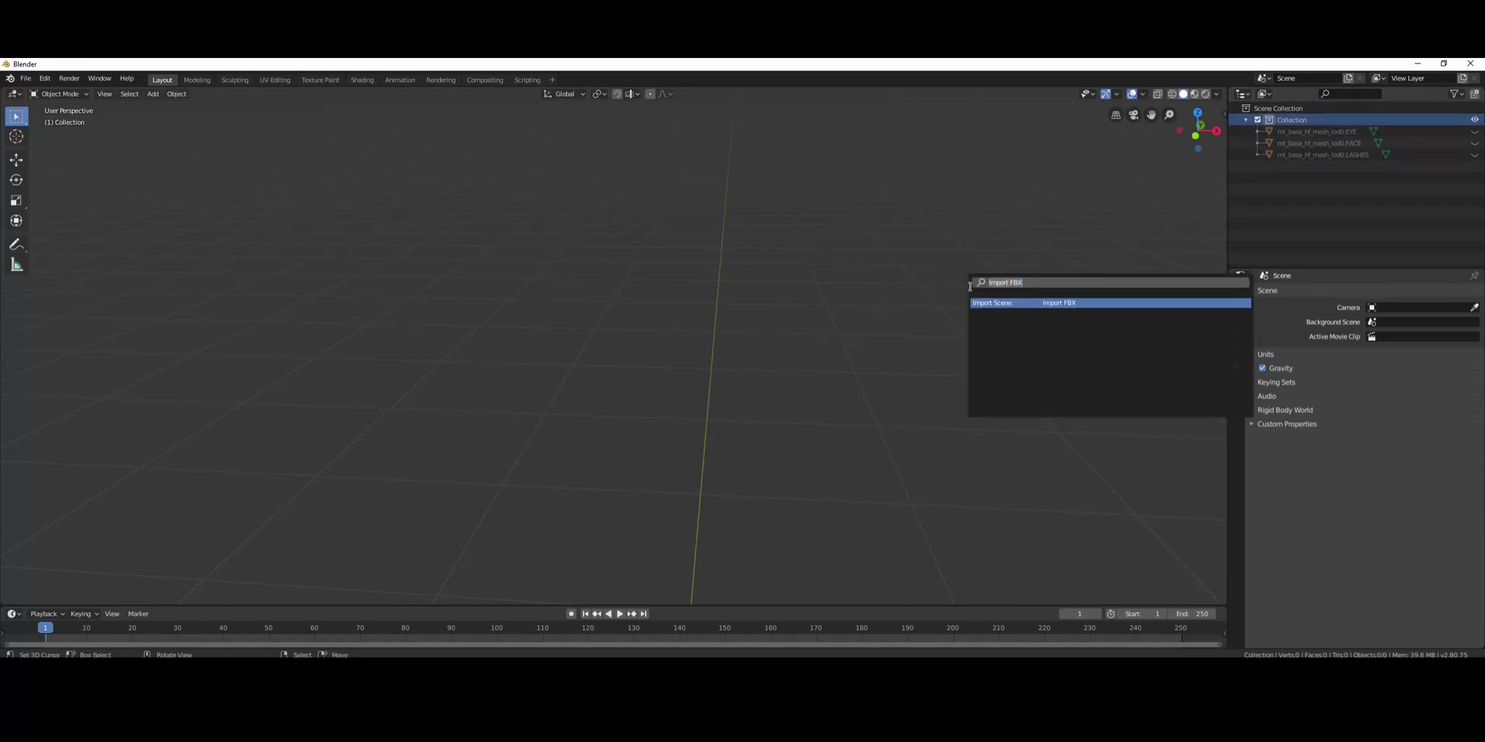
text(f)
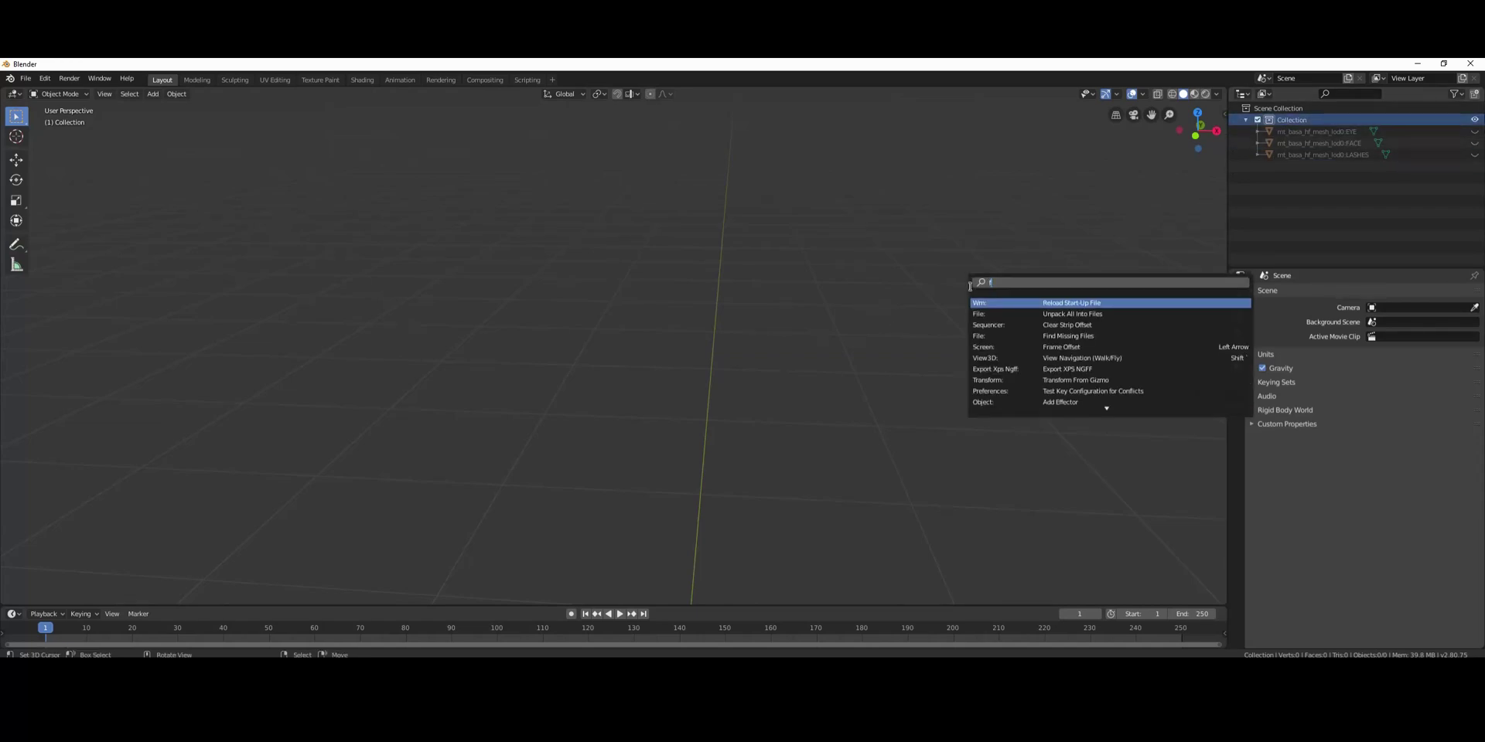
text(bx)
key(Return)
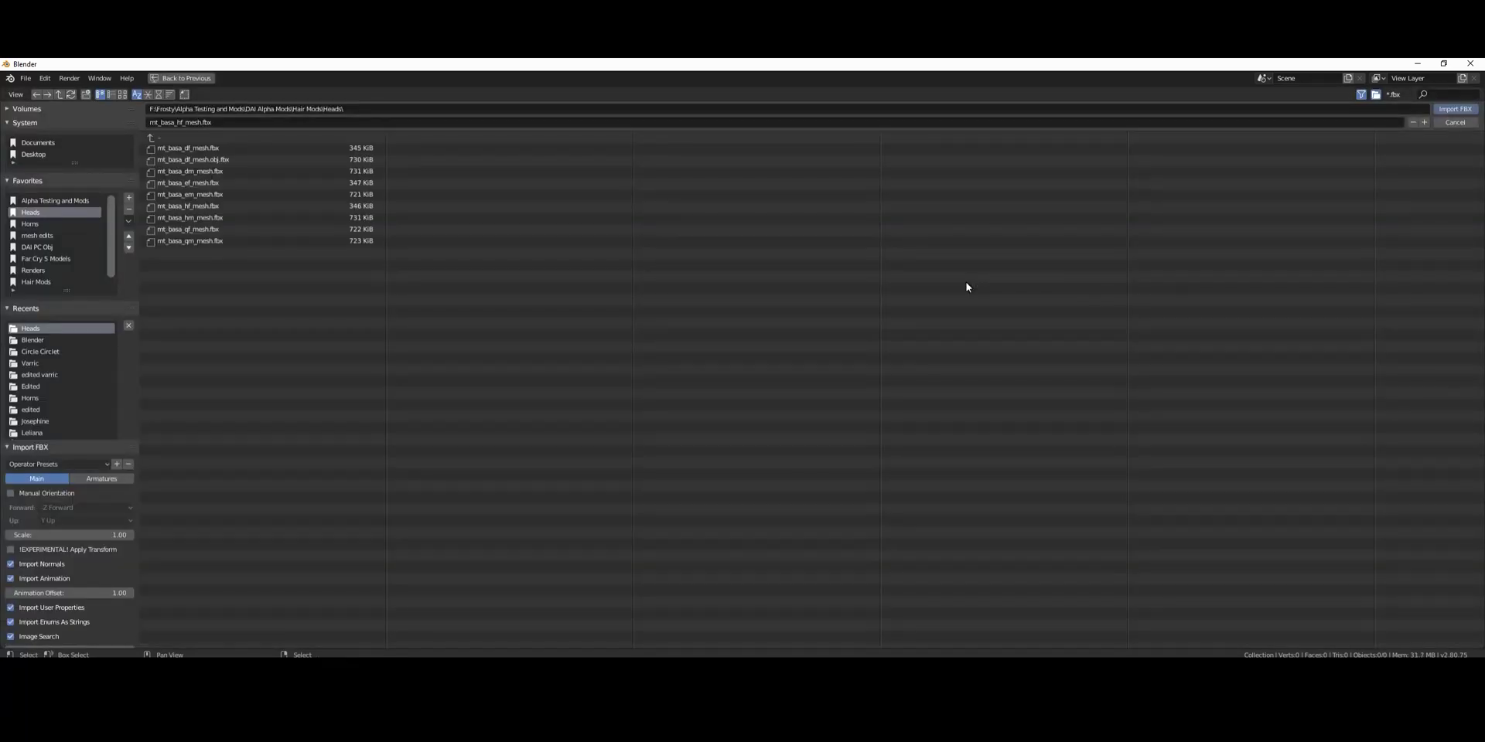
click(33, 340)
click(253, 264)
double_click(252, 263)
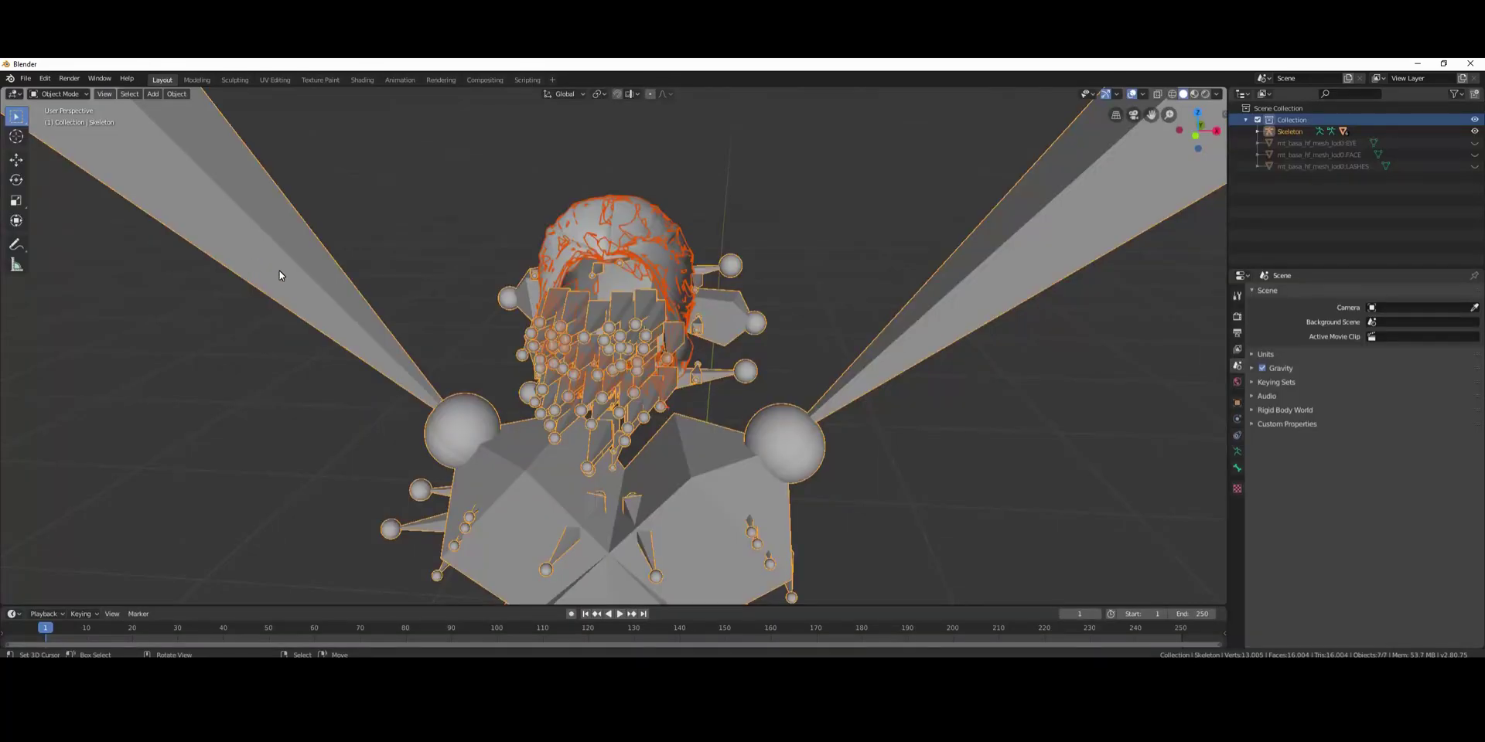
- Hide the imported skeleton and expand its hierarchy down to the hair meshes
click(918, 336)
key(a)
key(h)
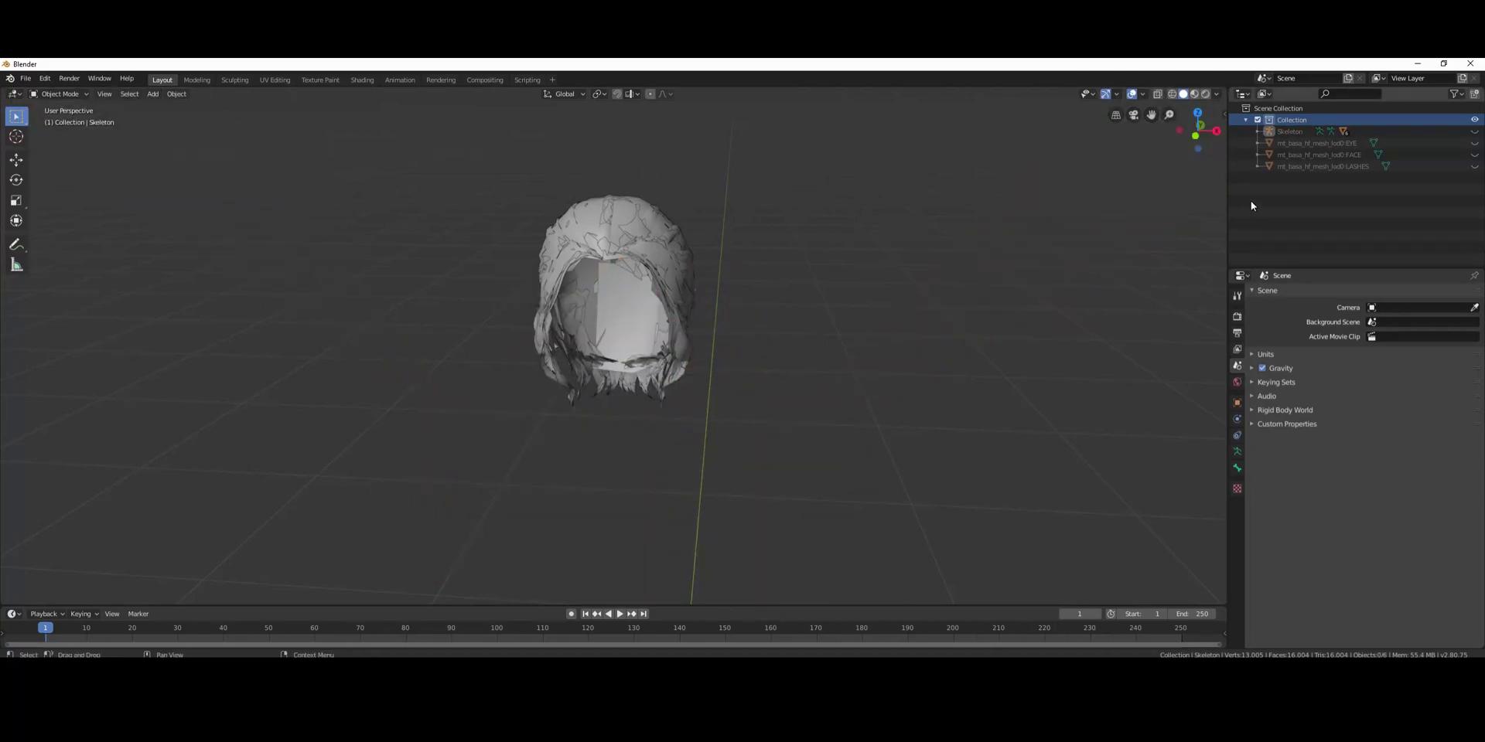
click(1259, 131)
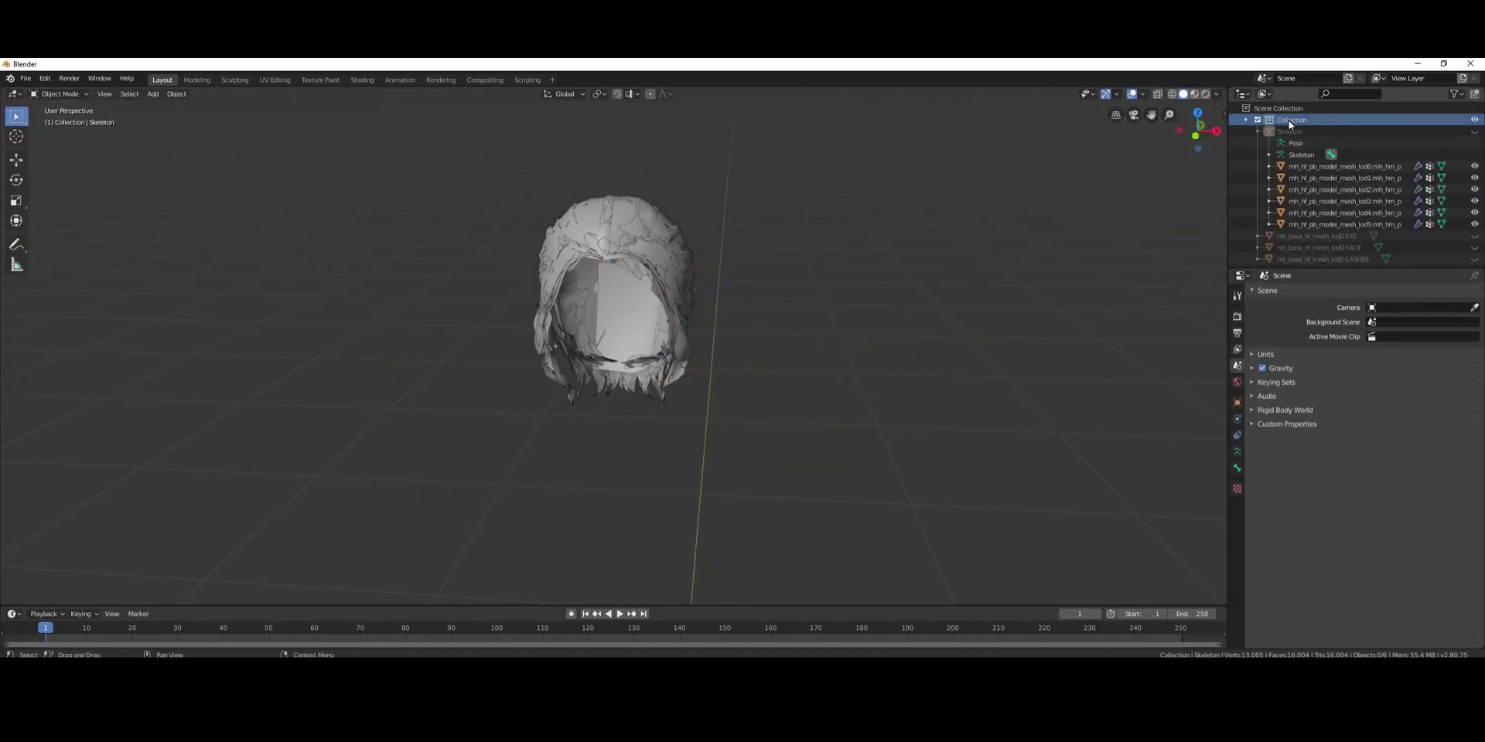
- Delete the lod1 to lod5 meshes of the mh_hf_pb hair and hide its lod0 mesh
click(1332, 225)
ctrl+click(1360, 213)
ctrl+click(1367, 200)
ctrl+click(1369, 189)
ctrl+click(1372, 179)
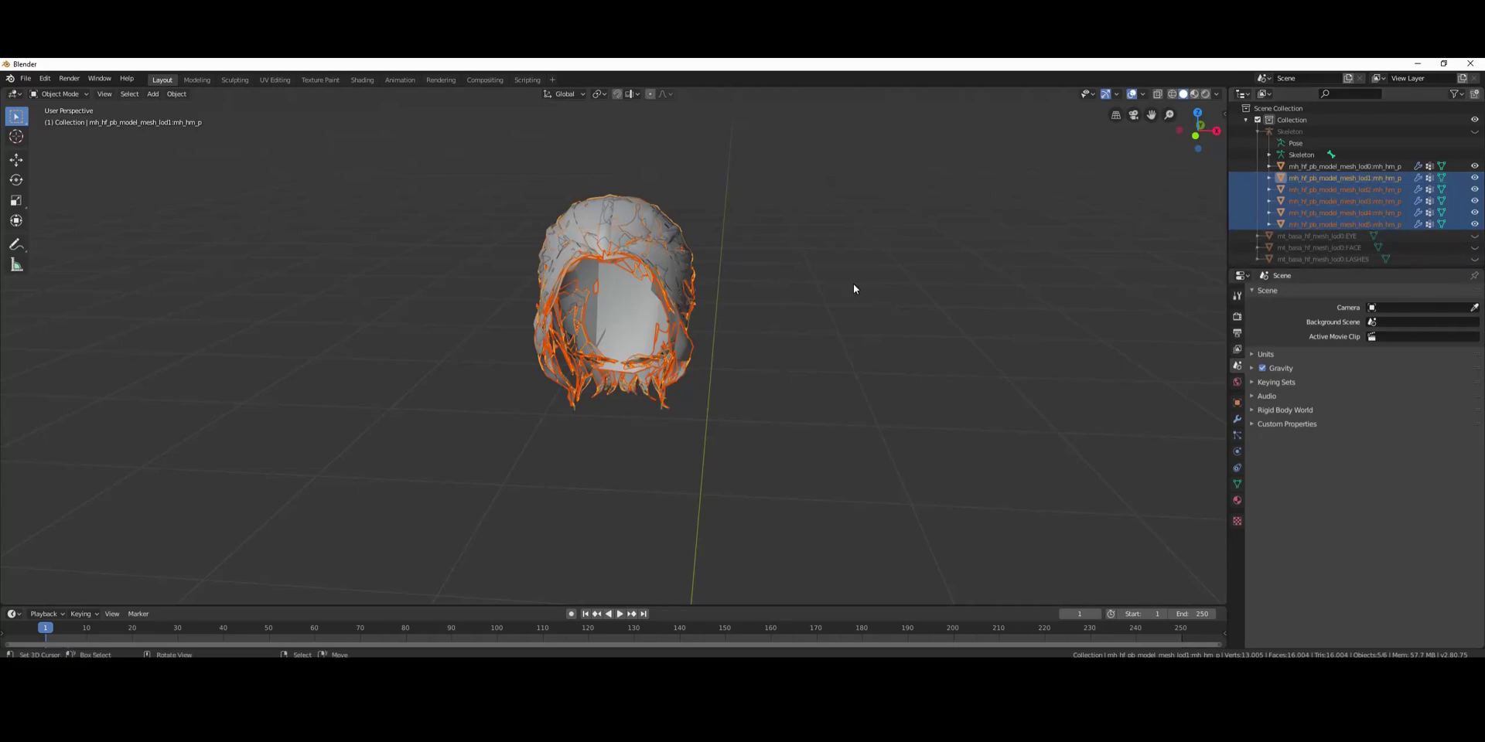
key(Delete)
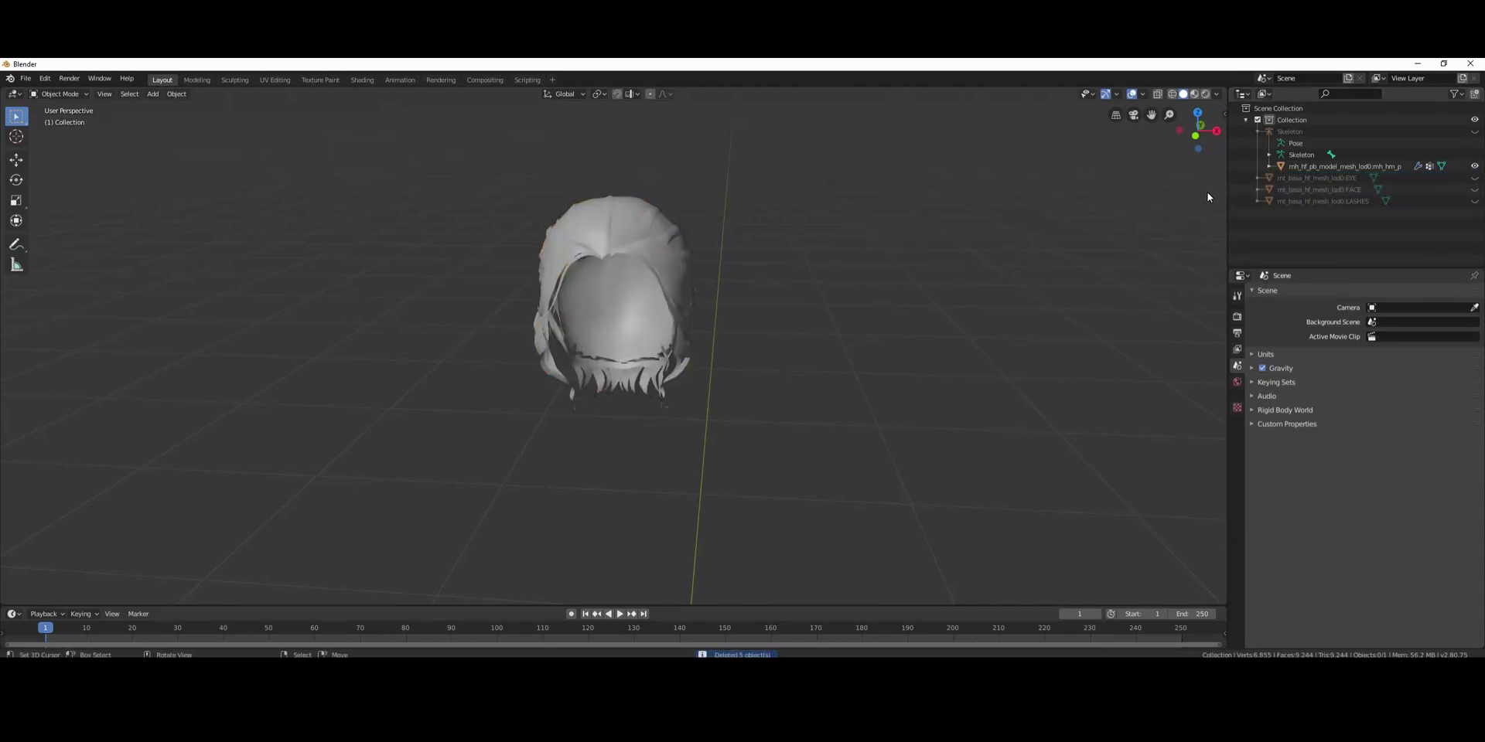
click(1271, 167)
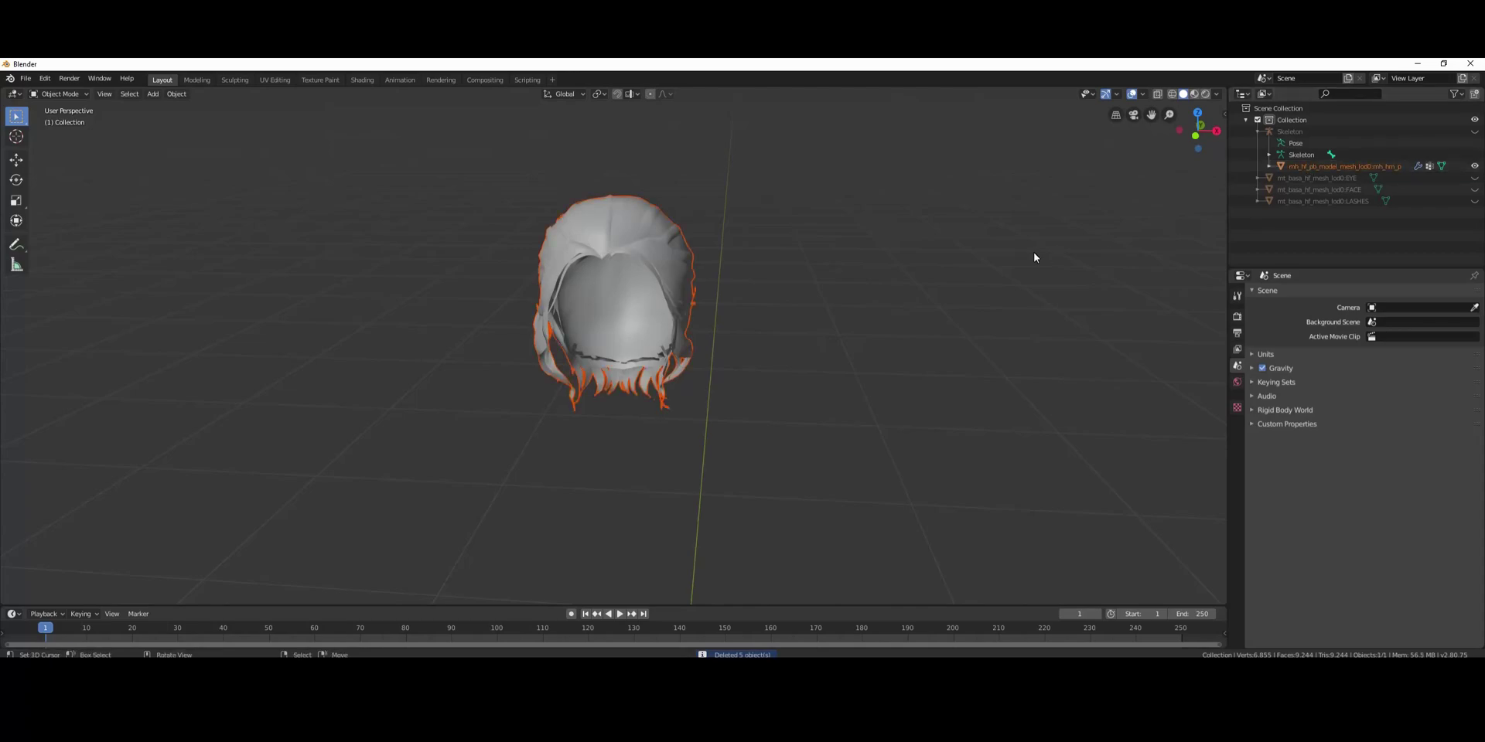
key(Delete)
- Import the second hair model, mh_hf_m_model_mesh.fbx, from the Blender folder
key(F3)
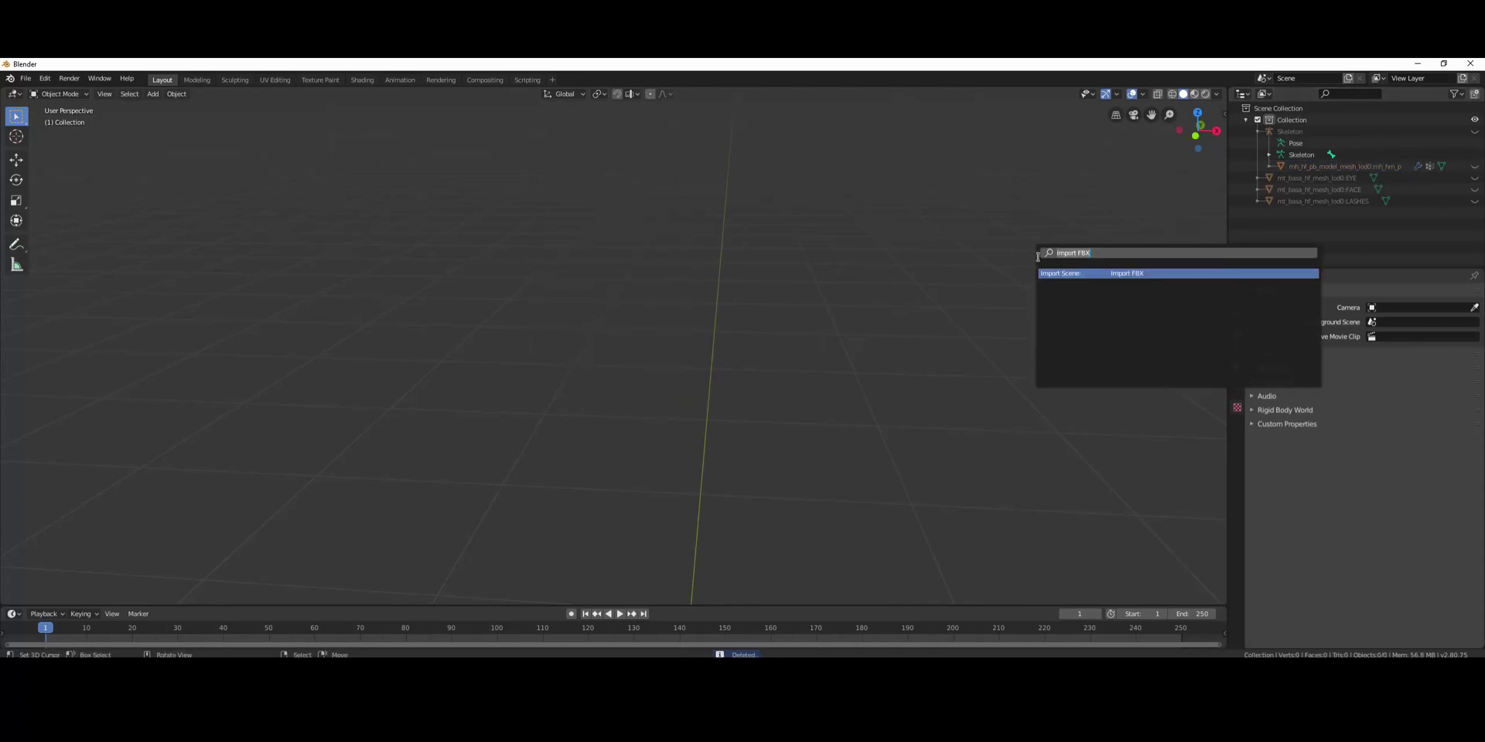
key(Return)
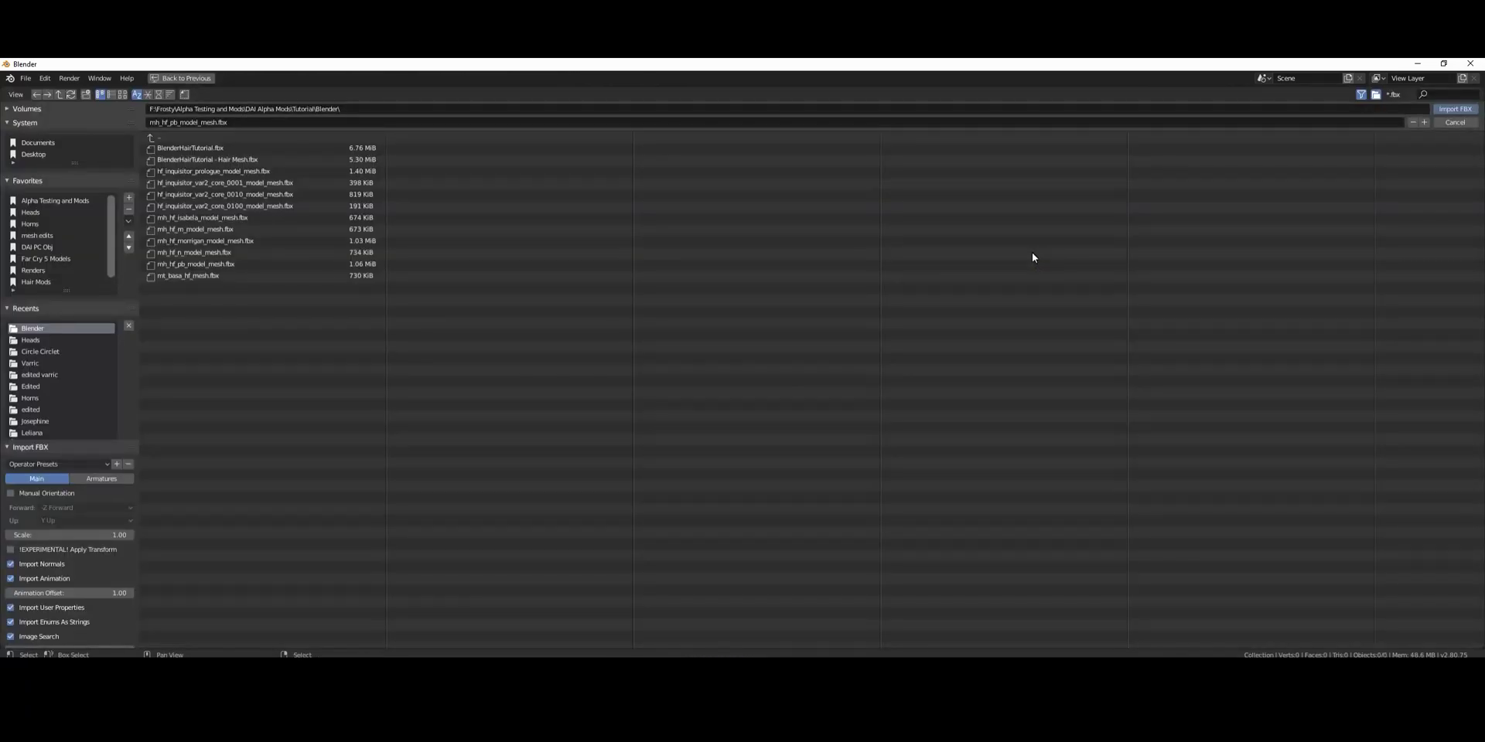
click(238, 228)
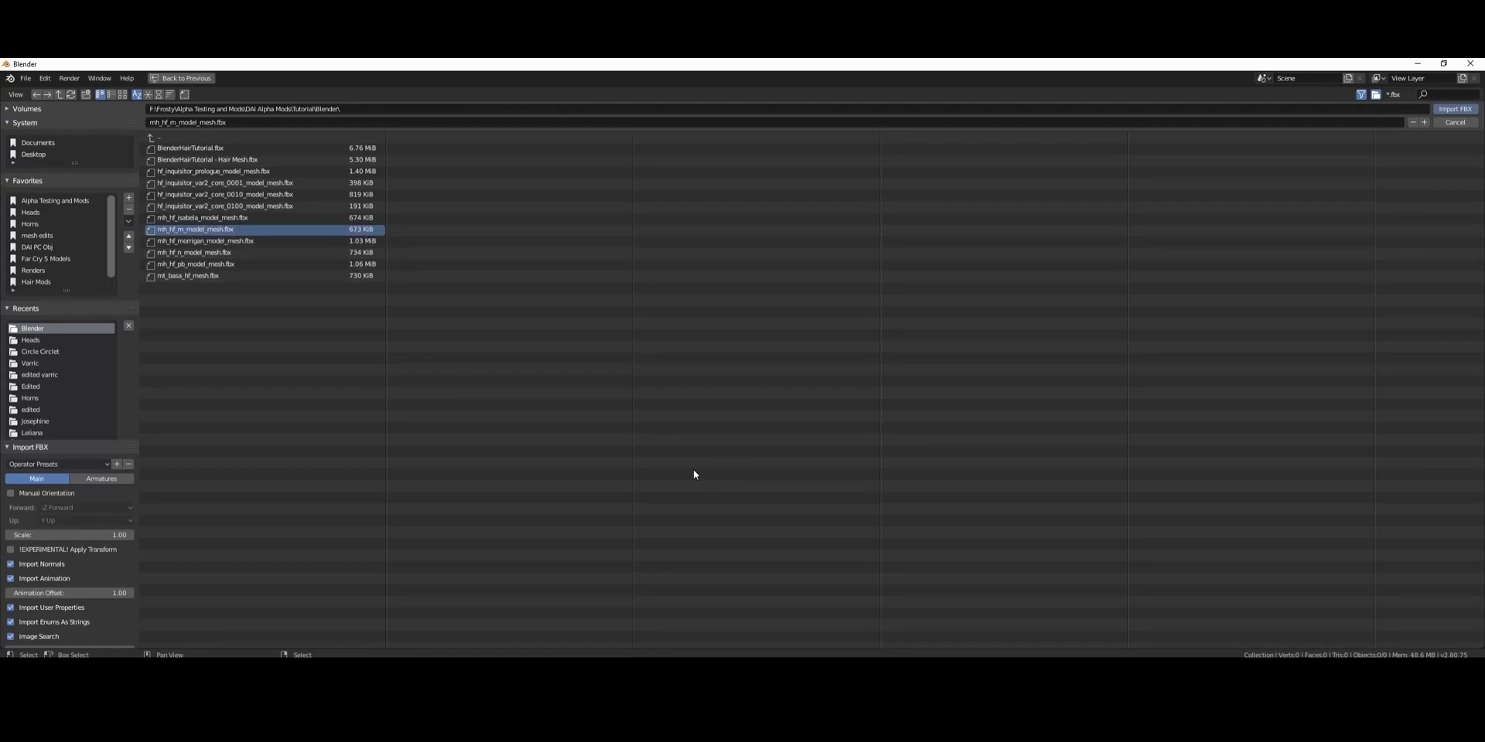
key(Return)
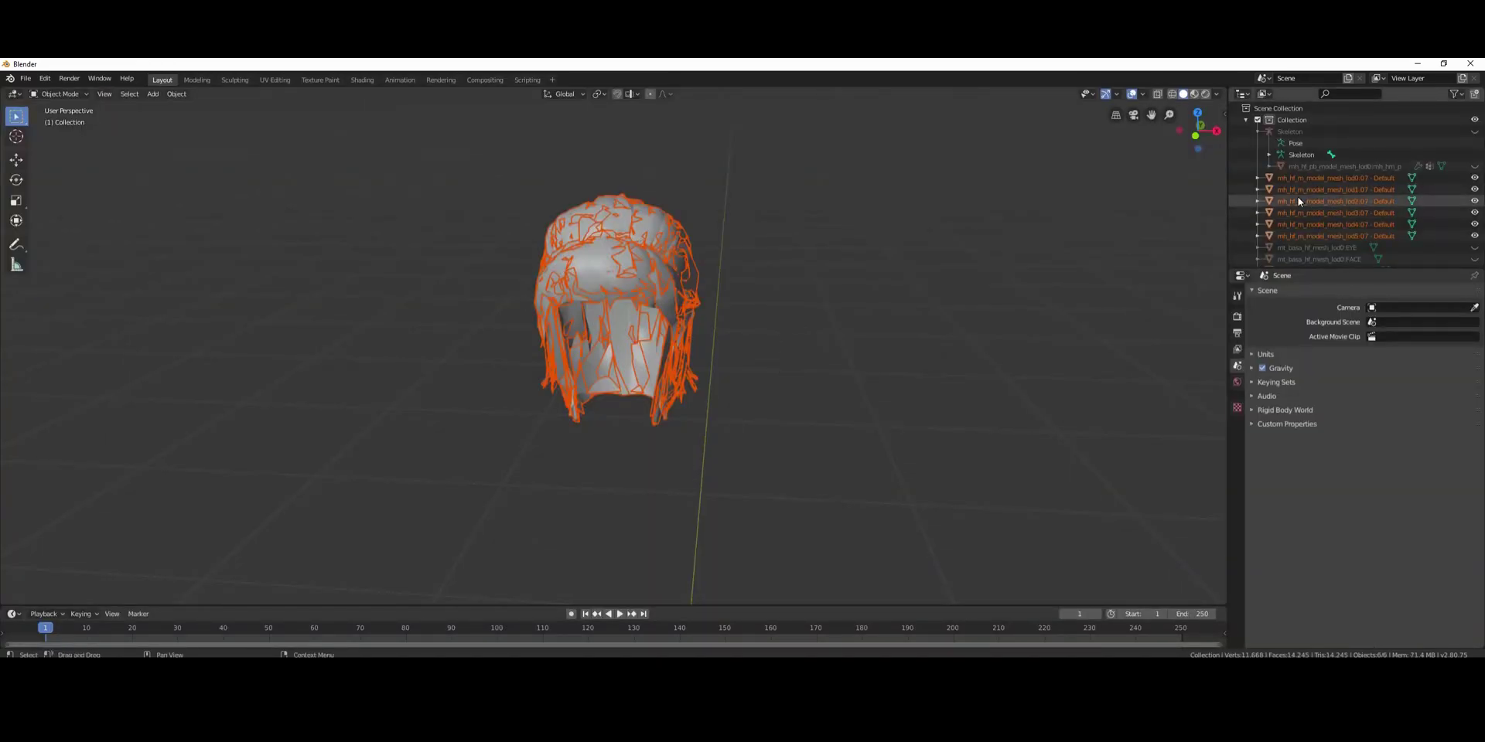
- Delete the lod1 to lod5 meshes of the mh_hf_m hair, keeping only lod0
mouse_move(802, 322)
middle_down()
mouse_move(666, 333)
mouse_move(804, 319)
middle_up()
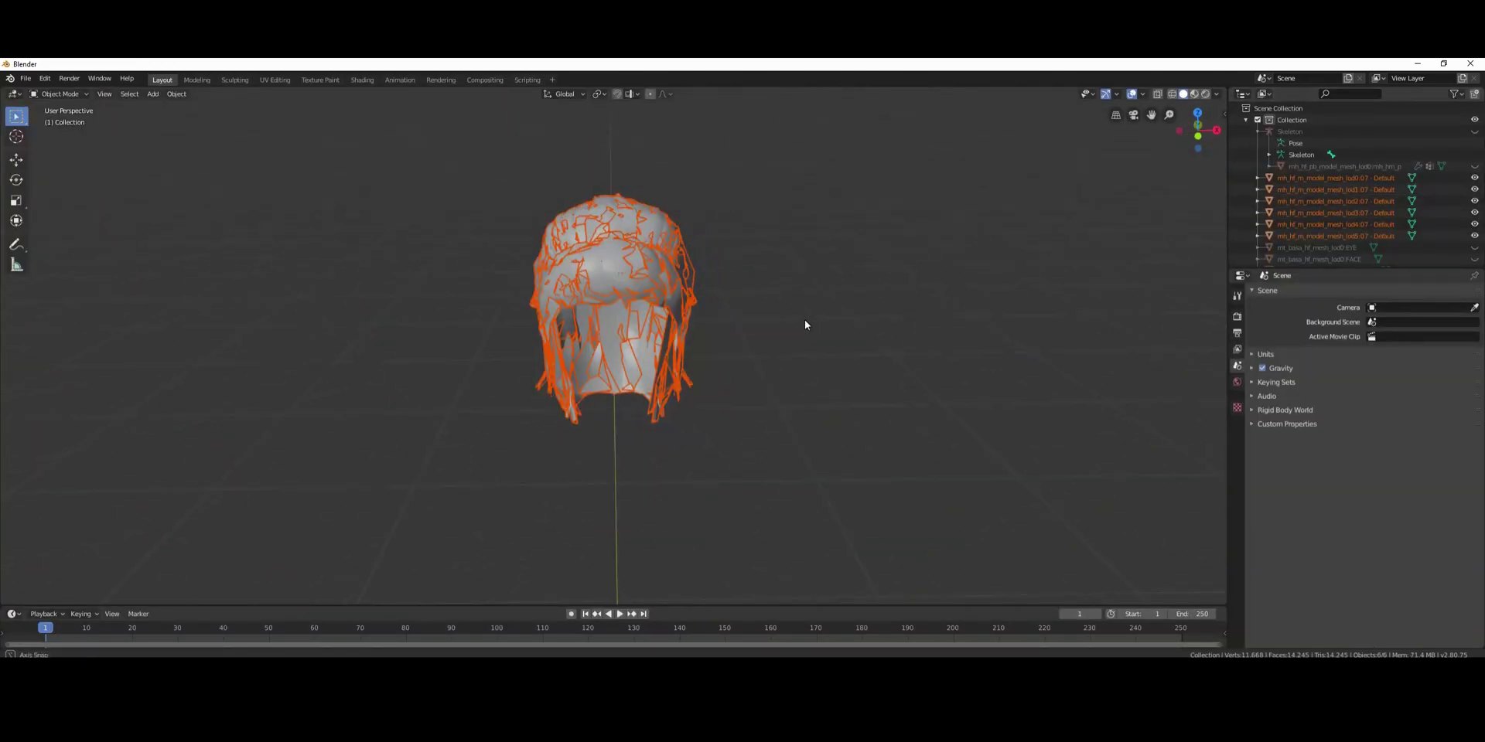
click(1370, 235)
drag(1366, 220, 1369, 184)
key(Delete)
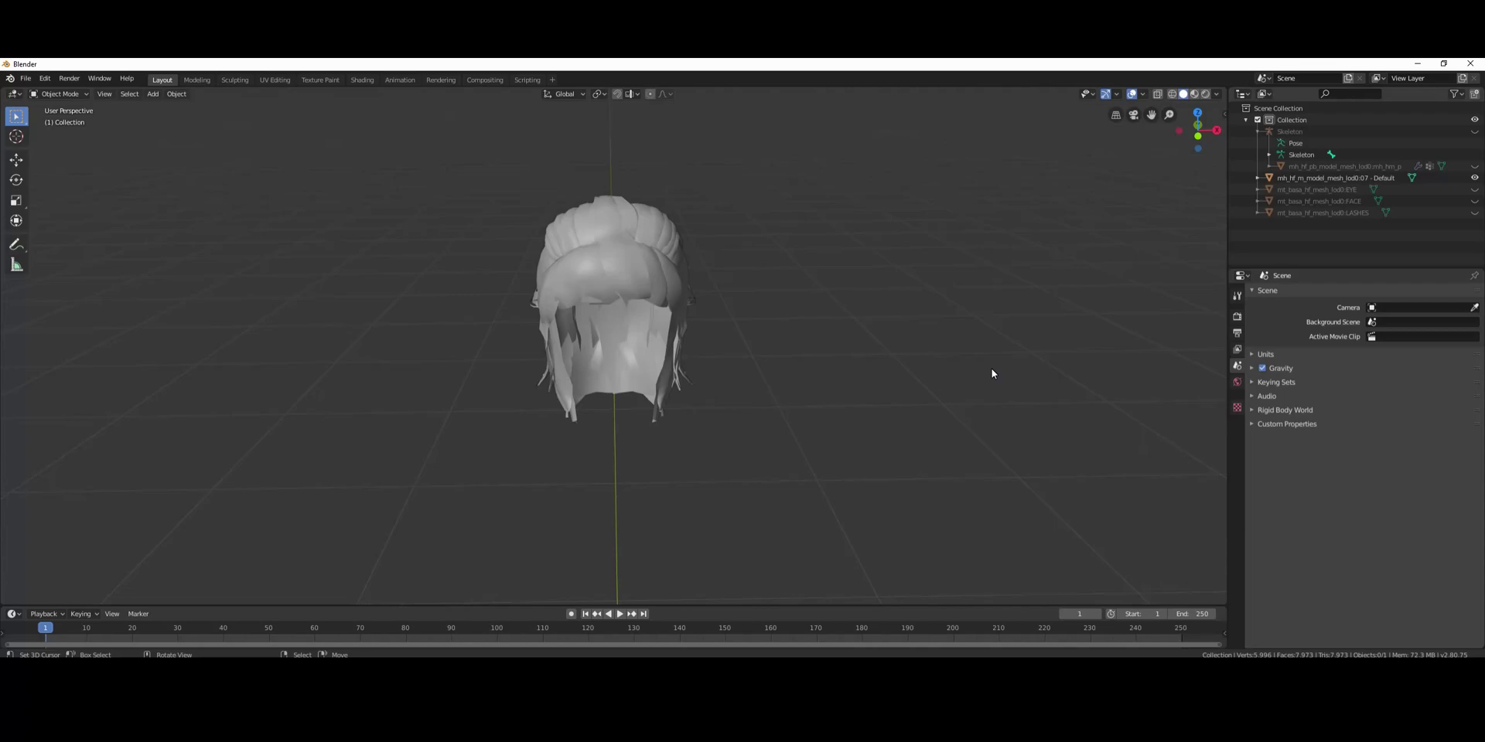
- Add a vertex group named Head to the mh_hf_m lod0 hair mesh
click(1358, 177)
click(1238, 486)
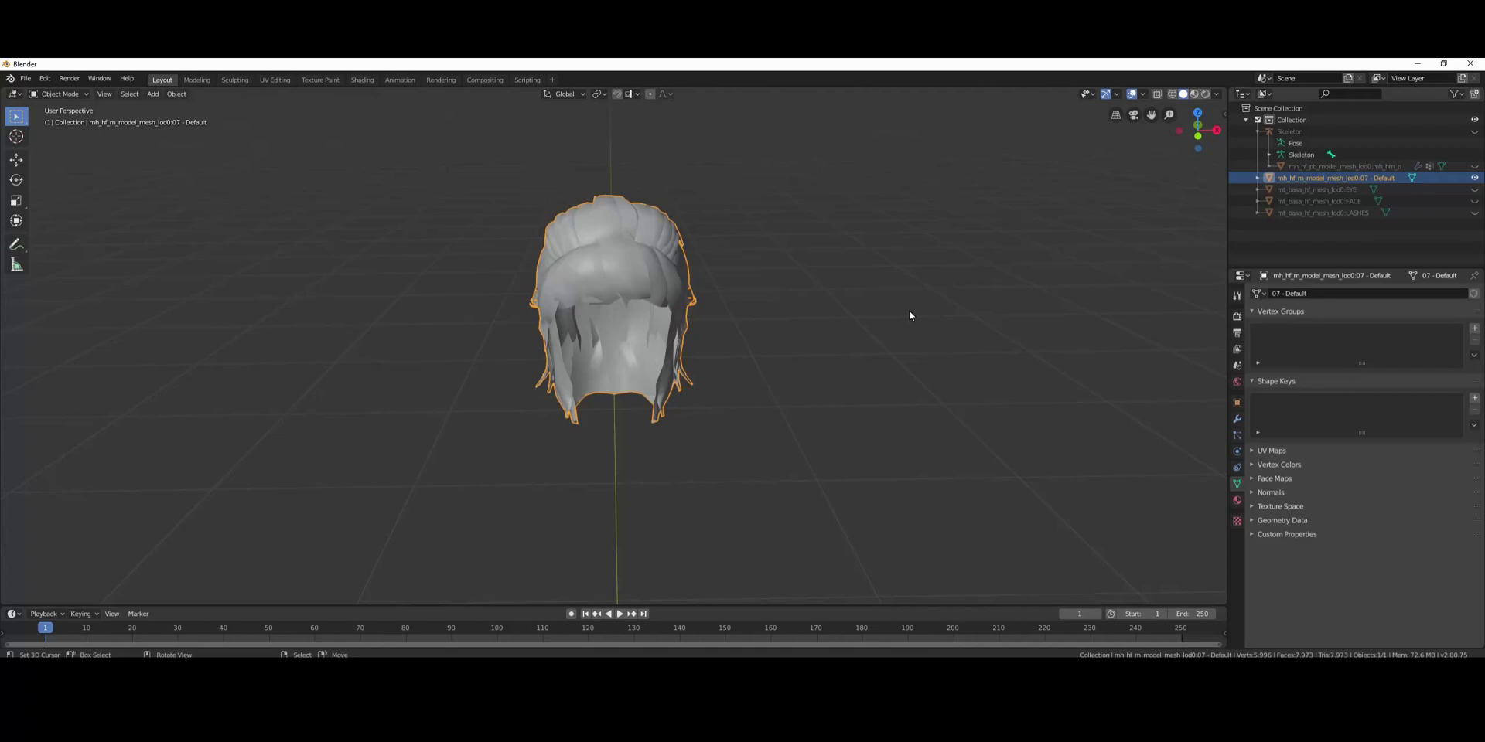
middle_drag(895, 315, 784, 324)
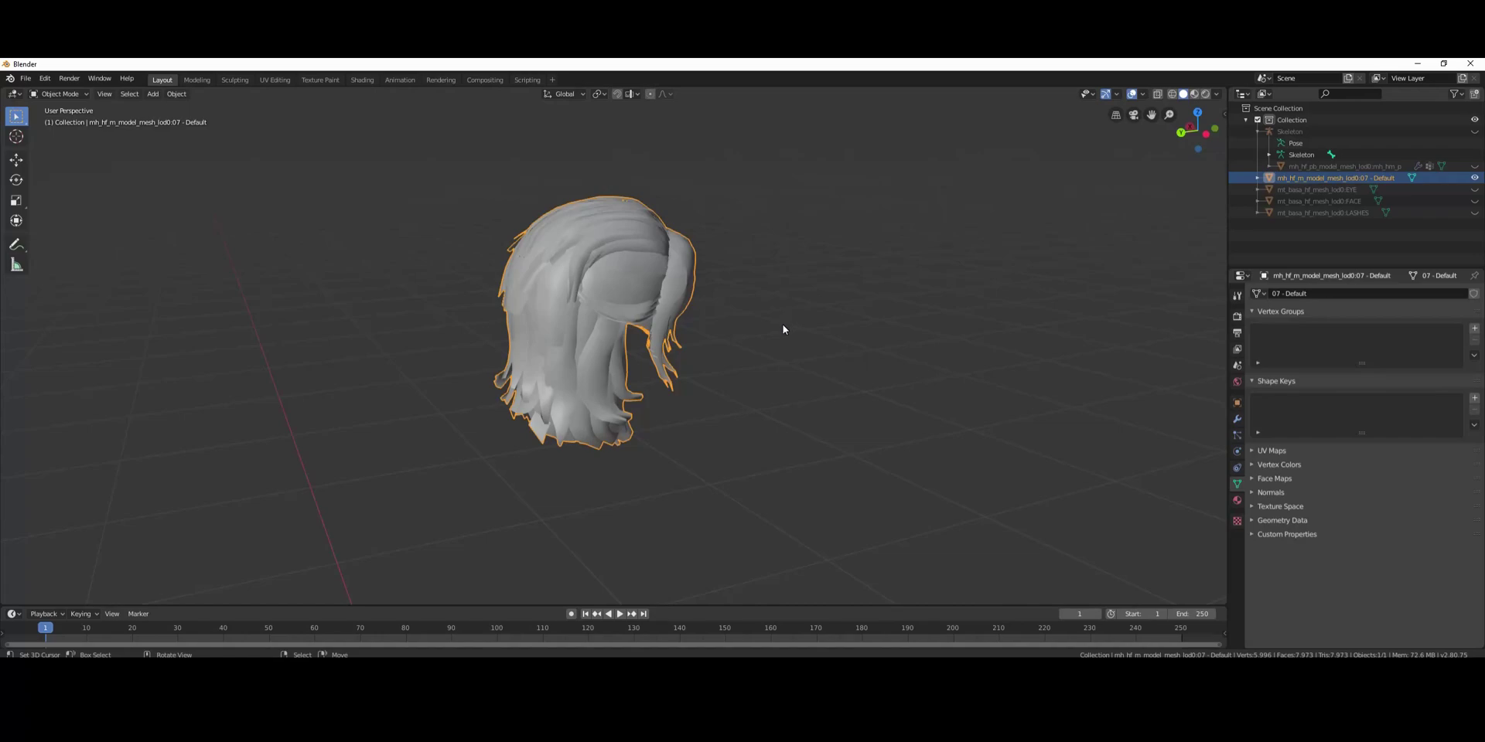
middle_drag(911, 341, 893, 349)
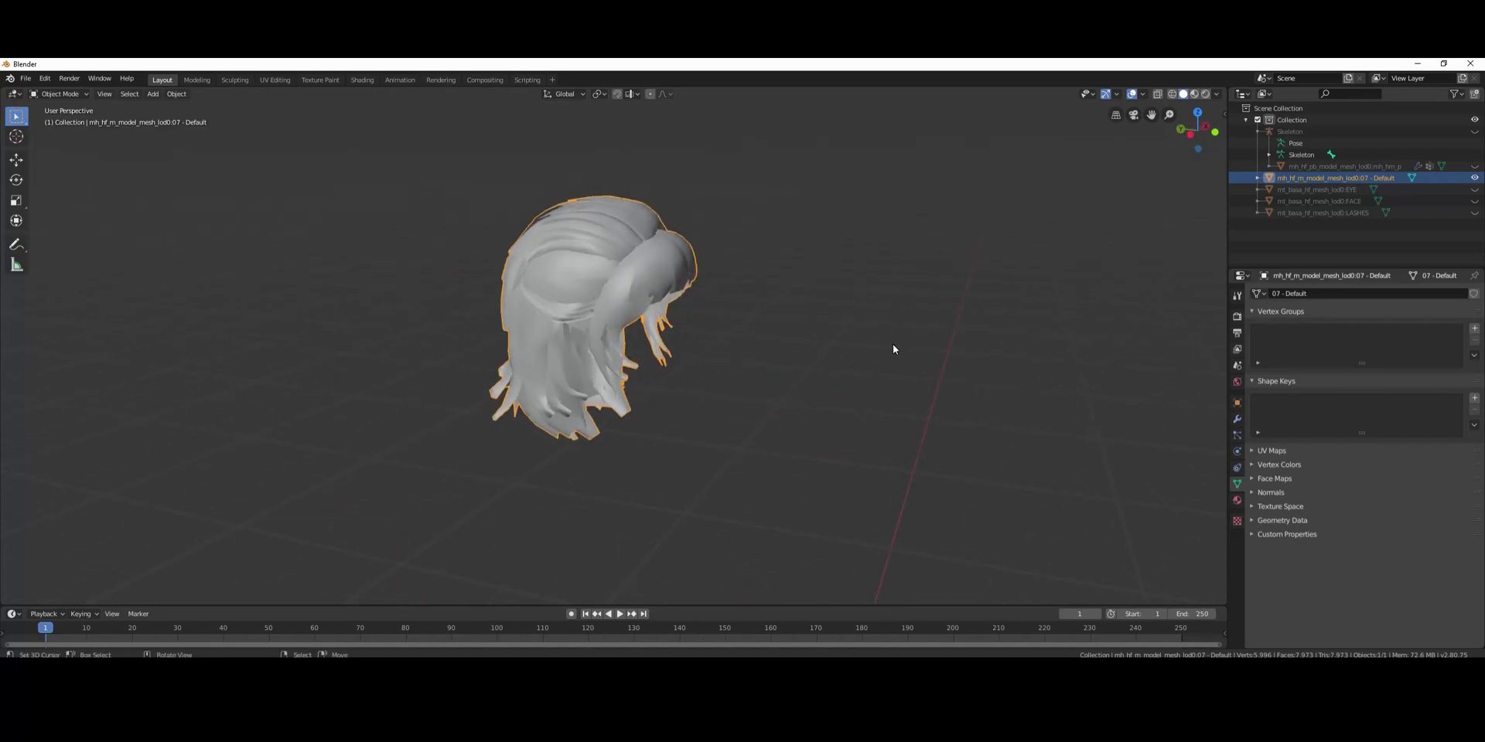
click(1475, 328)
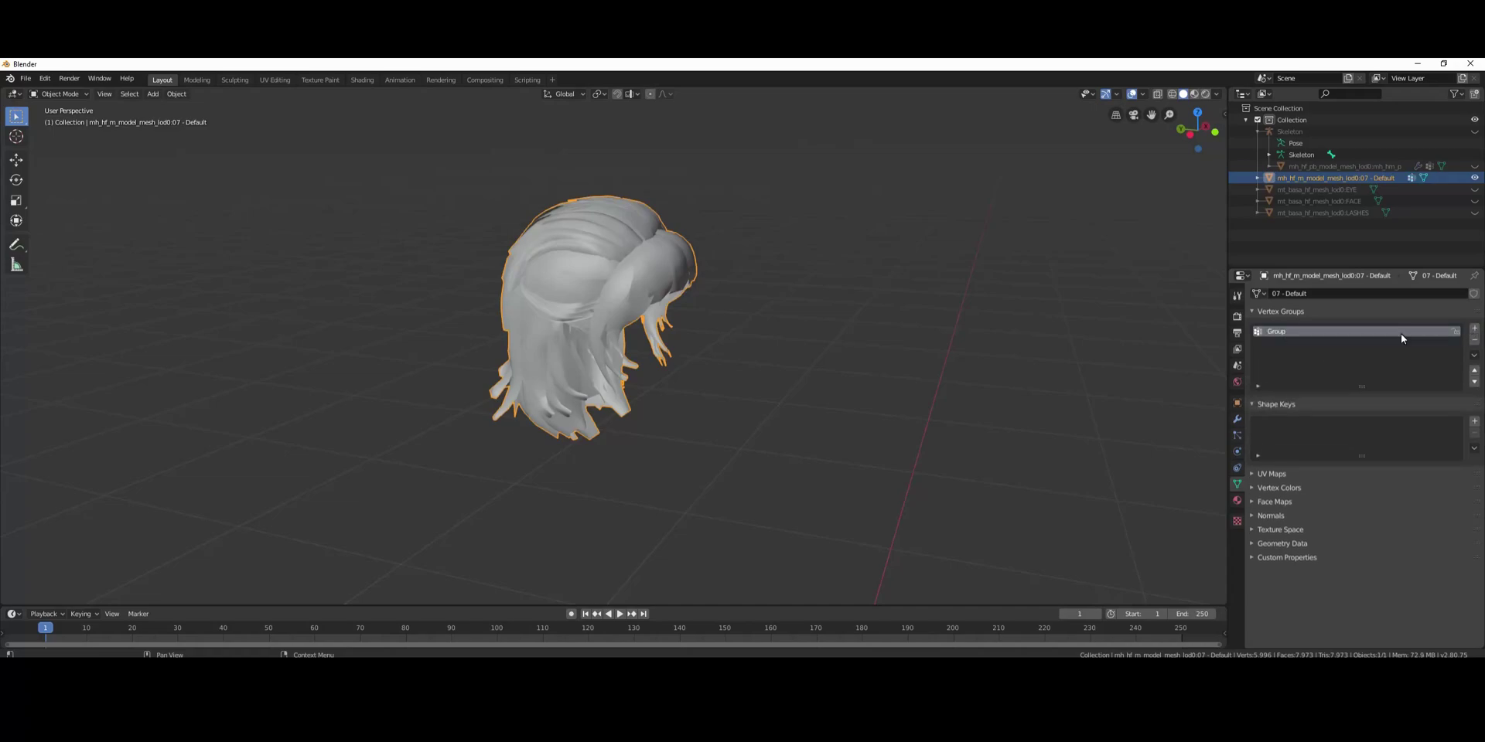
text(Head)
- Assign all vertices of the mh_hf_m hair mesh to the Head vertex group at weight 1.000
key(Tab)
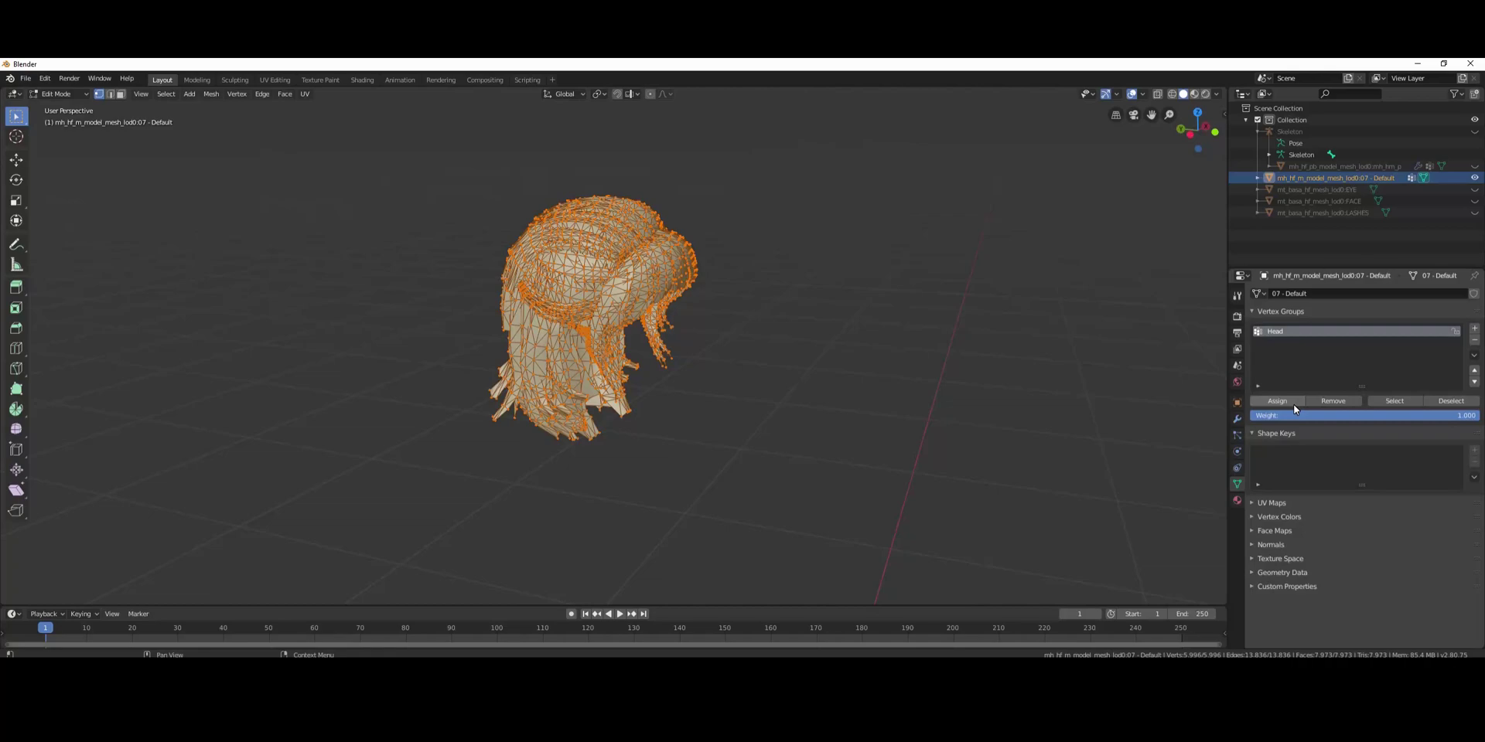
key(Tab)
middle_drag(1018, 388, 772, 251)
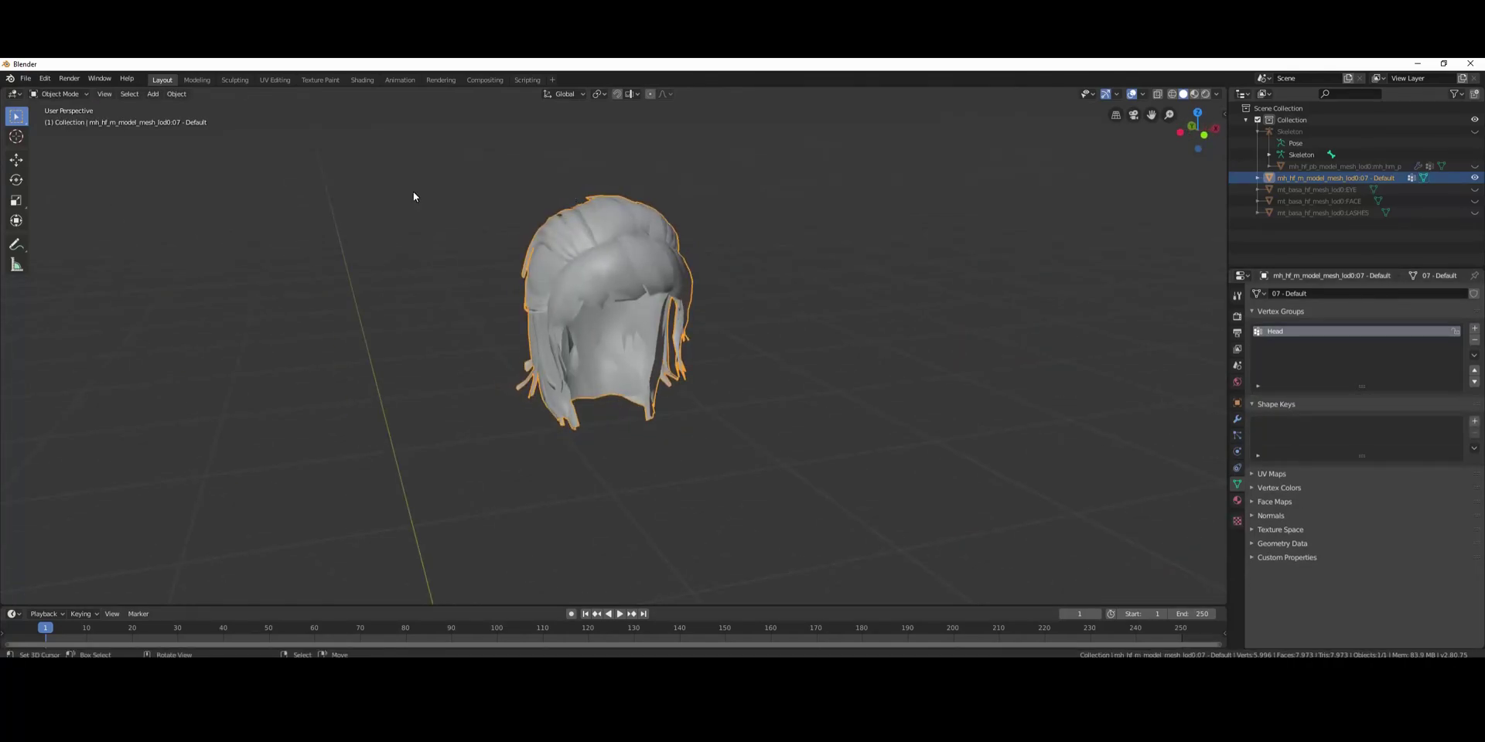
- Switch the mh_hf_m hair mesh to Weight Paint mode and check the Head group's weights from the front and side
click(73, 95)
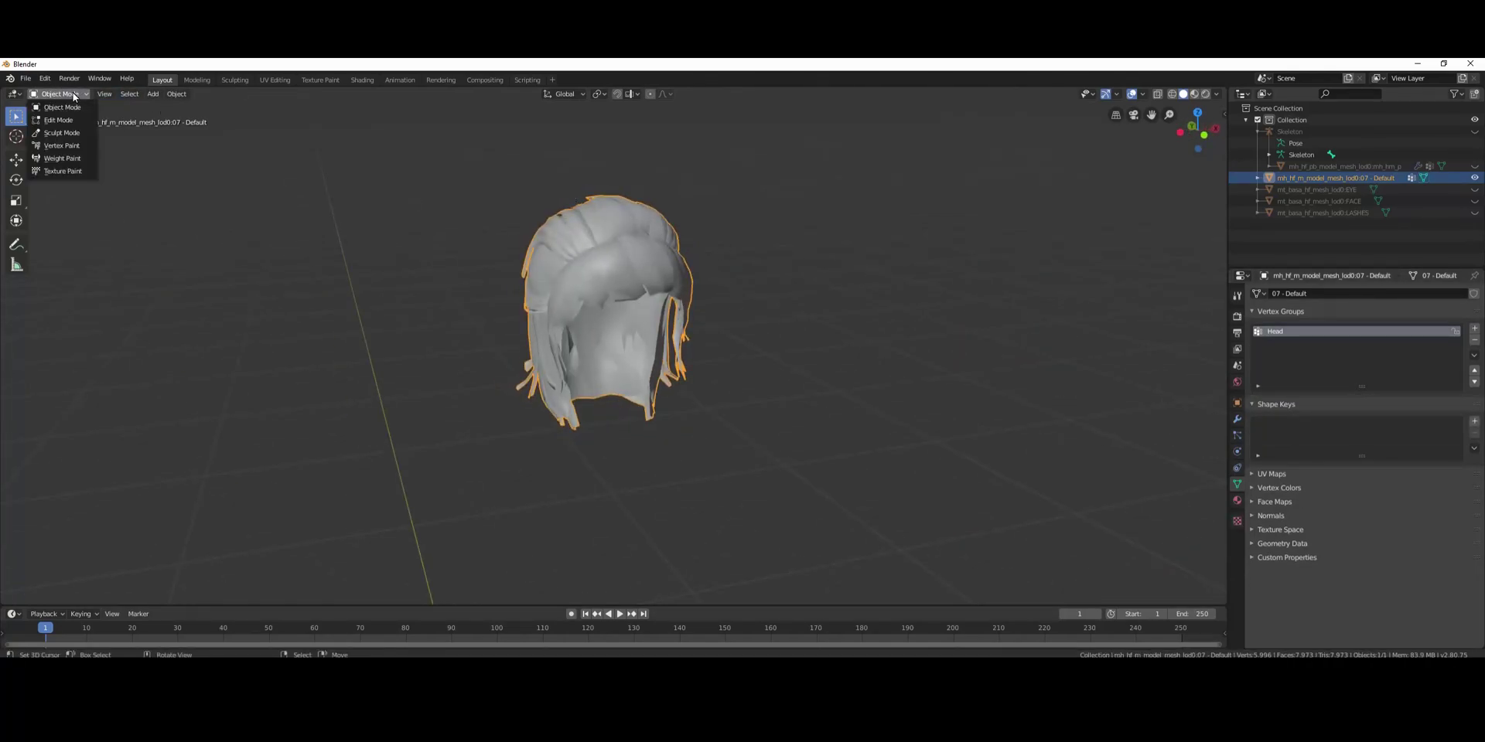
click(62, 158)
mouse_move(322, 310)
middle_down()
mouse_move(408, 439)
mouse_move(1016, 422)
mouse_move(774, 415)
middle_up()
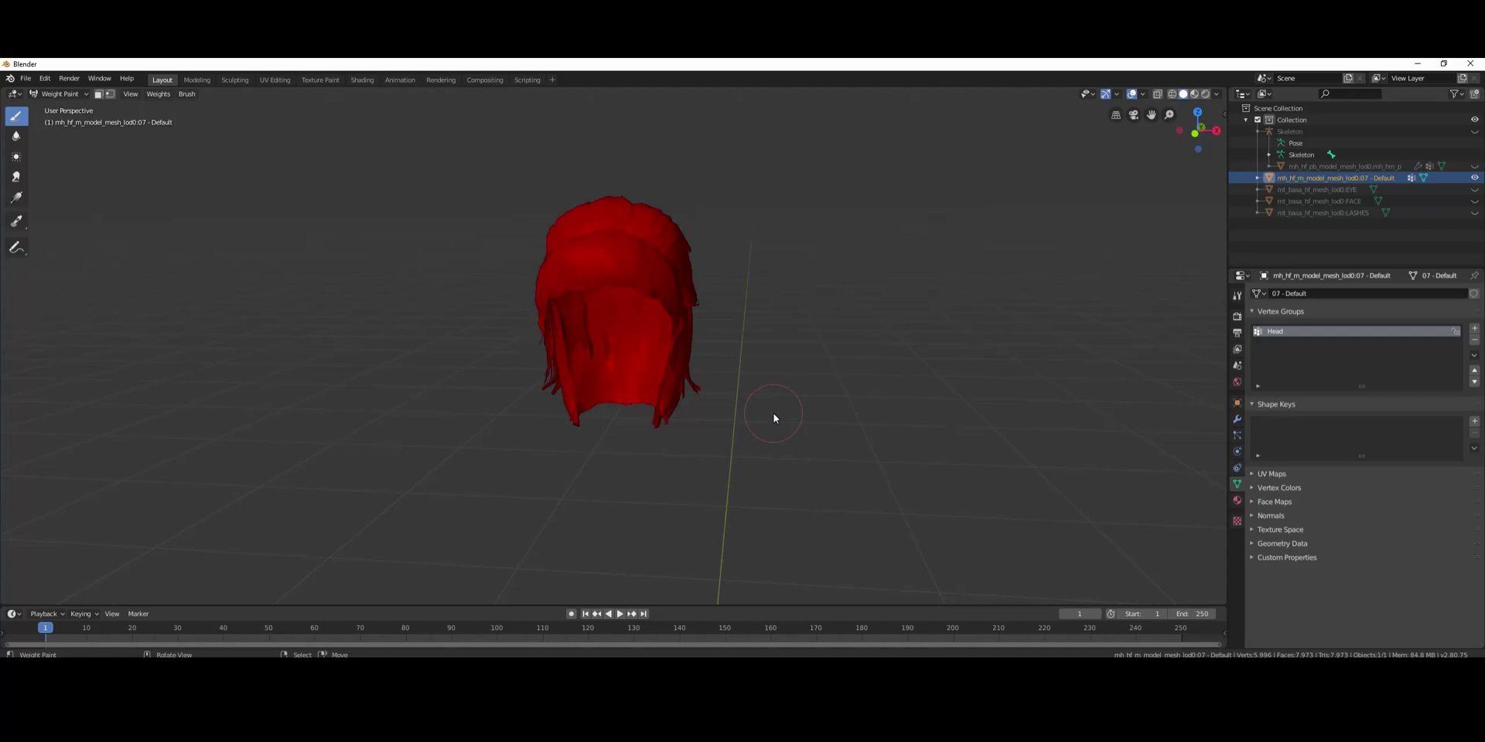
middle_drag(682, 363, 627, 346)
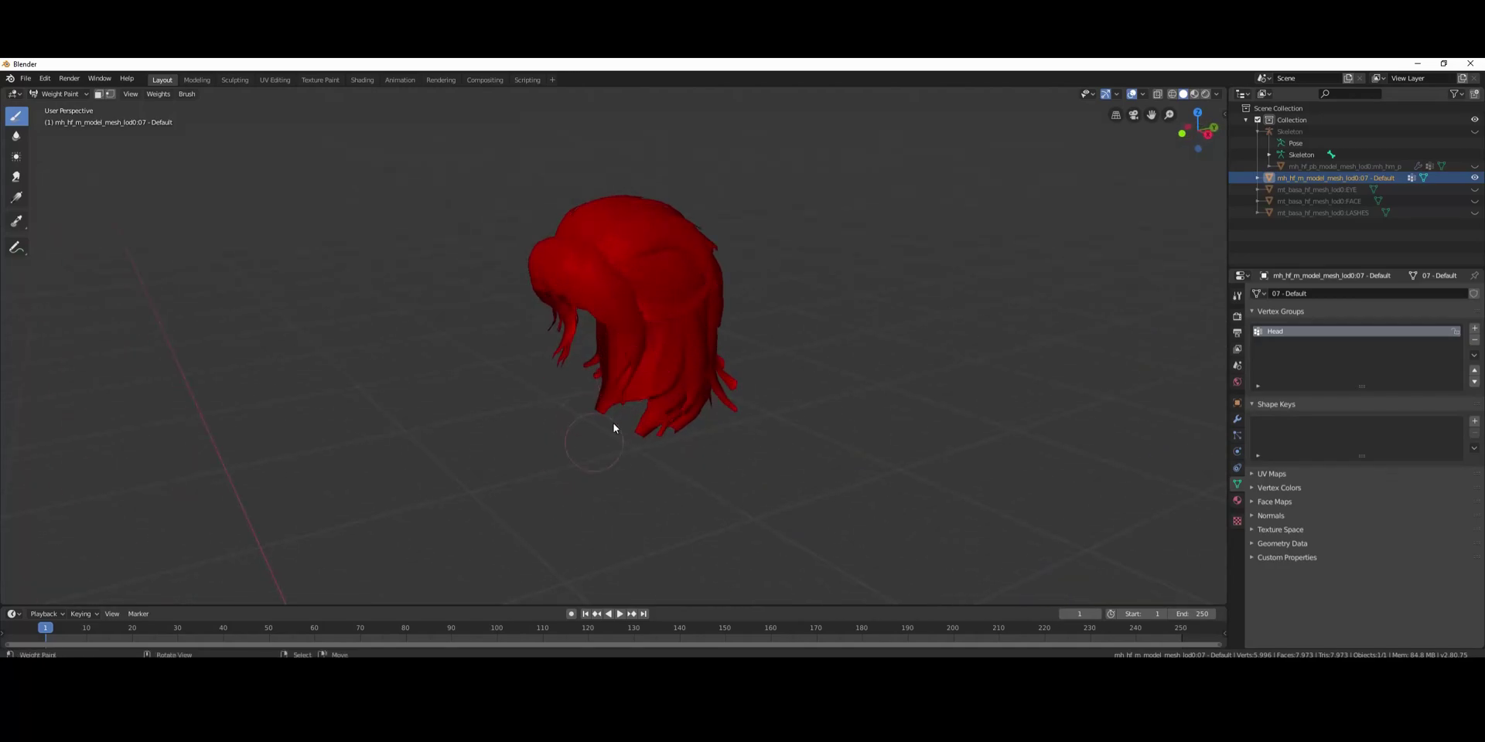
mouse_move(590, 404)
middle_down()
mouse_move(902, 400)
mouse_move(610, 389)
middle_up()
middle_drag(881, 398, 820, 394)
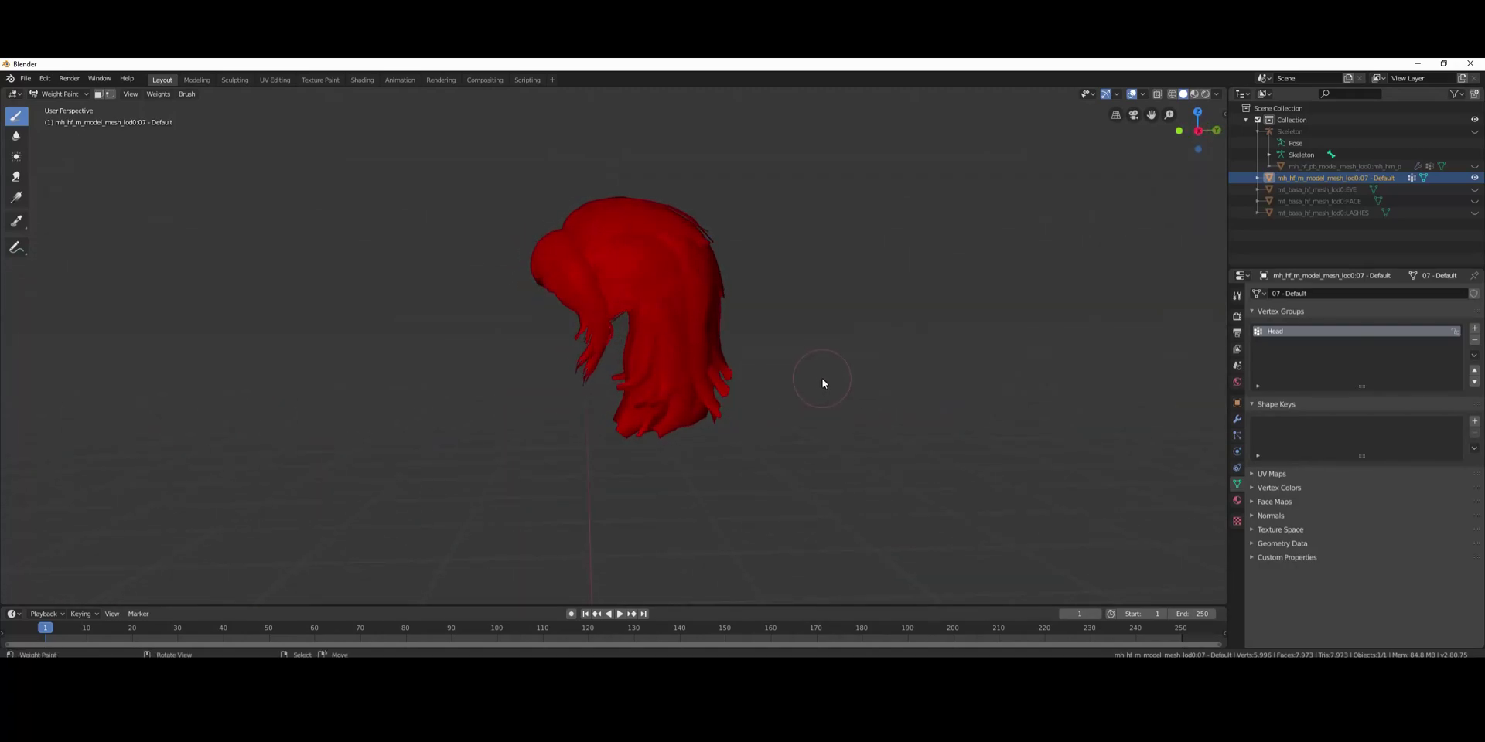
- Add a second vertex group named Neck to the mh_hf_m hair mesh
click(1474, 329)
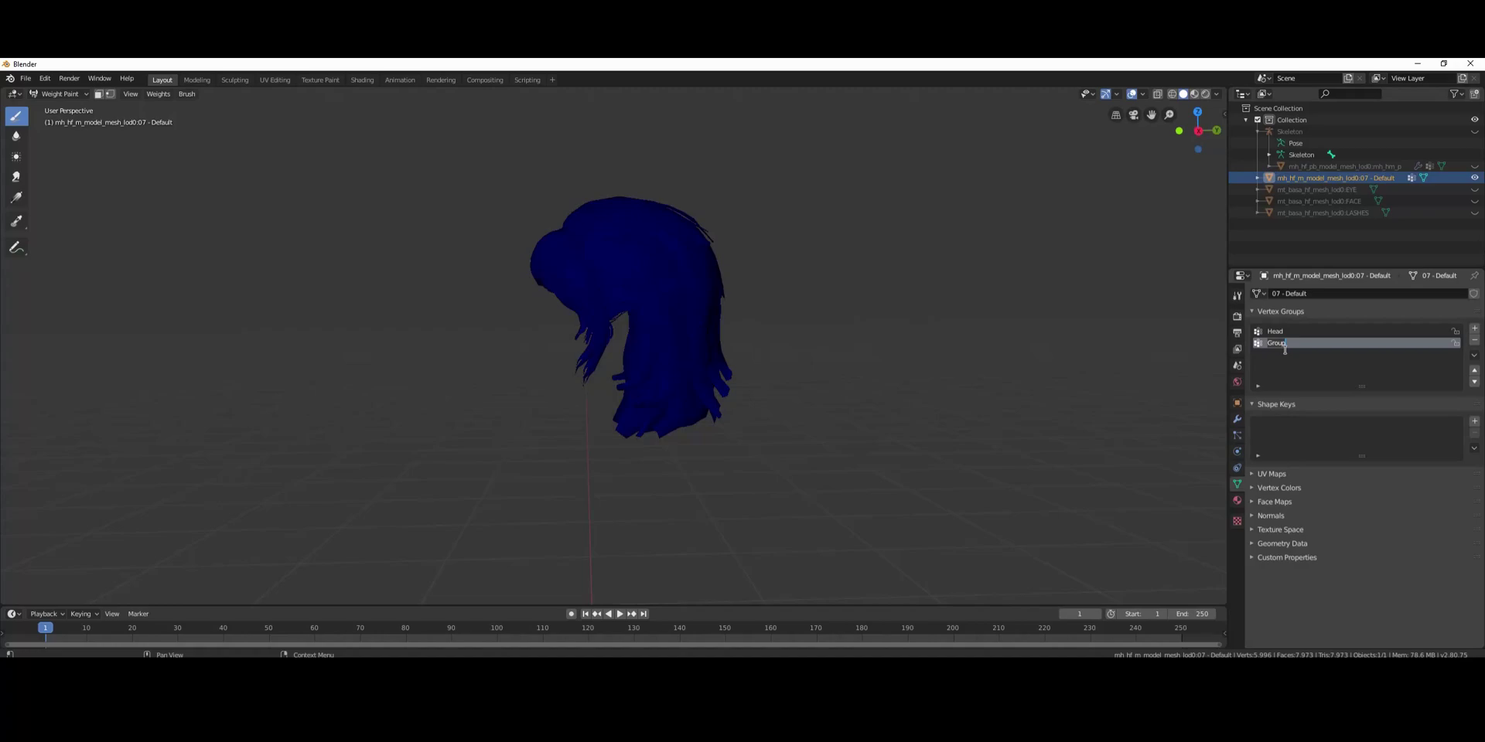
text(Neck)
middle_drag(1013, 334, 912, 348)
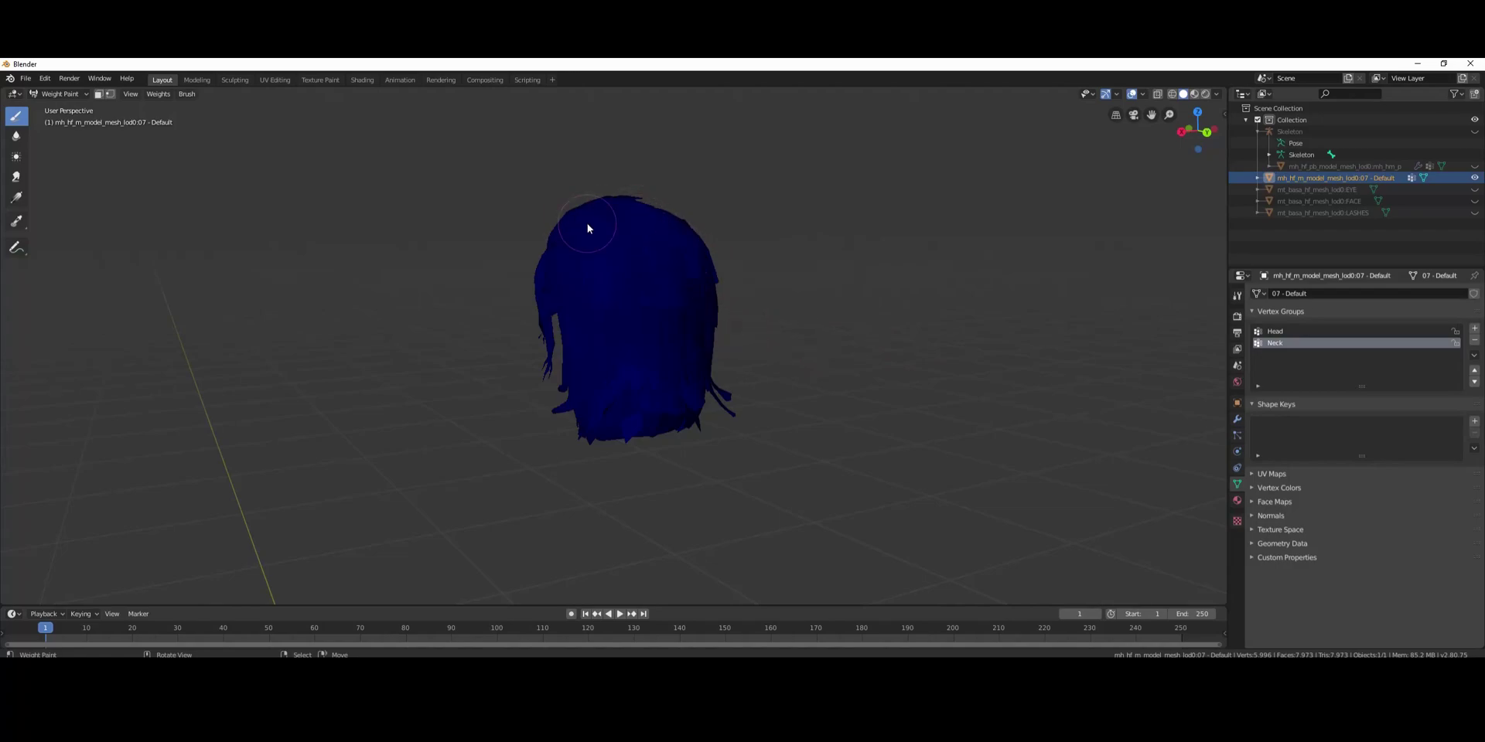
- Try a full-weight stroke from the crown down the back of the hair, and undo it
mouse_move(587, 225)
mouse_down()
mouse_move(676, 345)
mouse_move(684, 410)
mouse_up()
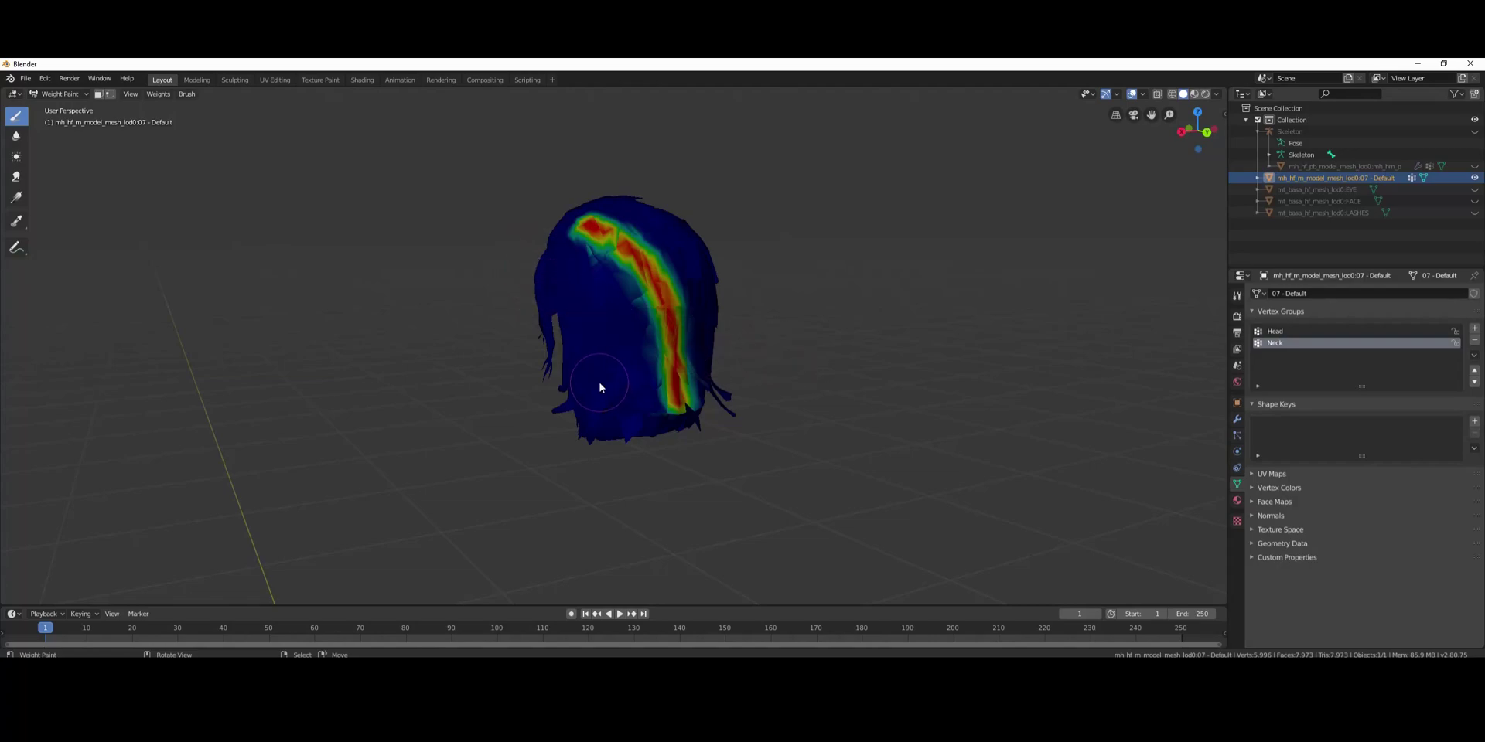
middle_drag(600, 387, 648, 386)
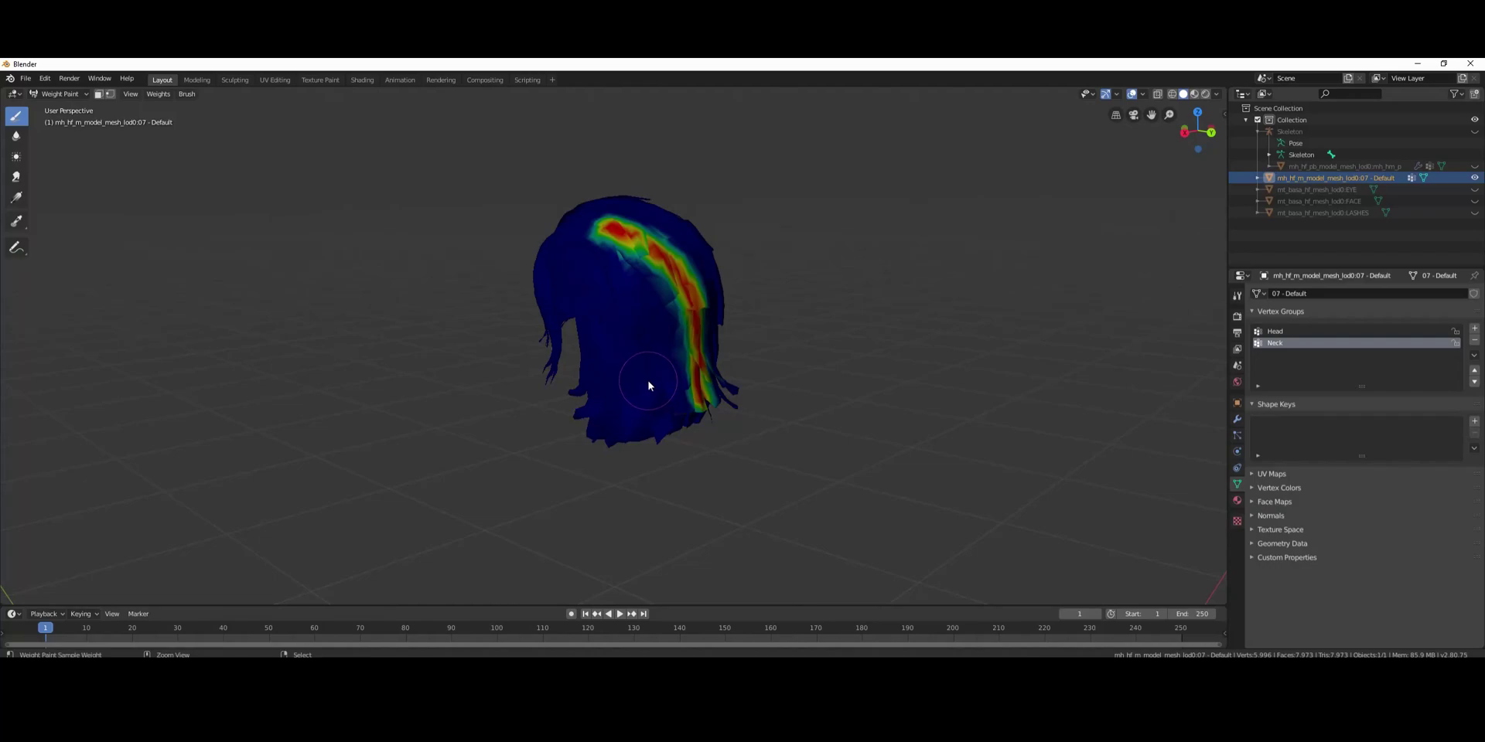
key(ctrl+z)
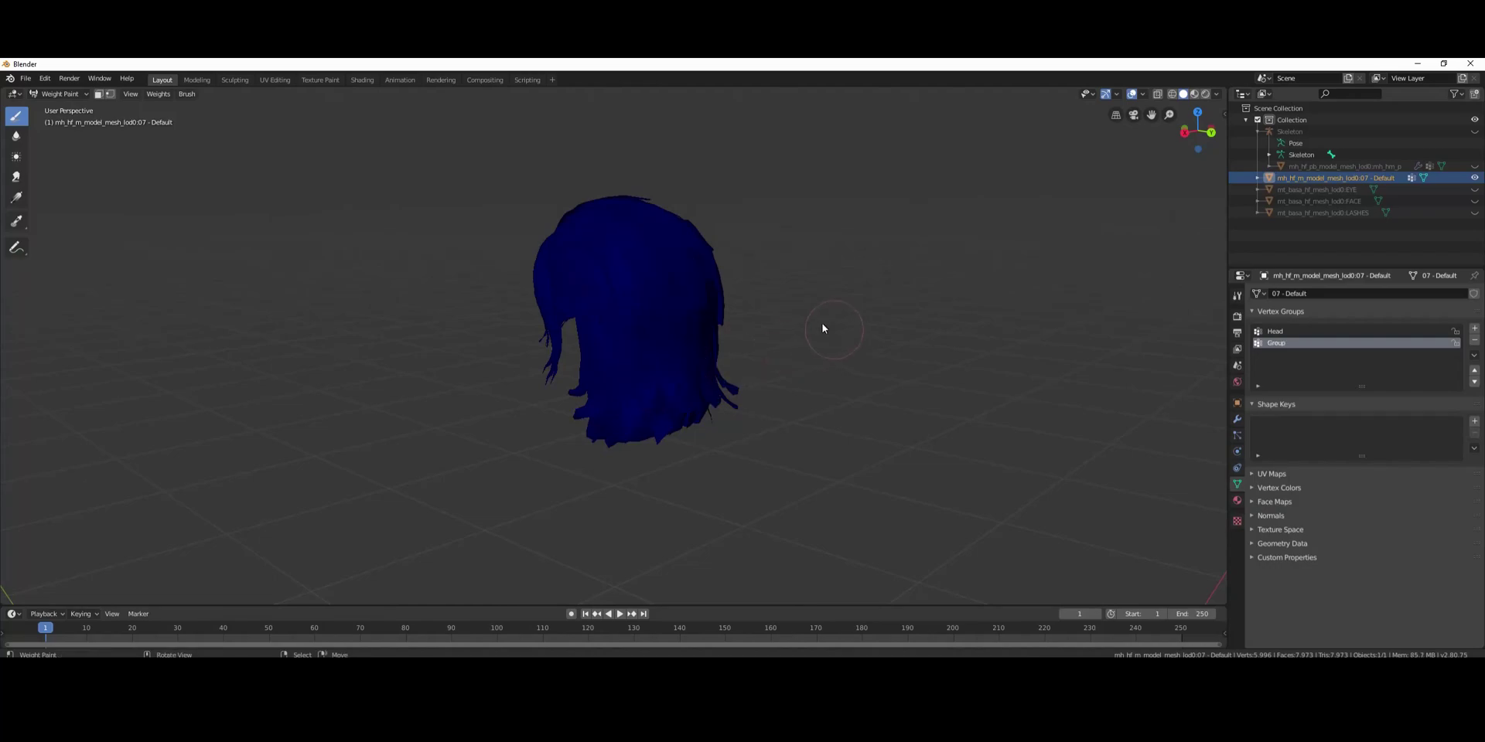
- Enlarge the weight brush radius, test it with a stroke across the lower hair, and undo the stroke
middle_drag(868, 378, 728, 364)
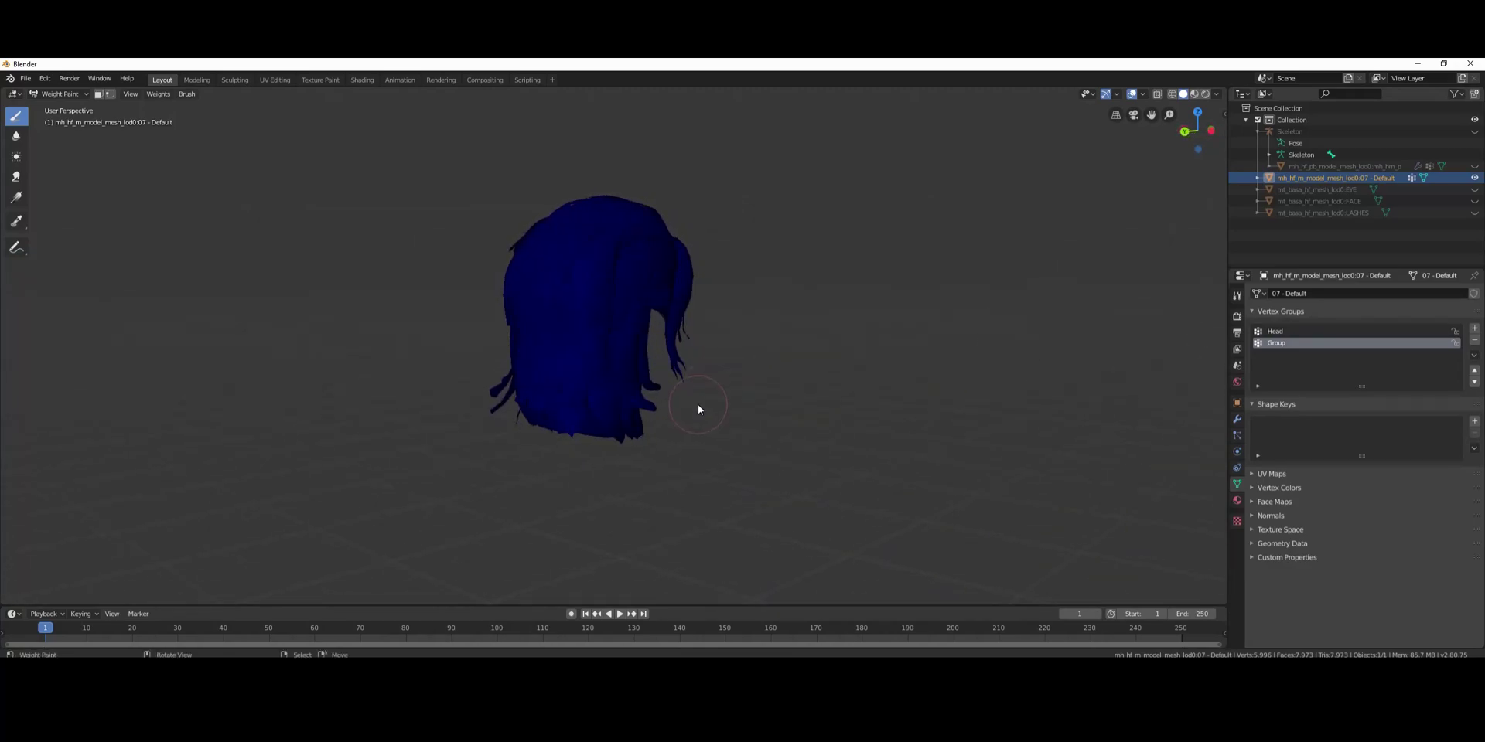
key(f)
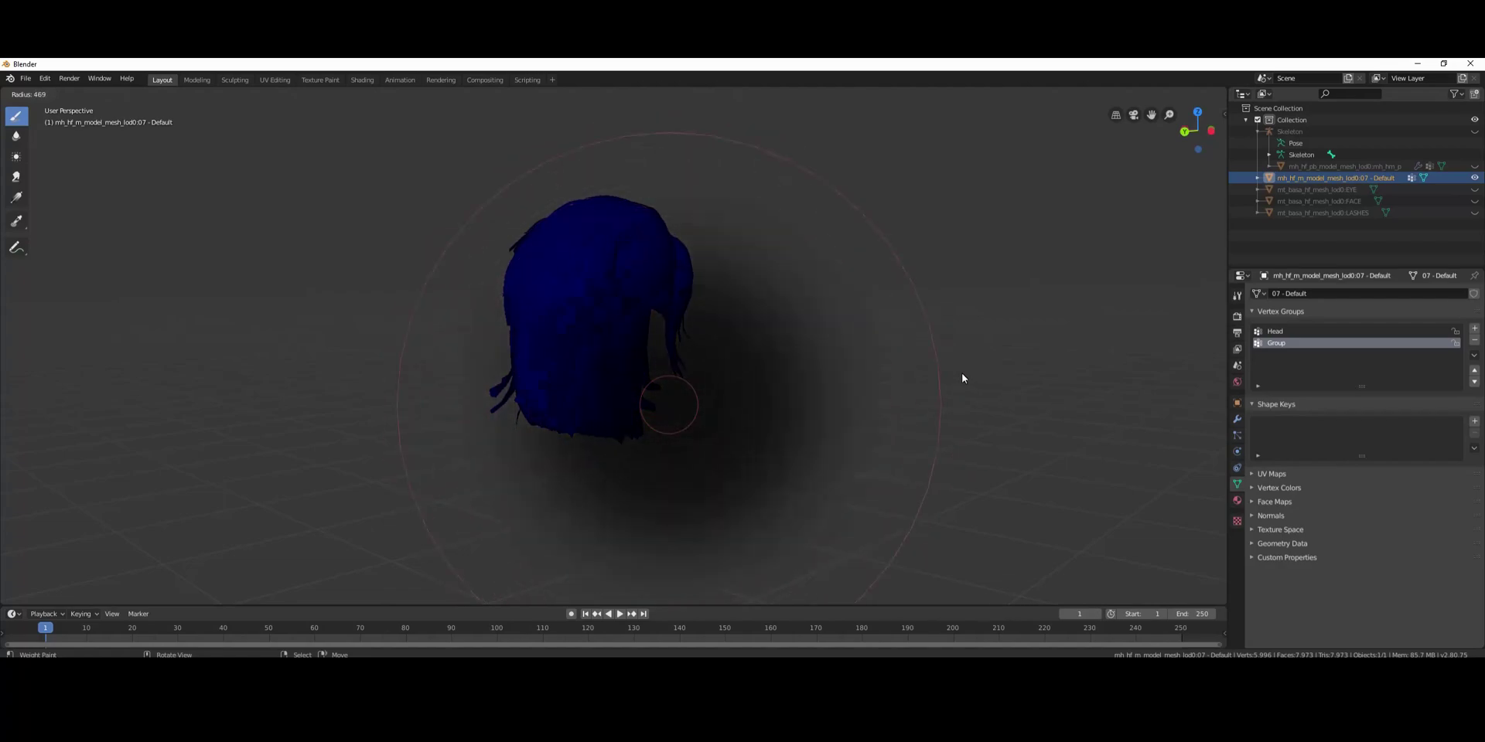
click(762, 411)
drag(517, 358, 649, 429)
middle_drag(765, 389, 819, 392)
key(ctrl+z)
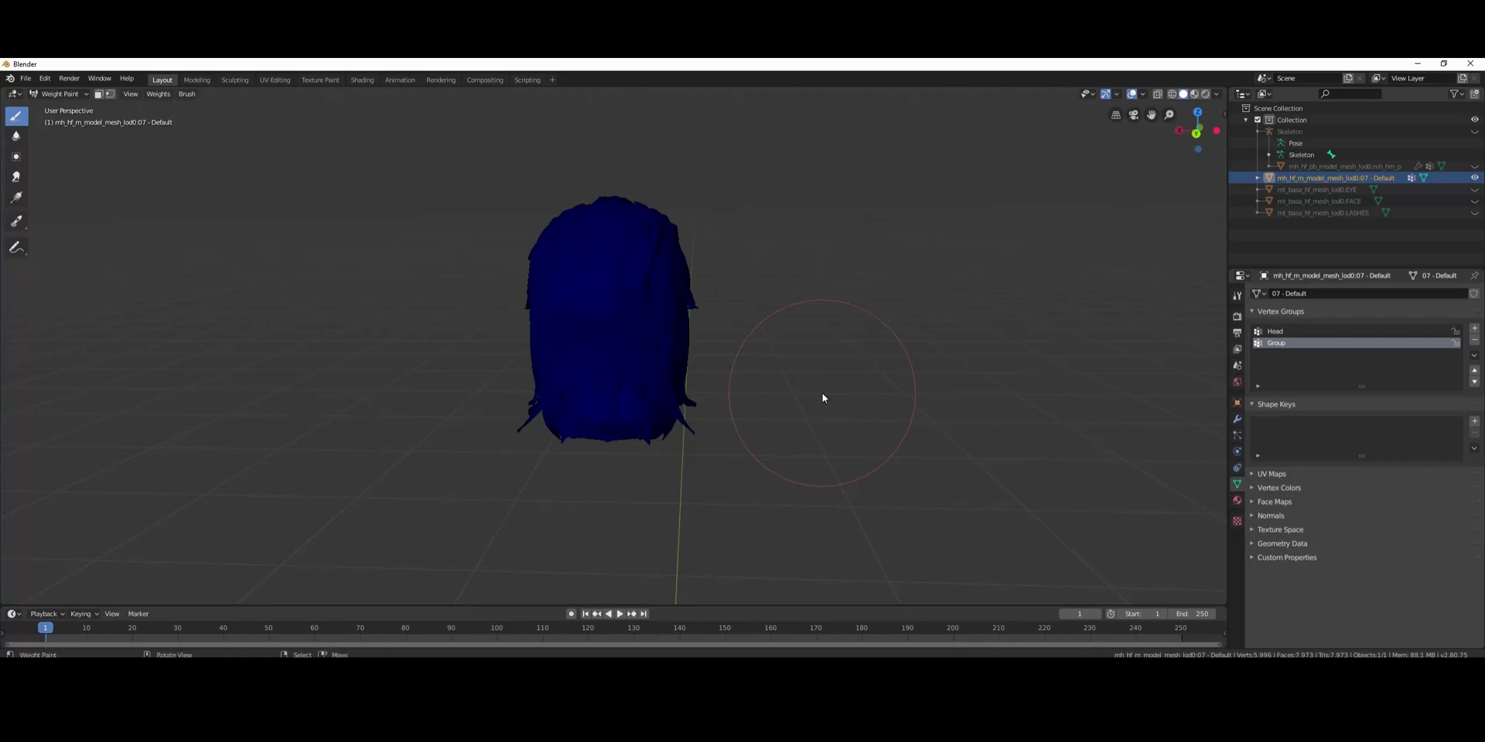
- Set the brush strength to about 0.48, test it with a stroke down the back of the hair, and undo the stroke
key(shift+f)
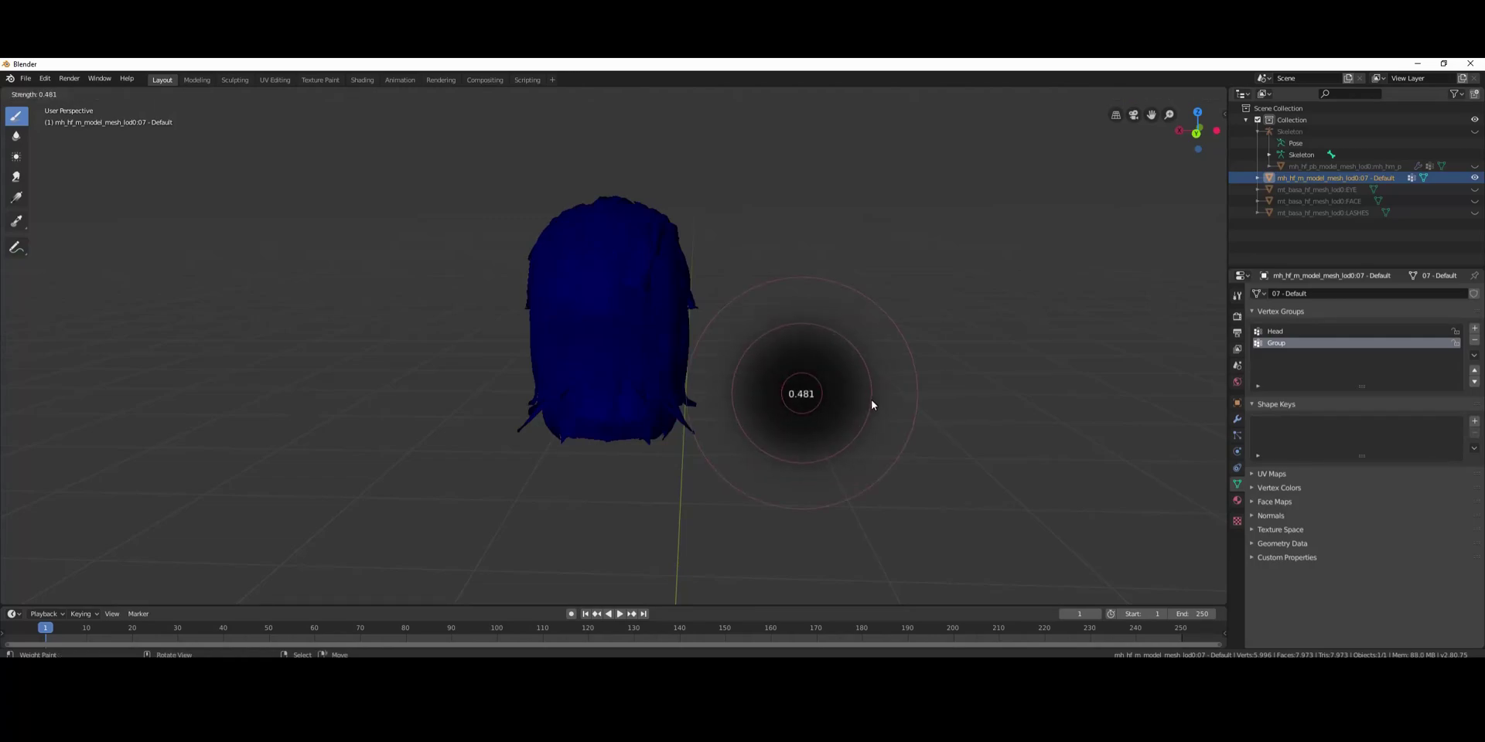
click(871, 399)
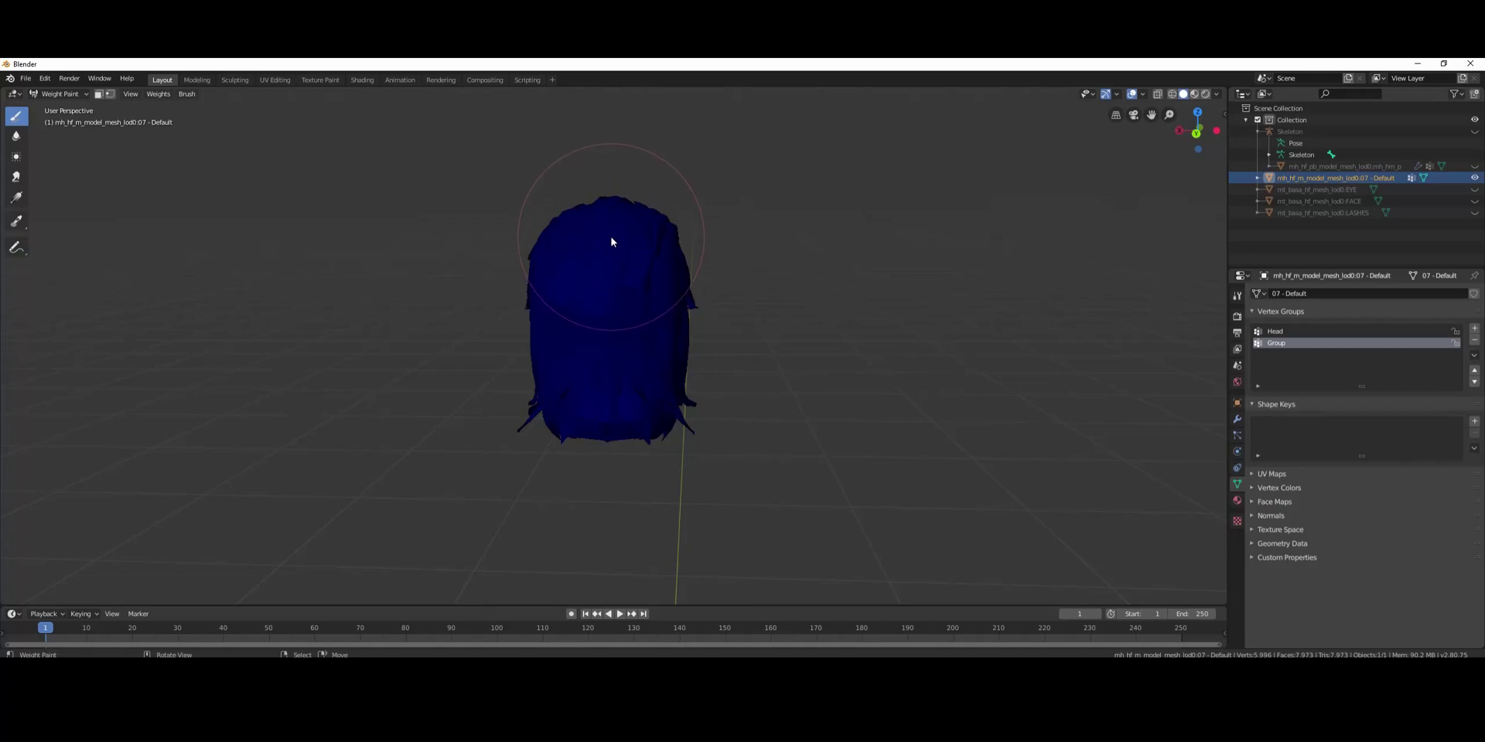
mouse_move(611, 242)
mouse_down()
mouse_move(623, 402)
mouse_move(701, 411)
mouse_up()
middle_drag(812, 408, 782, 401)
key(ctrl+z)
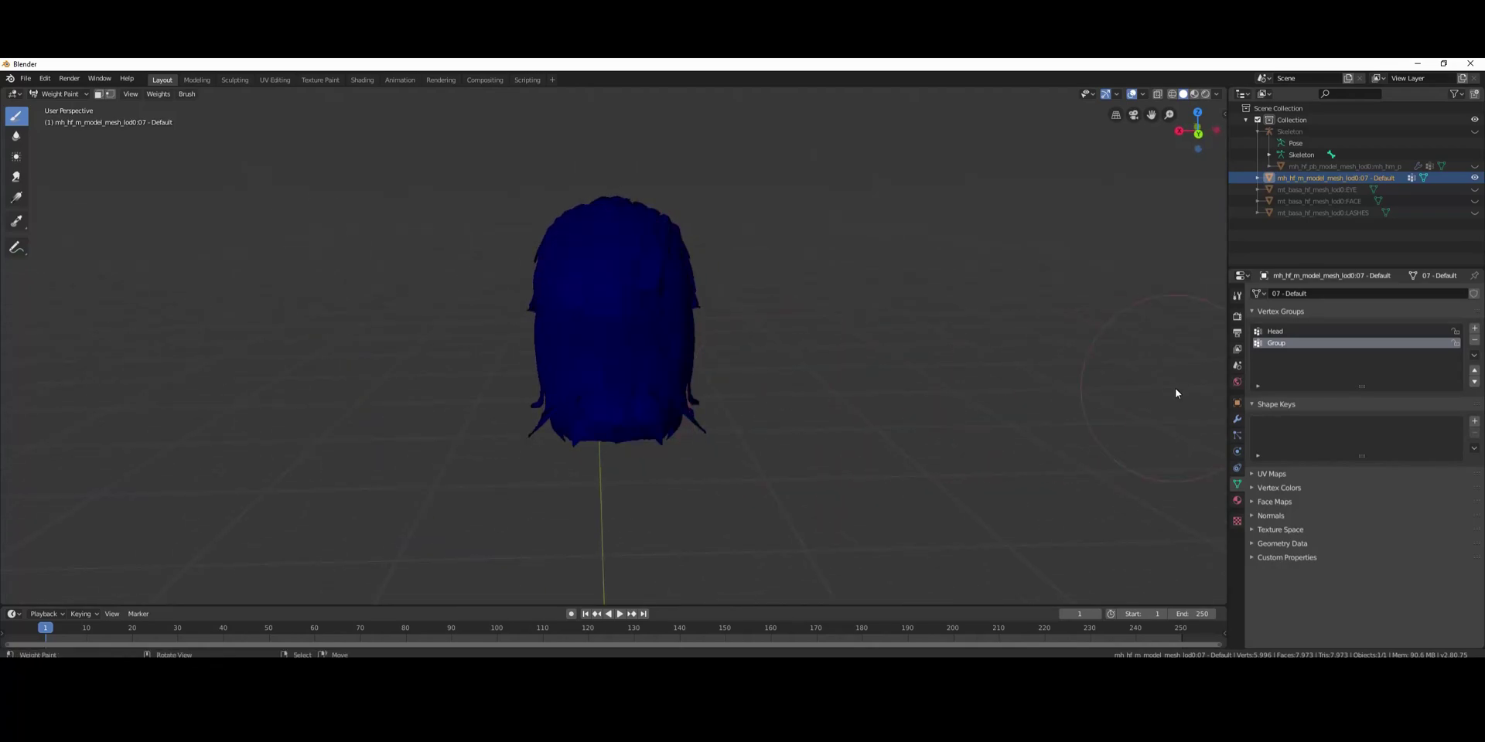
- Rename the second vertex group to Neck and paint its weight across the lower ends at the back of the hair
text(Neck)
middle_drag(570, 421, 547, 420)
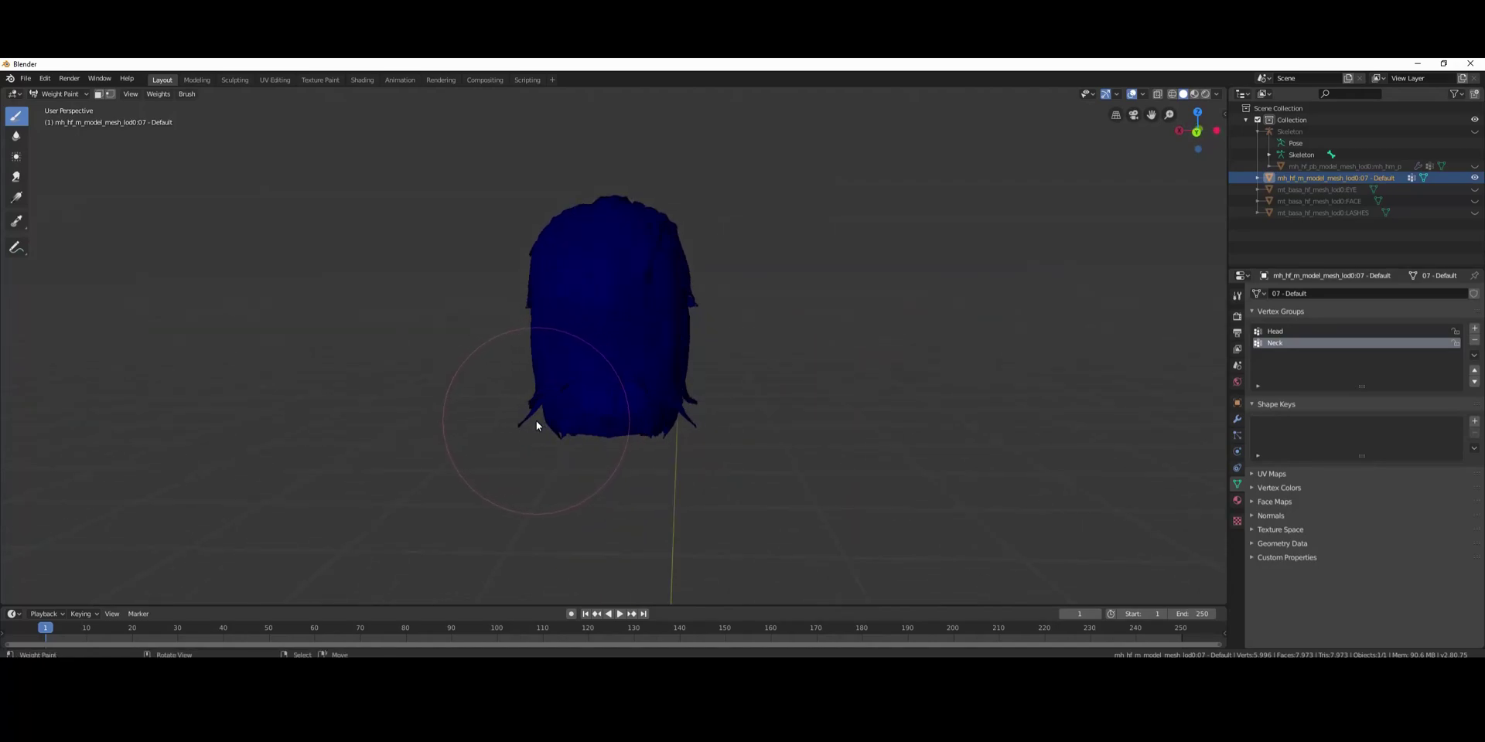
mouse_move(537, 420)
mouse_down()
mouse_move(697, 427)
mouse_move(520, 421)
mouse_up()
mouse_move(520, 420)
middle_down()
mouse_move(845, 434)
mouse_move(570, 434)
mouse_move(624, 441)
mouse_move(617, 424)
mouse_move(576, 420)
middle_up()
mouse_move(576, 420)
mouse_down()
mouse_move(564, 413)
mouse_move(643, 413)
mouse_up()
mouse_move(643, 413)
middle_down()
mouse_move(623, 424)
mouse_move(777, 424)
mouse_move(656, 429)
mouse_move(669, 434)
middle_up()
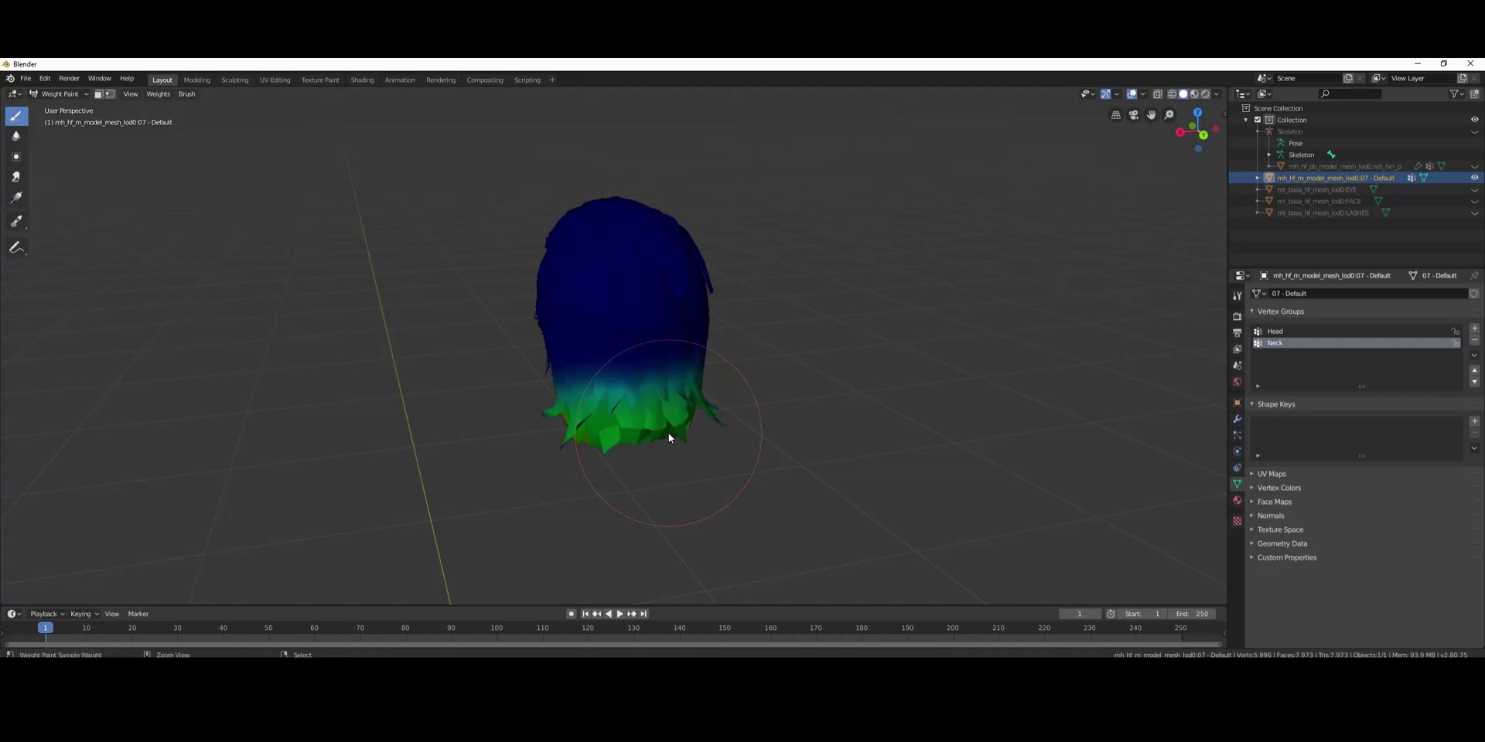
- Lower the brush weight to about 0.3 and repaint the lower ends of the hair from side to side
key(ctrl+f)
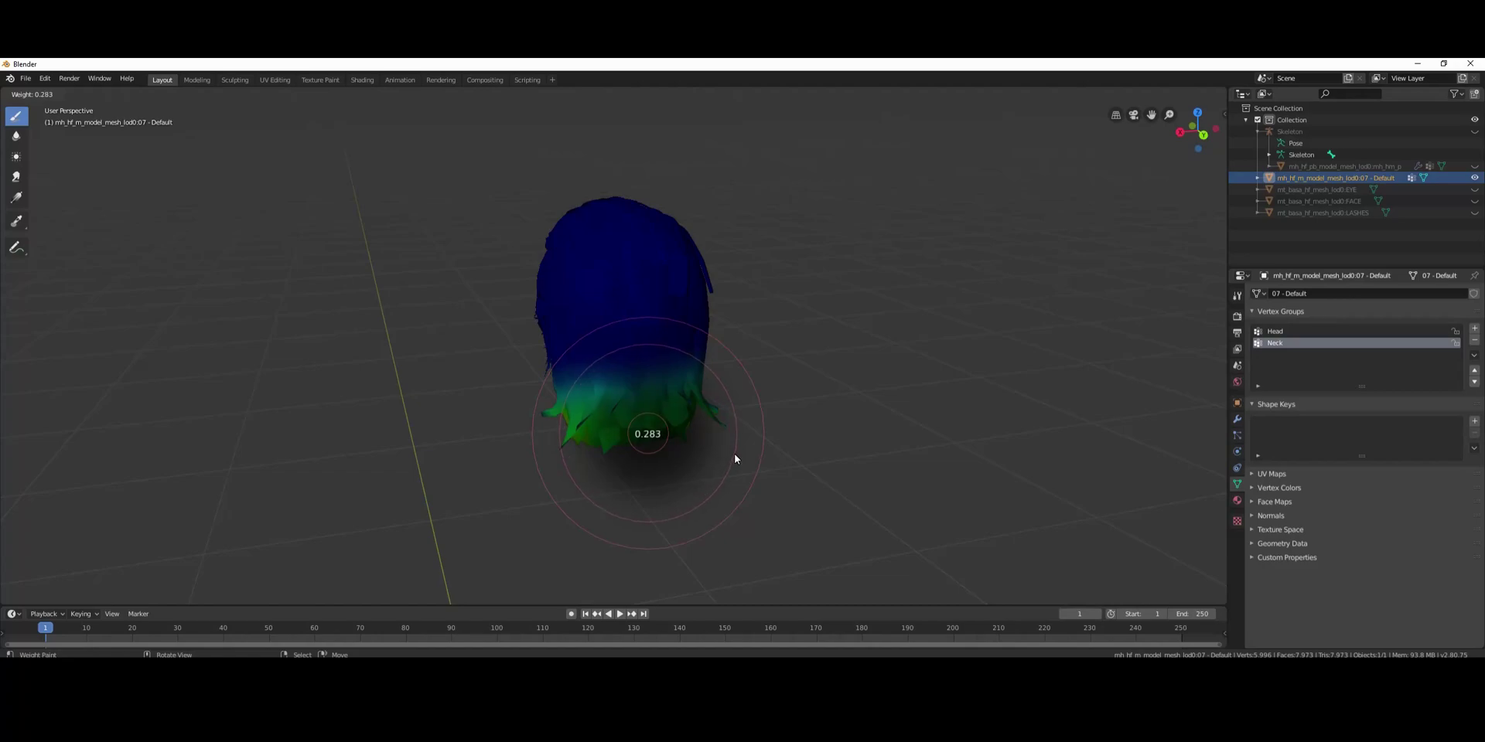
click(744, 456)
mouse_move(702, 425)
mouse_down()
mouse_move(560, 413)
mouse_move(638, 424)
mouse_move(708, 401)
mouse_move(666, 425)
mouse_move(554, 424)
mouse_up()
middle_drag(554, 425, 684, 425)
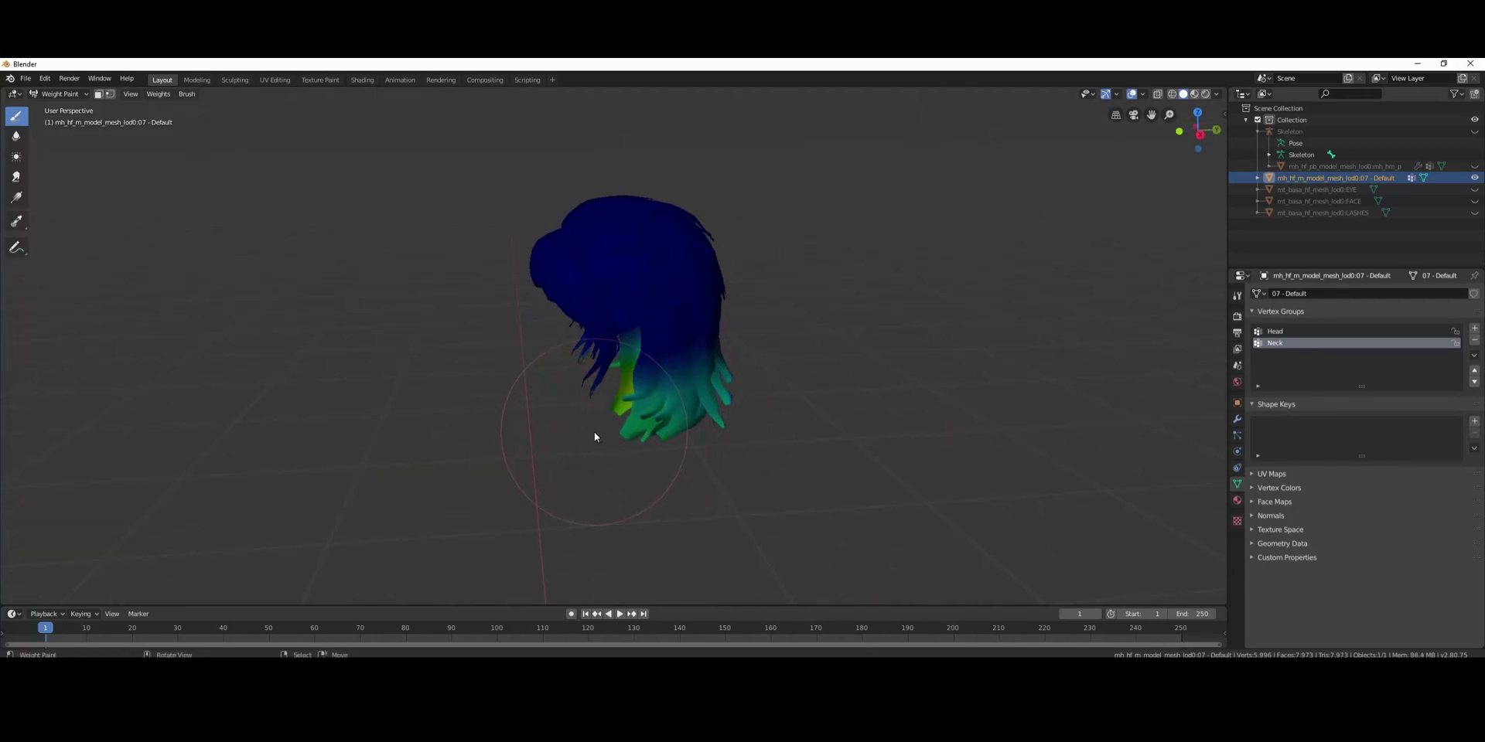
middle_drag(594, 431, 744, 441)
middle_drag(547, 413, 707, 402)
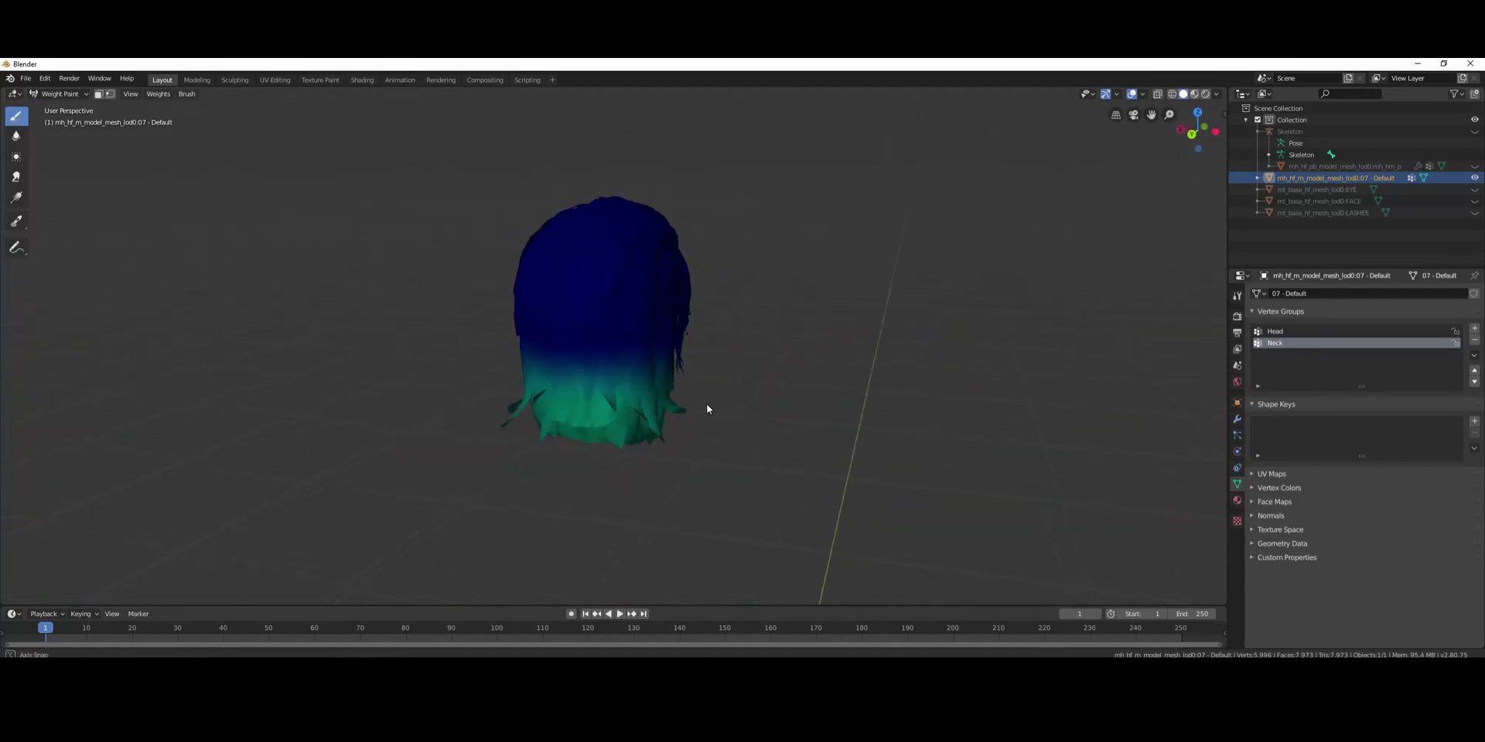
- Try painting the lower back of the hair with a higher brush weight
key(ctrl+f)
click(619, 408)
mouse_move(619, 408)
mouse_down()
mouse_move(647, 407)
mouse_move(593, 413)
mouse_up()
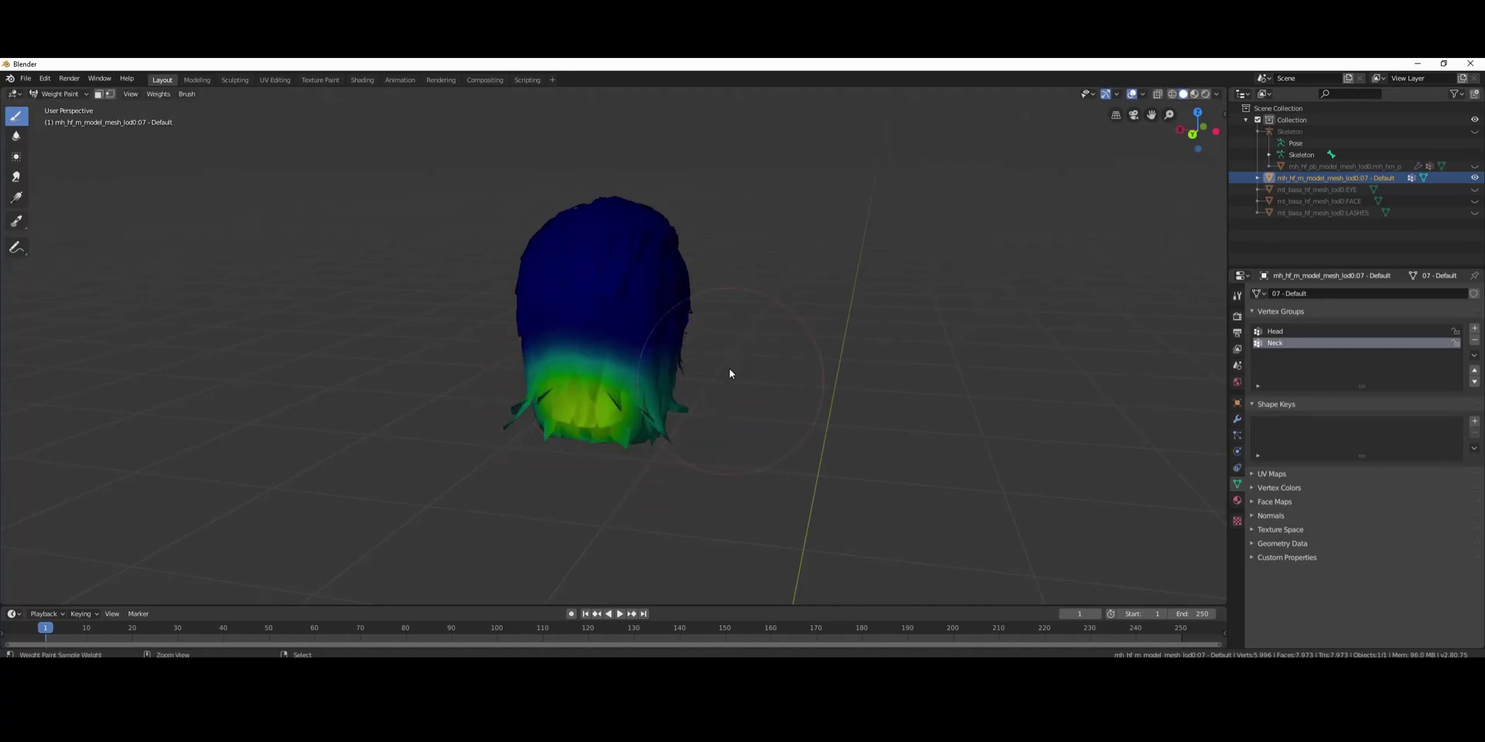
middle_drag(593, 330, 632, 331)
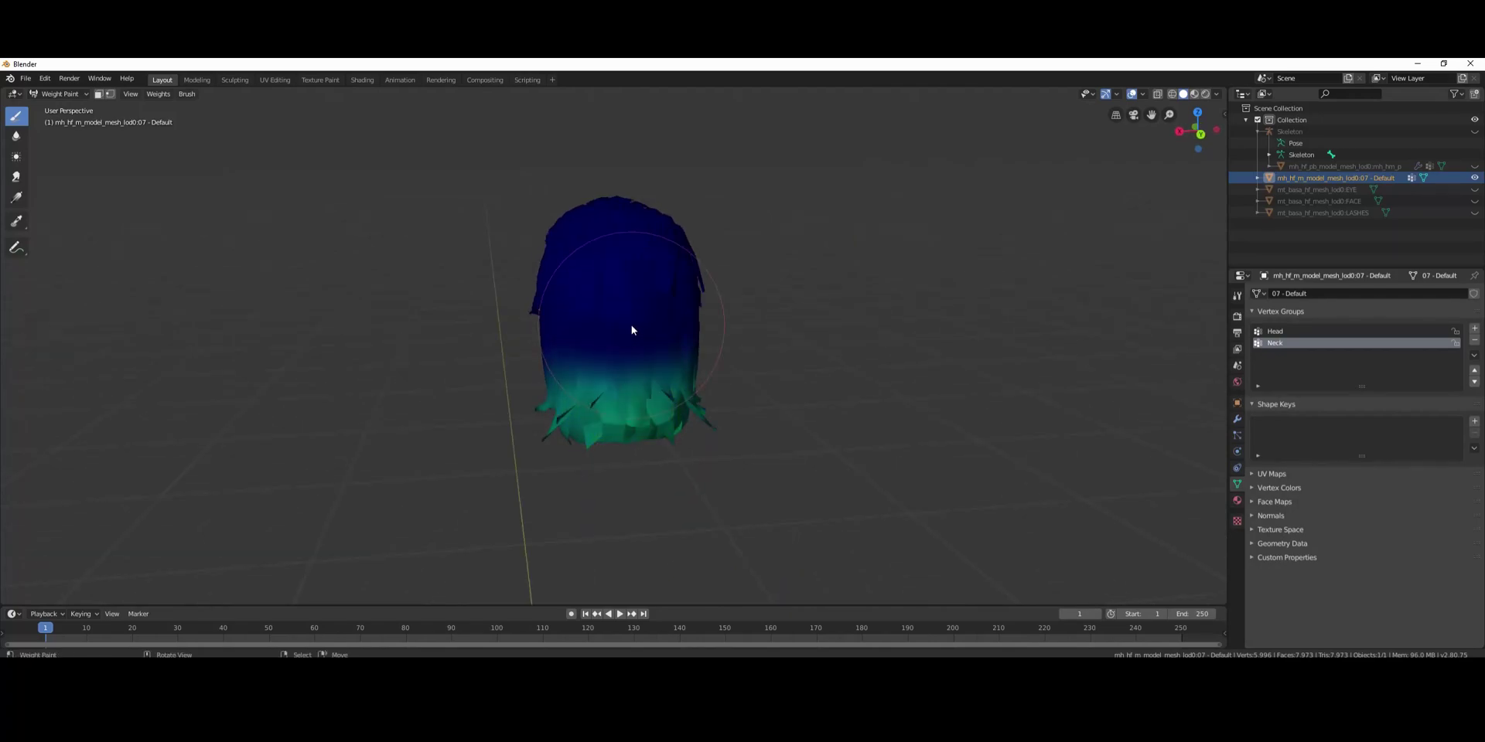
- Set the brush strength to about 0.99 and paint strong Neck weight down the back of the hair
key(ctrl+f)
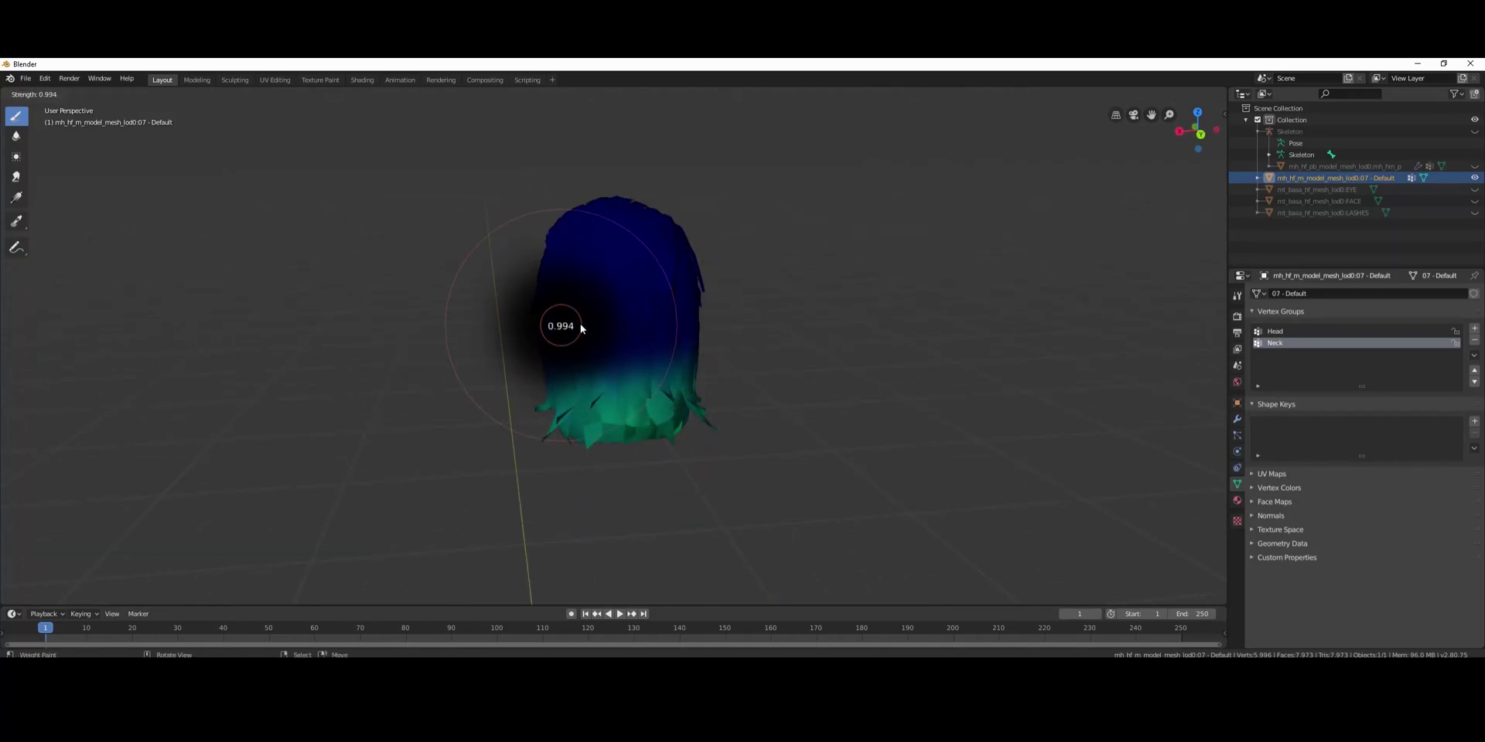
click(577, 330)
mouse_move(577, 330)
mouse_down()
mouse_move(628, 356)
mouse_move(641, 443)
mouse_up()
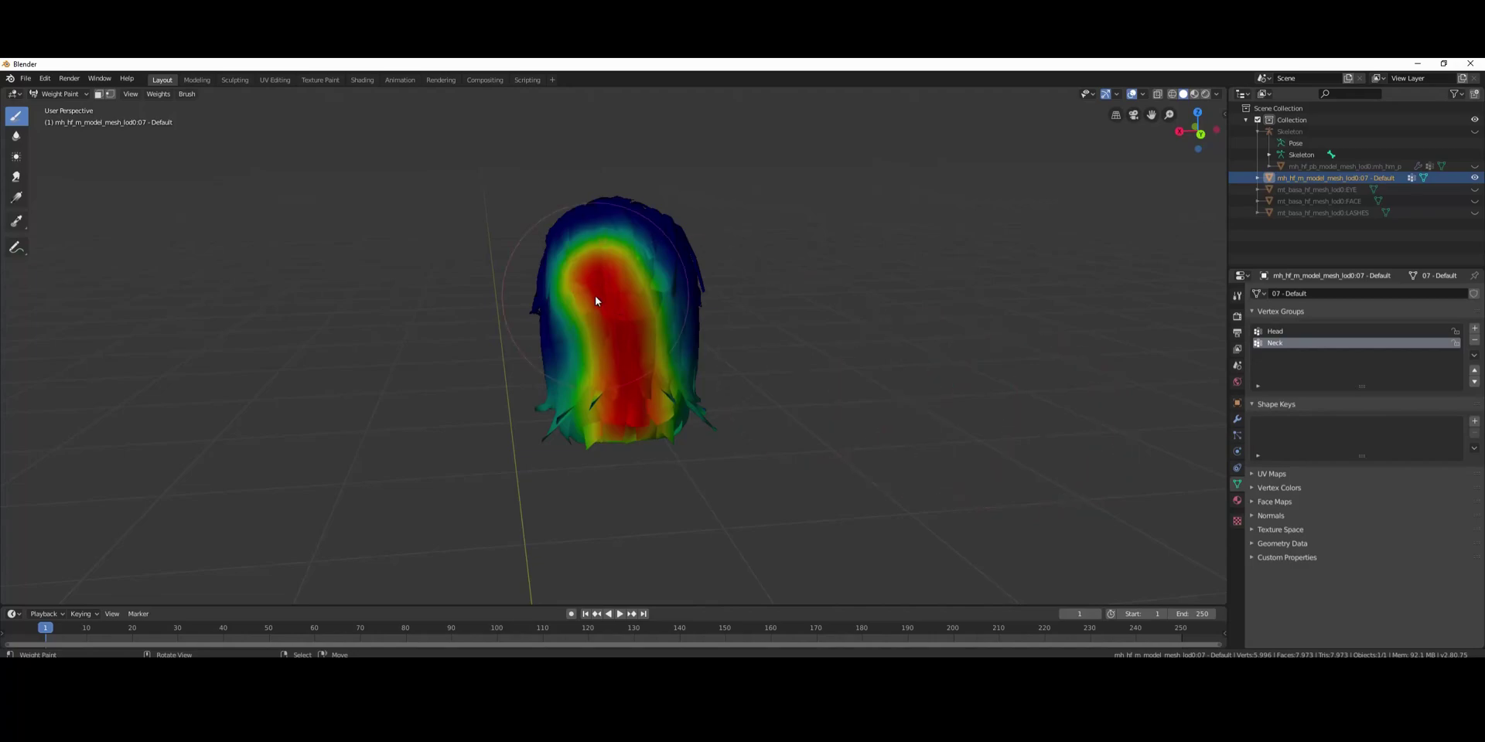
- Set the brush strength to about 0.63, adjust the brush weight, and repaint the back of the hair with a softer Neck weight
key(shift+f)
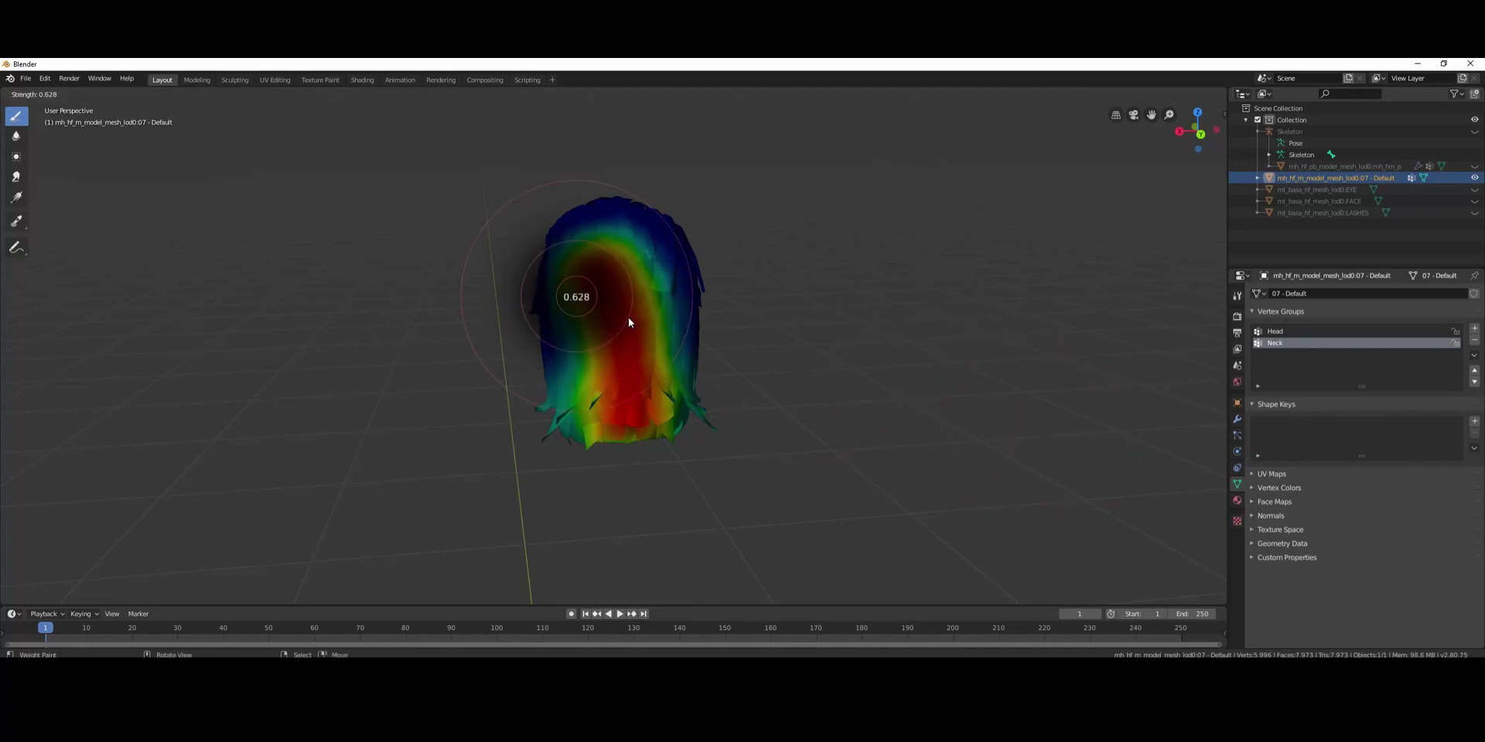
click(631, 326)
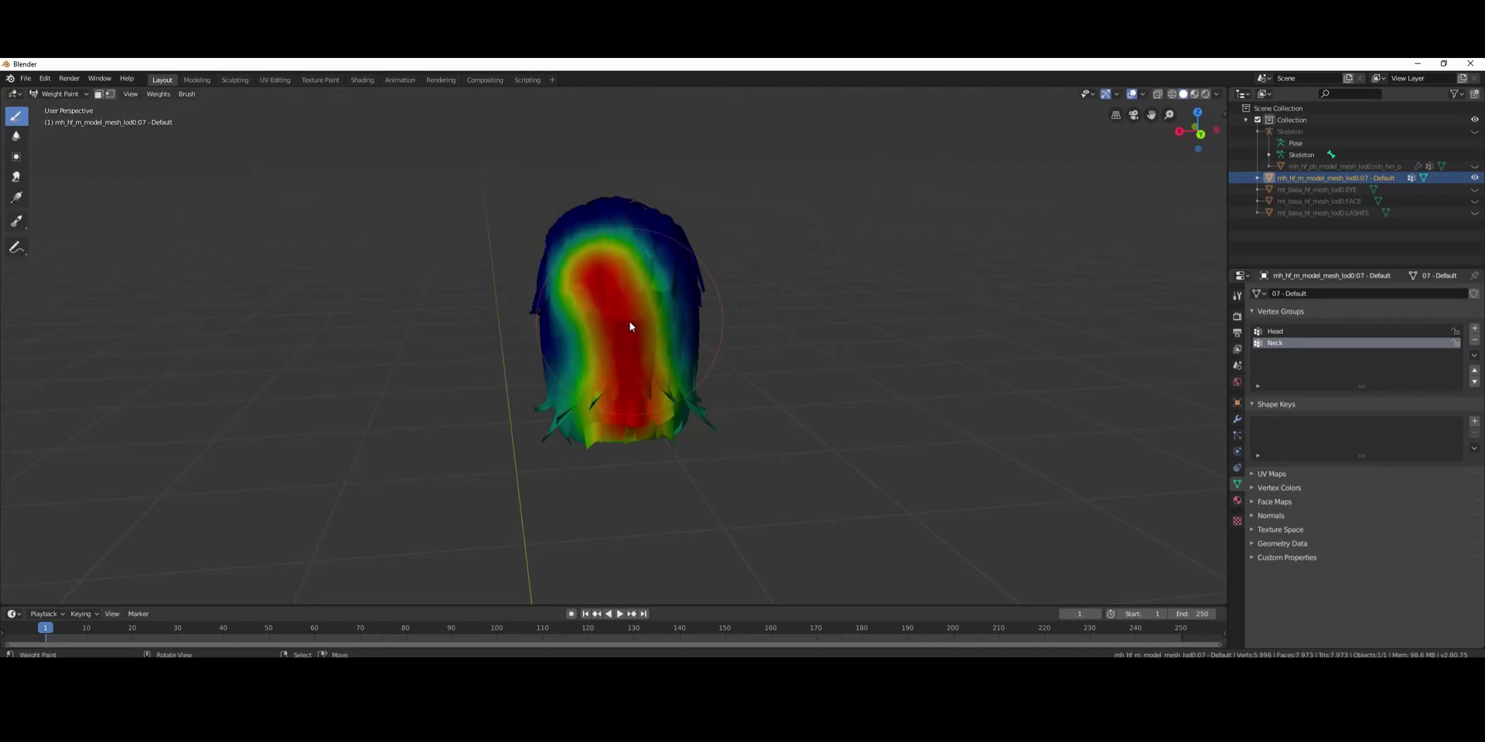
key(ctrl+f)
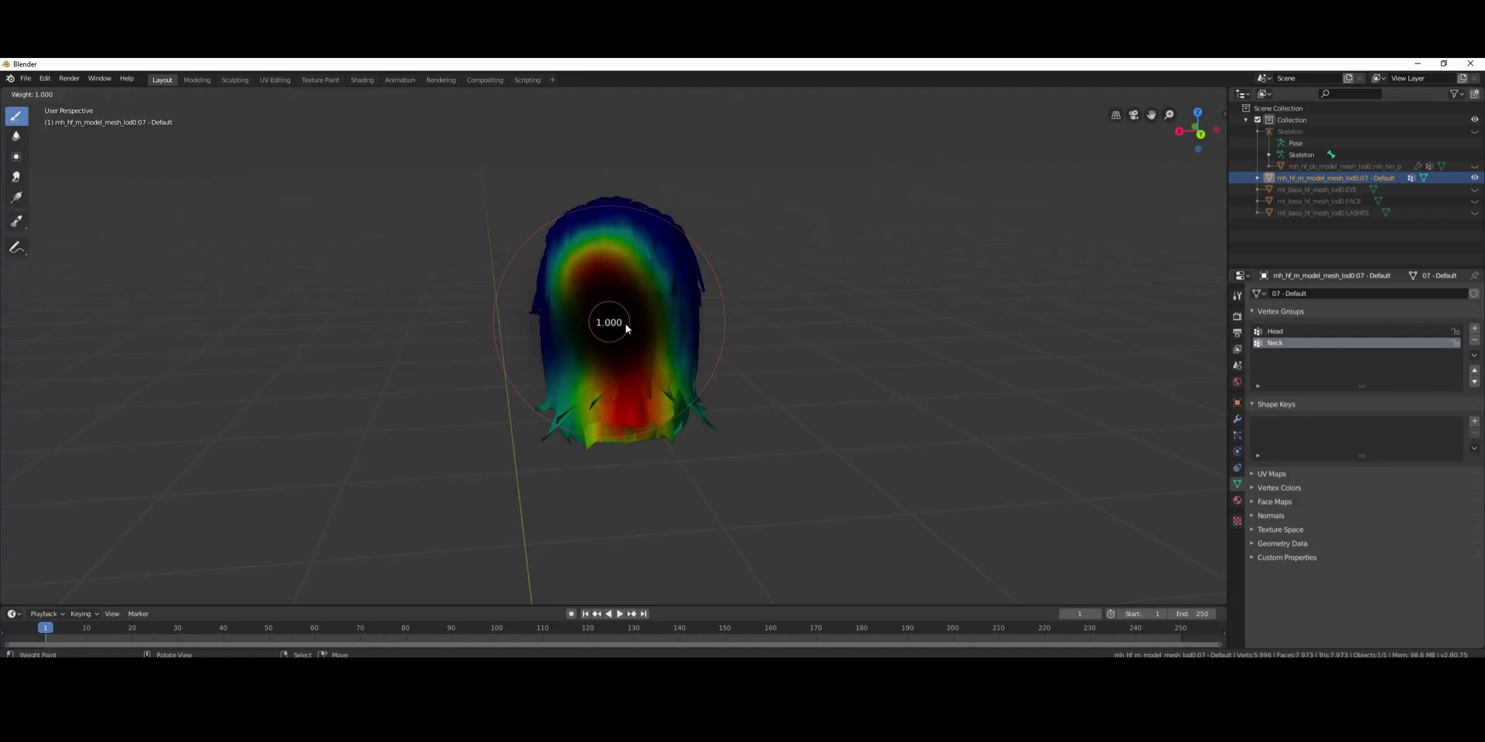
click(674, 353)
mouse_move(673, 353)
mouse_down()
mouse_move(581, 309)
mouse_move(642, 426)
mouse_move(588, 243)
mouse_move(620, 314)
mouse_move(603, 425)
mouse_up()
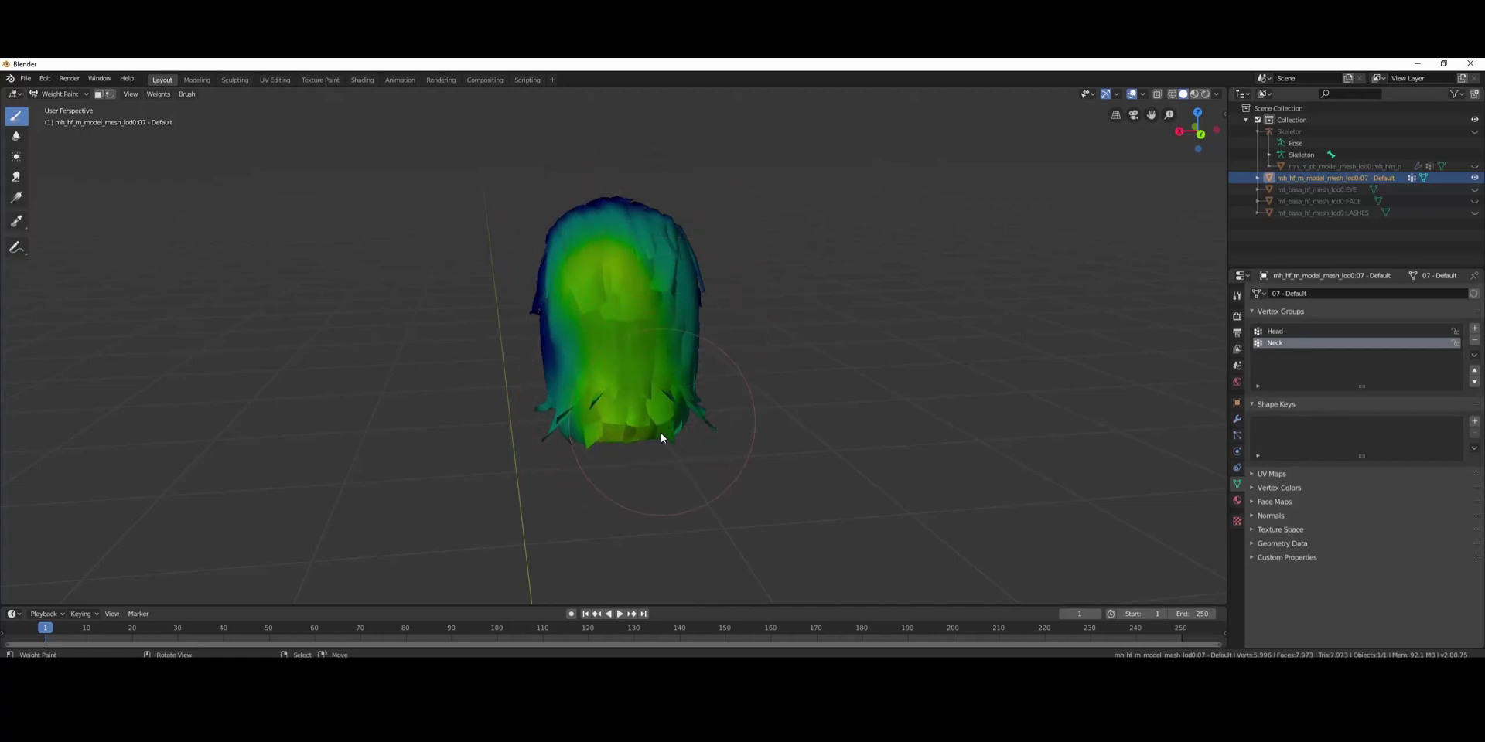
- Extend the Neck weight over both sides of the hair, leave the front fringe unpainted, and check the blend all around
middle_drag(778, 364, 601, 279)
drag(600, 279, 606, 400)
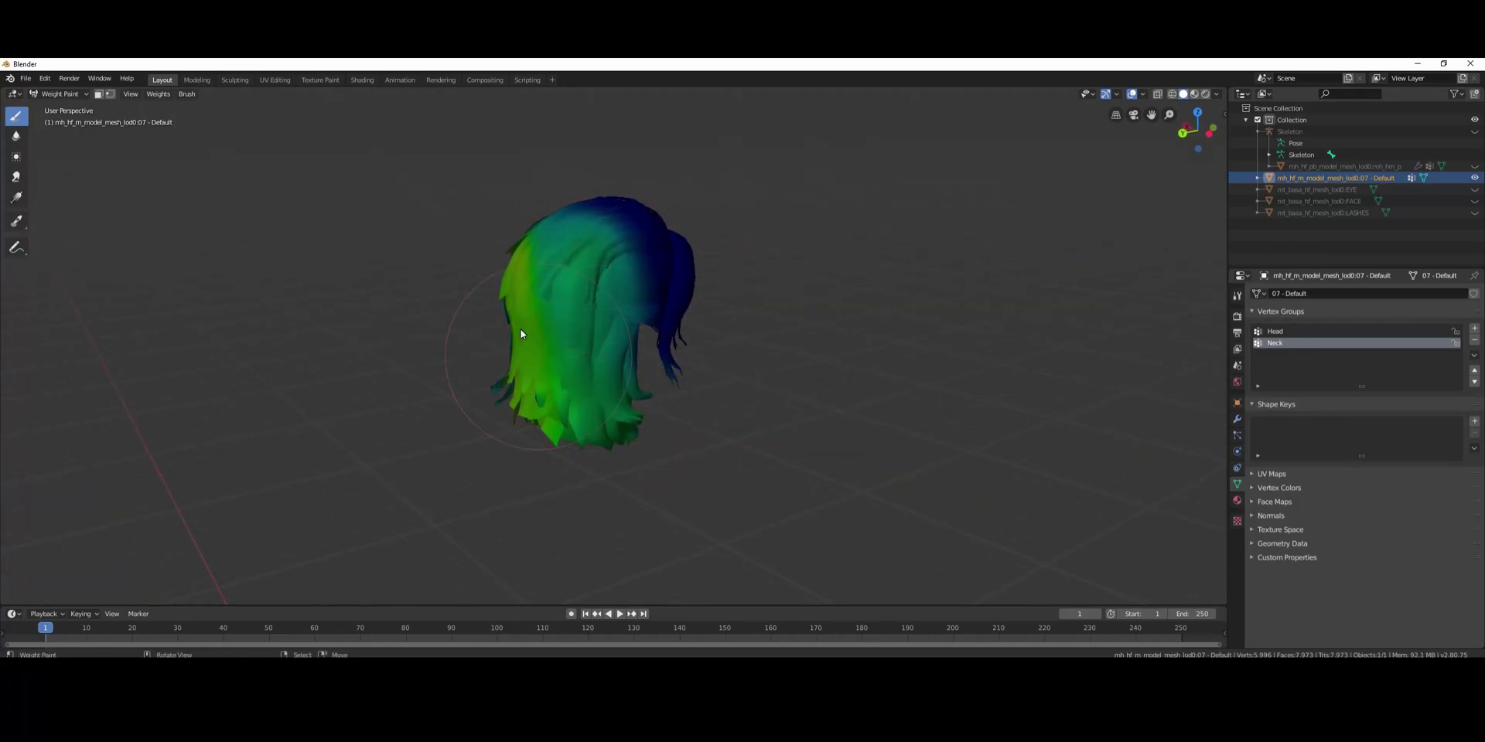
middle_drag(540, 266, 691, 287)
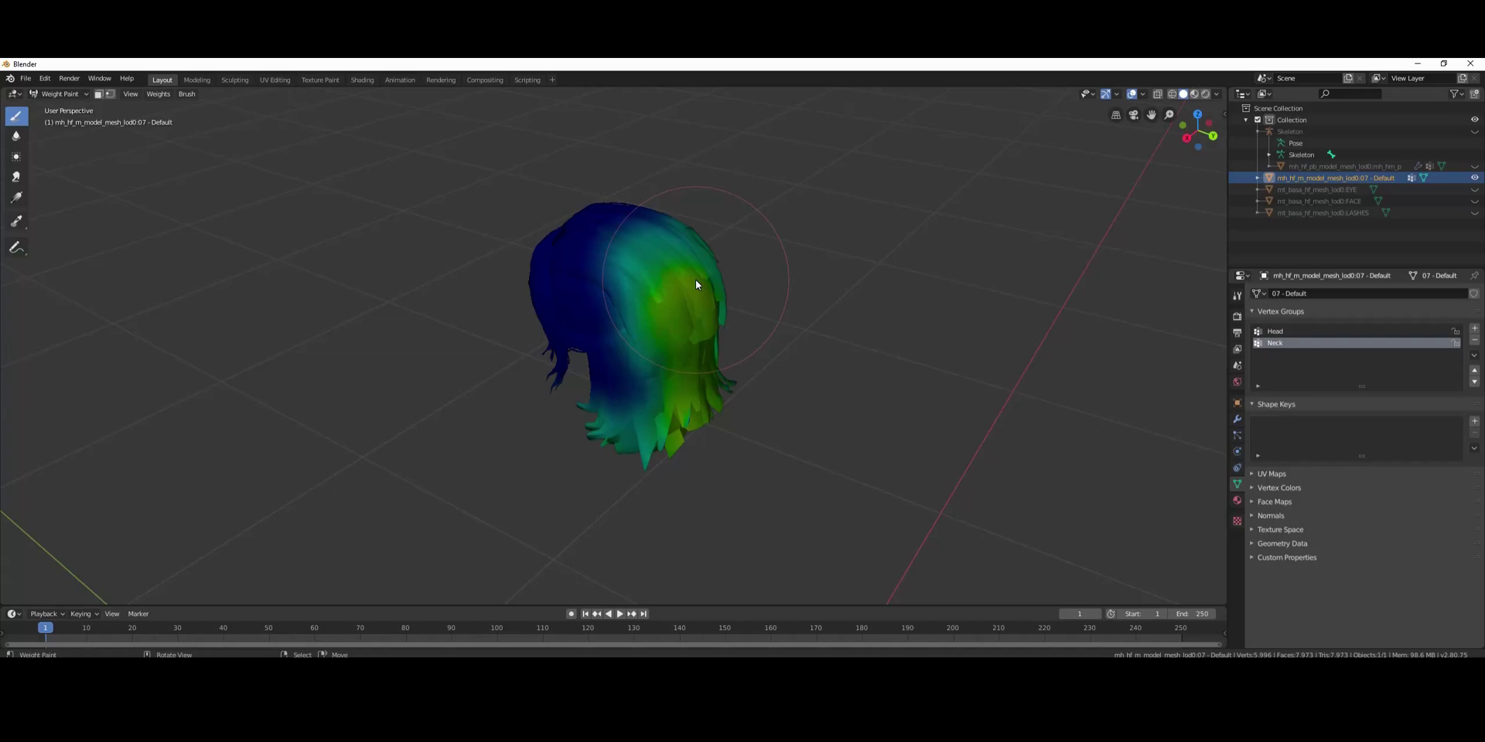
mouse_move(695, 280)
mouse_down()
mouse_move(623, 255)
mouse_move(635, 399)
mouse_move(633, 432)
mouse_move(613, 438)
mouse_move(600, 404)
mouse_move(626, 425)
mouse_move(627, 382)
mouse_up()
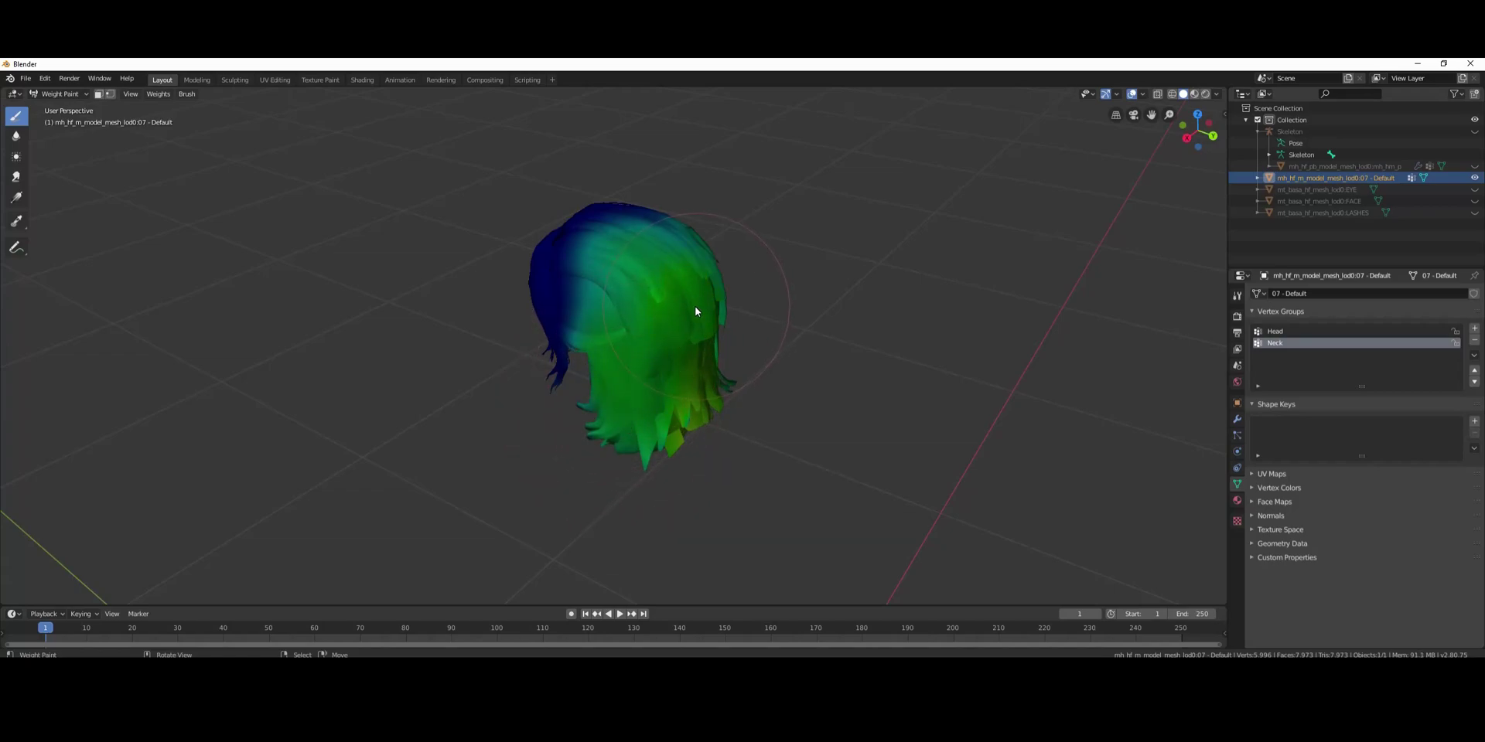
middle_drag(1014, 417, 825, 372)
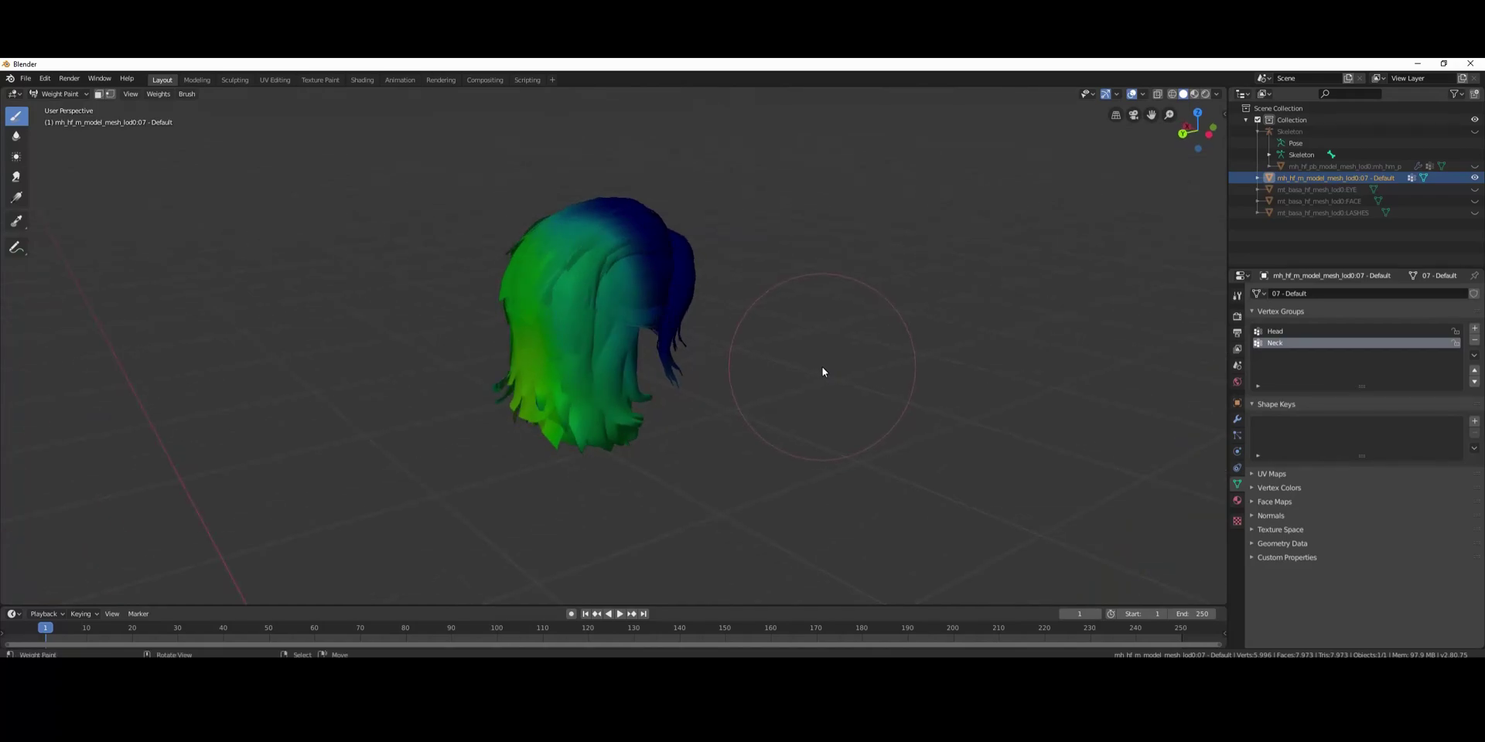
middle_drag(790, 328, 583, 326)
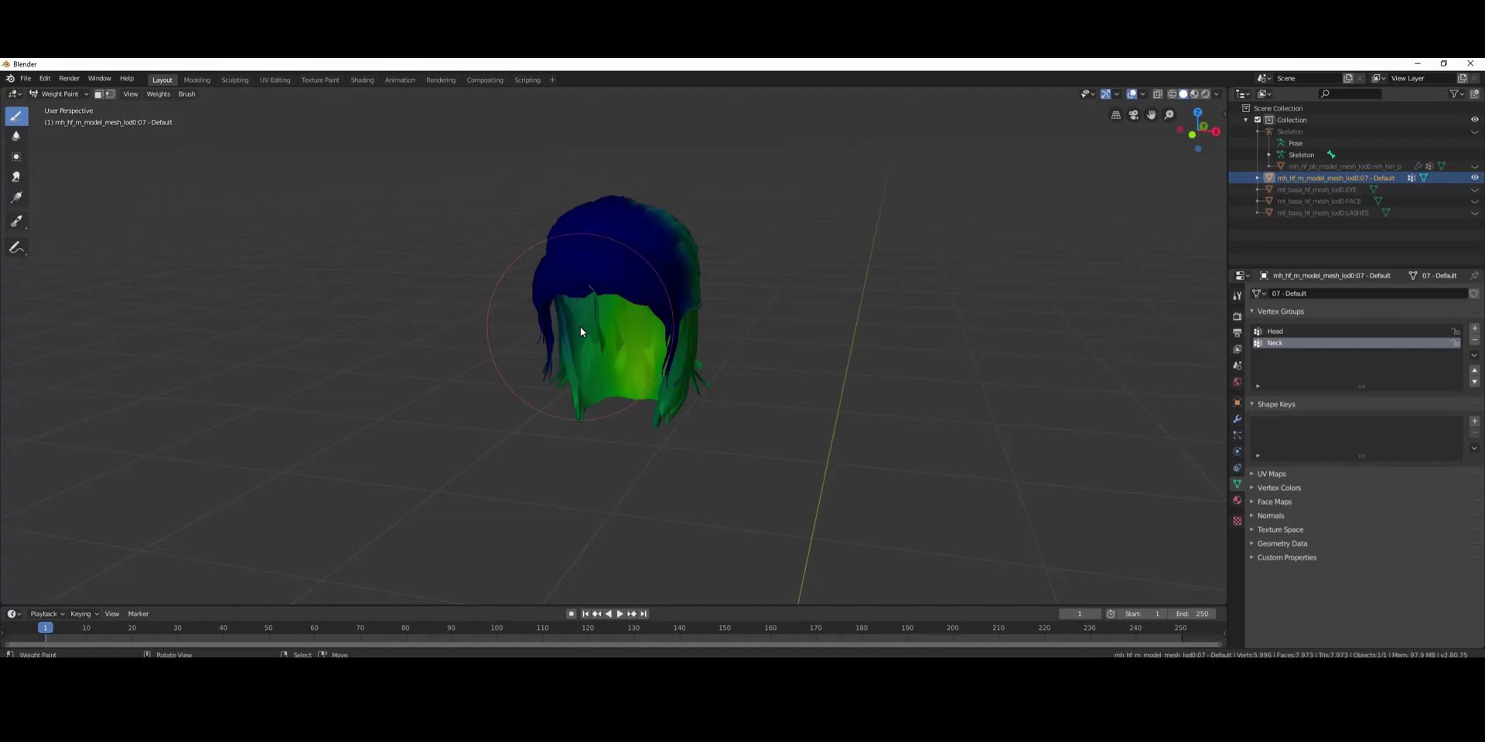
middle_drag(608, 279, 747, 328)
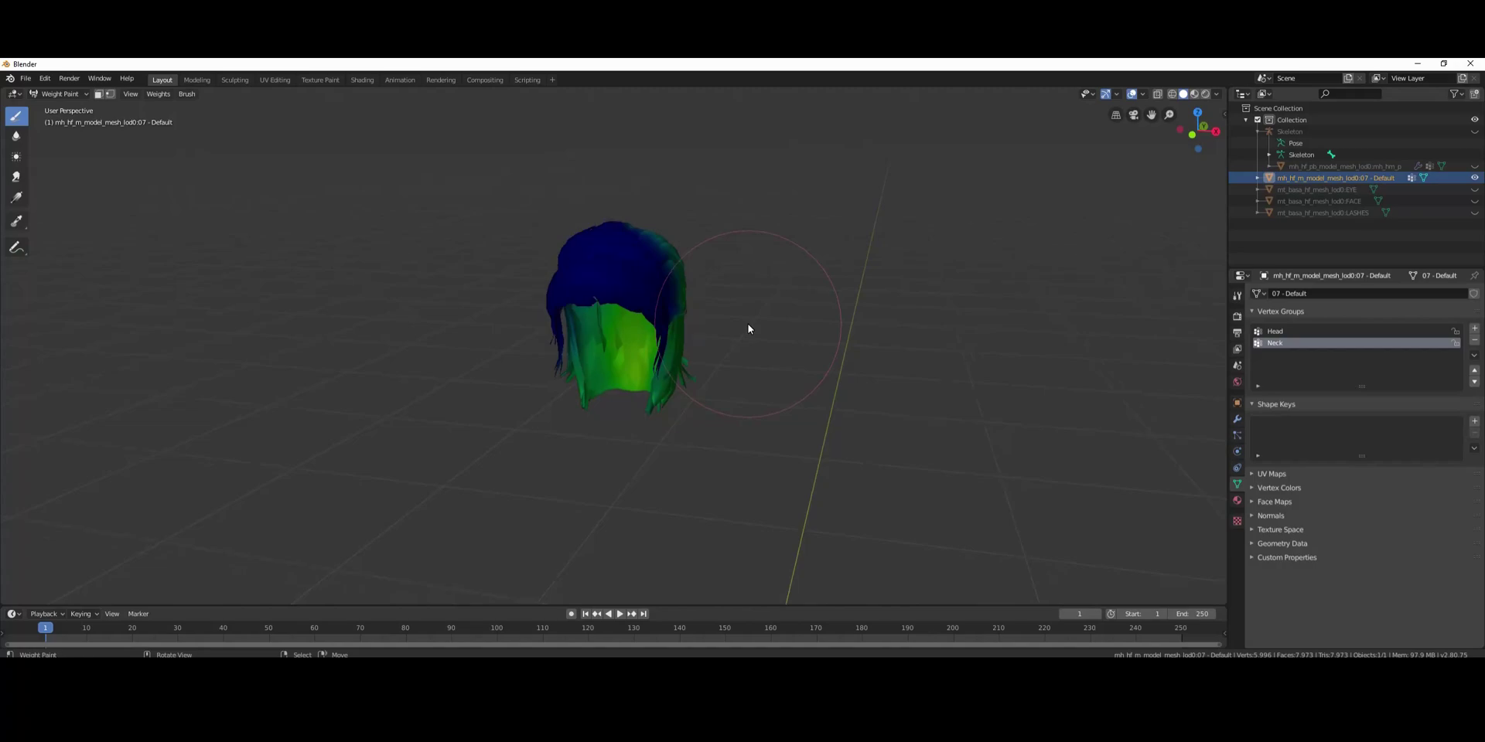
mouse_move(804, 305)
middle_down()
mouse_move(732, 300)
mouse_move(697, 280)
mouse_move(842, 309)
mouse_move(739, 312)
middle_up()
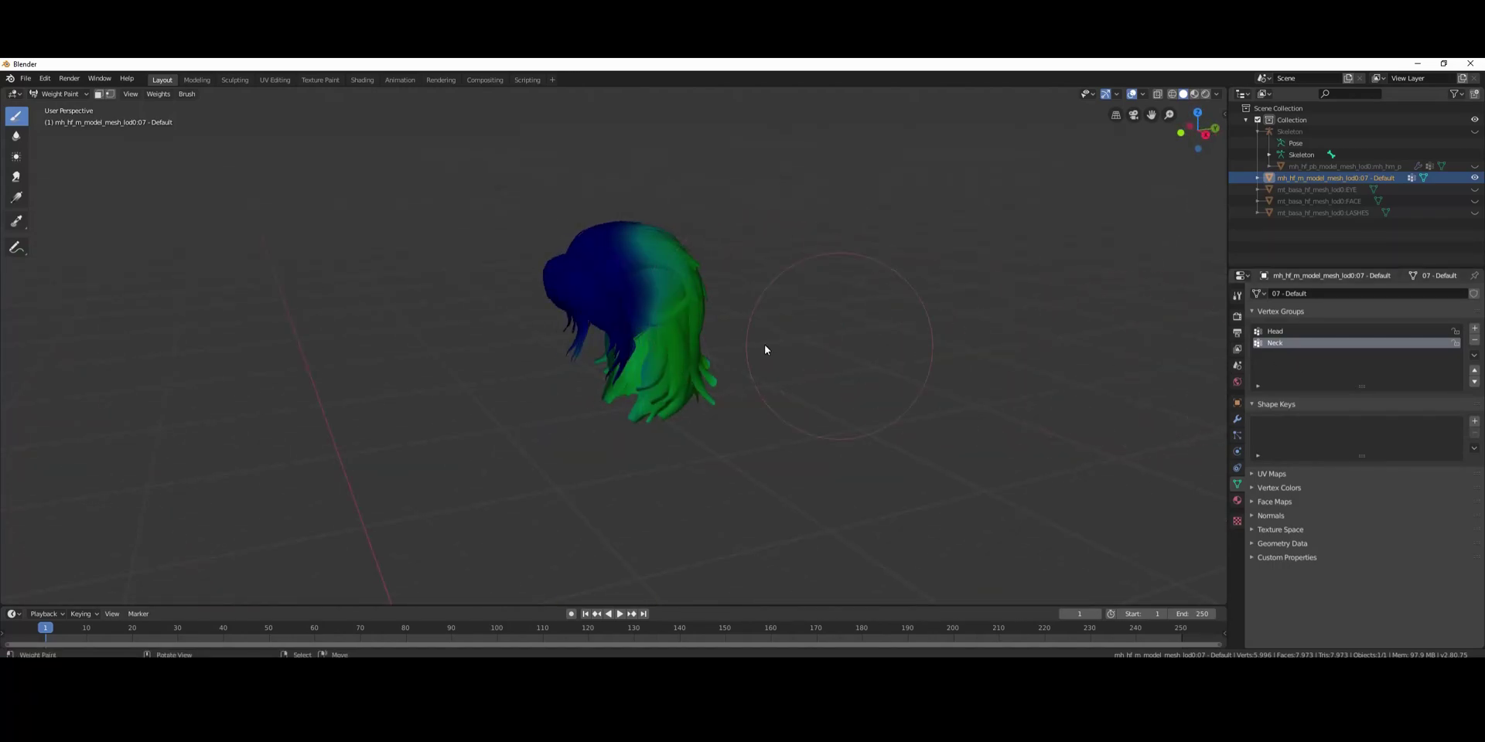
- Return the hair to Object Mode and remove its Neck vertex group
click(60, 93)
click(75, 106)
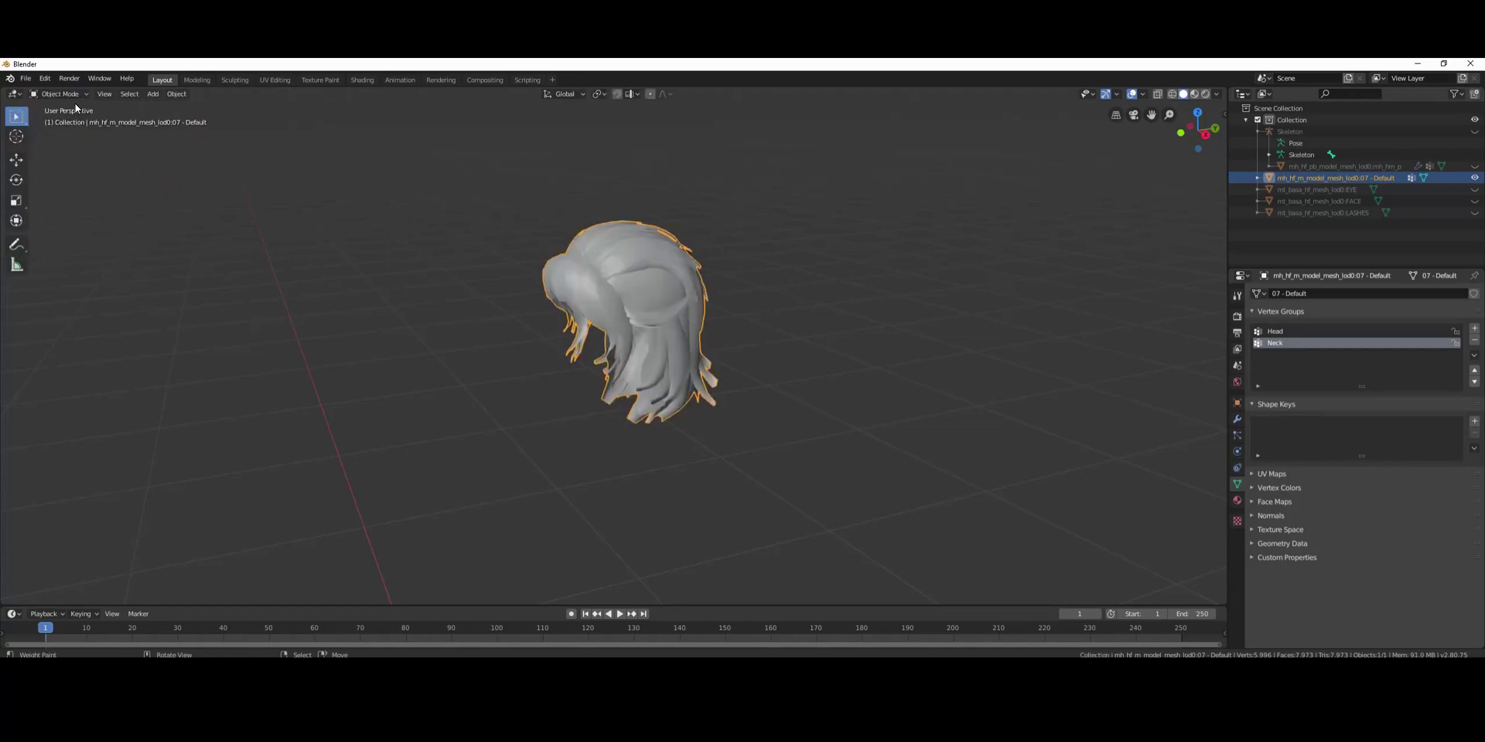
click(1474, 341)
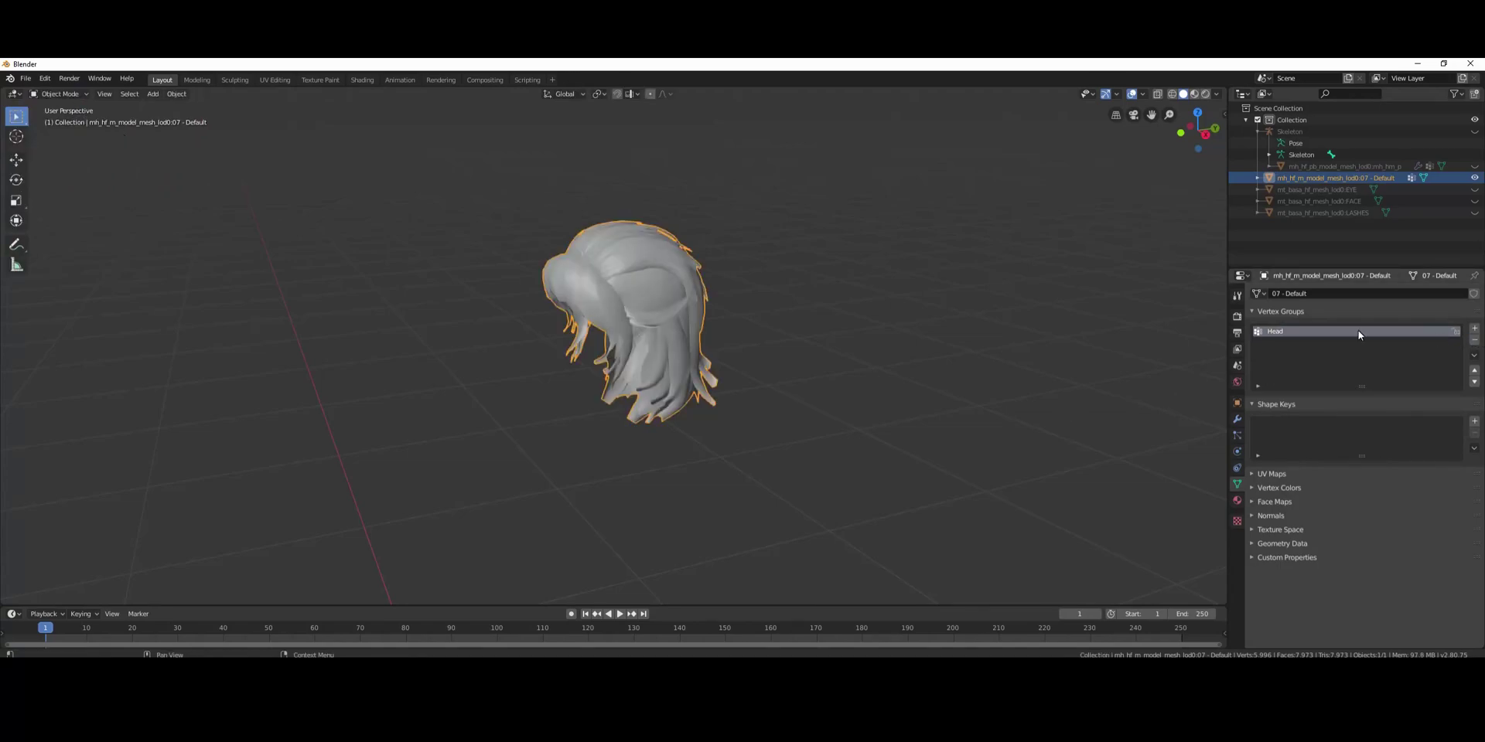
- Assign the whole hair mesh to the Head vertex group with a weight of 1.000
key(Tab)
click(1273, 401)
key(Tab)
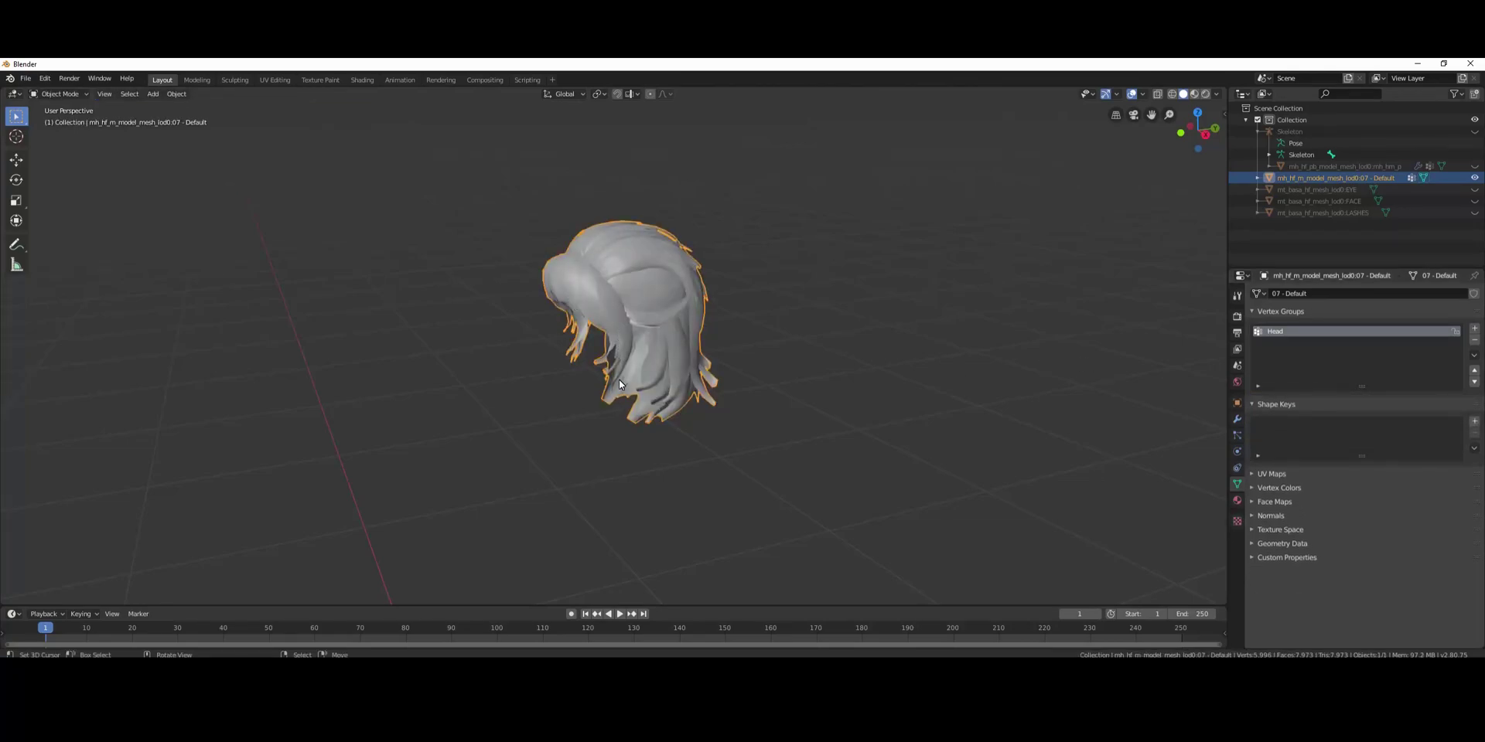
middle_drag(746, 325, 671, 309)
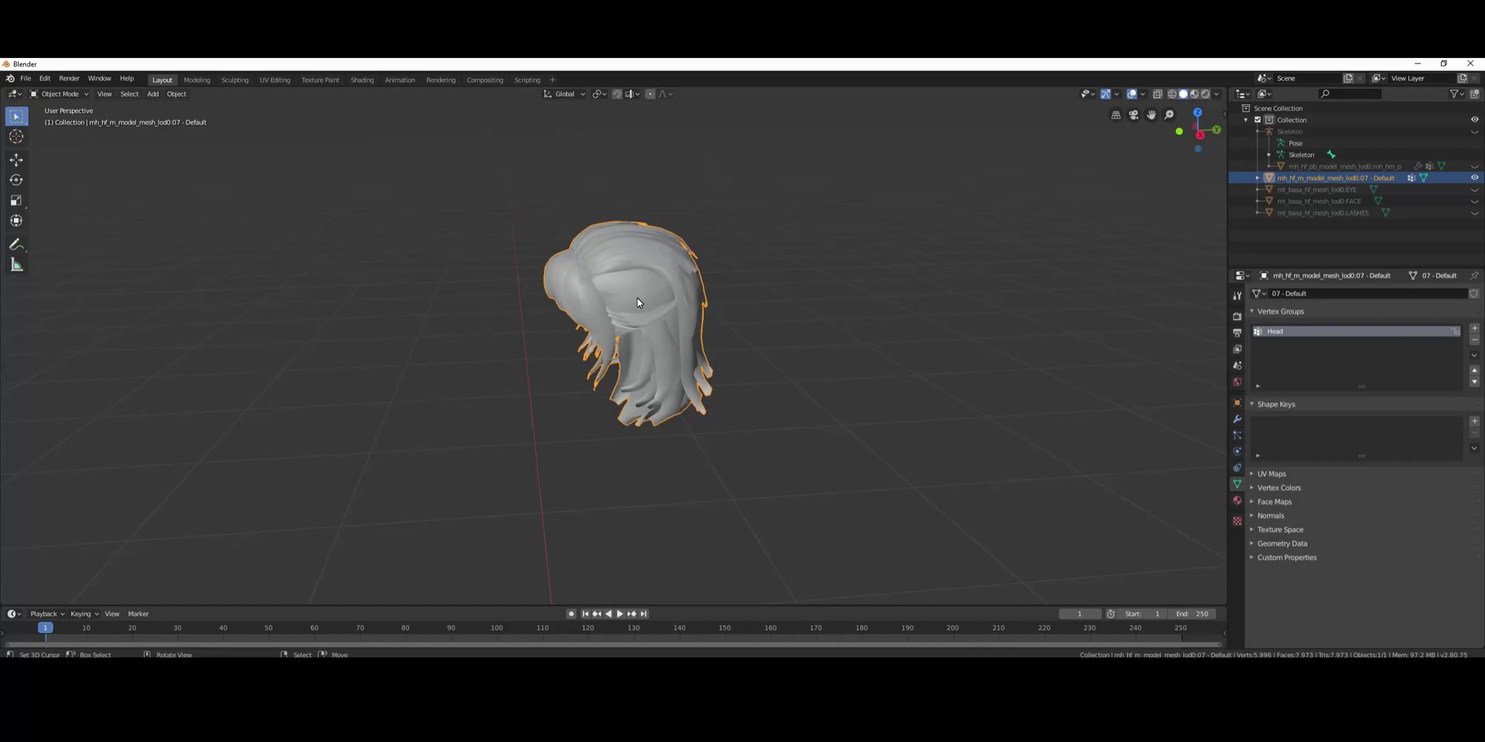
- Enter Edit Mode on the hair, clear the selection, and select the linked front fringe strands on one side of the face
key(Tab)
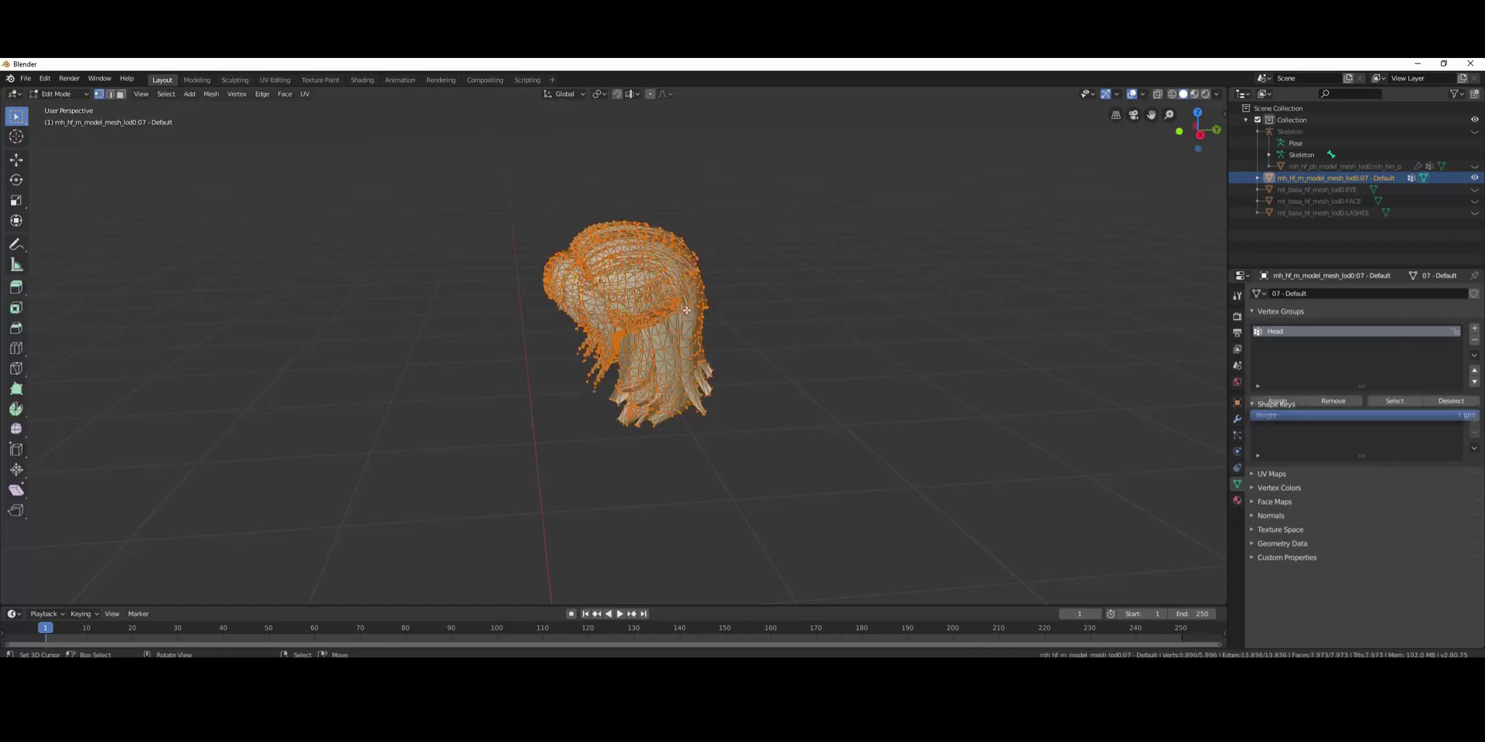
middle_drag(680, 308, 914, 351)
scroll(822, 348, up, 5)
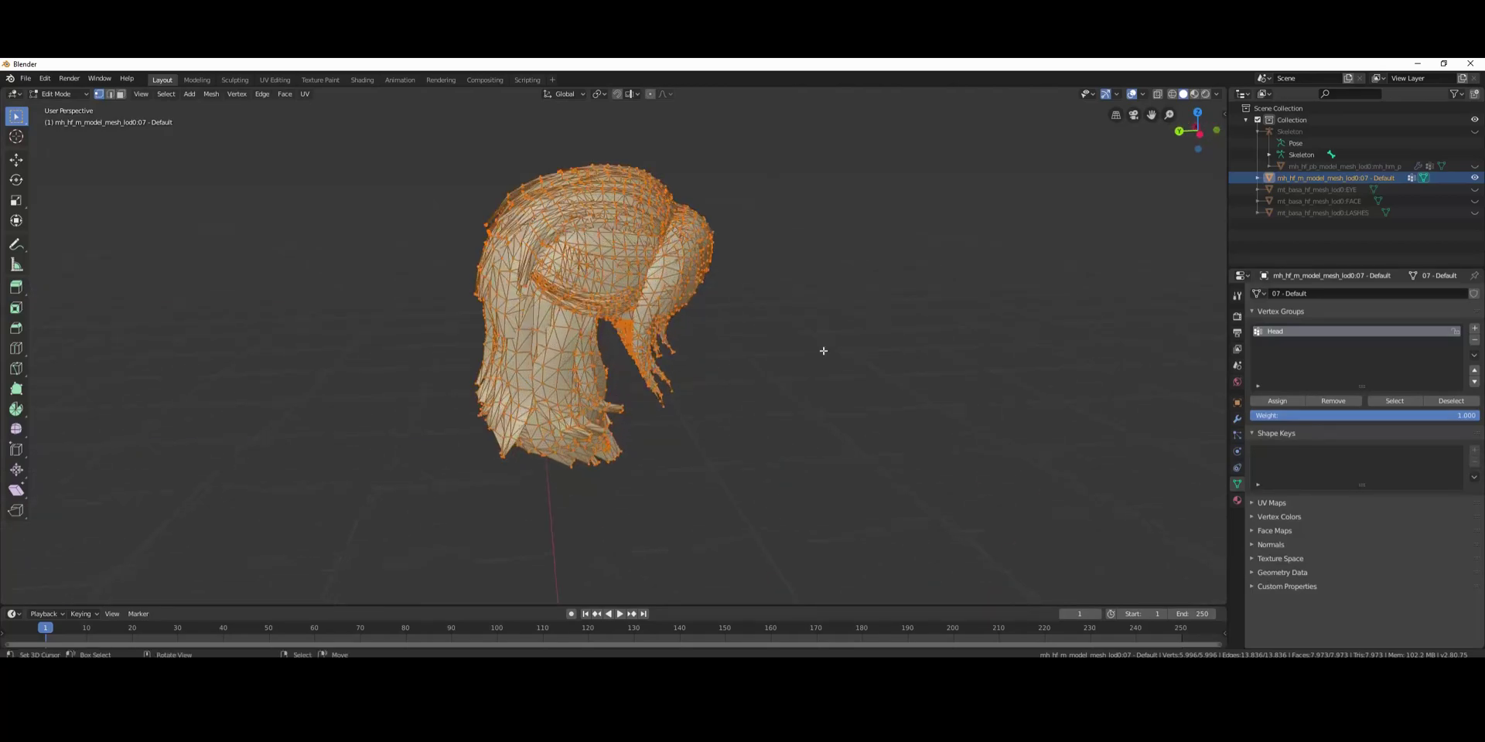
key(alt+a)
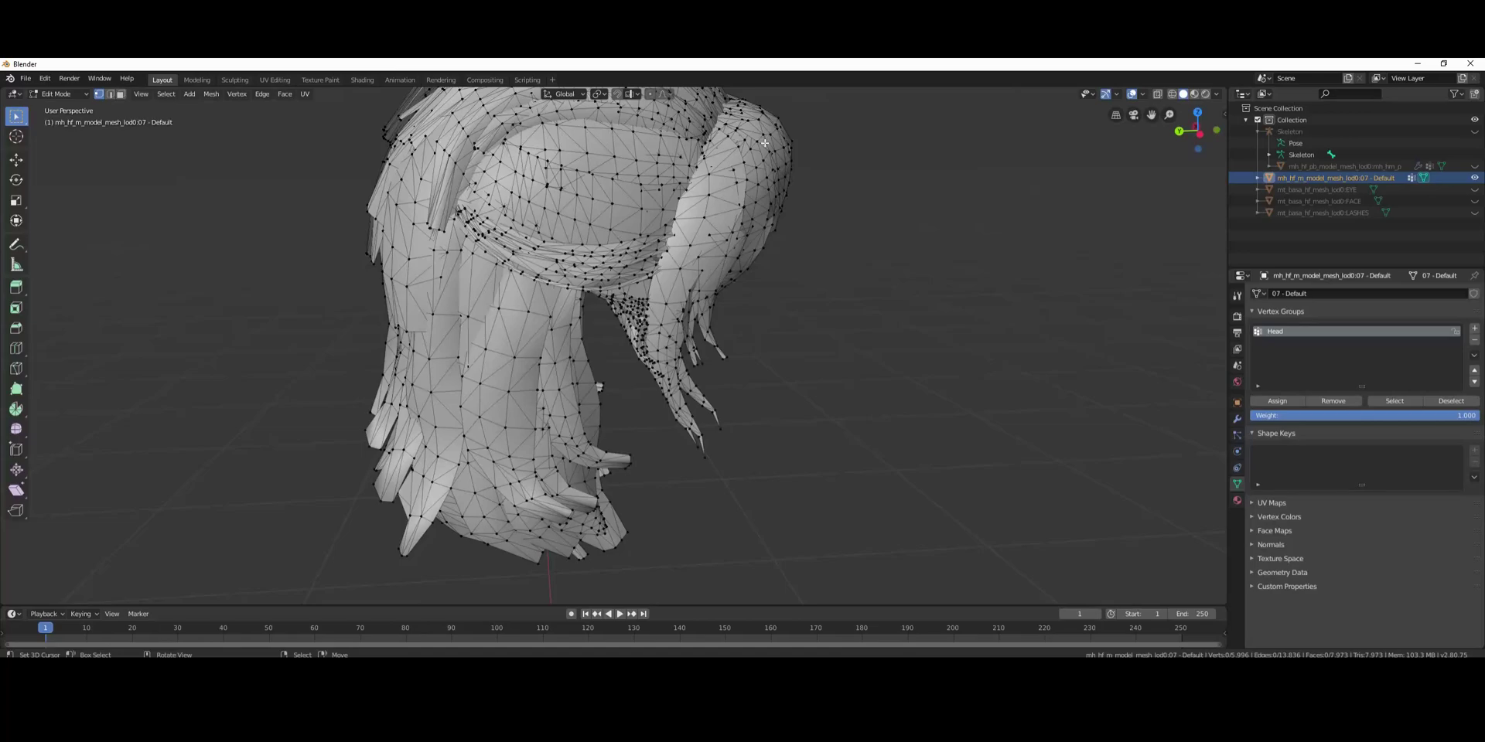
key(l)
key(l)
key(l)
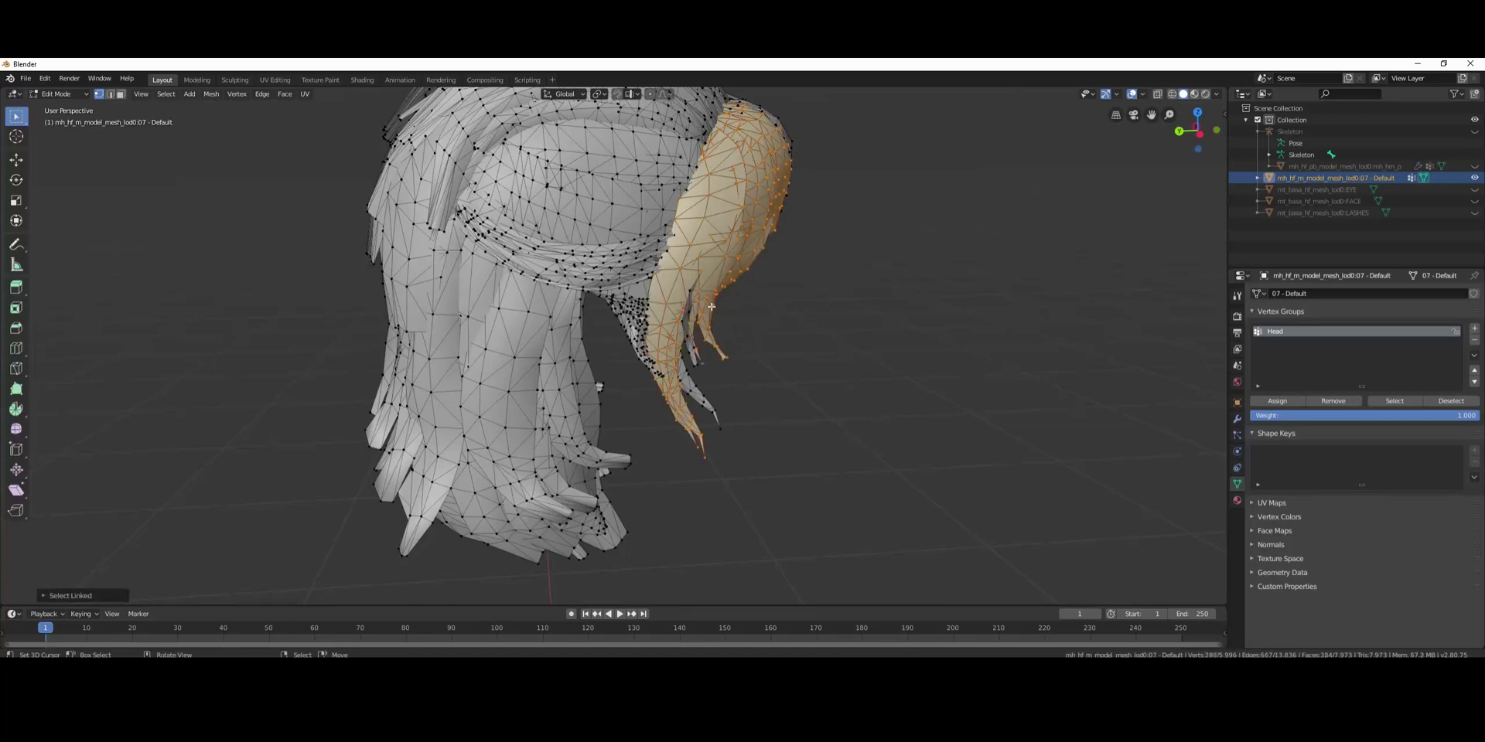
key(l)
key(l)
key(l)
- Add the linked fringe strands on the other side and the underside of the front hair to the selection
middle_drag(795, 375, 504, 362)
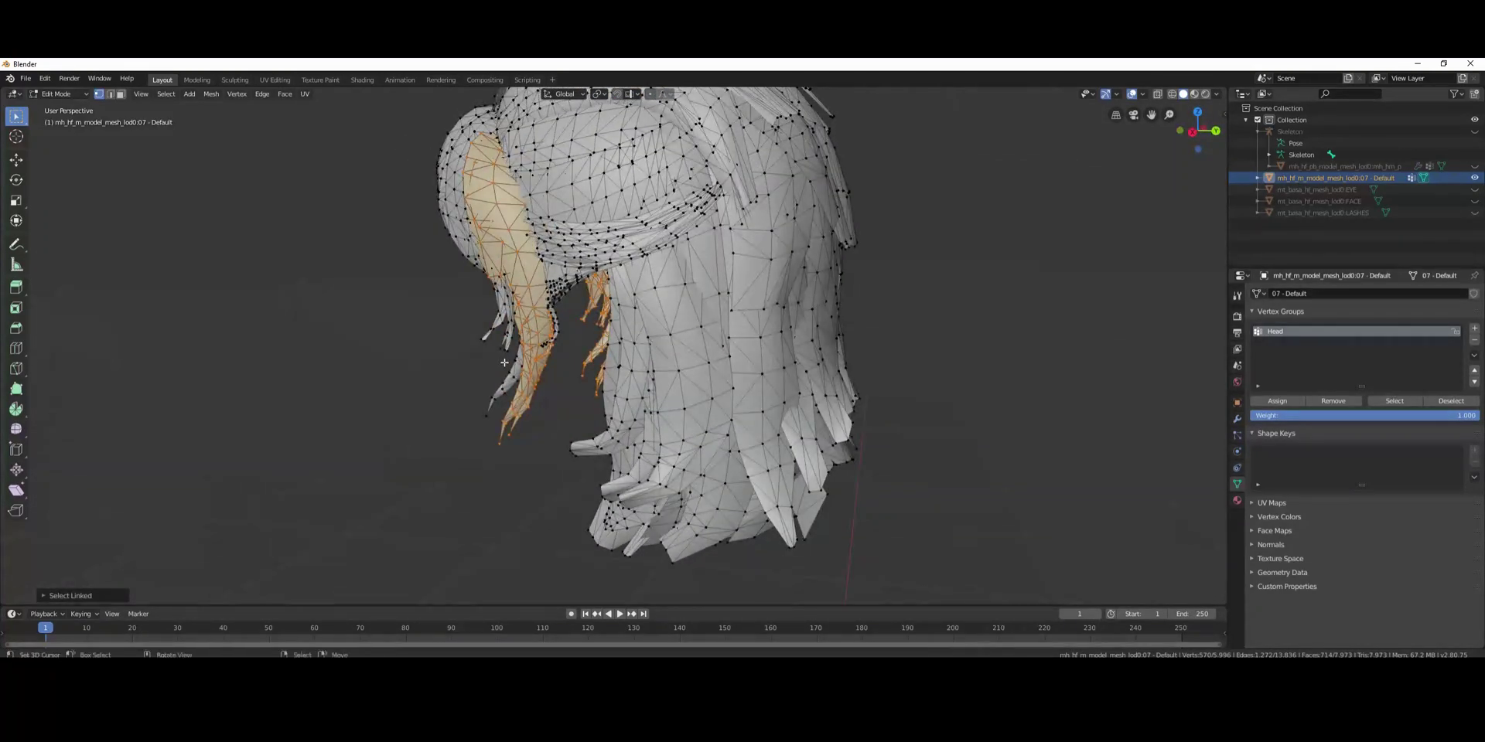
key(l)
key(l)
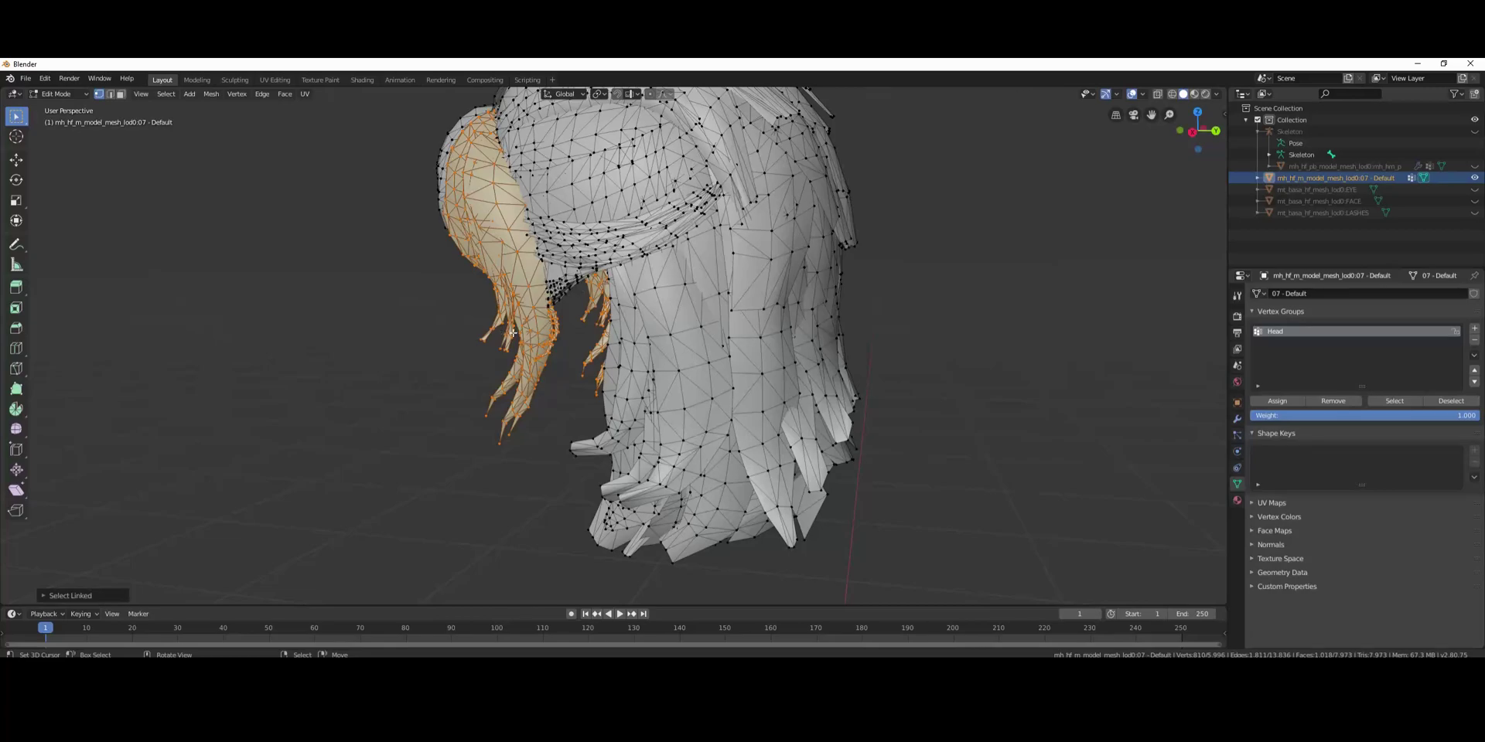
key(l)
middle_drag(440, 159, 1028, 600)
key(l)
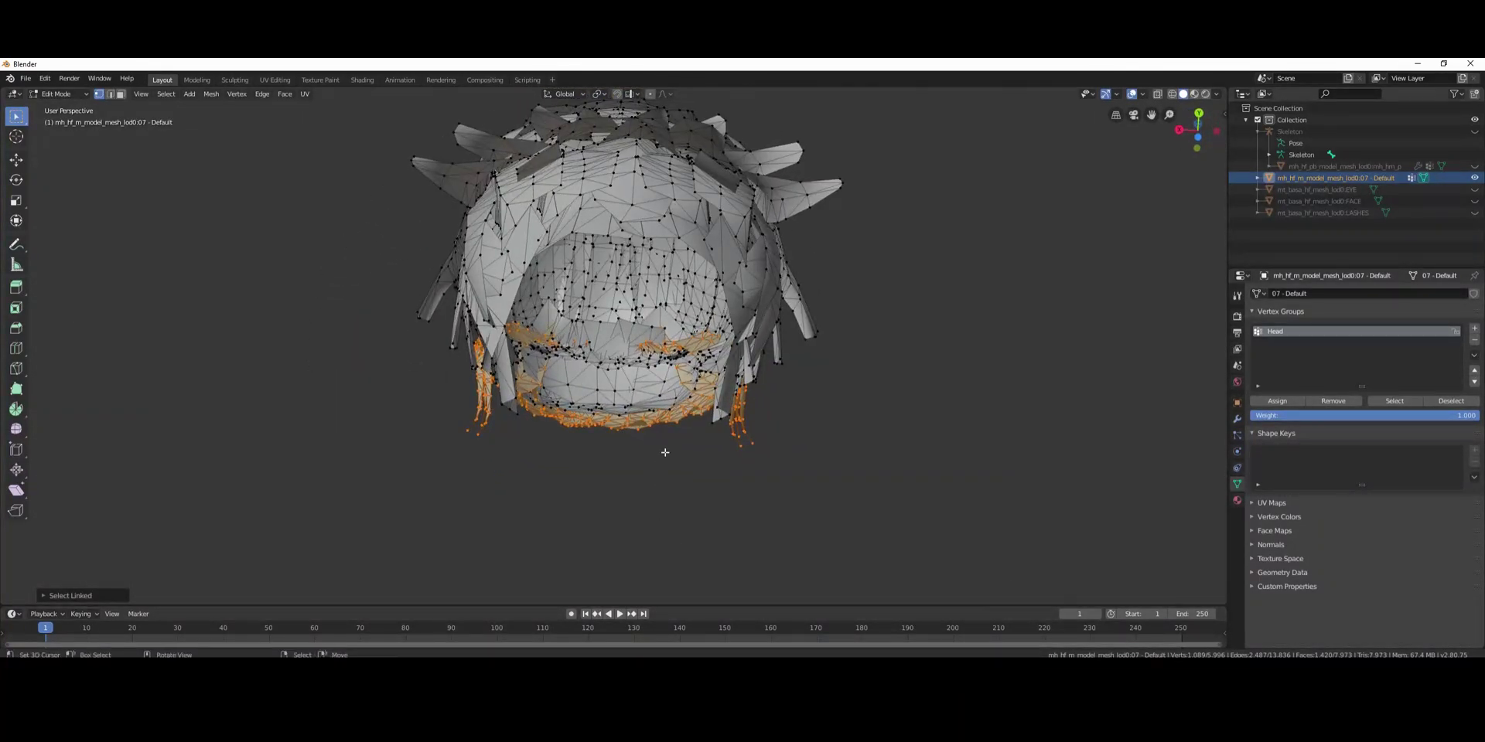
key(l)
key(l)
middle_drag(562, 407, 454, 537)
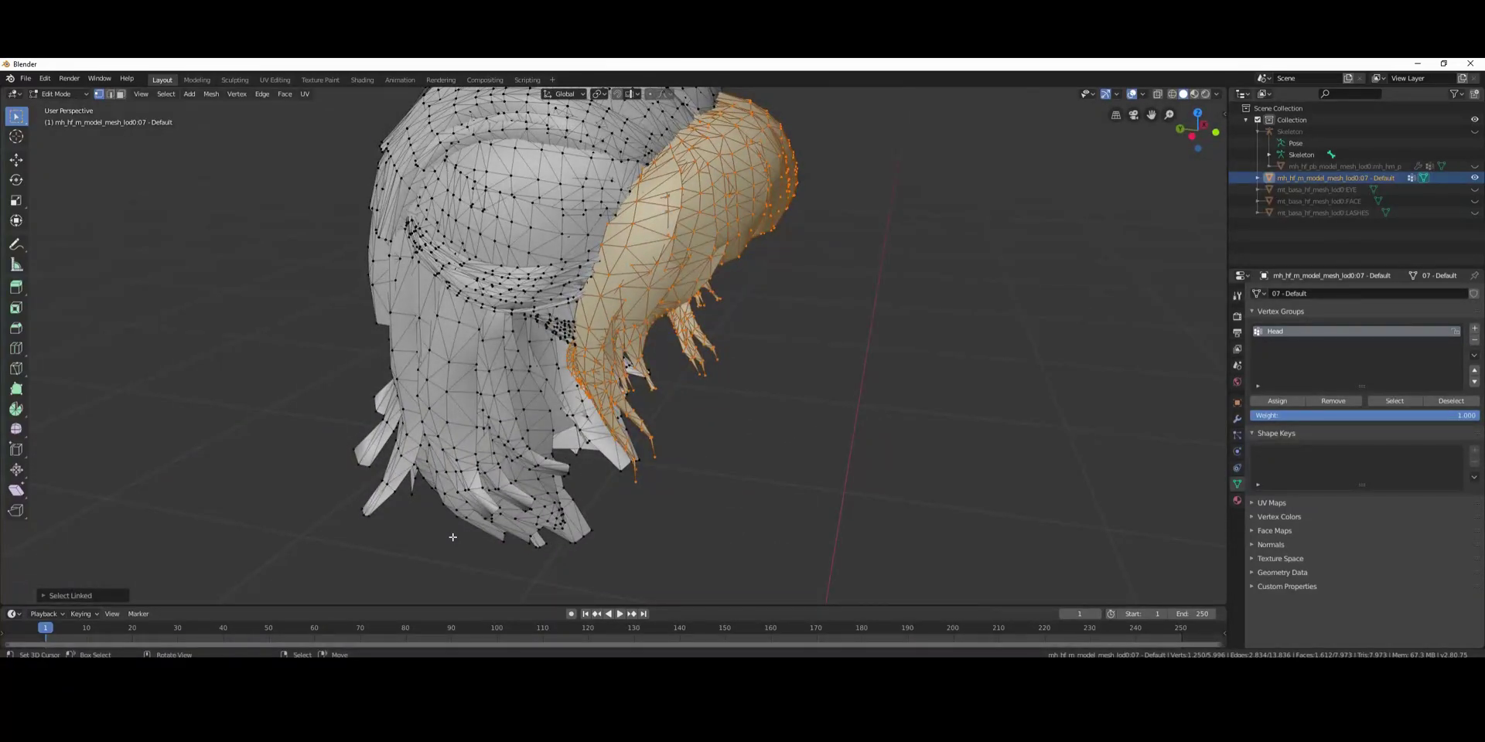
middle_drag(550, 453, 658, 359)
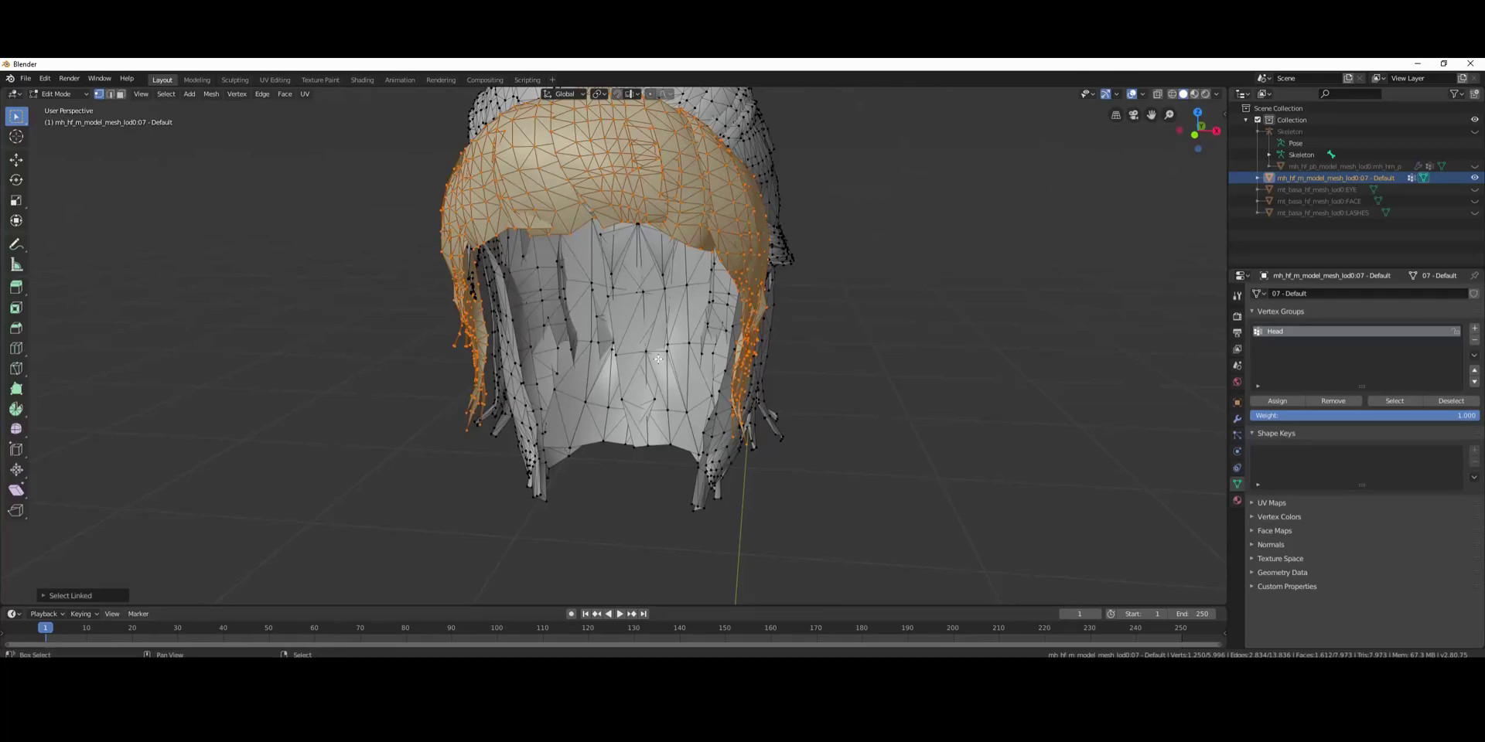
- Examine the fringe selection from the front and side, in both solid and X-ray display, for missed strands
shift+scroll(658, 359, up, 5)
shift+scroll(658, 361, down, 2)
shift+scroll(658, 361, up, 2)
ctrl+scroll(657, 356, down, 8)
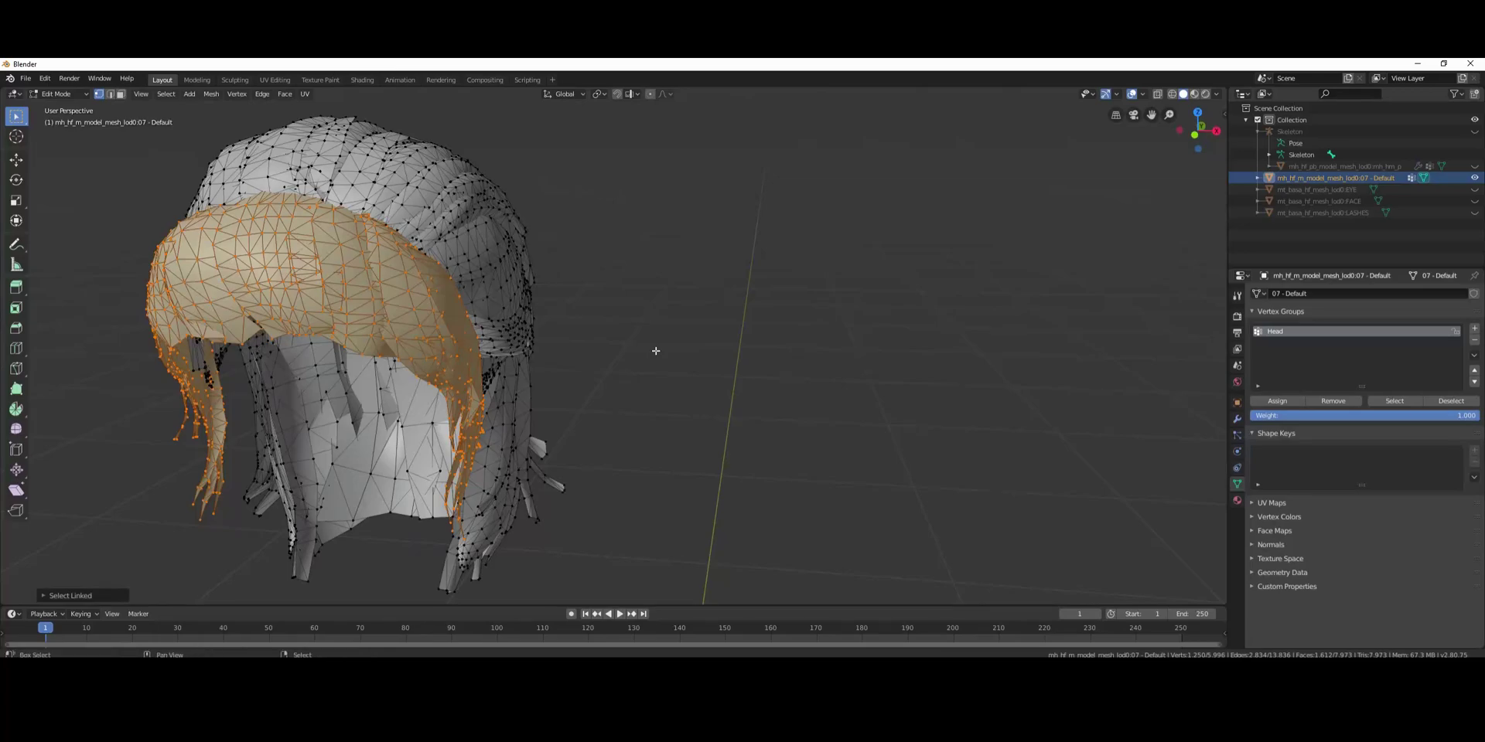
shift+scroll(656, 351, up, 6)
shift+scroll(656, 351, down, 7)
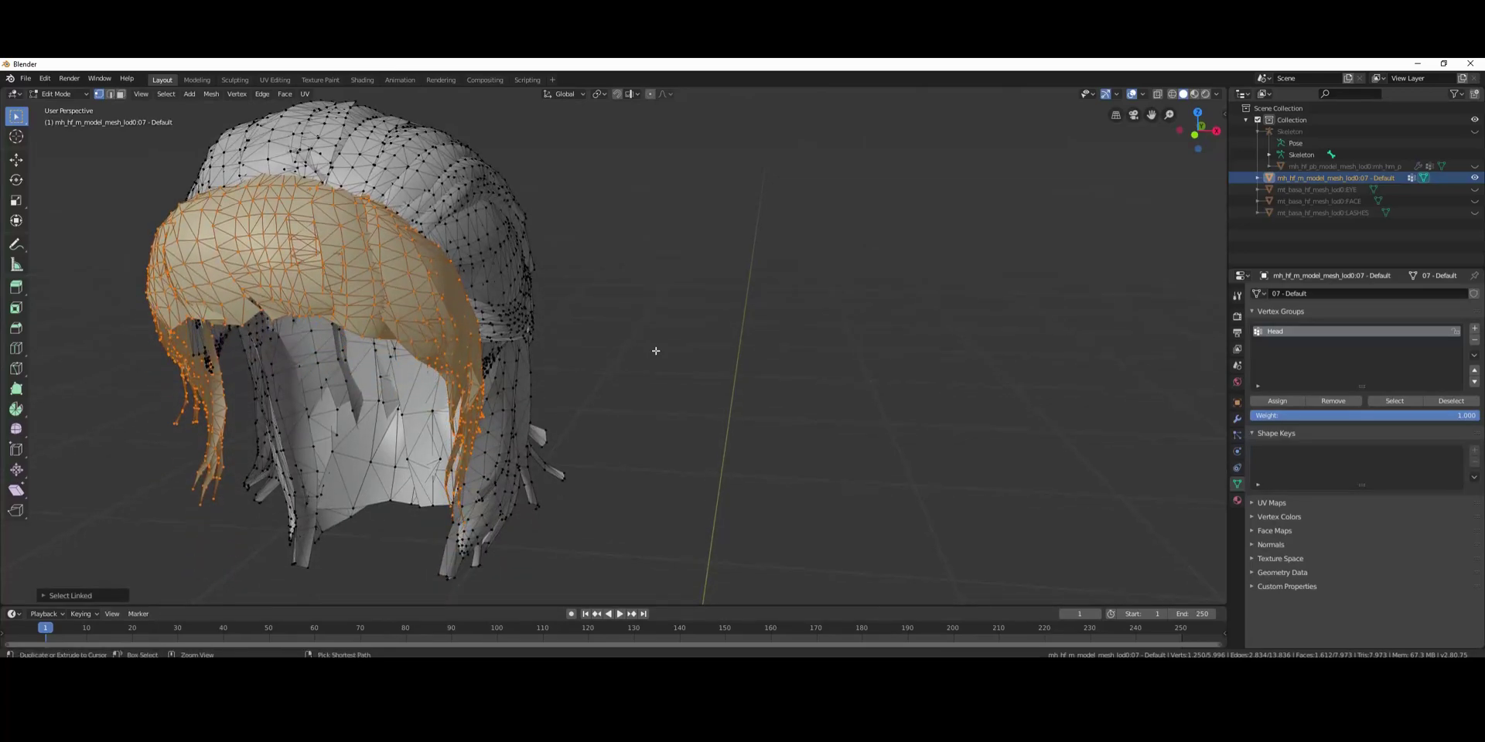
ctrl+scroll(655, 351, up, 8)
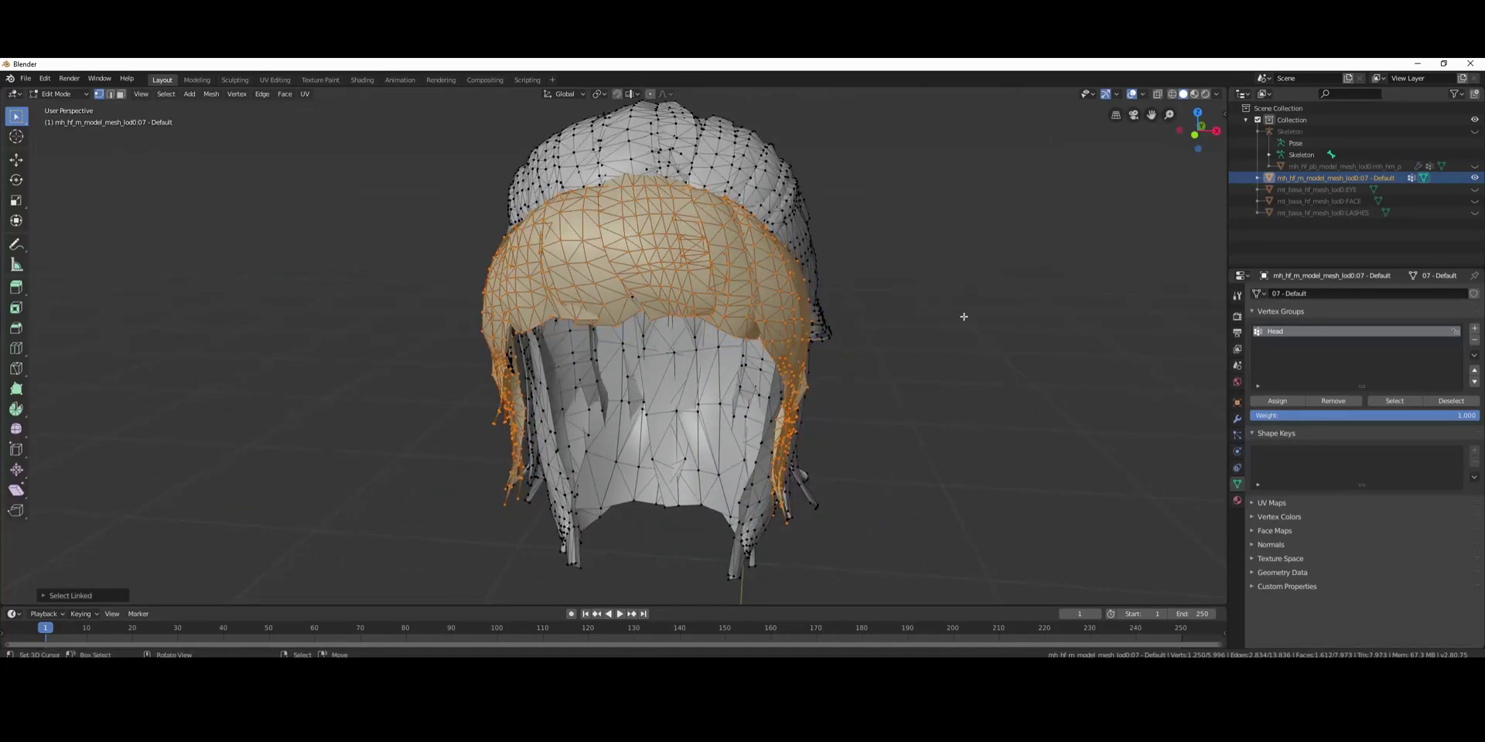
middle_drag(899, 318, 1036, 239)
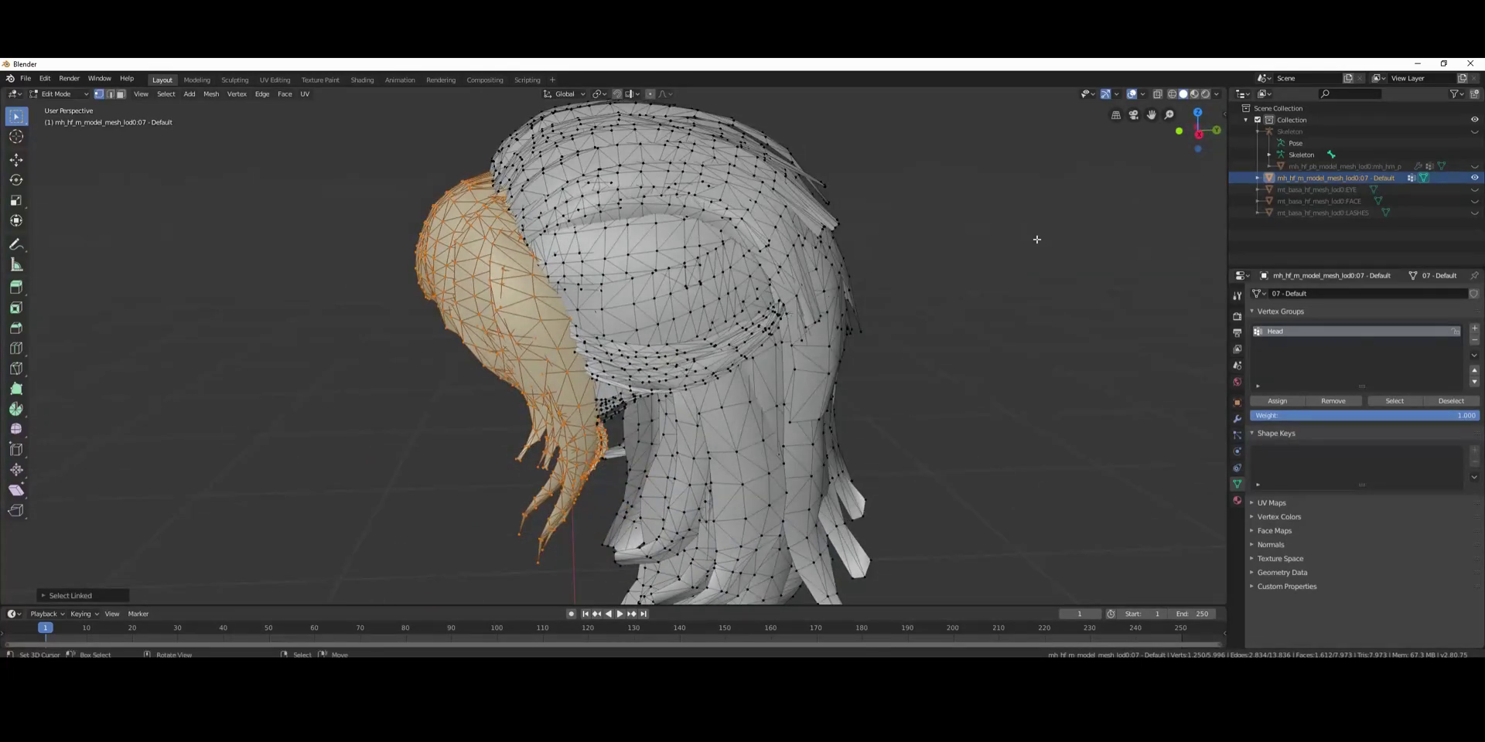
click(1159, 94)
middle_drag(773, 294, 557, 382)
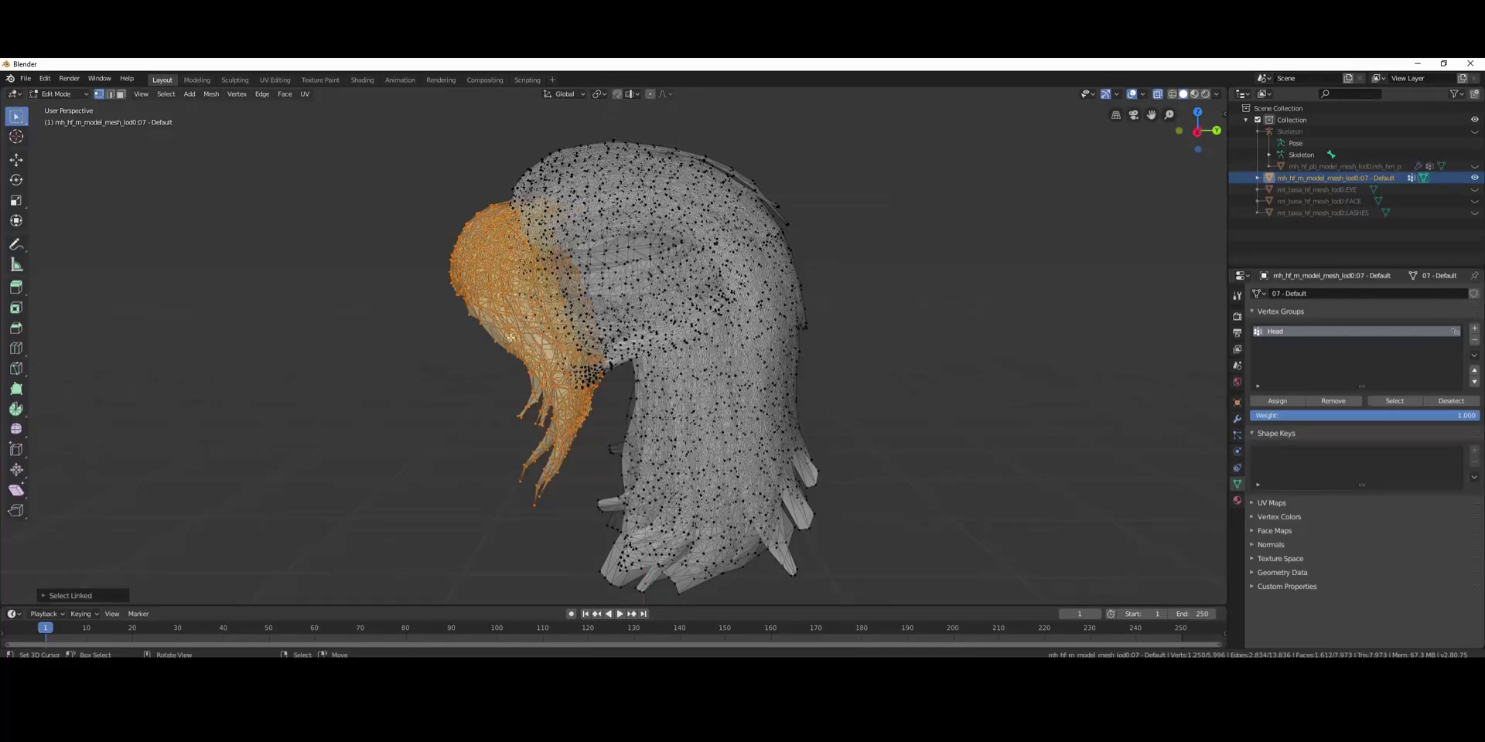
middle_drag(505, 340, 609, 370)
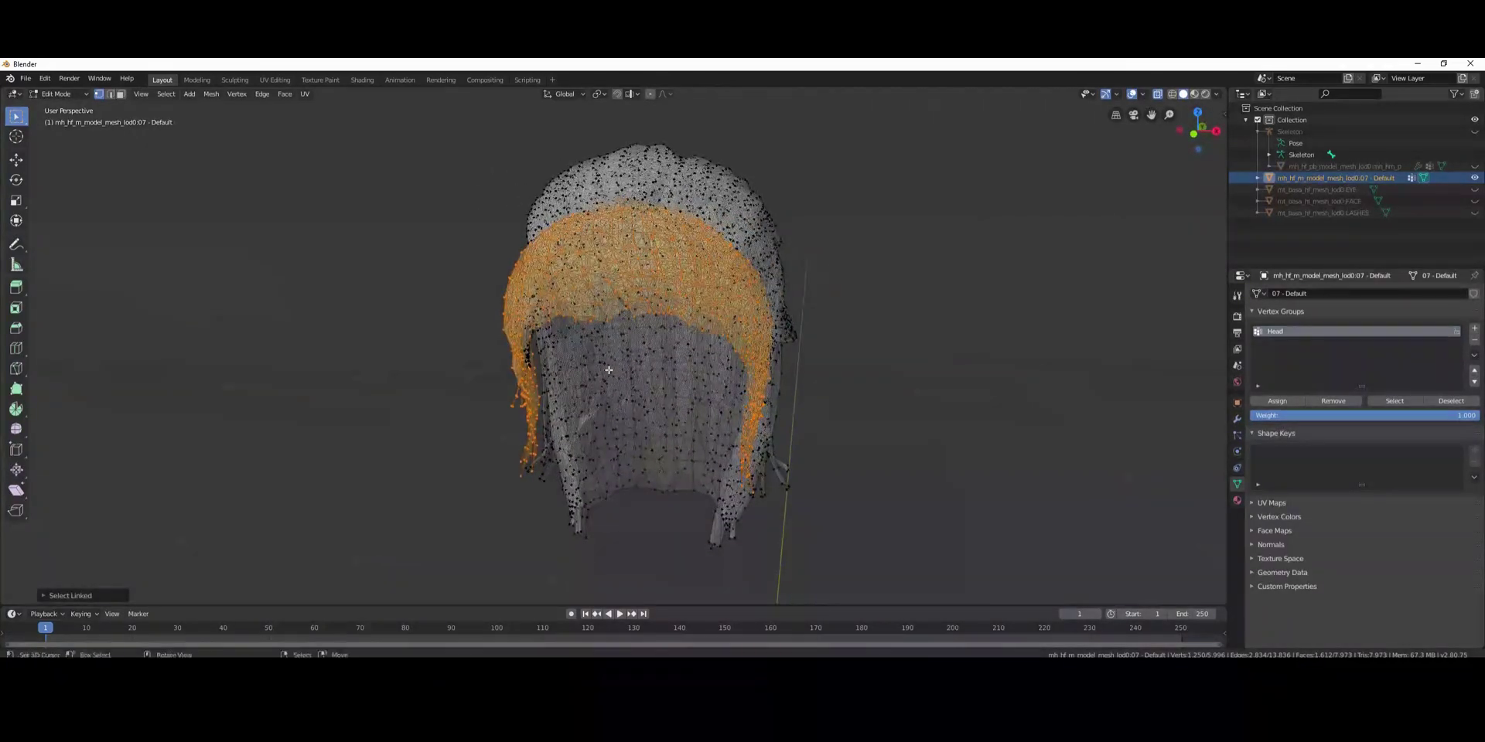
click(1157, 93)
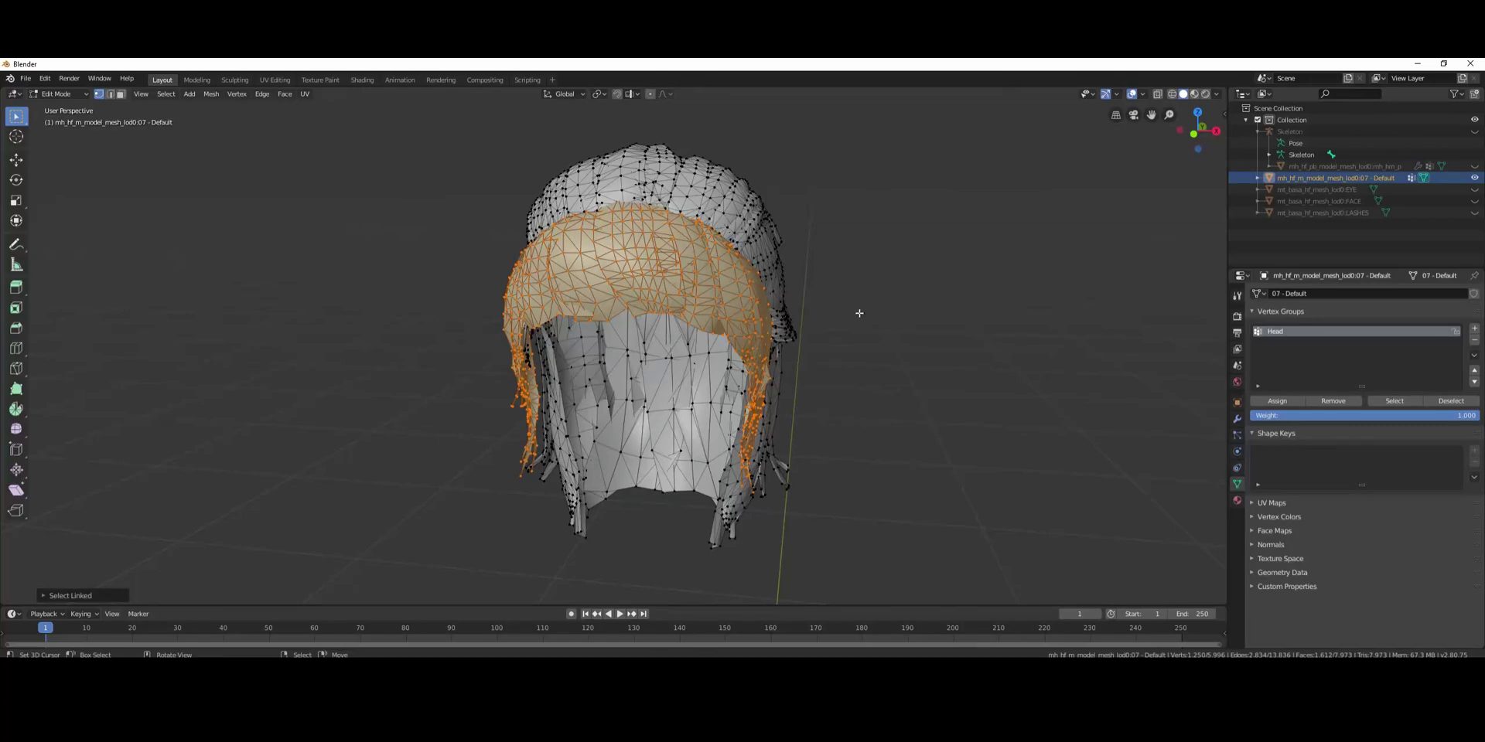
- Separate the selected fringe strands into their own object and return to Object Mode
key(p)
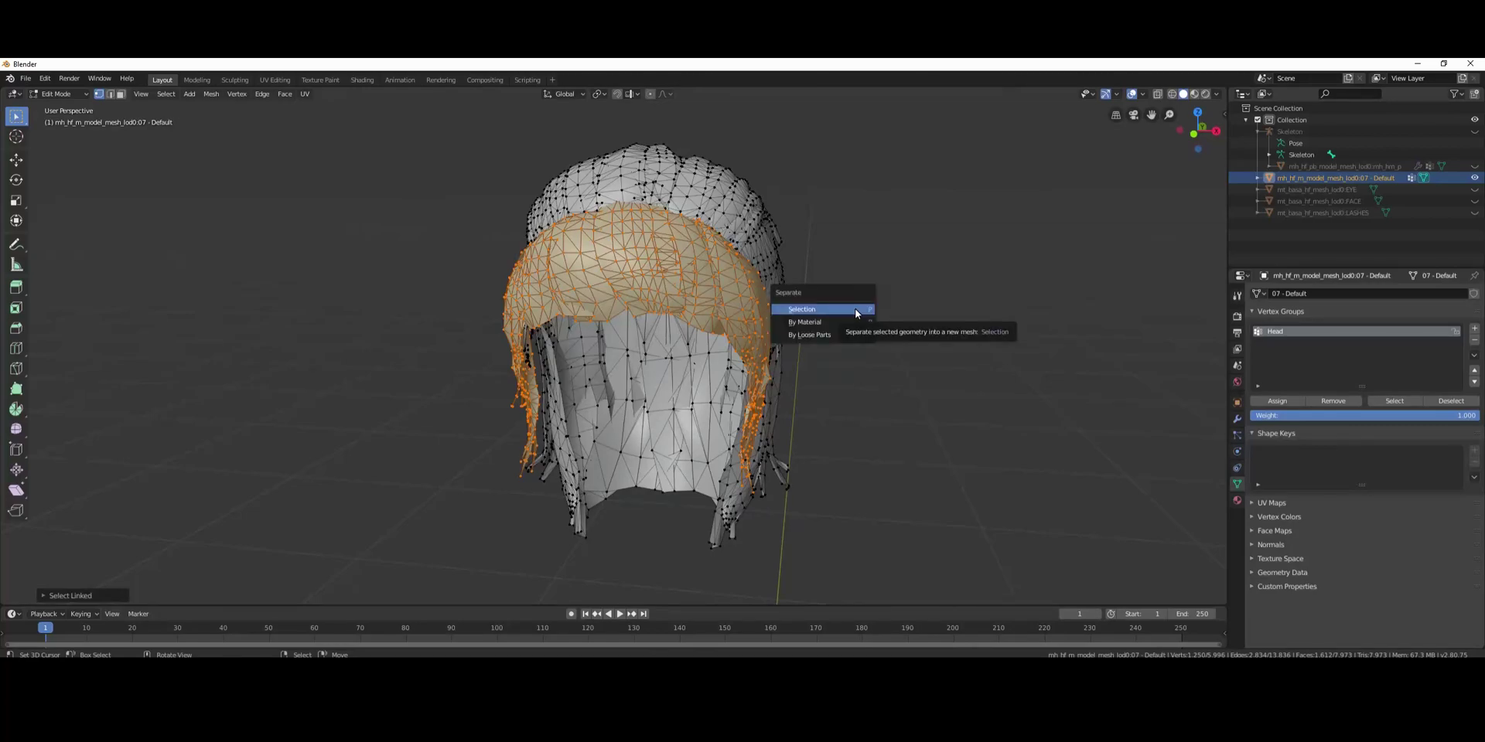
click(855, 309)
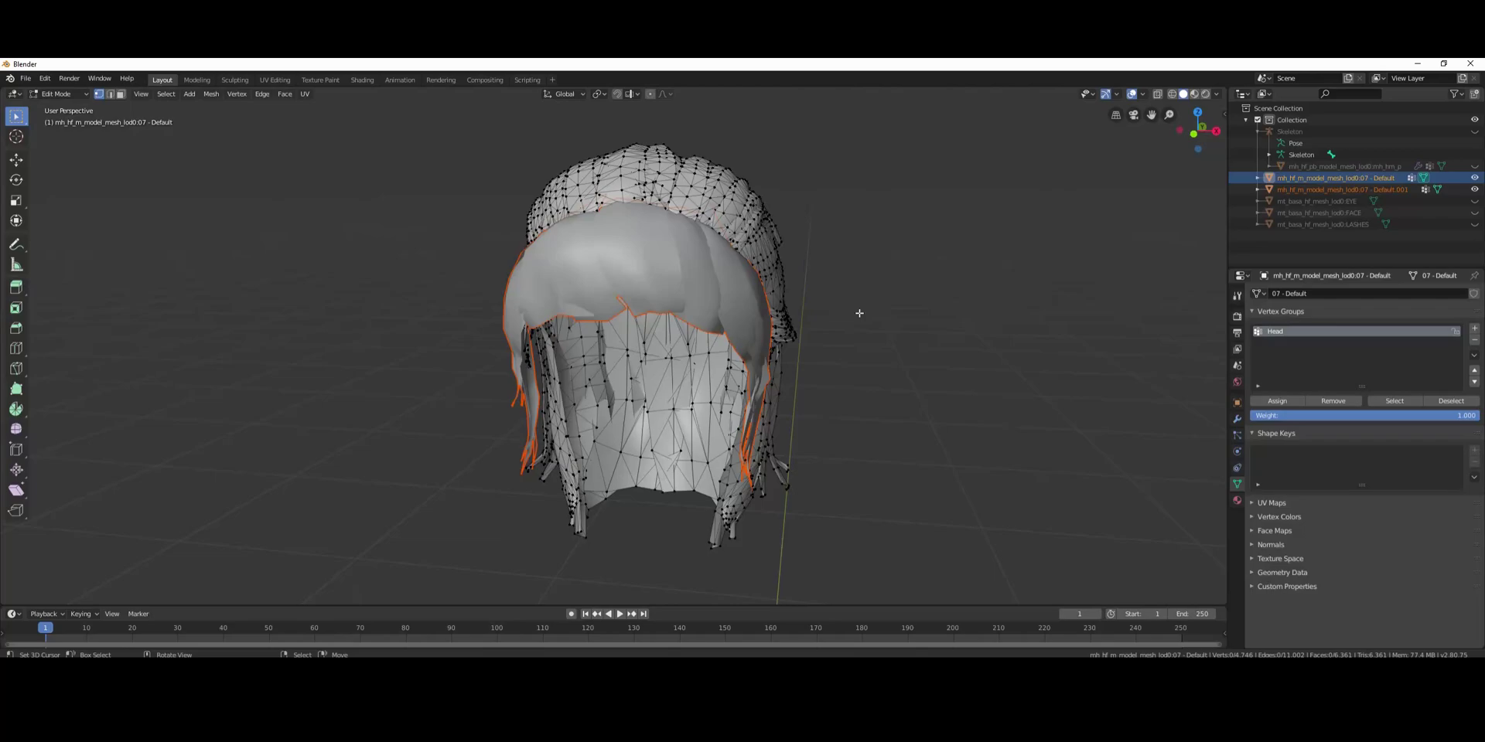
key(Tab)
- Delete the original hair object holding the back and sides, and select the remaining fringe object
click(771, 219)
middle_drag(772, 219, 933, 310)
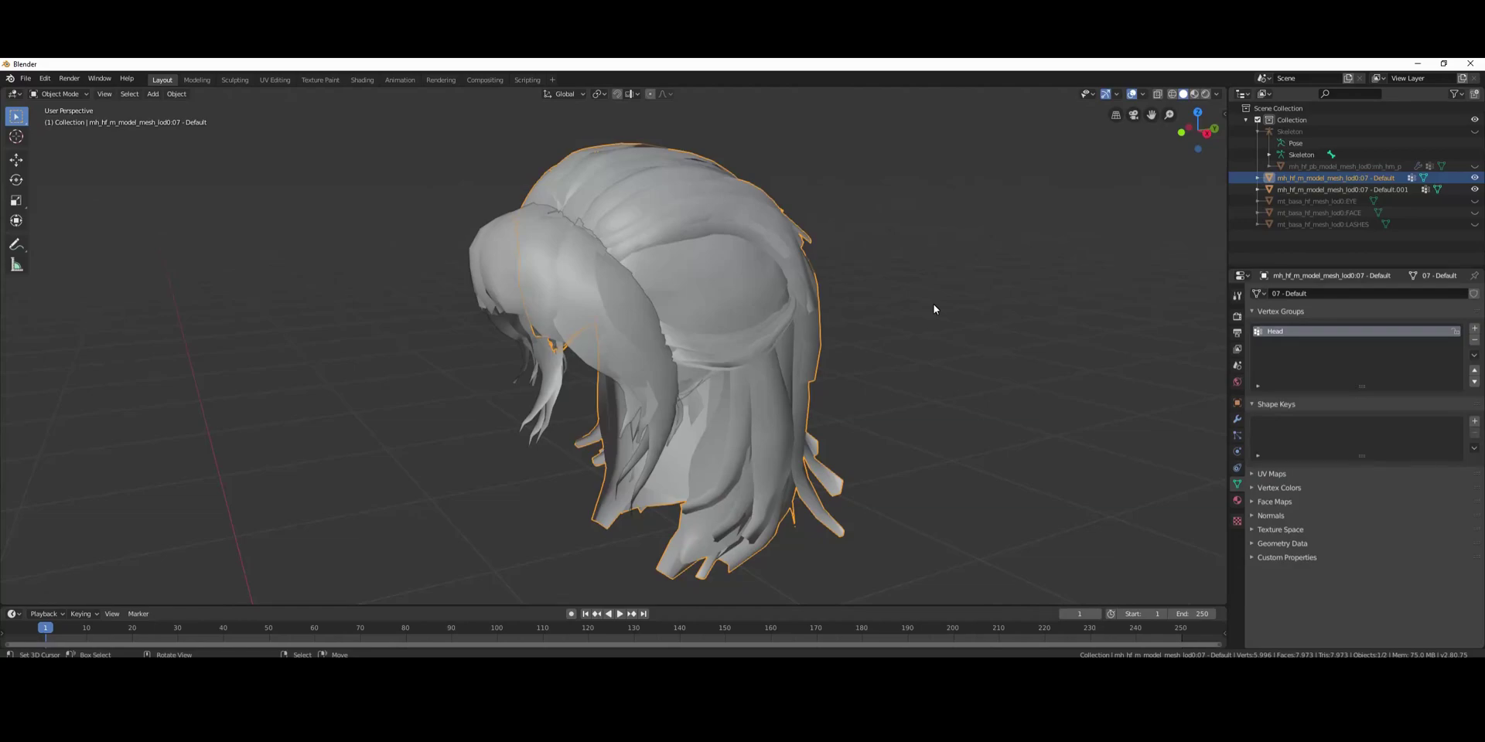
key(Delete)
click(589, 316)
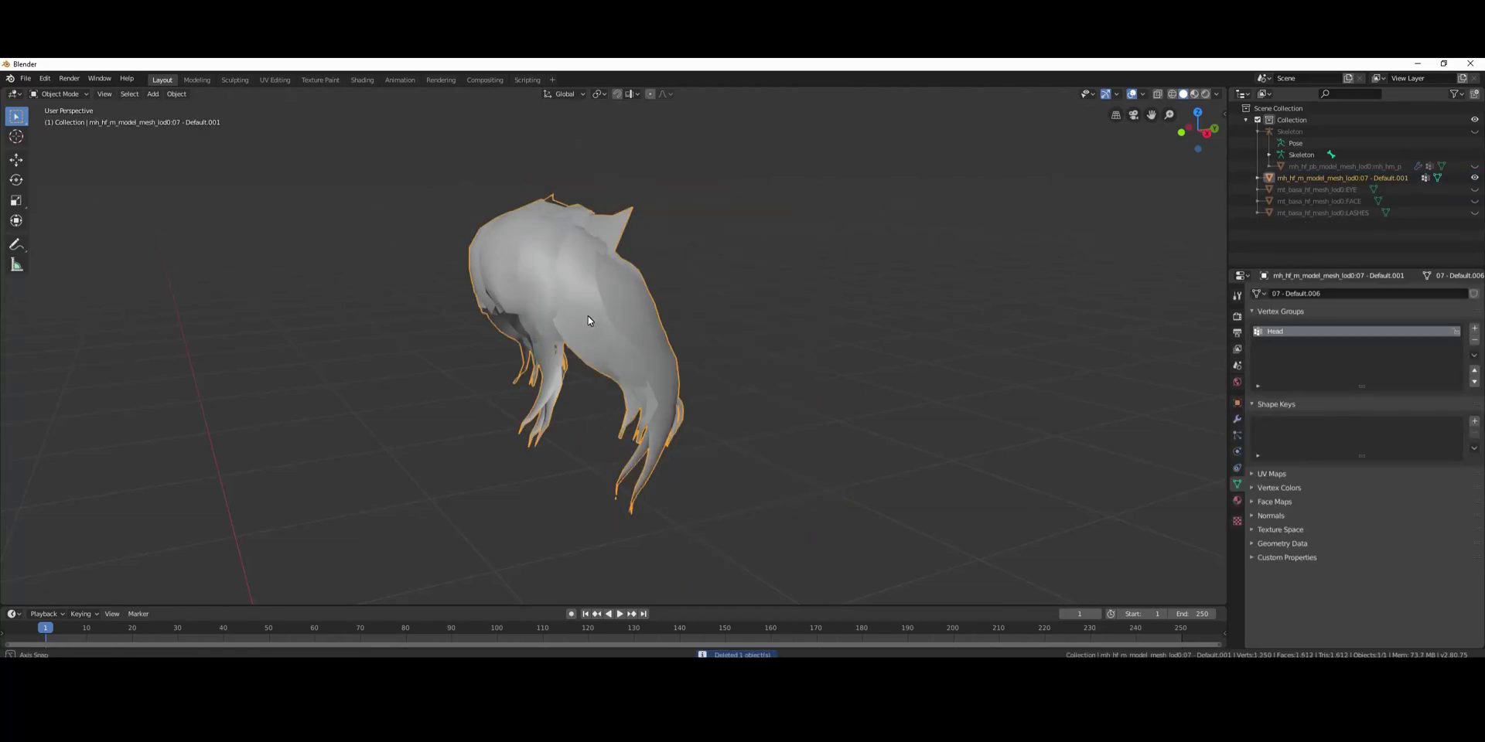
middle_drag(589, 317, 832, 320)
middle_drag(1101, 252, 982, 268)
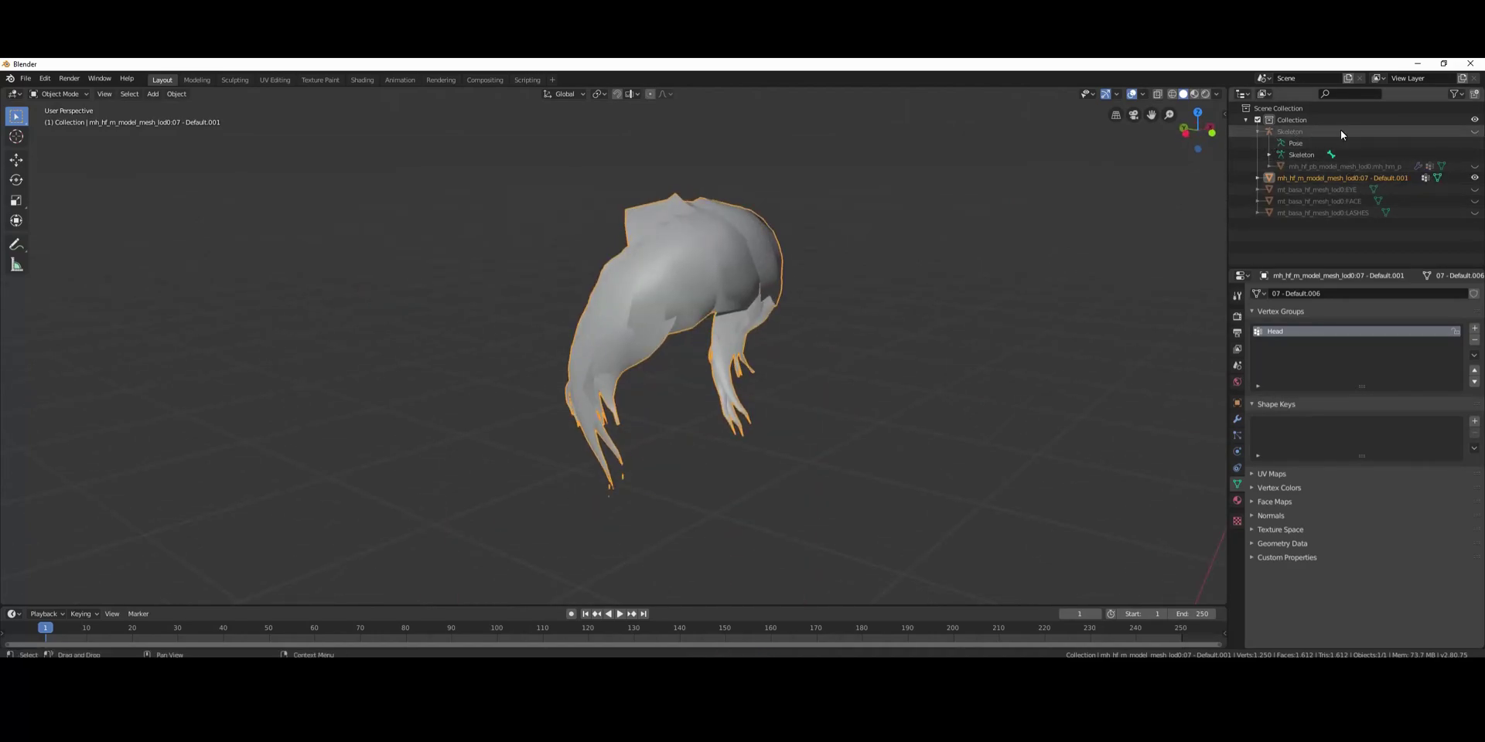
- Unhide the Skeleton, parent the fringe to it with the Object option, and hide the Skeleton again
click(1475, 130)
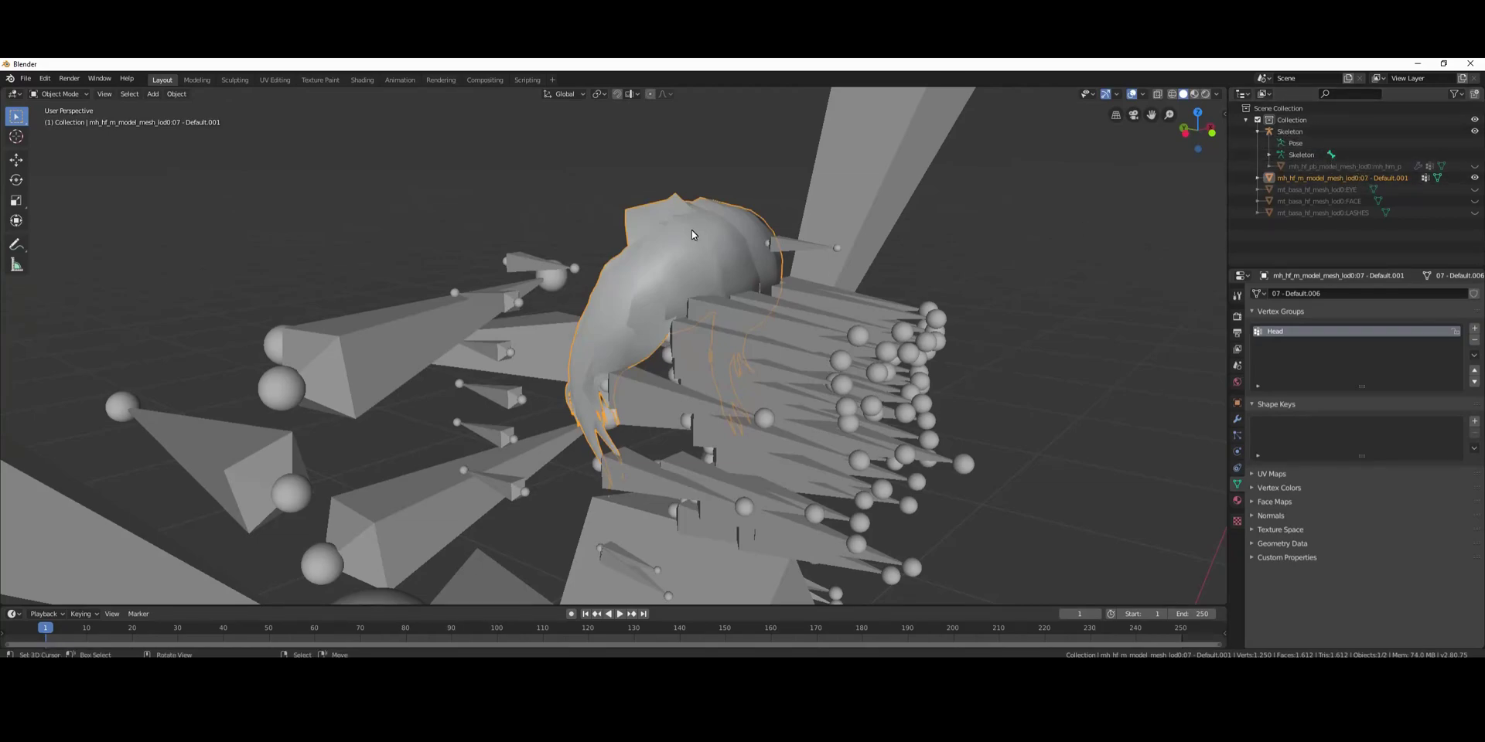
shift+click(900, 189)
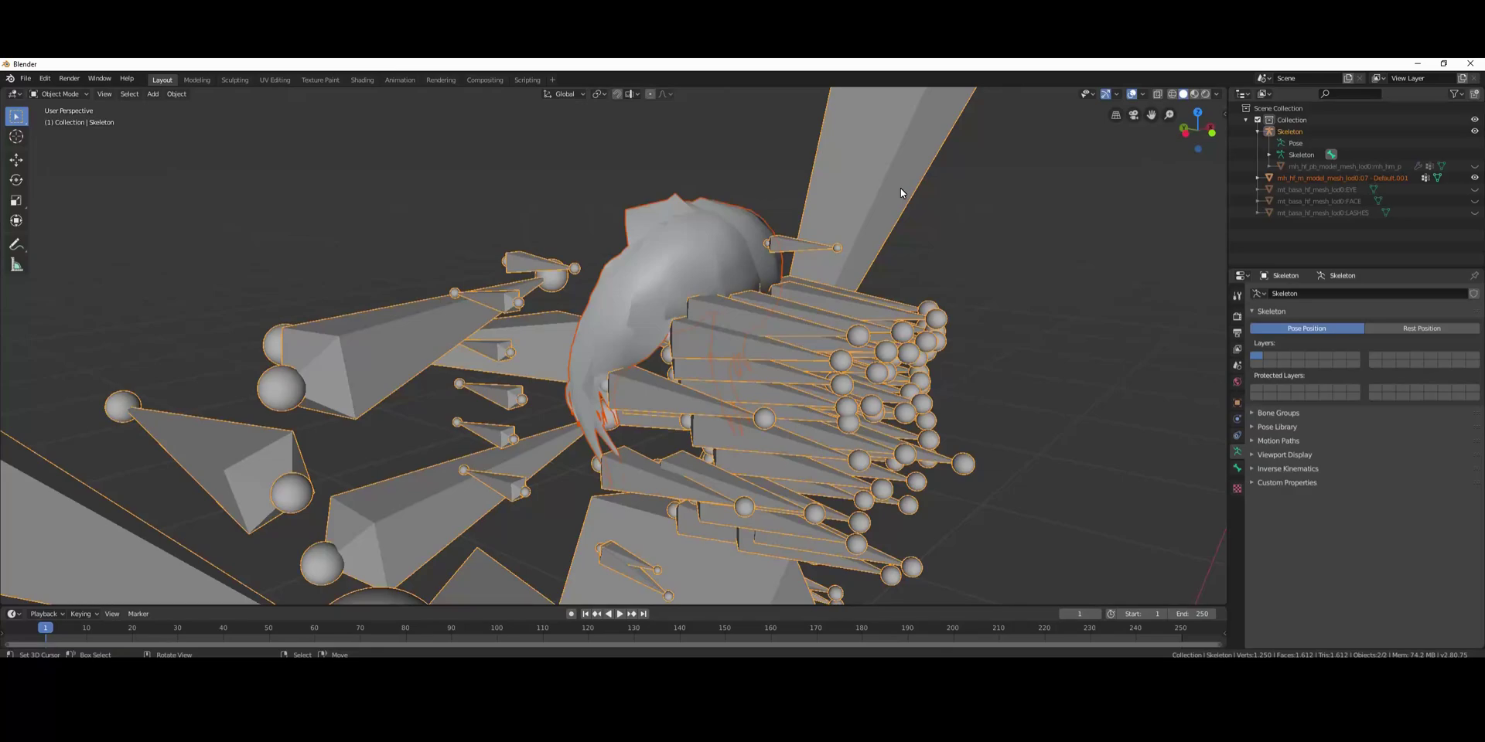
click(730, 212)
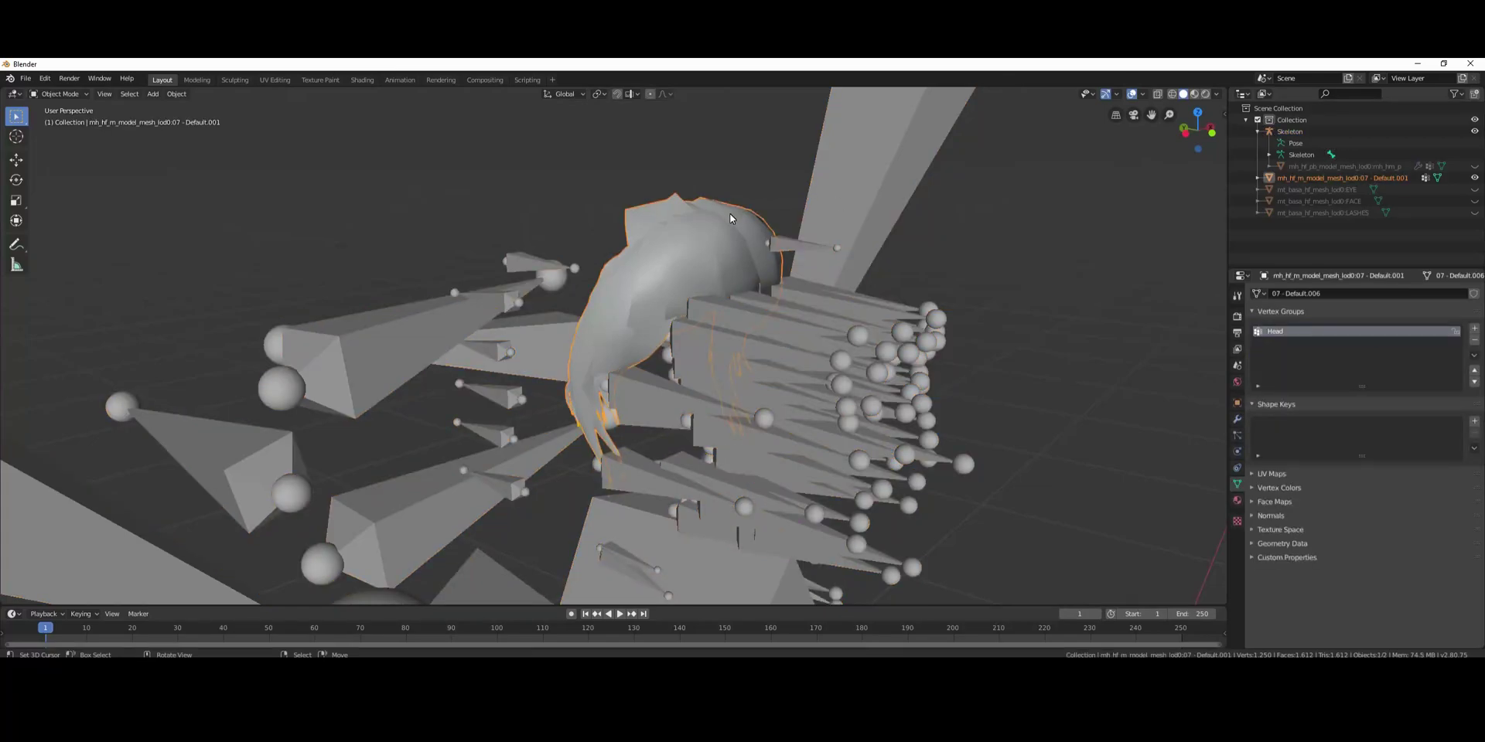
shift+click(846, 170)
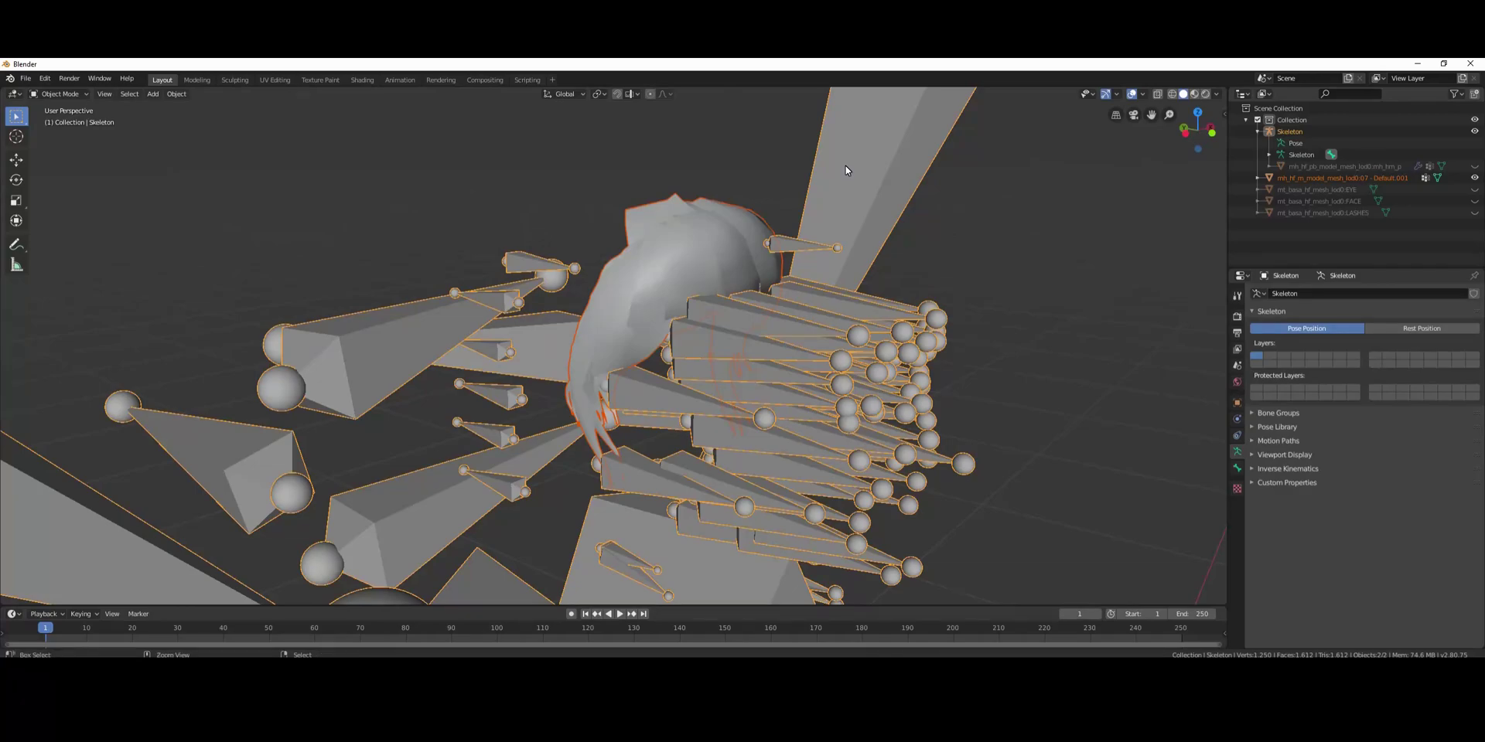
key(ctrl+p)
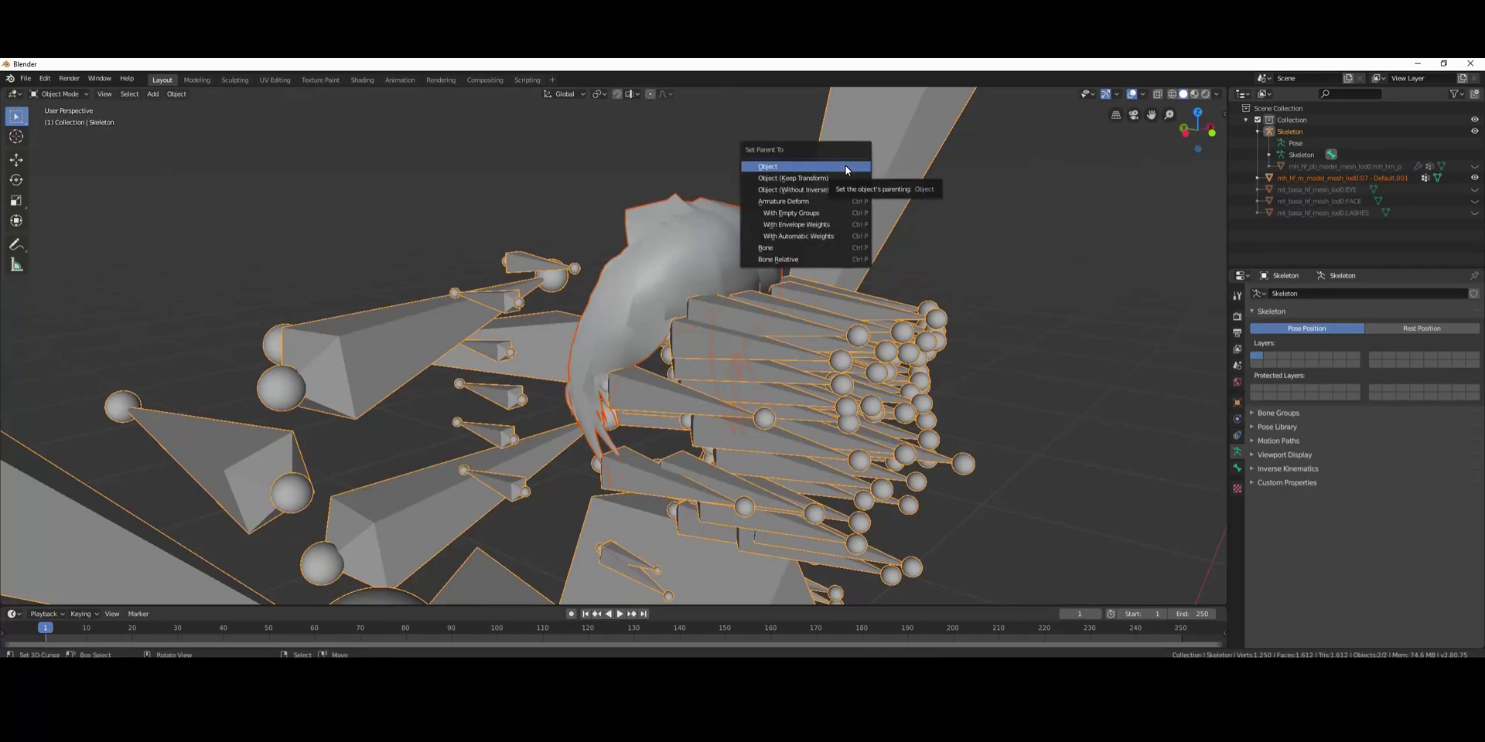
click(846, 167)
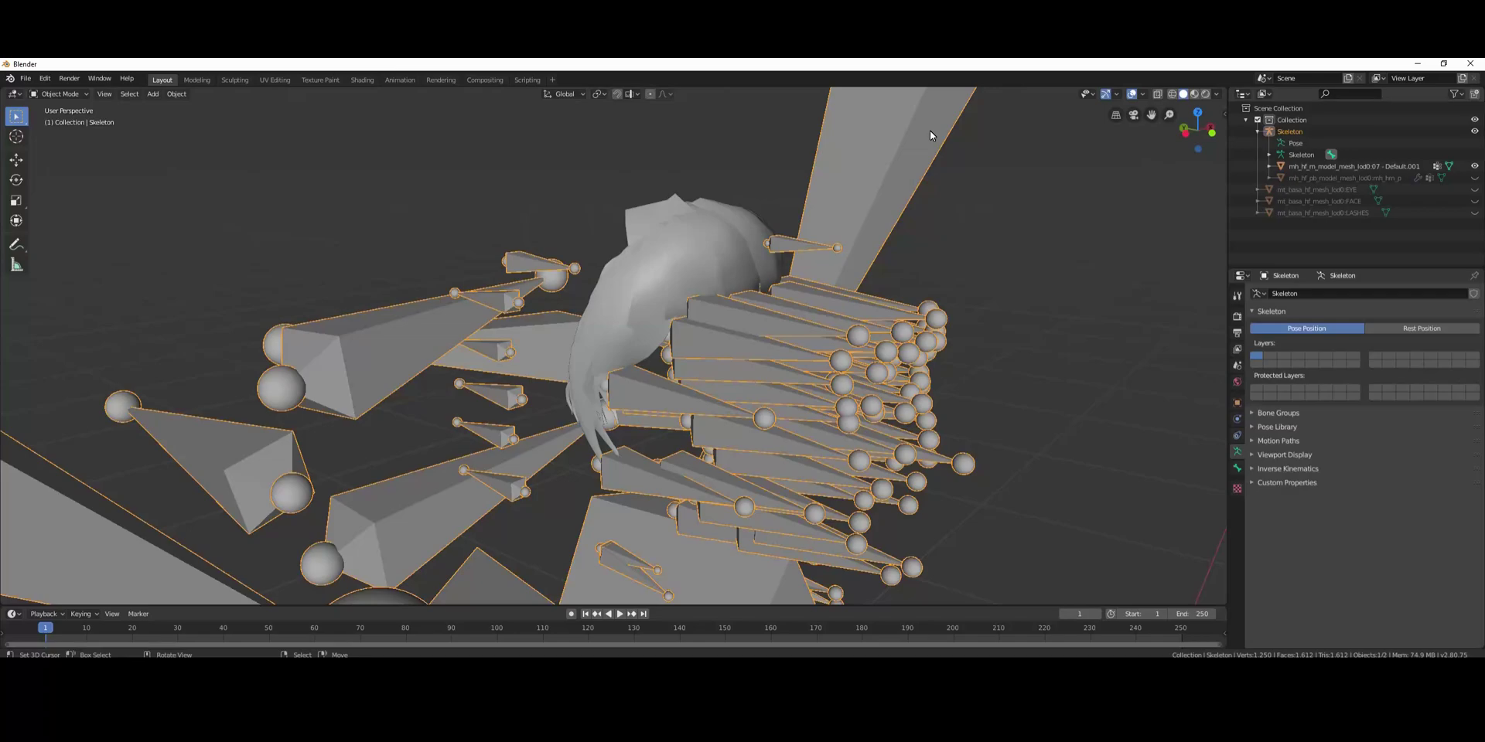
key(h)
middle_drag(939, 203, 768, 288)
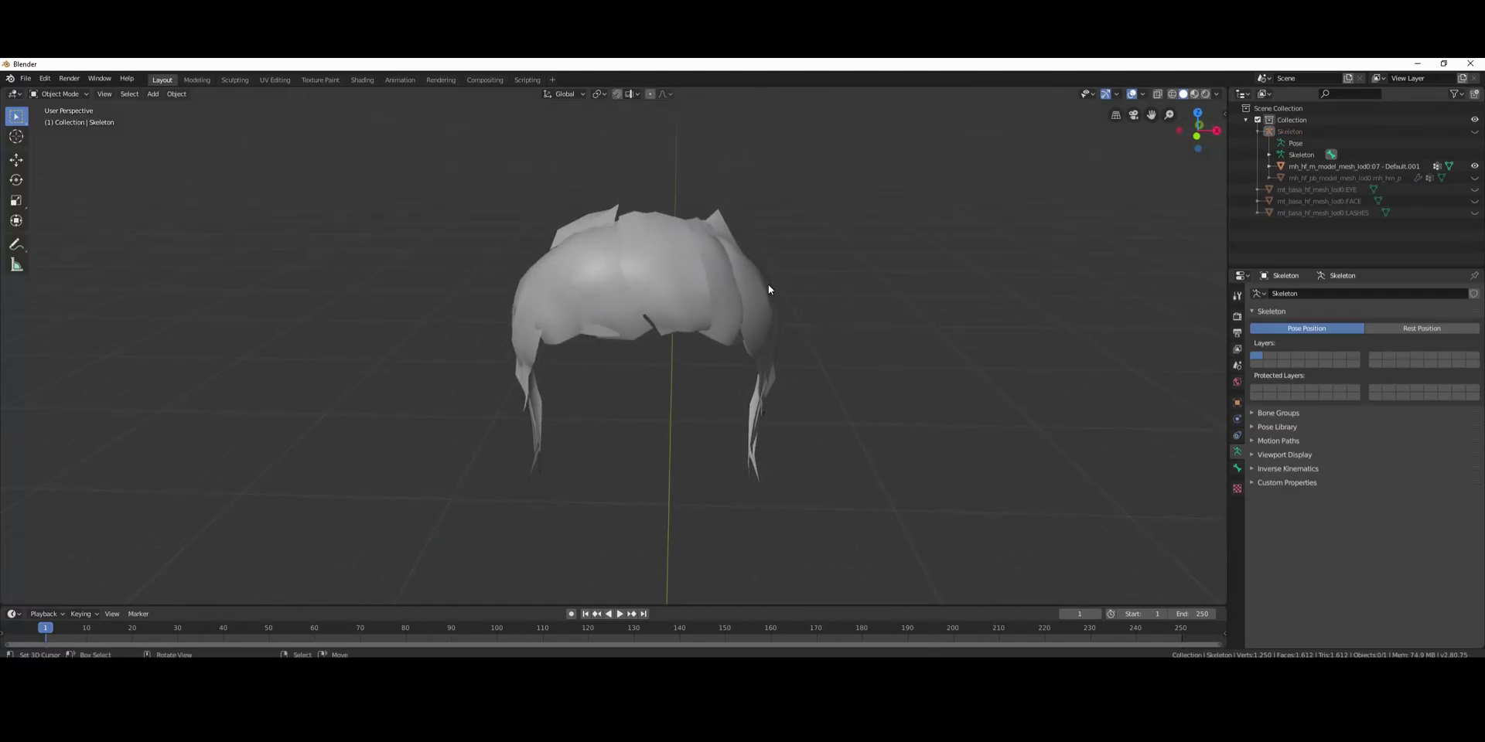
- Add an Armature modifier to the fringe with Skeleton as its object, and unhide the other hair mesh under the Skeleton
click(677, 281)
click(1237, 419)
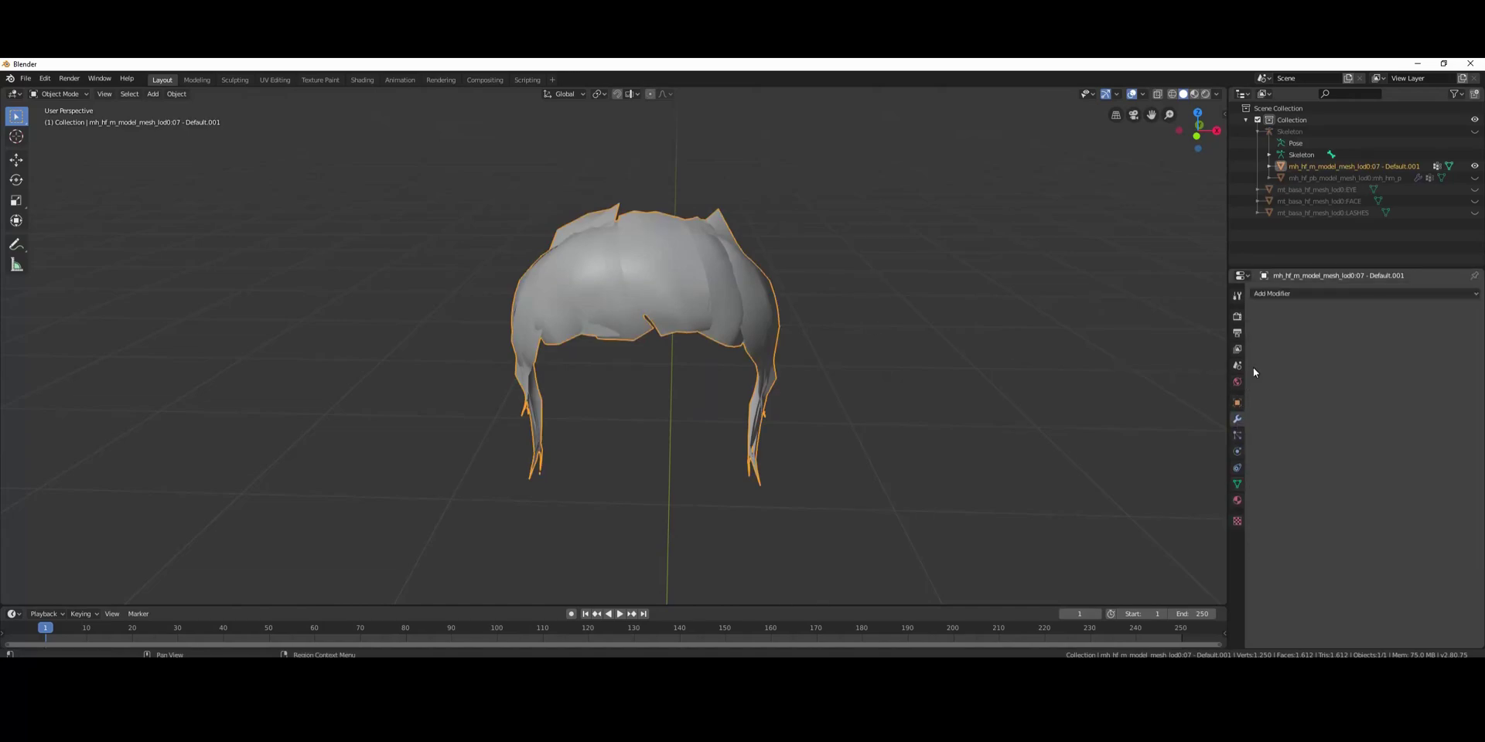
click(1288, 294)
click(1344, 320)
click(1306, 357)
click(1300, 370)
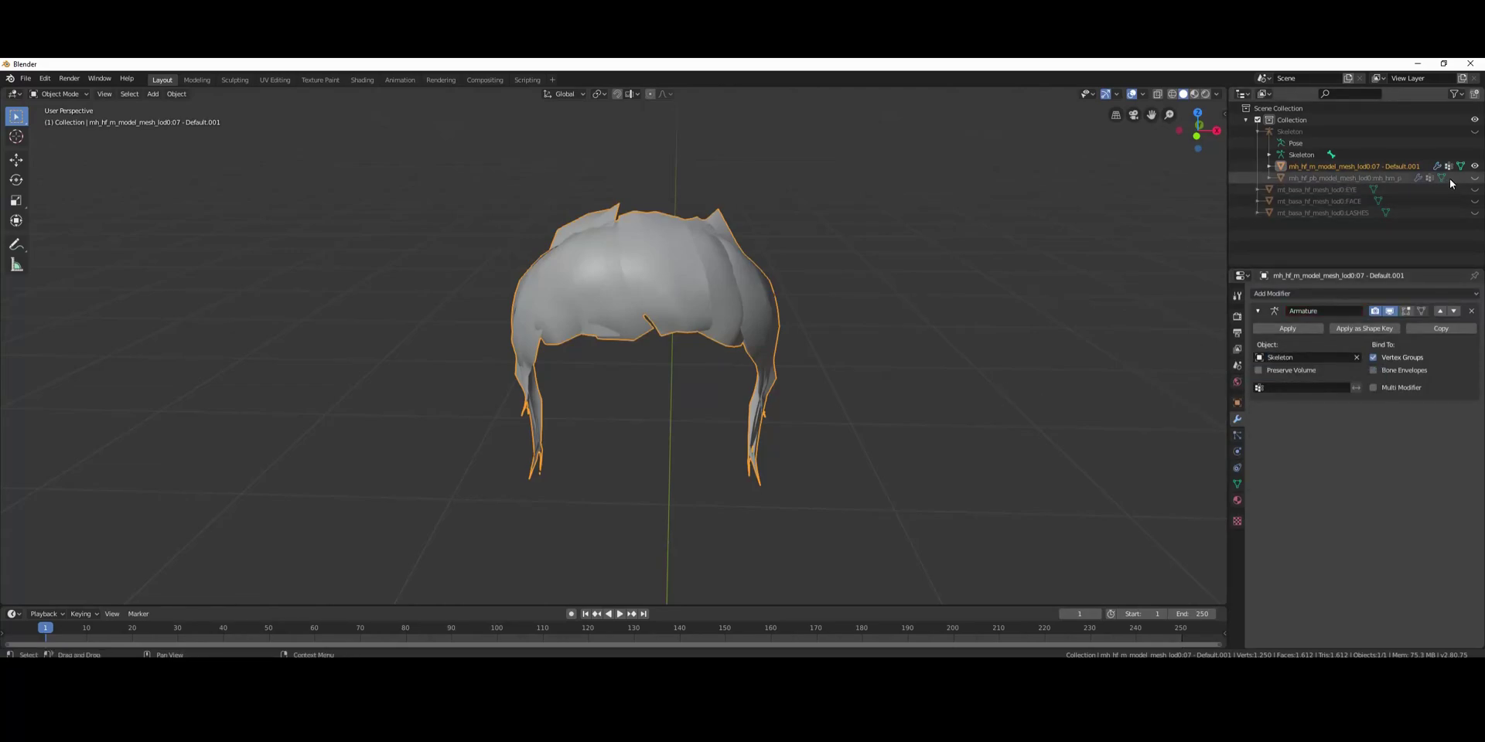
click(1474, 178)
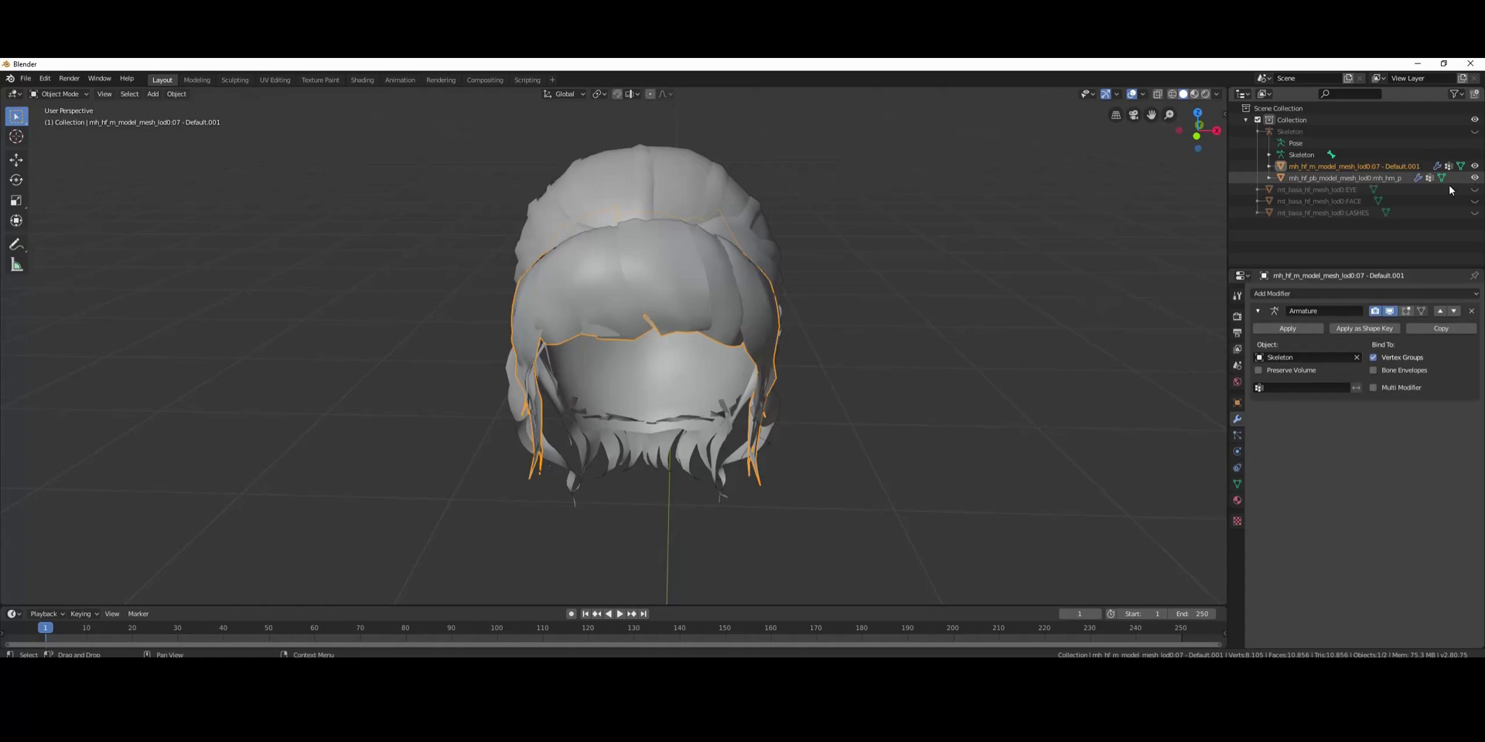
- Join the separated fringe into the other hair mesh under the Skeleton and clear the vertex selection
click(1363, 176)
click(1367, 169)
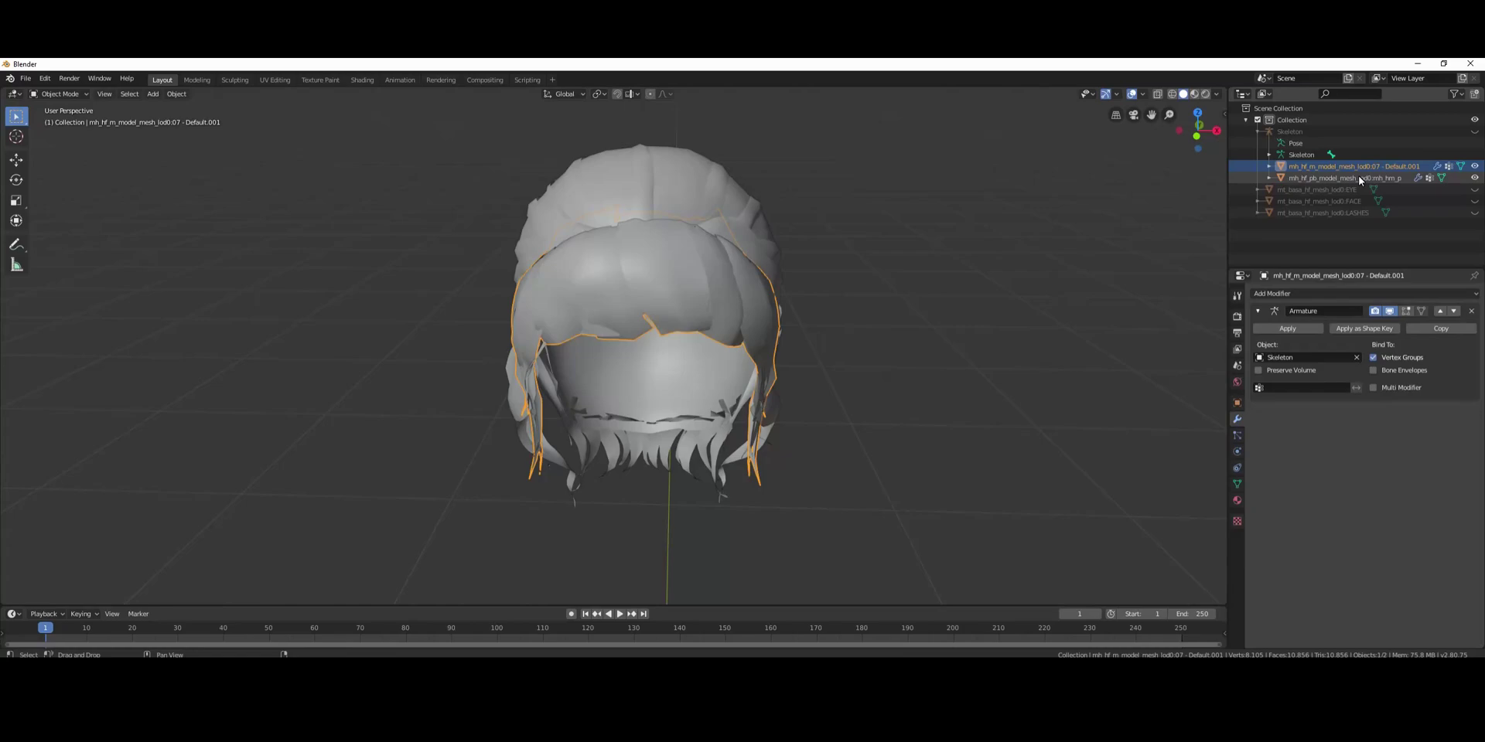
ctrl+click(1322, 180)
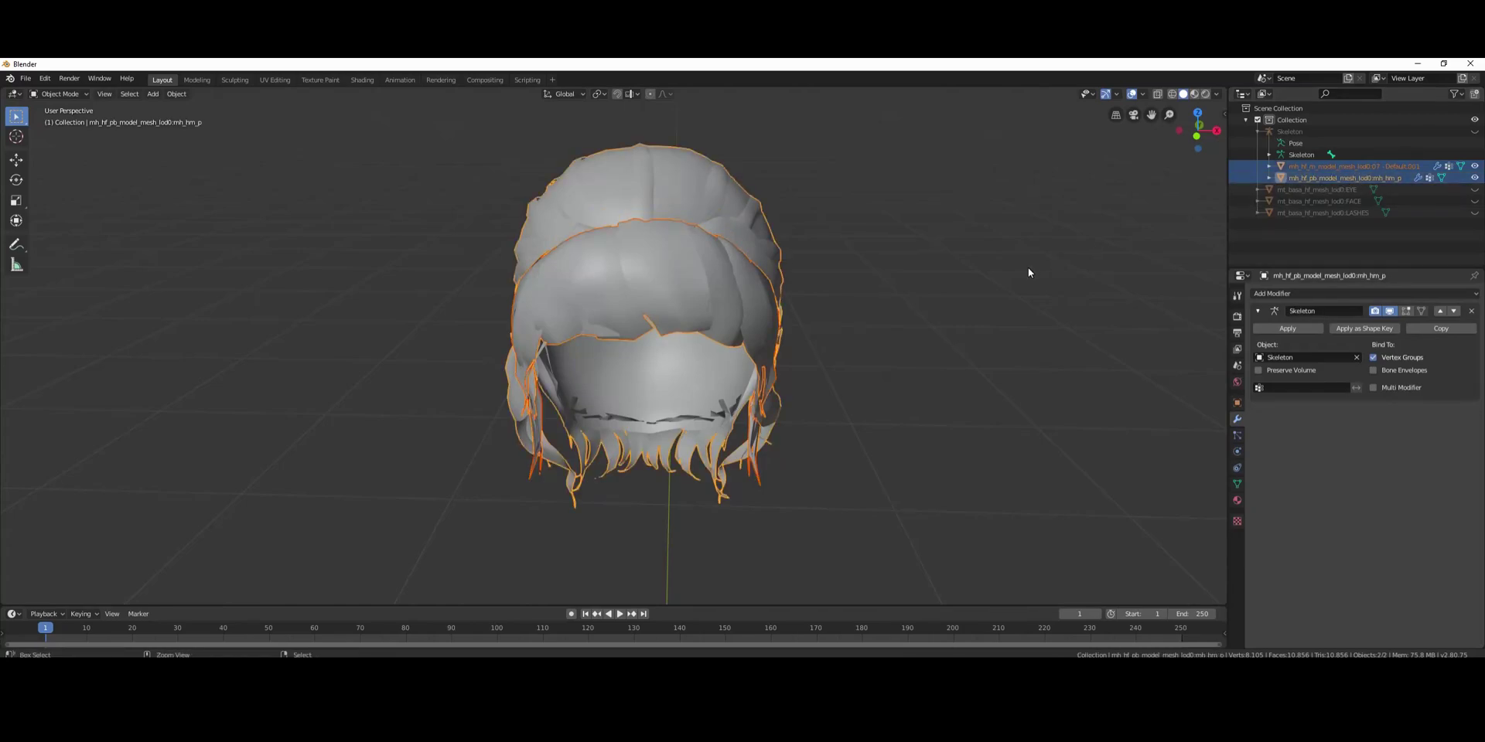
key(ctrl+j)
middle_drag(1028, 273, 396, 279)
middle_drag(409, 298, 638, 260)
middle_drag(912, 266, 778, 260)
key(Tab)
key(alt+a)
key(Tab)
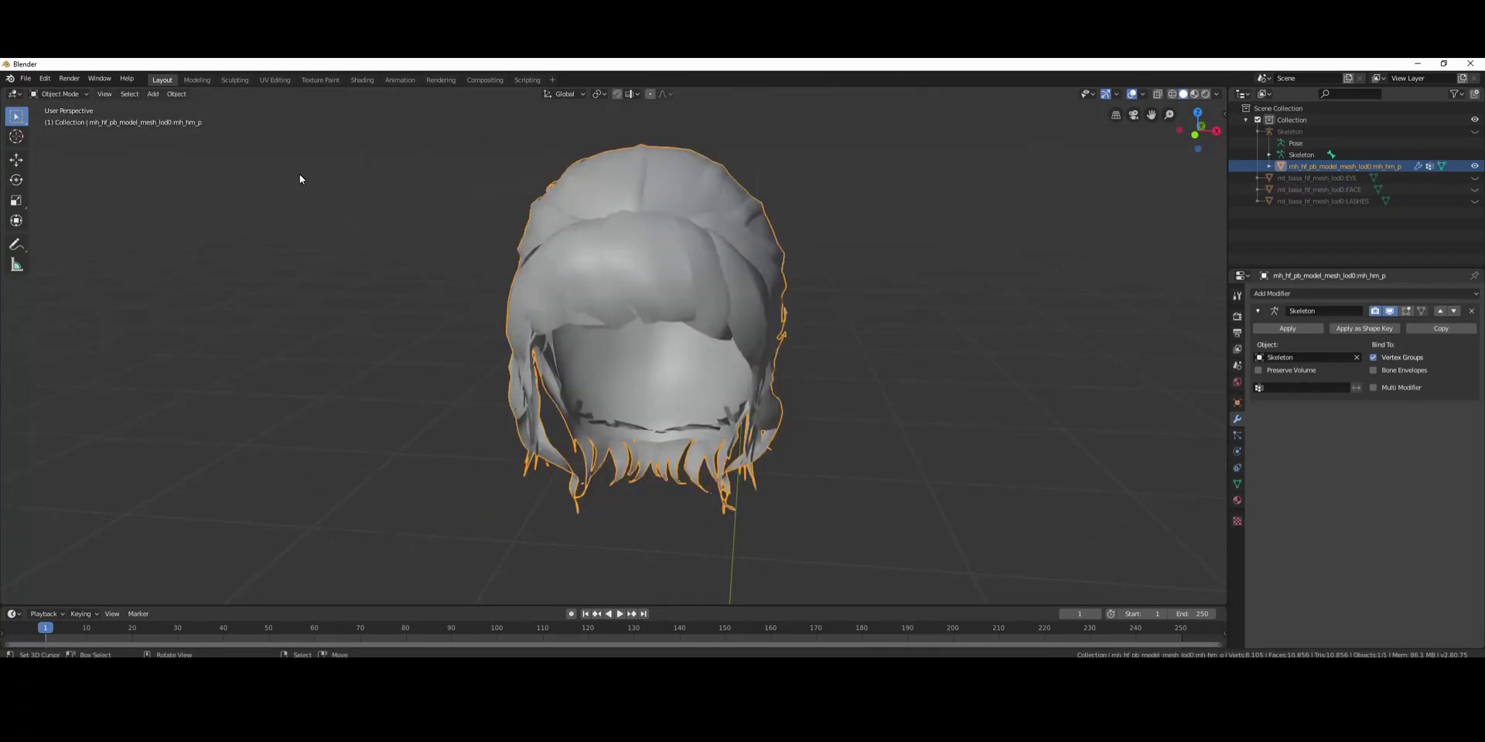
- Examine the joined hair's Head vertex group weights in Weight Paint mode from the front and side
click(58, 93)
click(76, 160)
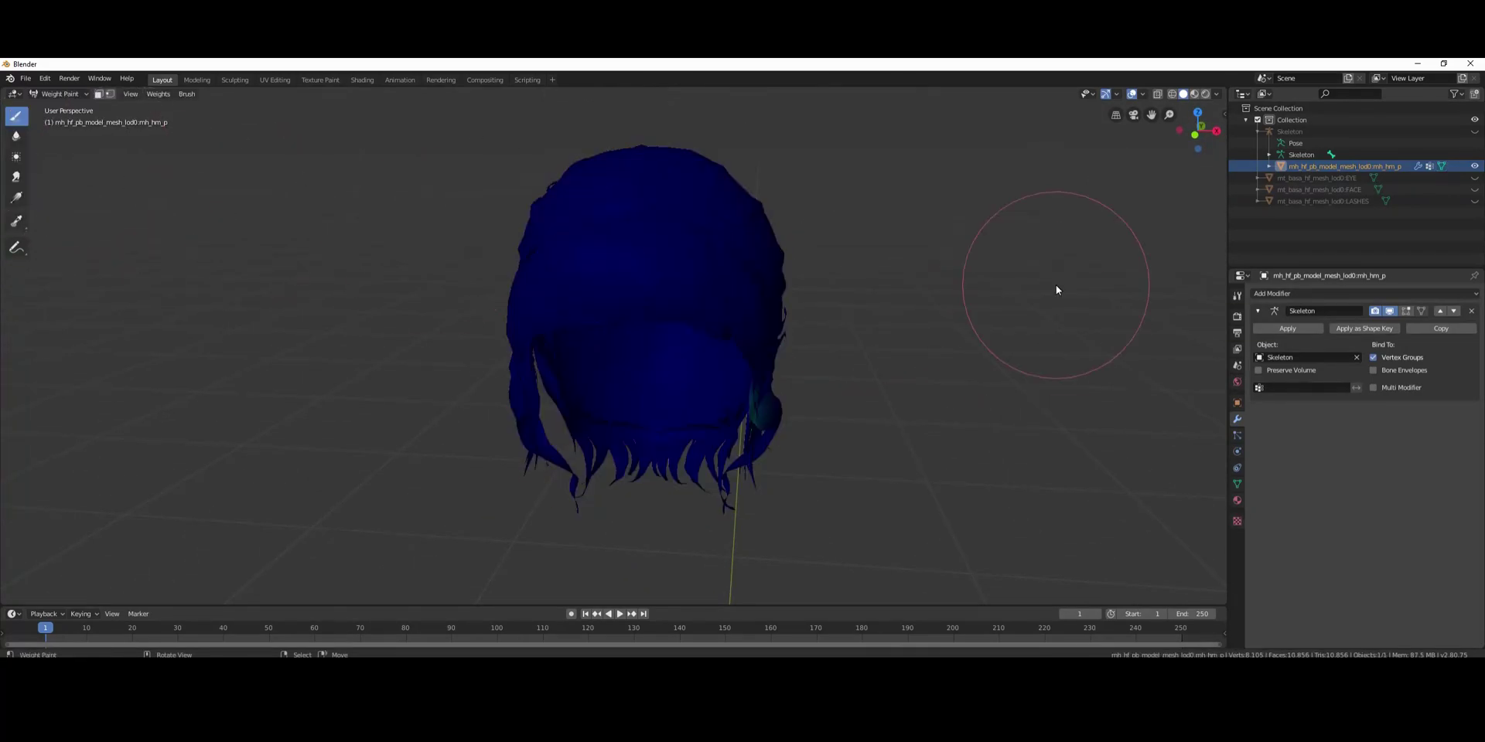
click(1237, 484)
scroll(1338, 355, up, 10)
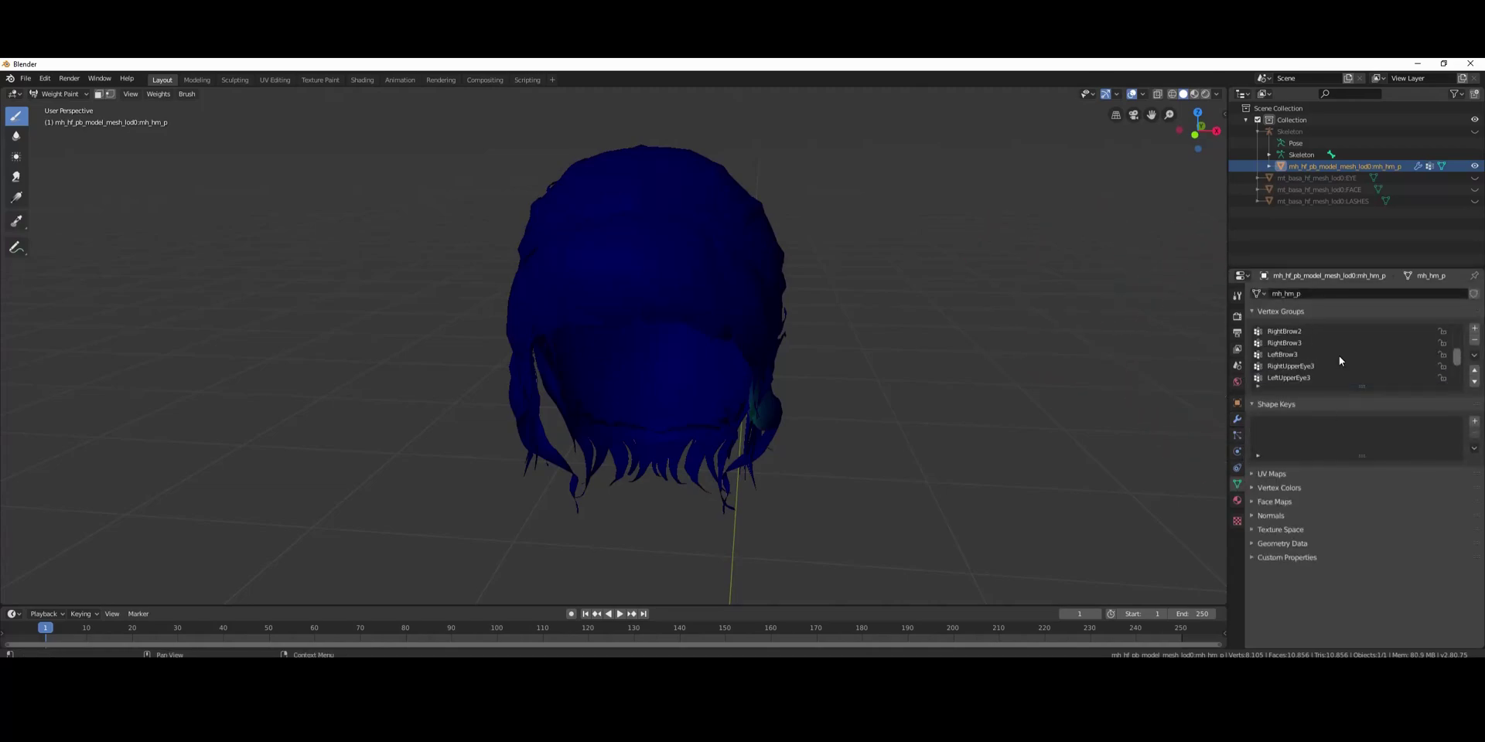
click(1290, 355)
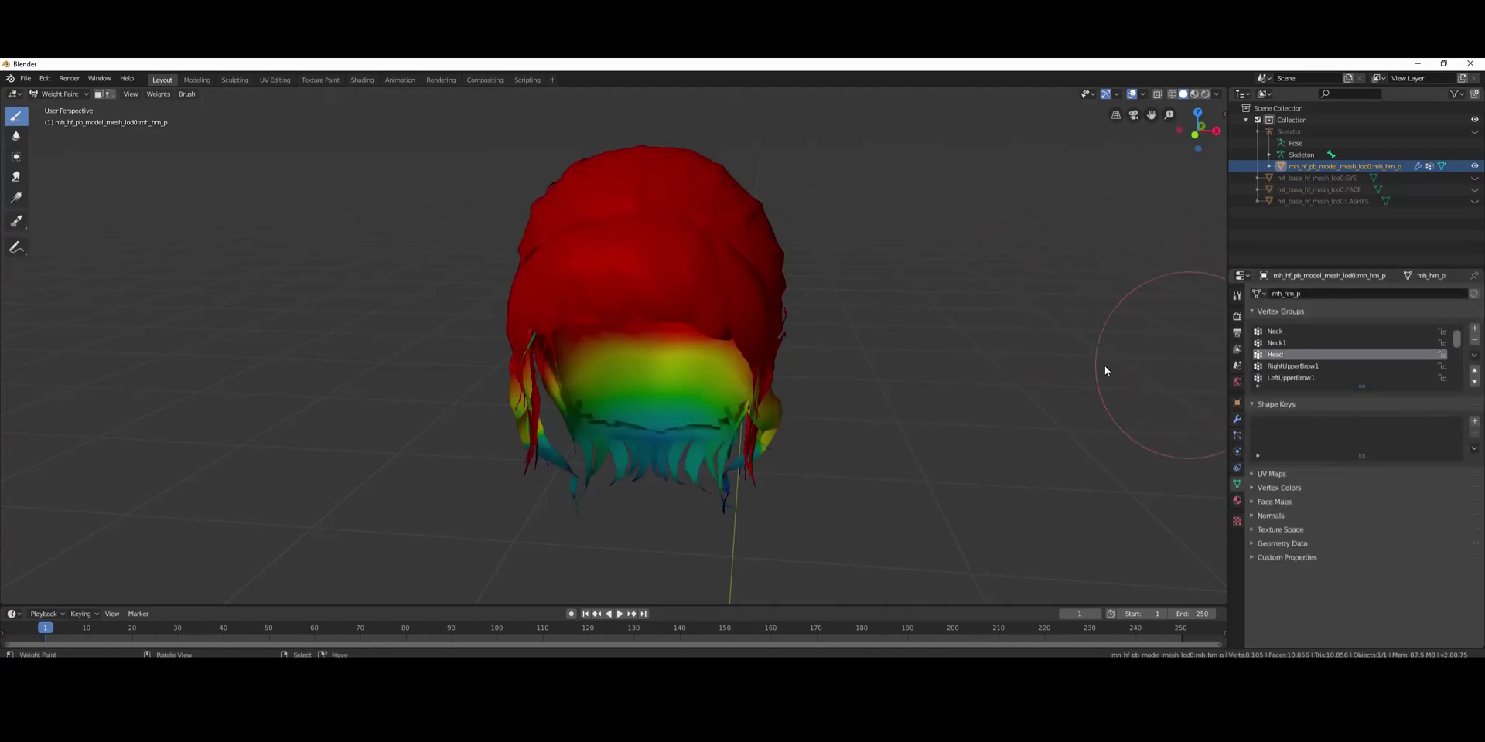
mouse_move(1104, 315)
middle_down()
mouse_move(1055, 294)
mouse_move(1218, 299)
mouse_move(21, 302)
mouse_move(1207, 256)
mouse_move(1196, 245)
mouse_move(1222, 259)
mouse_move(16, 284)
mouse_move(26, 305)
mouse_move(16, 285)
mouse_move(1183, 239)
mouse_move(1108, 204)
mouse_move(1004, 239)
mouse_move(1004, 298)
middle_up()
key(Tab)
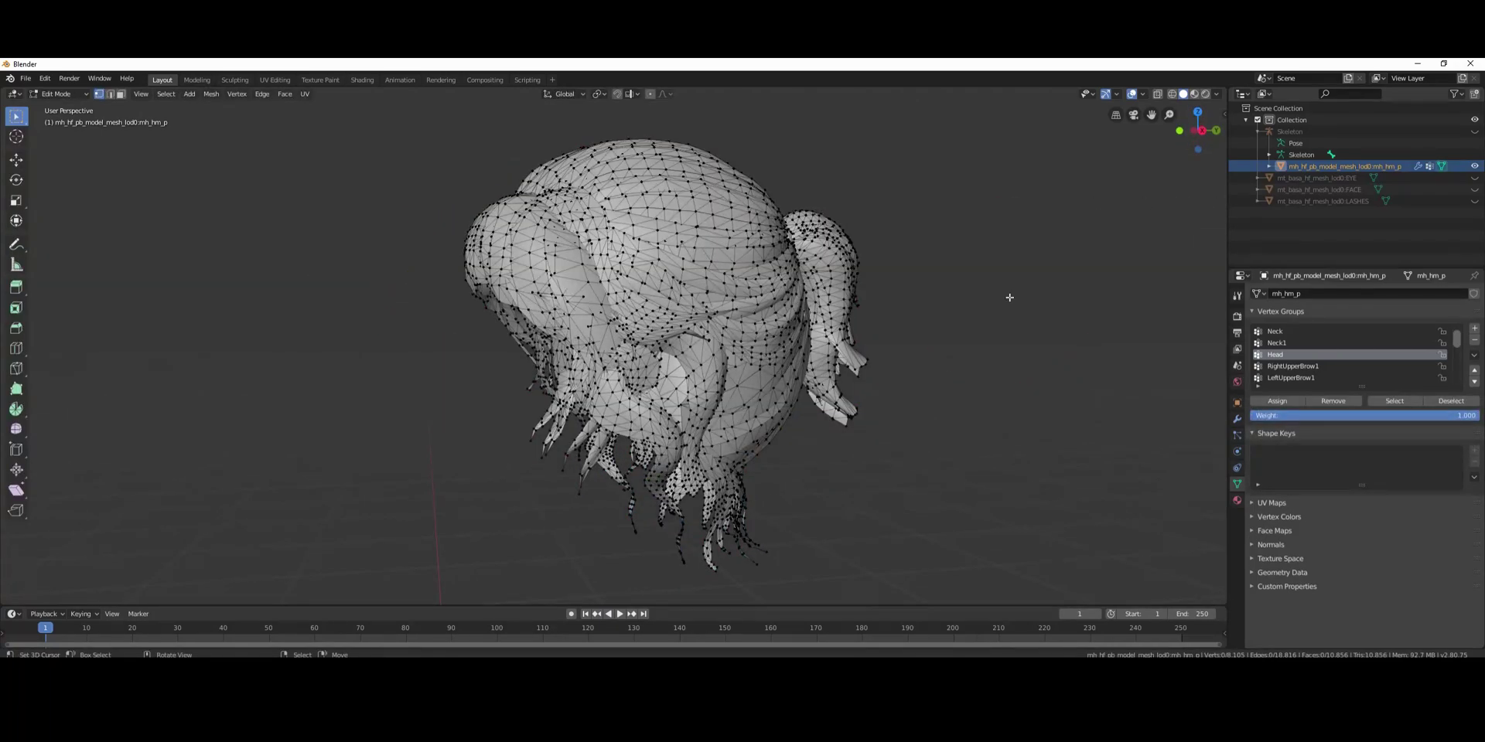
mouse_move(949, 319)
middle_down()
mouse_move(965, 351)
mouse_move(940, 325)
middle_up()
key(Tab)
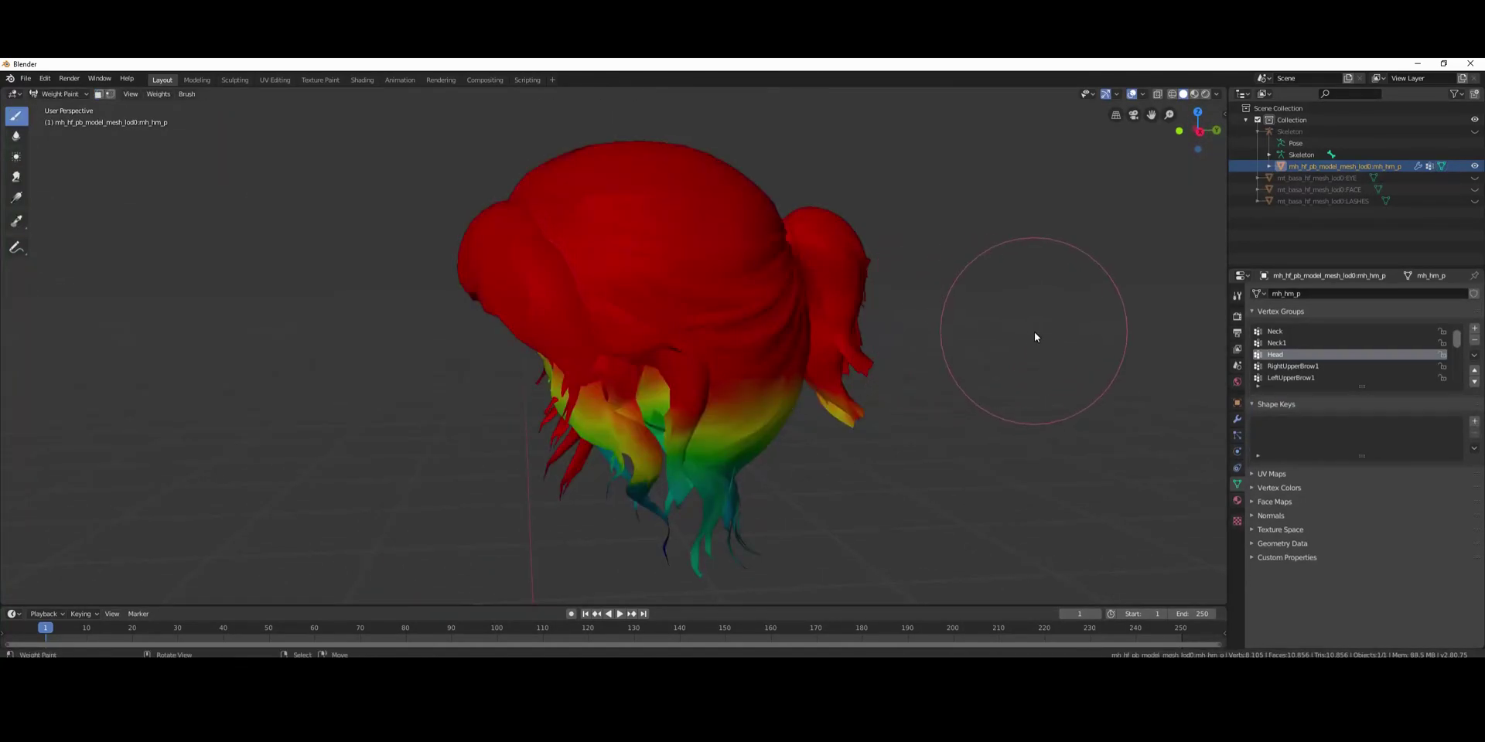
- Return to Object Mode and undo the join so the fringe and hair mesh are separate objects
key(ctrl+Tab)
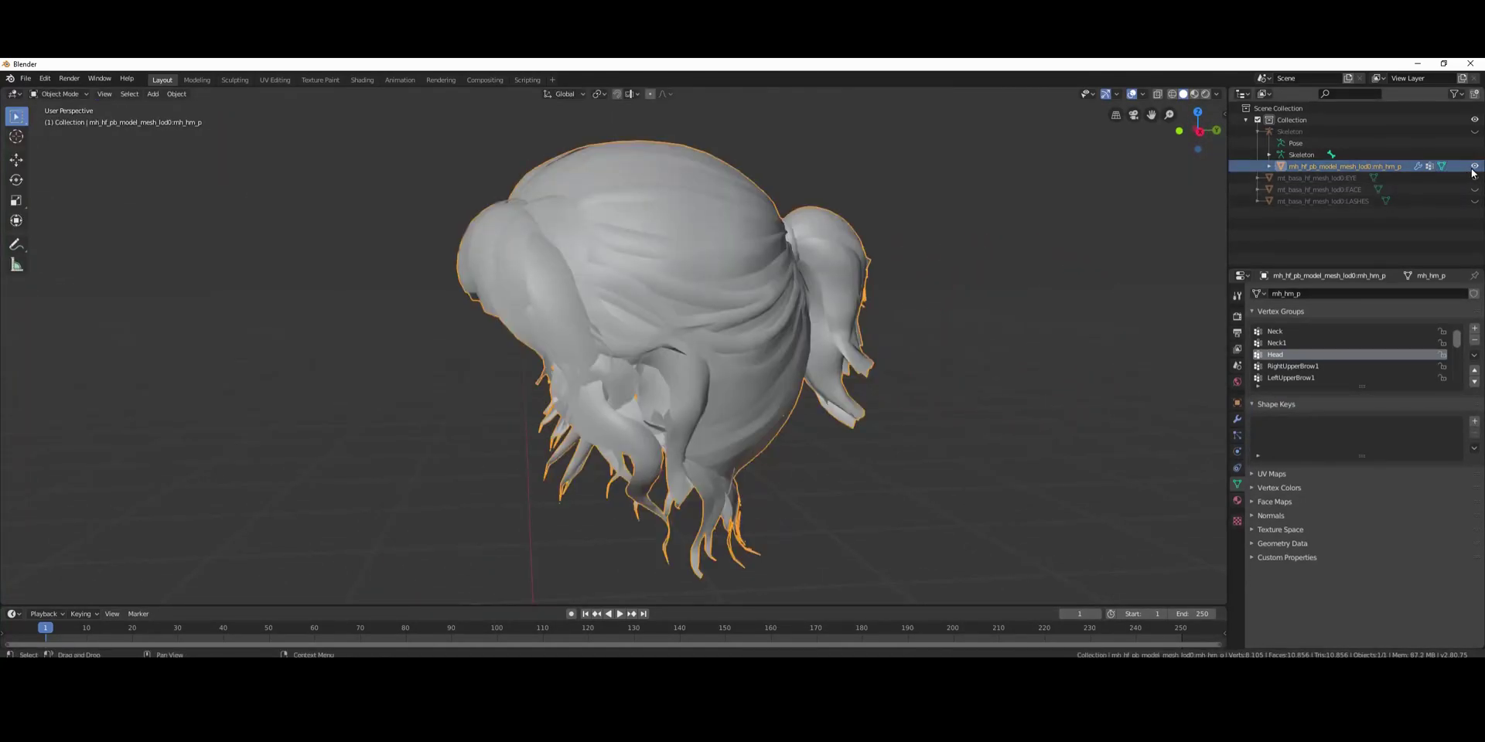
key(Tab)
key(Tab)
key(ctrl+Tab)
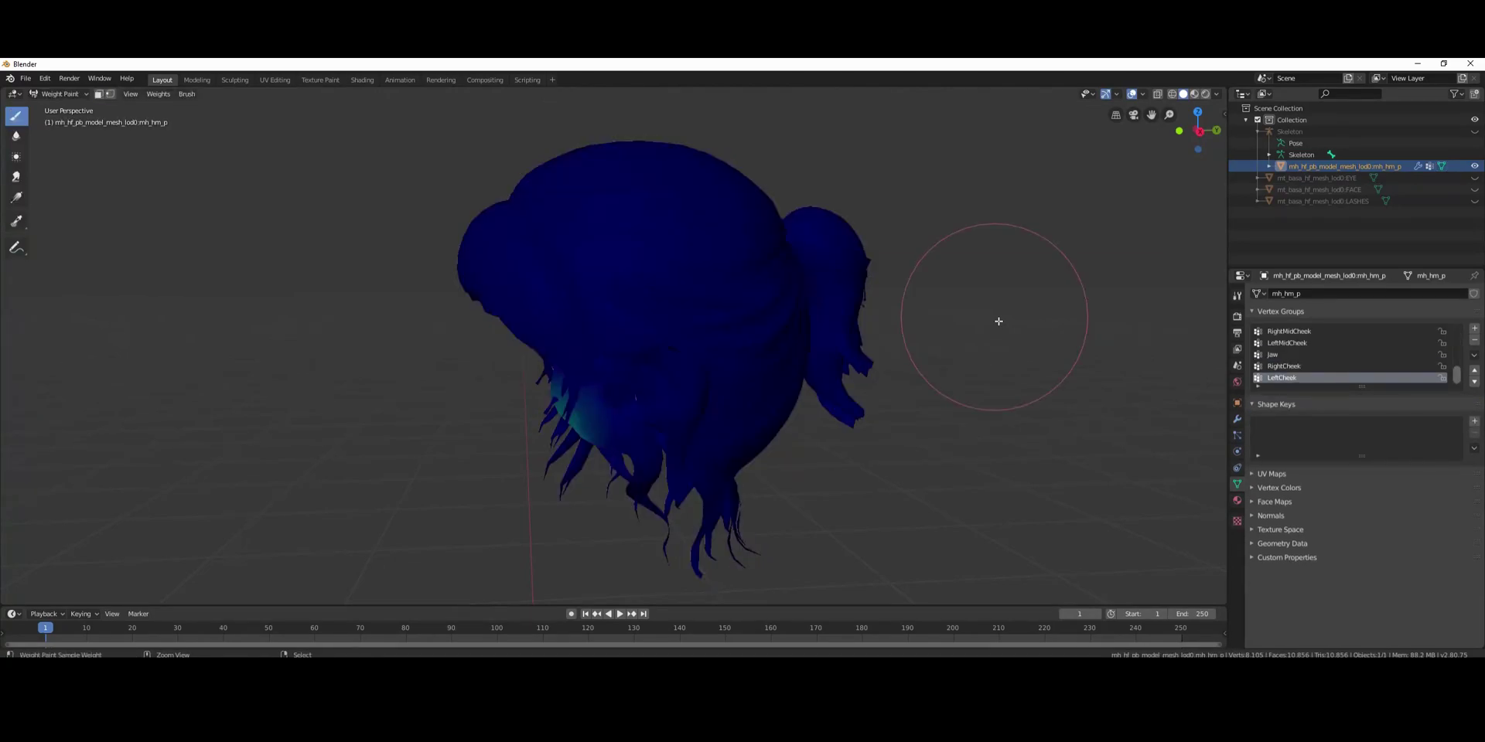
key(ctrl+Tab)
key(Tab)
key(a)
key(Tab)
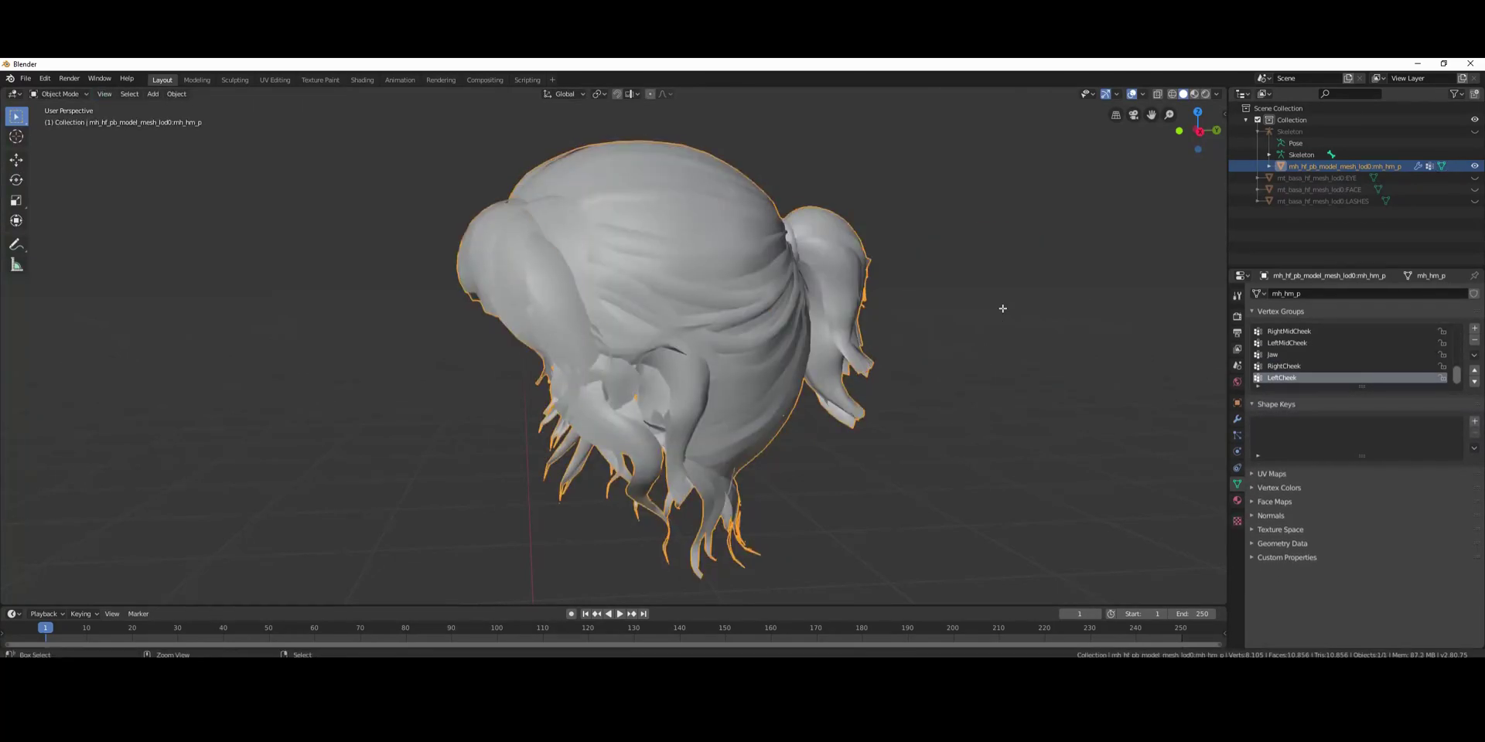
key(ctrl+z)
key(ctrl+z)
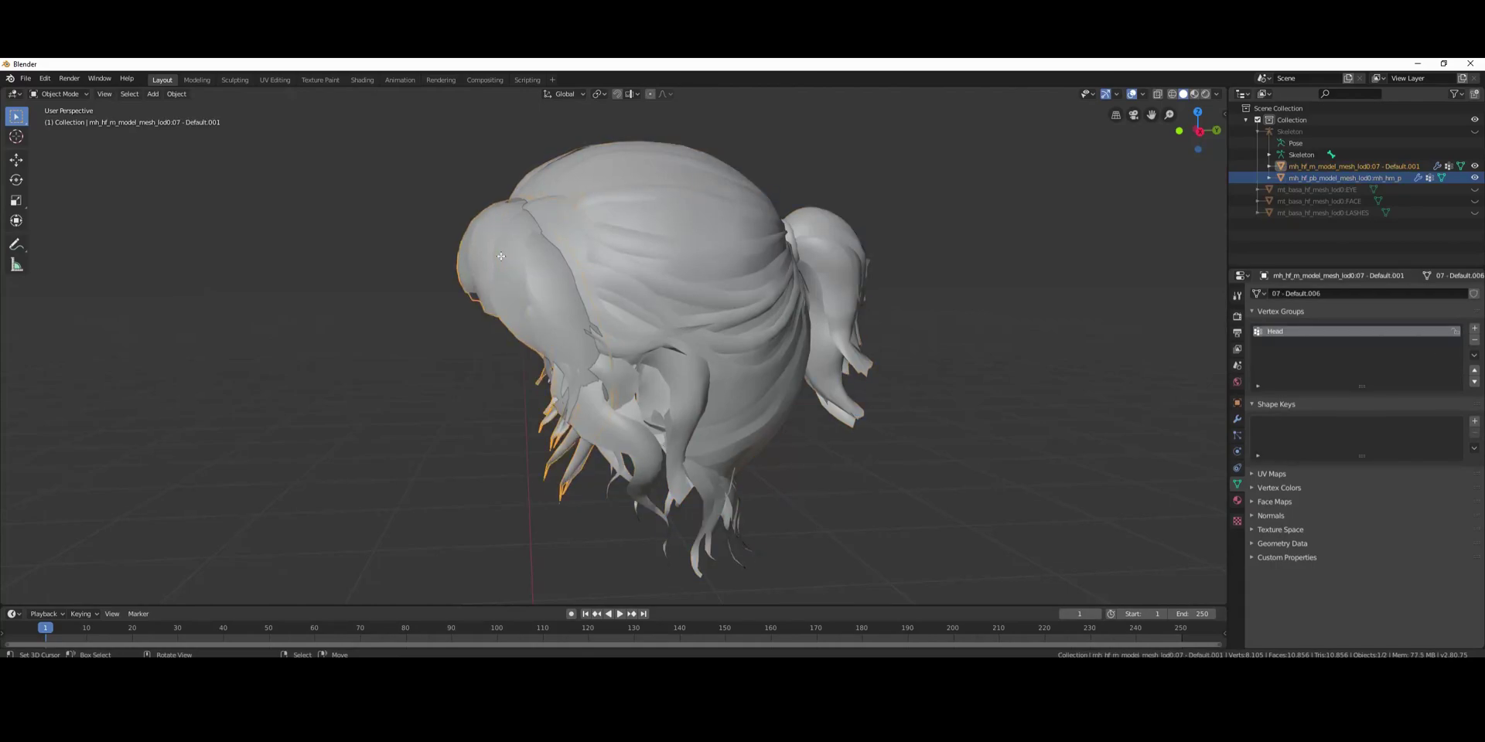
- Hide the fringe and open the remaining ponytail hair mesh in Edit Mode with nothing selected
key(h)
middle_drag(542, 265, 762, 288)
click(662, 308)
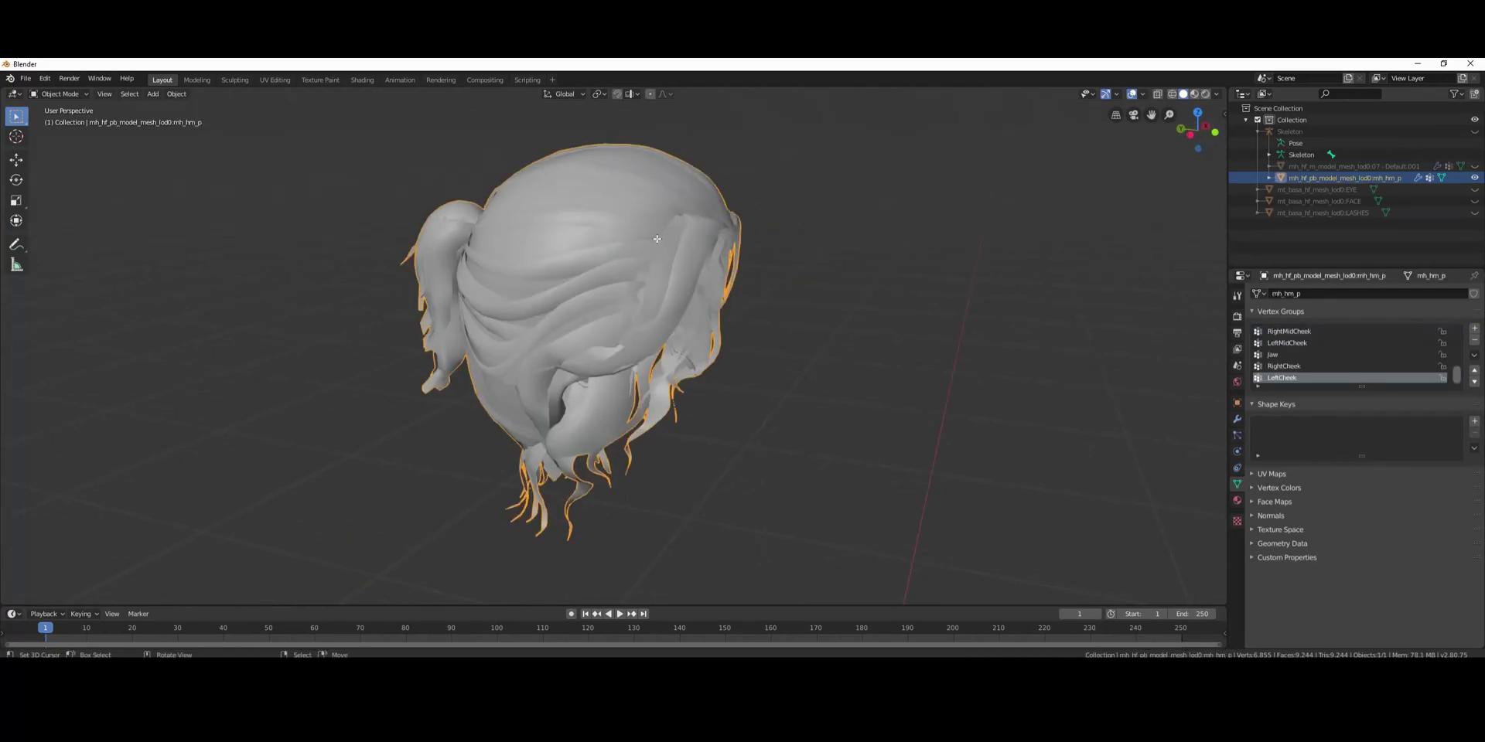
key(Tab)
key(alt+a)
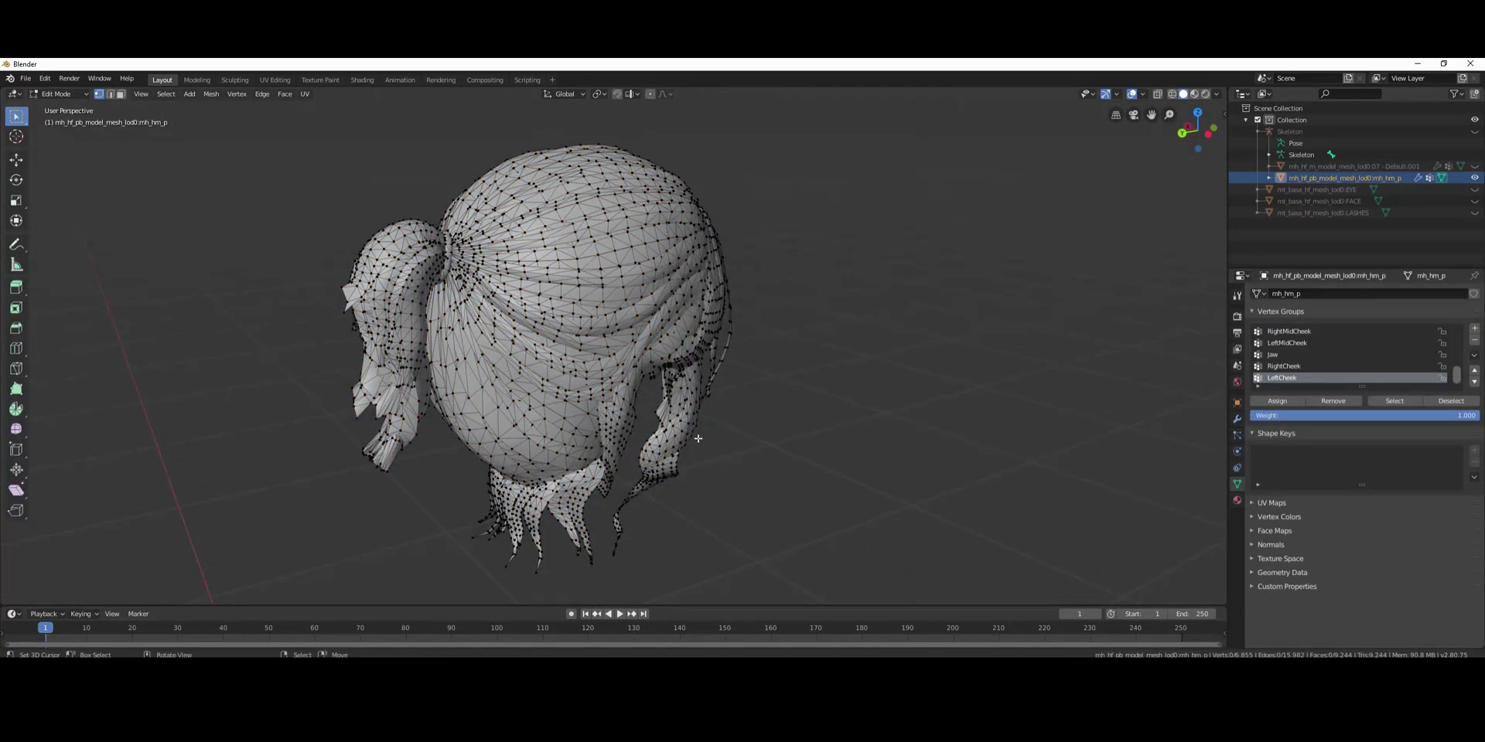
- Select the linked strand pieces framing the face on both sides of the ponytail hair mesh
key(l)
key(l)
key(l)
key(l)
middle_drag(809, 358, 498, 362)
key(l)
key(l)
key(l)
key(l)
key(l)
middle_drag(472, 351, 568, 374)
key(l)
key(l)
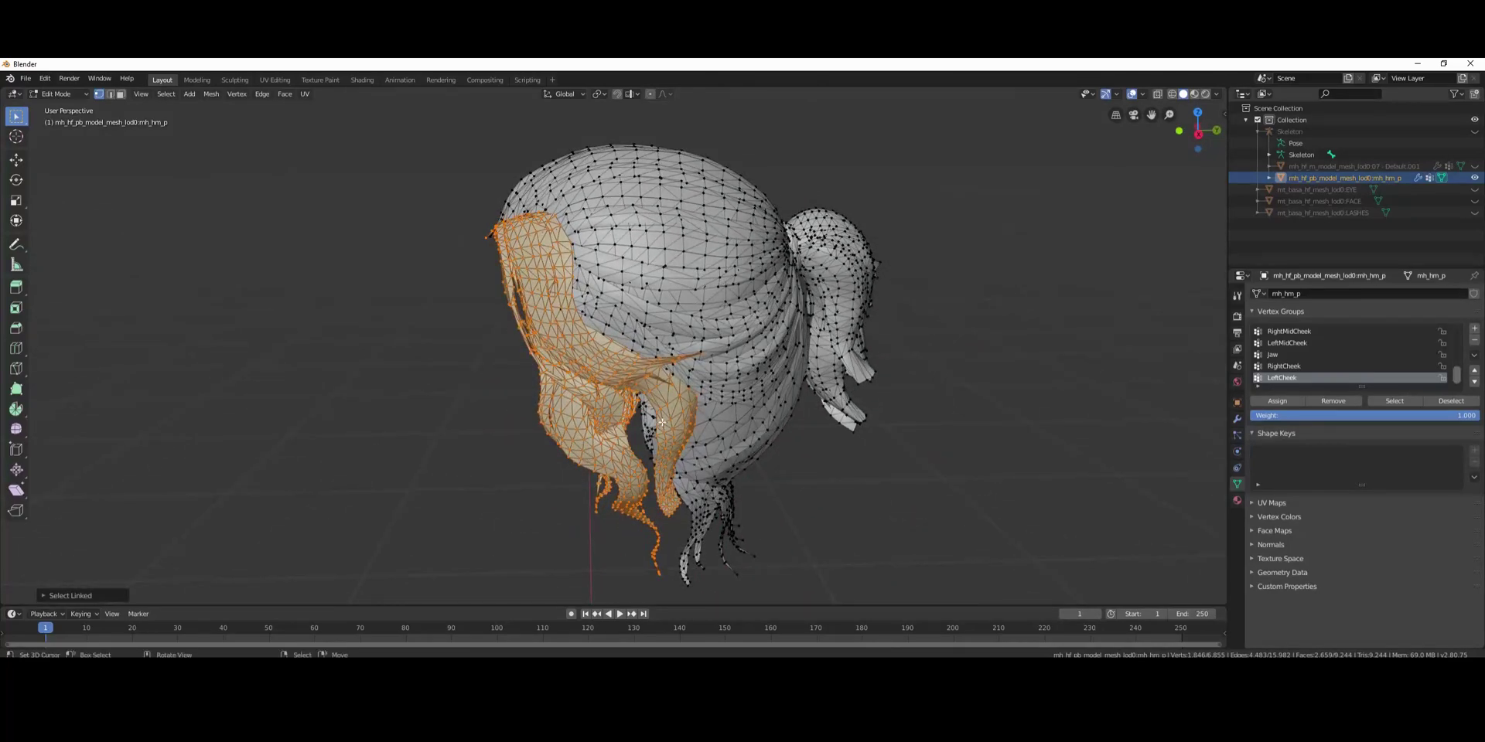
key(shift+l)
- Delete the selected face-framing strands from the ponytail hair and return to Object Mode
middle_drag(670, 421, 805, 397)
key(x)
click(800, 393)
middle_drag(789, 401, 665, 389)
key(ctrl+z)
key(x)
click(664, 387)
key(Tab)
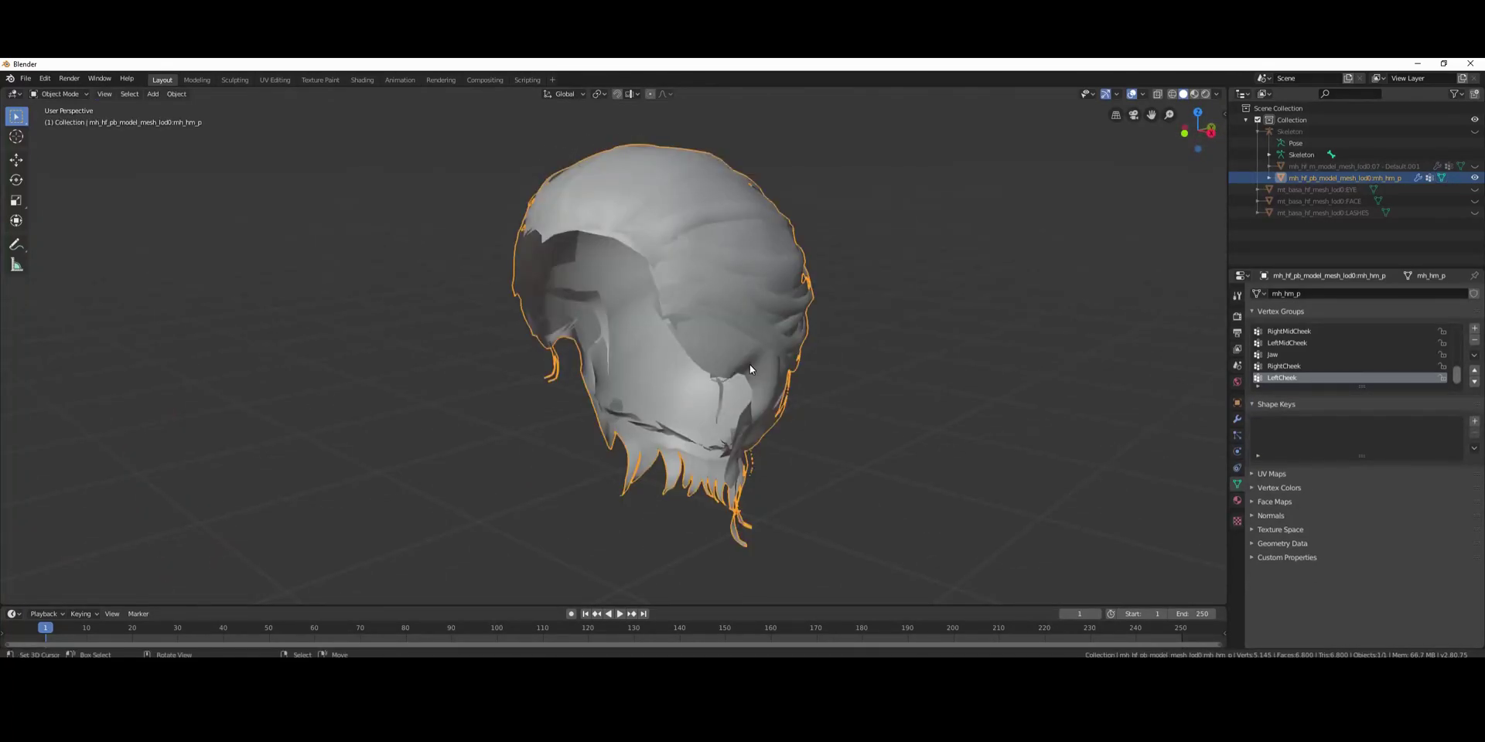
- Unhide the fringe and join it into the ponytail hair mesh, keeping the ponytail hair as the active object
click(1474, 167)
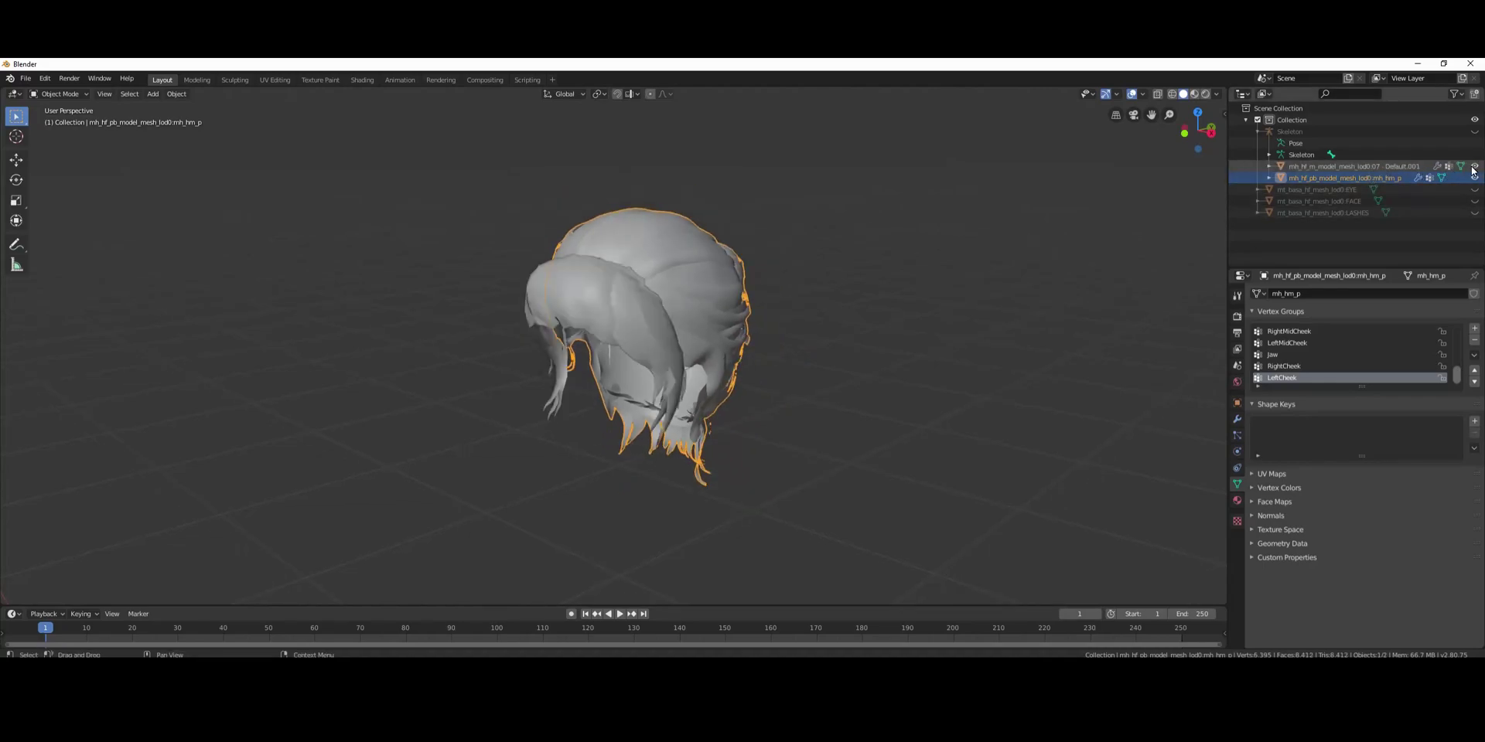
click(1348, 167)
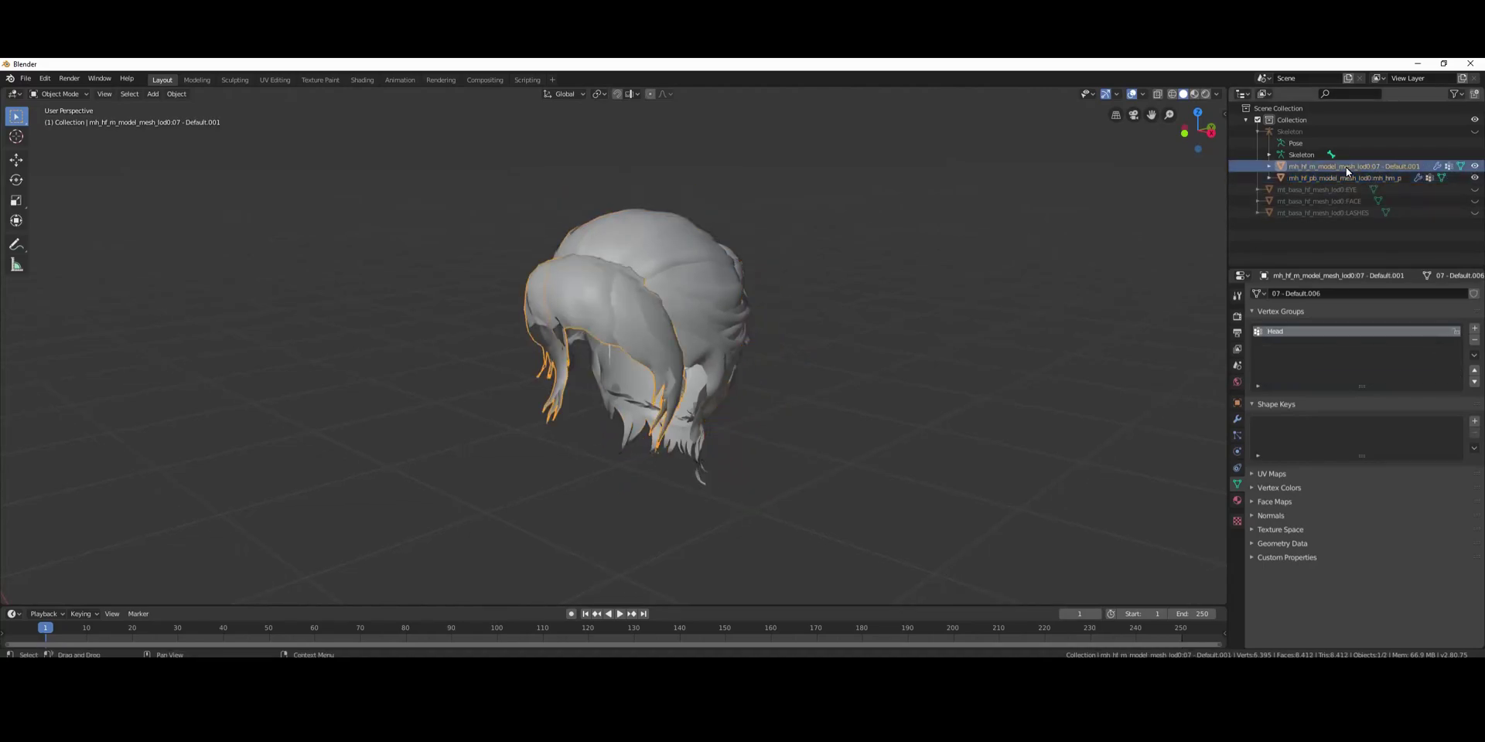
shift+click(711, 249)
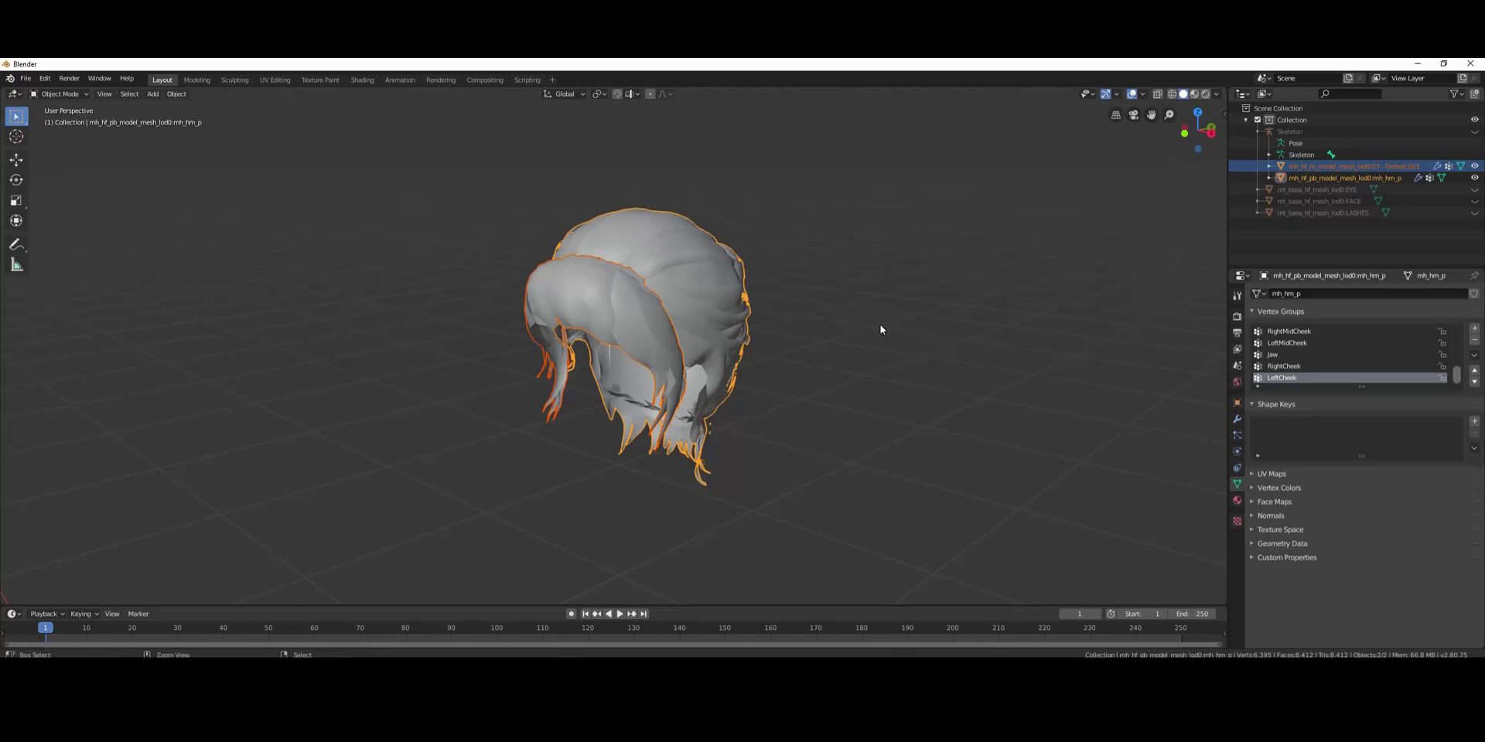
key(Delete)
middle_drag(935, 299, 664, 297)
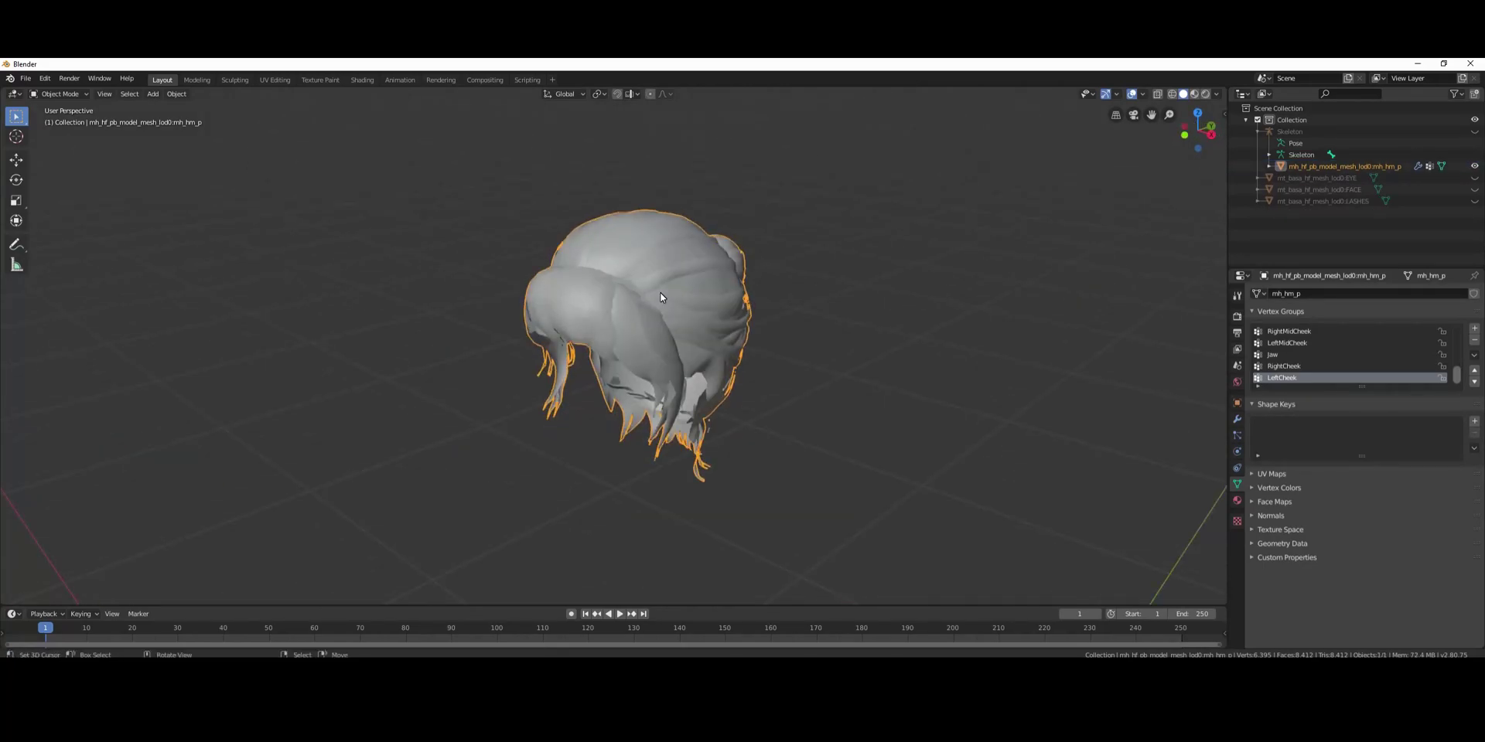
- Select all vertices of the joined hair in Edit Mode and merge them by distance
key(Tab)
key(a)
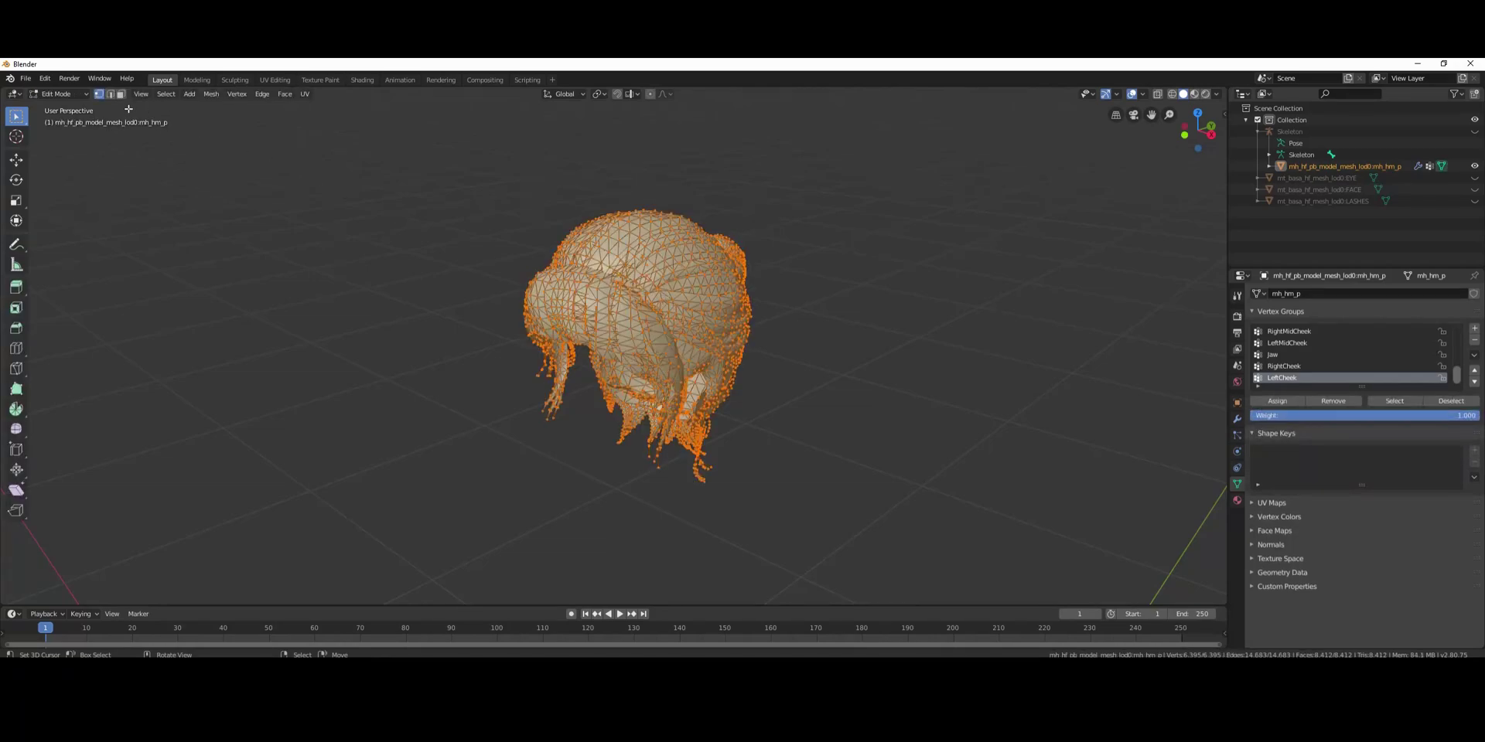
click(211, 94)
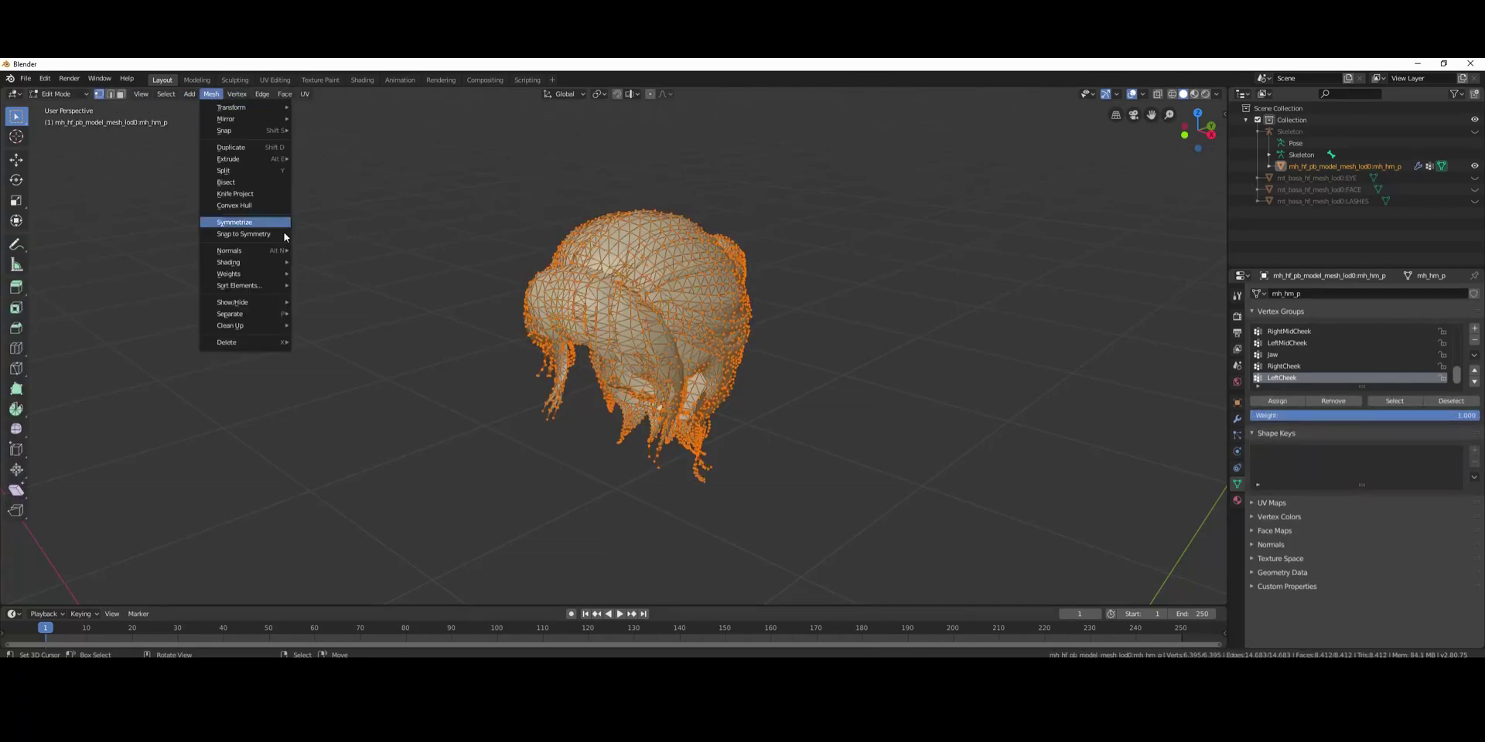
mouse_move(272, 325)
click(355, 417)
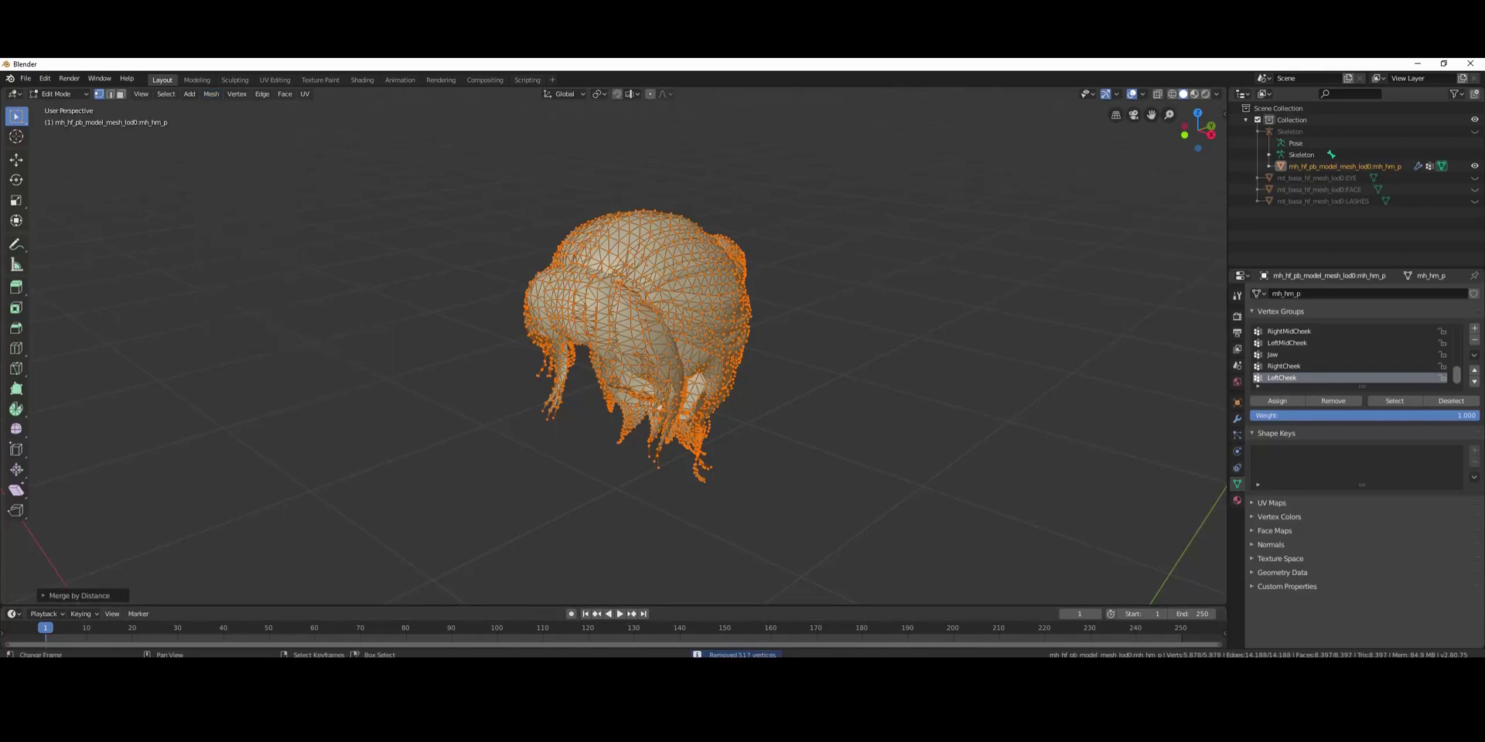
- Increase the merge distance of the Merge by Distance operation and return to Object Mode
click(49, 599)
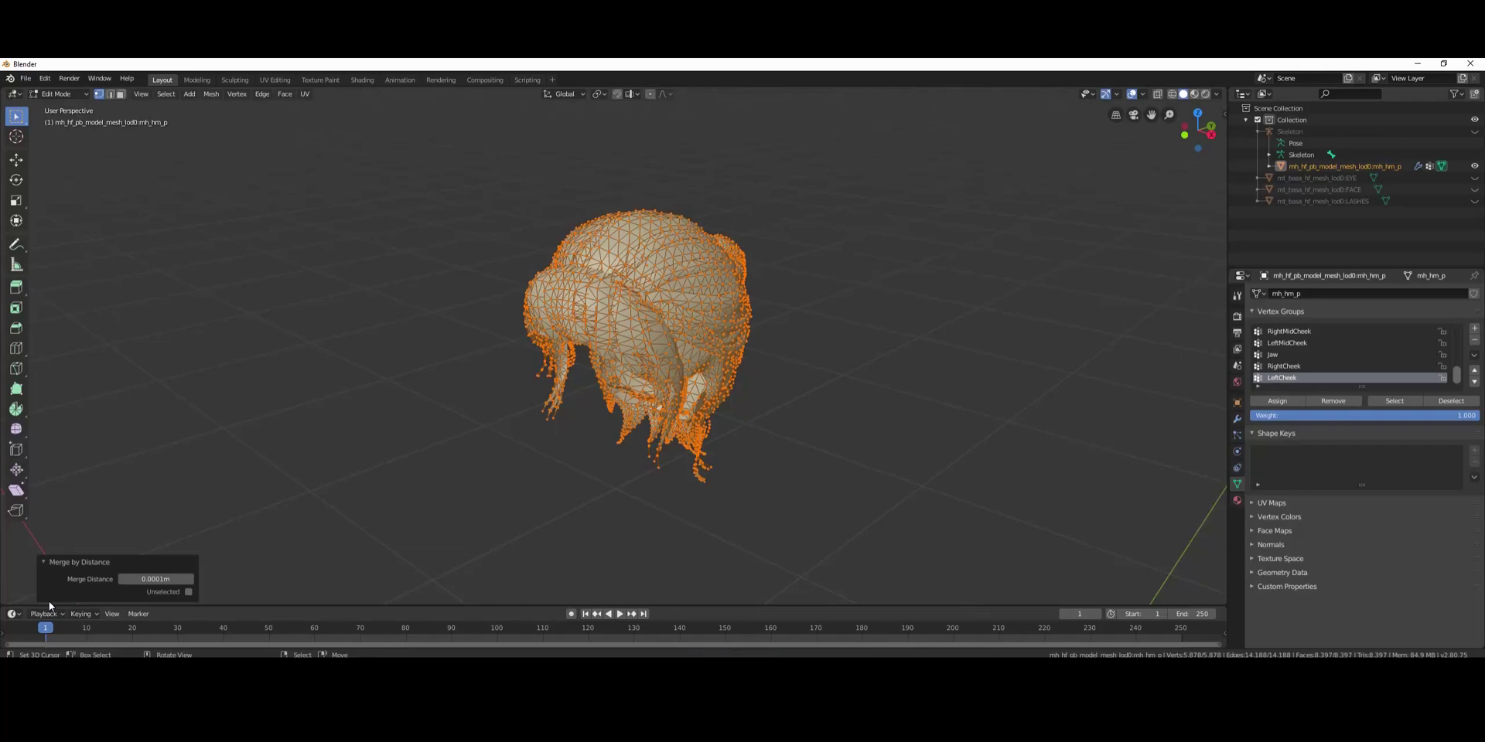
click(158, 580)
click(147, 580)
key(BackSpace)
key(Return)
key(Tab)
middle_drag(837, 419, 767, 392)
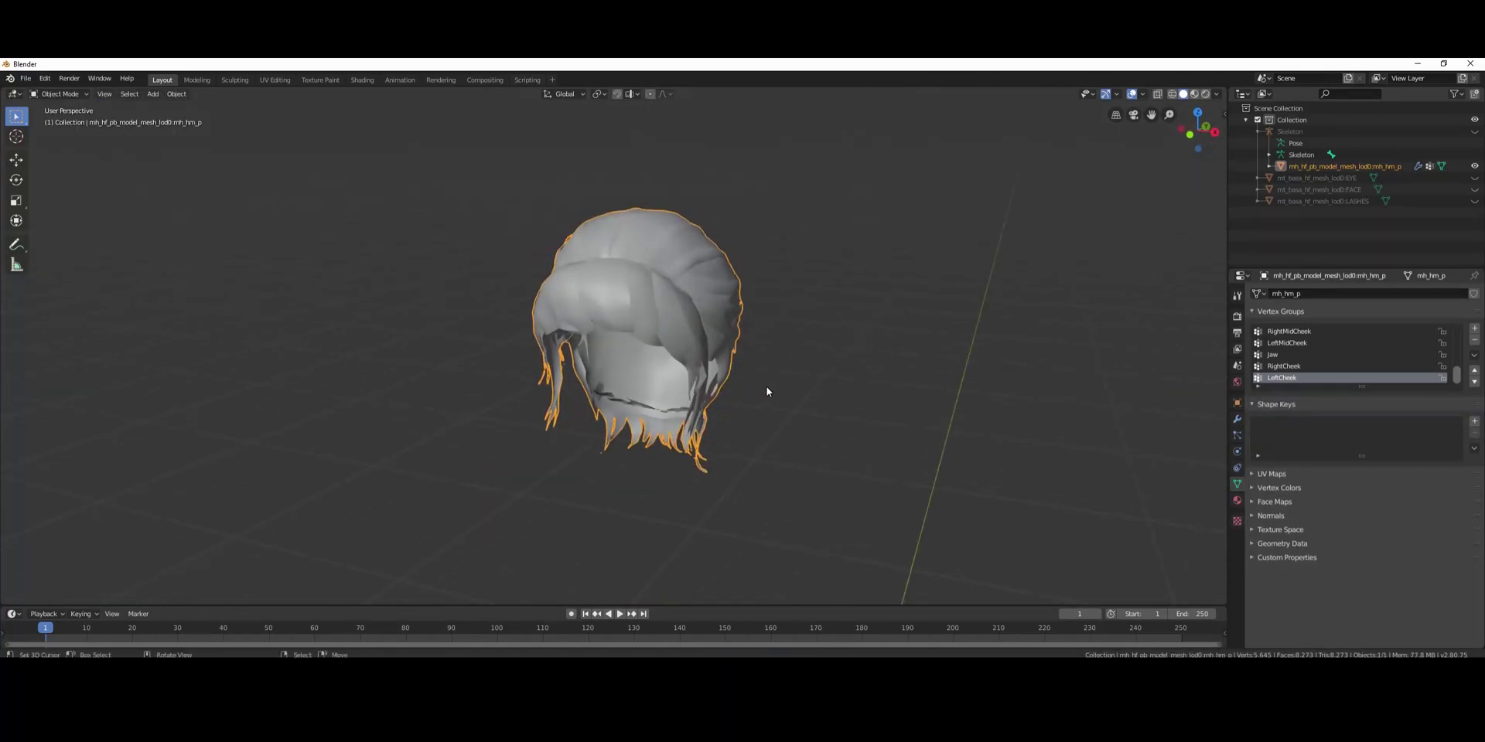
- Unhide the EYE, FACE and LASHES meshes and check the hair's fit on the head from all sides
click(1474, 178)
click(1474, 190)
click(1474, 201)
middle_drag(1020, 258, 657, 187)
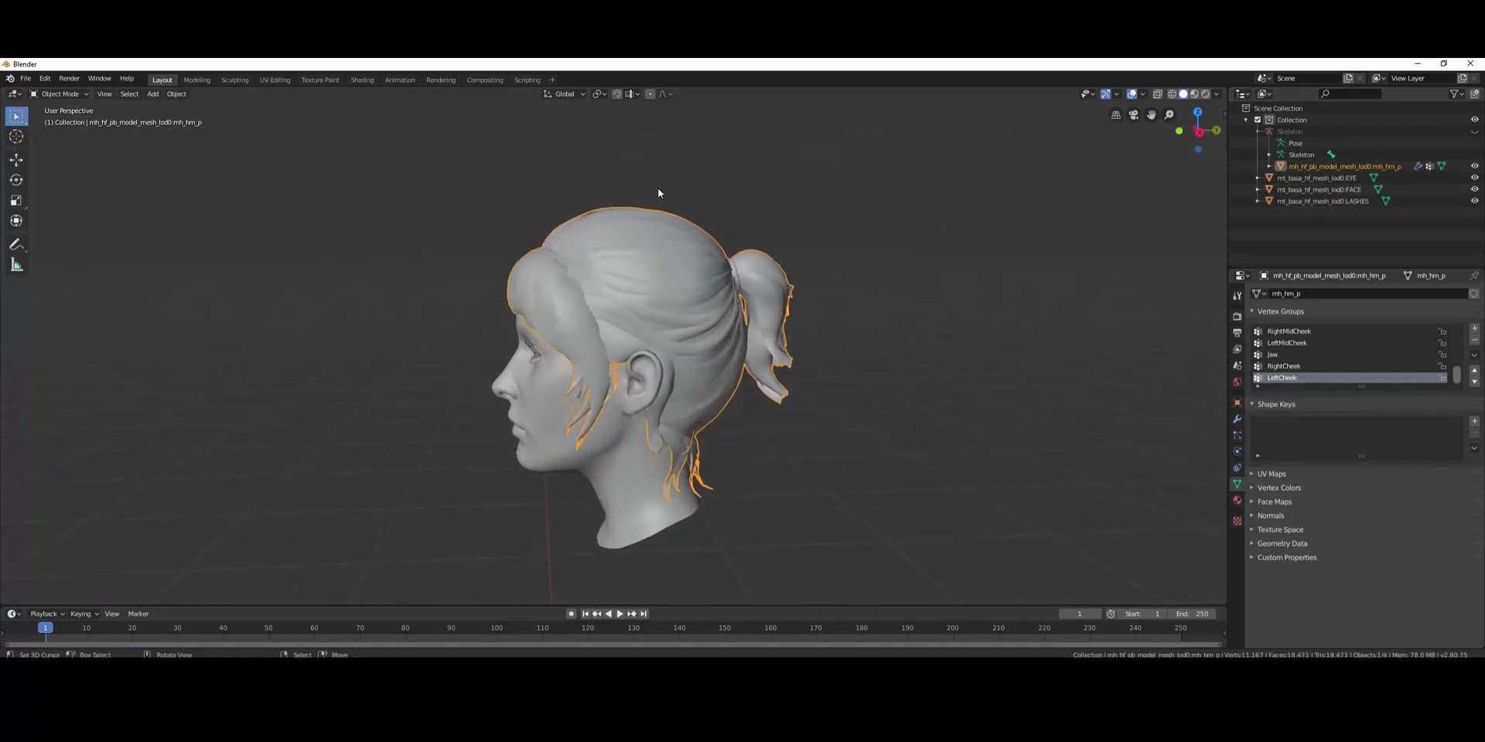
middle_drag(707, 419, 639, 318)
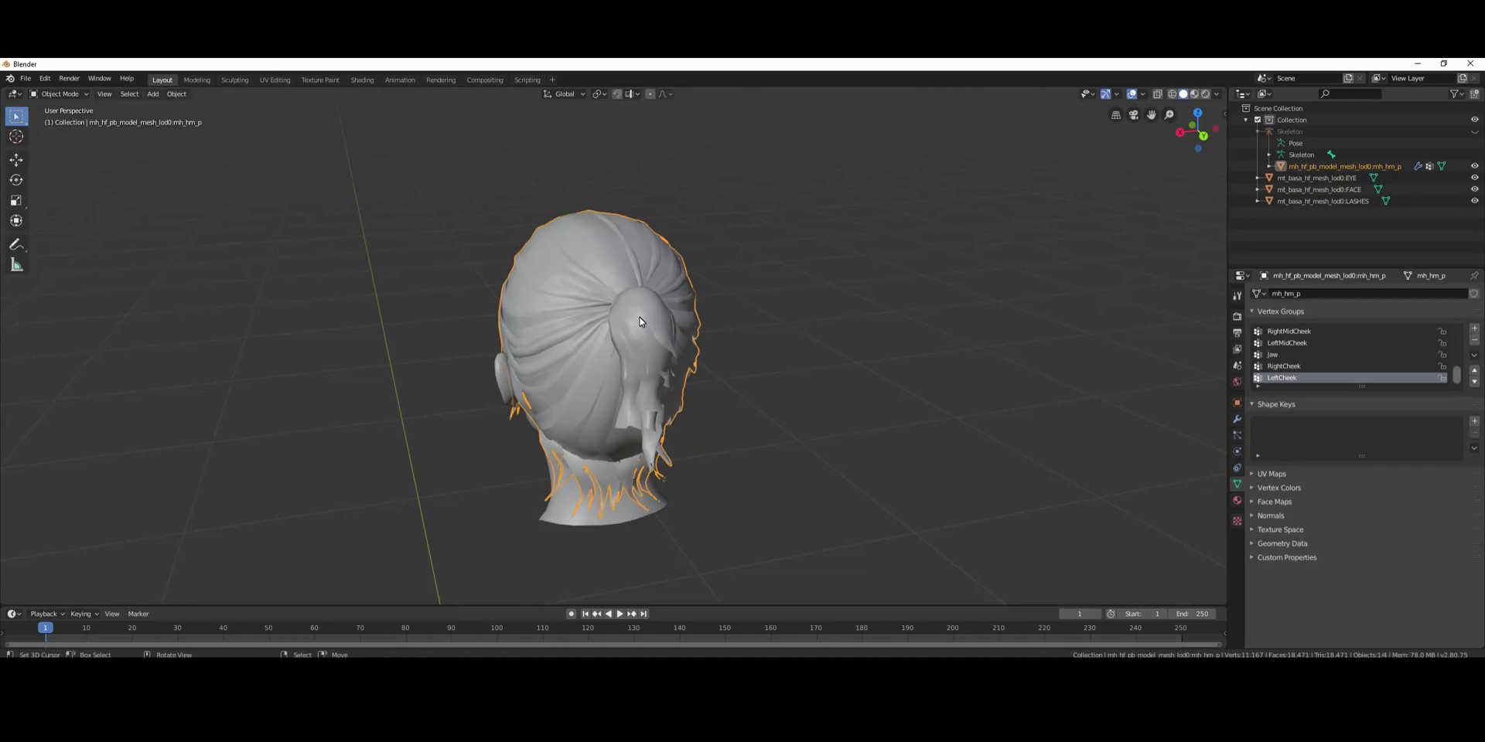
middle_drag(712, 322, 534, 321)
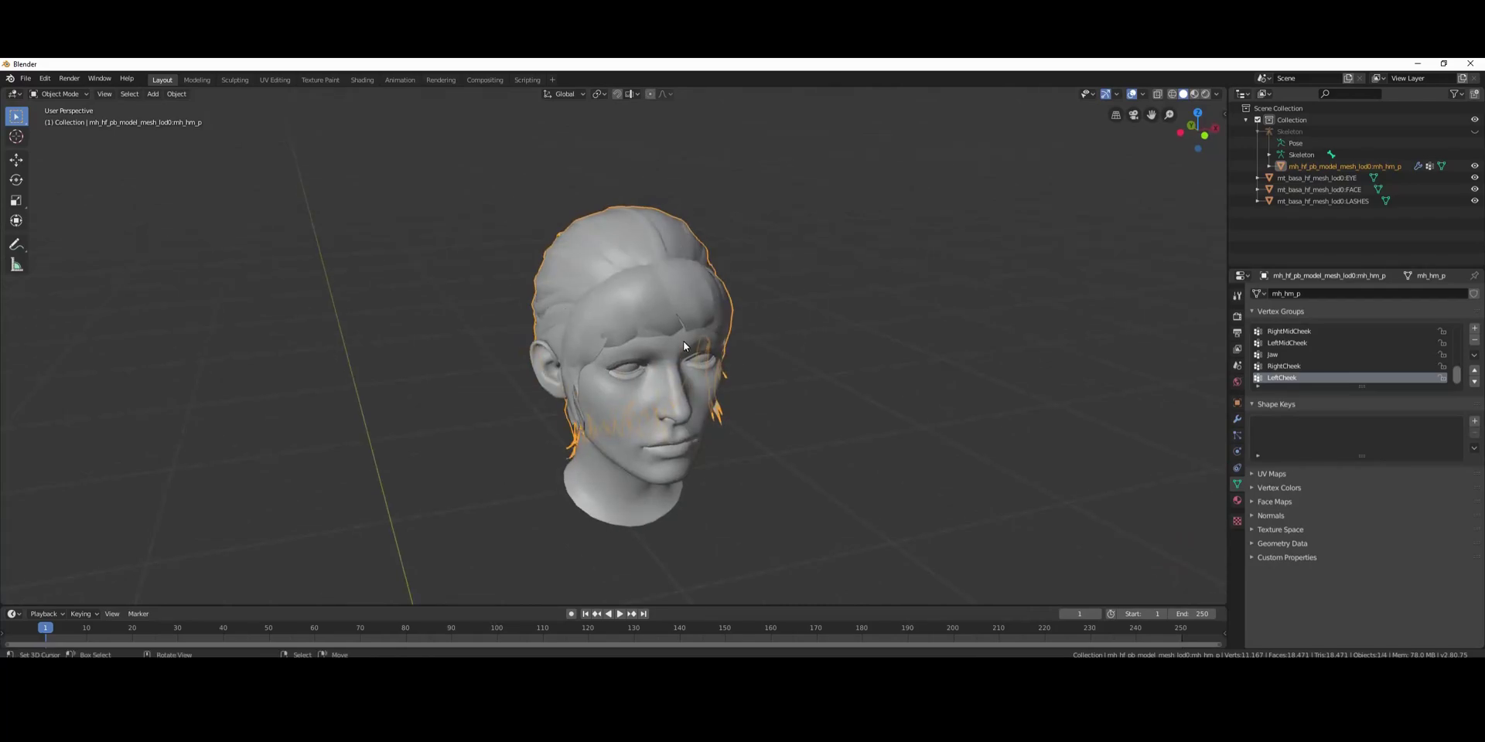
middle_drag(674, 335, 715, 342)
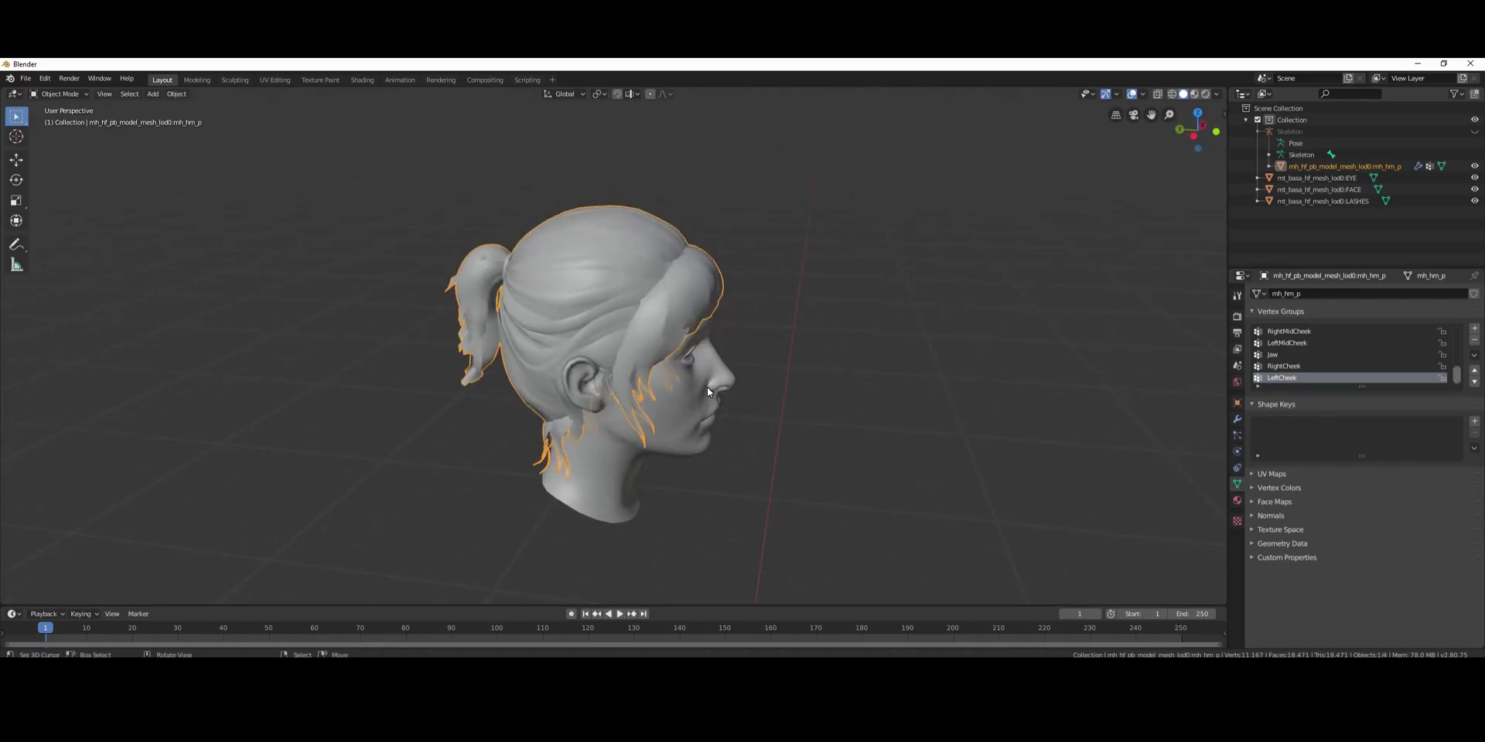
- Compare the head without and with the hair, and inspect the finished hairstyle from several angles
key(h)
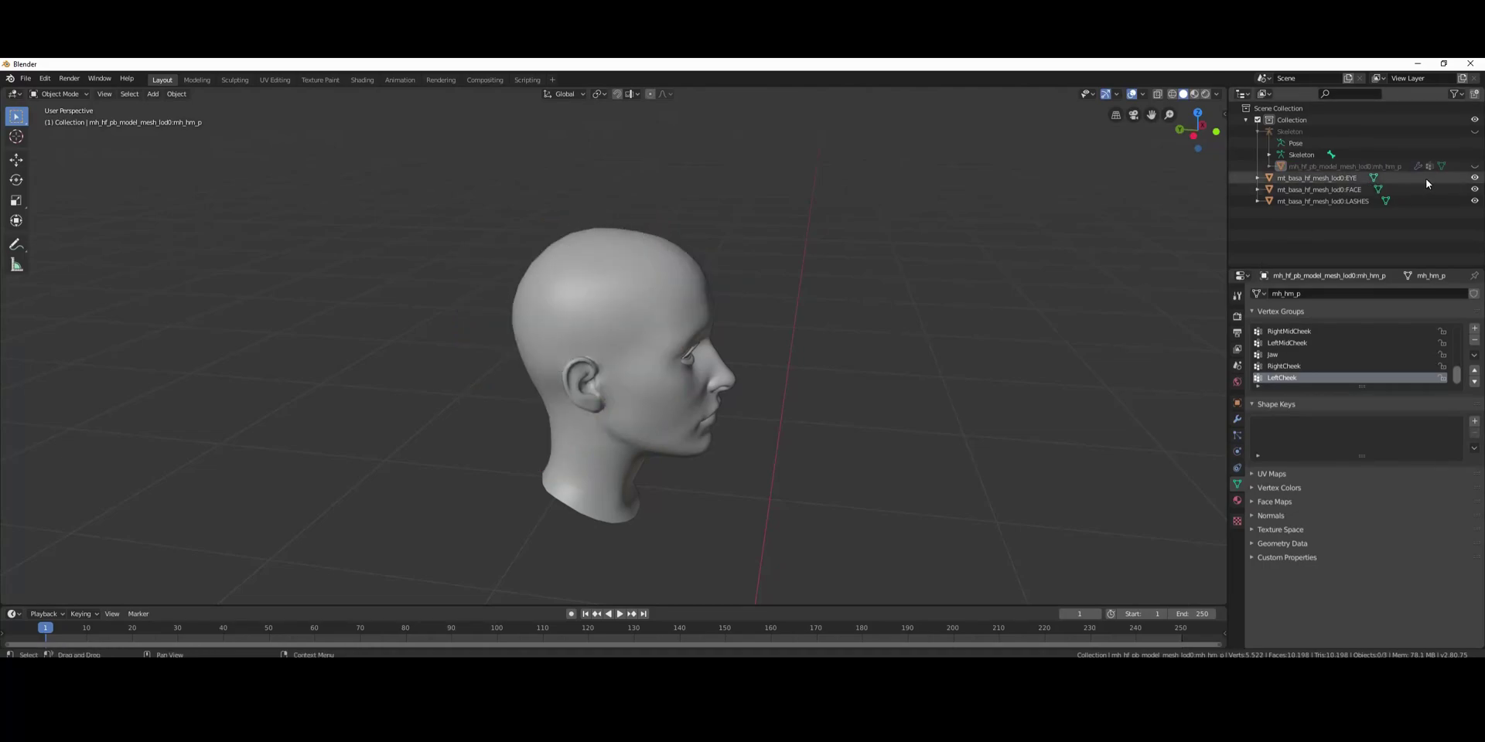
click(1475, 166)
middle_drag(858, 314, 826, 310)
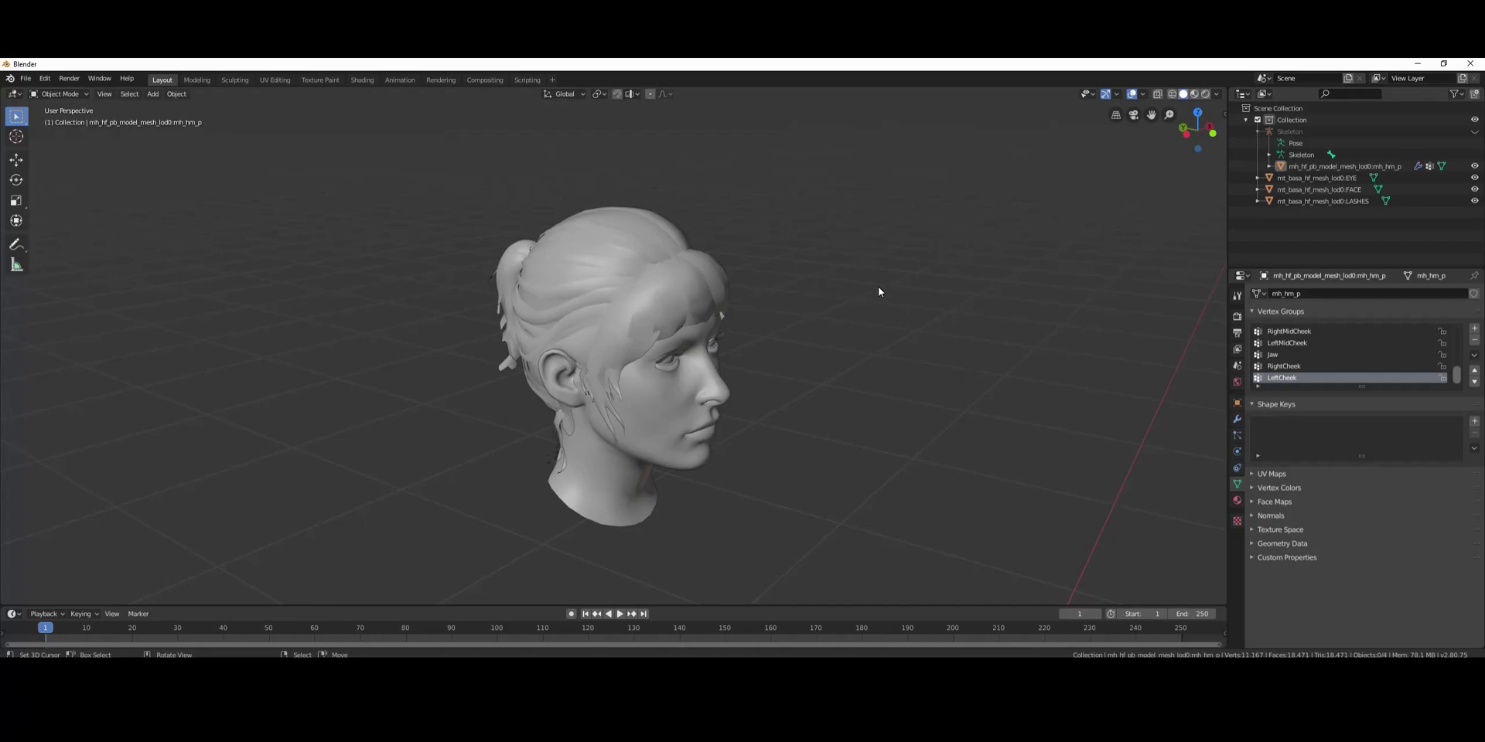
middle_drag(879, 291, 661, 288)
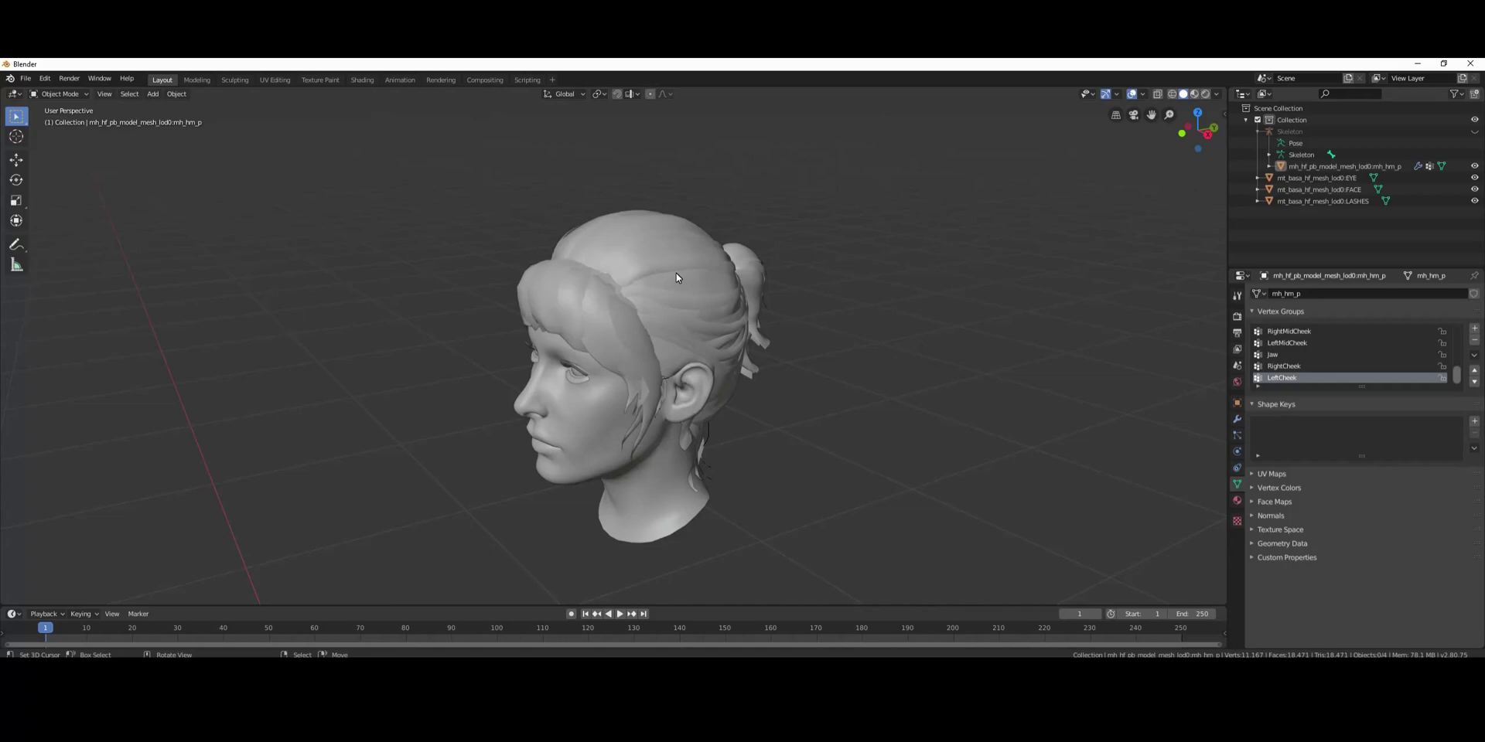
middle_drag(712, 321, 629, 292)
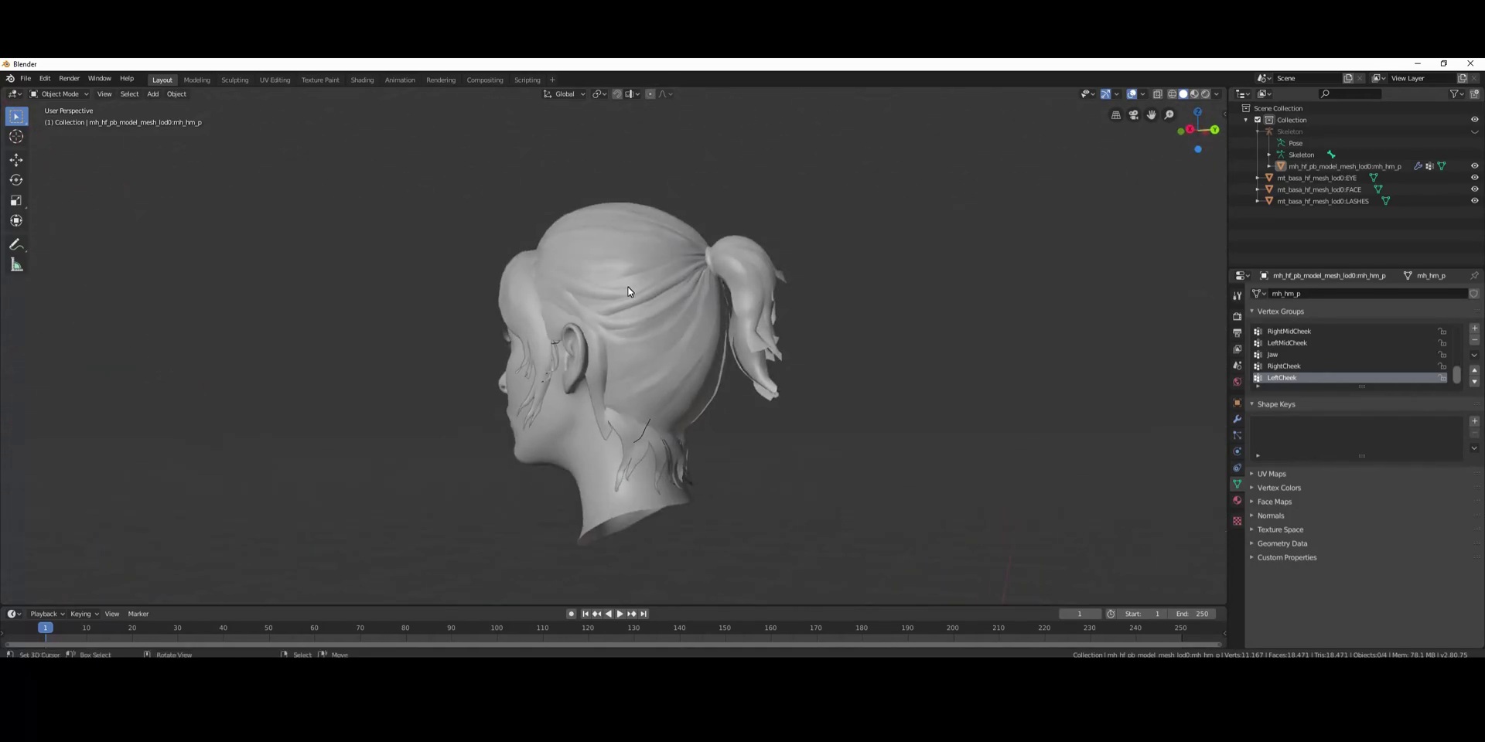
middle_drag(759, 290, 380, 326)
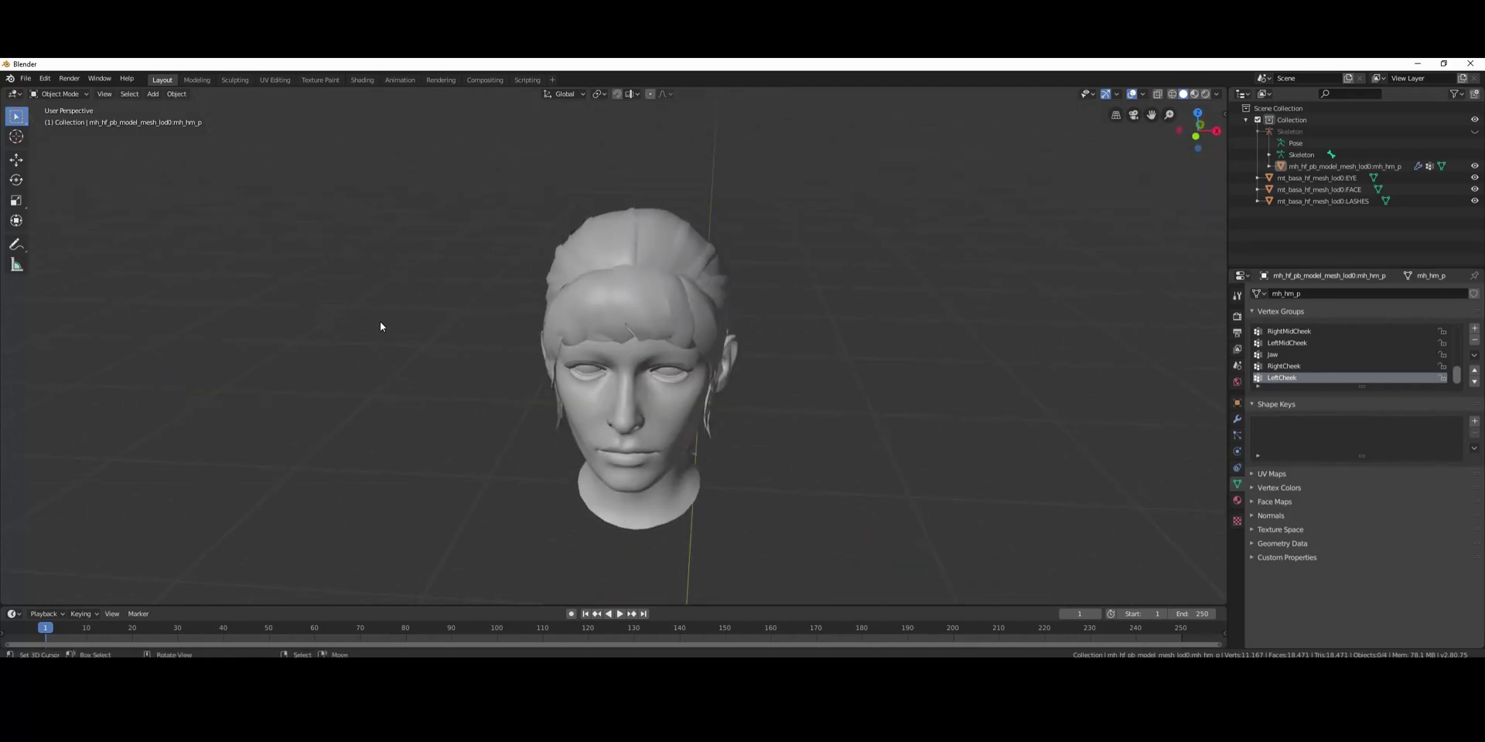
scroll(634, 416, up, 2)
middle_drag(635, 416, 697, 409)
click(751, 294)
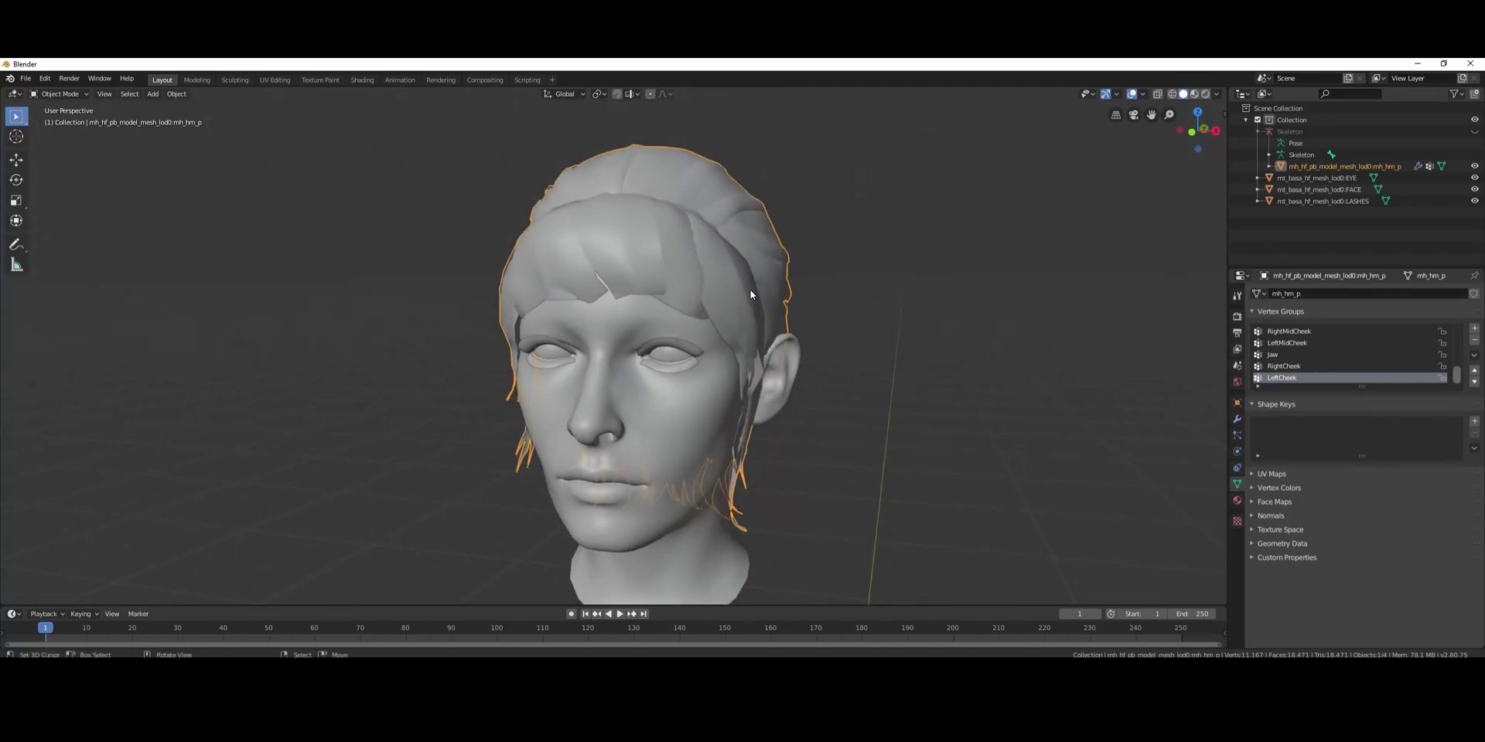
- Duplicate the finished lod0 hair mesh in place
key(shift+d)
right_click(1000, 392)
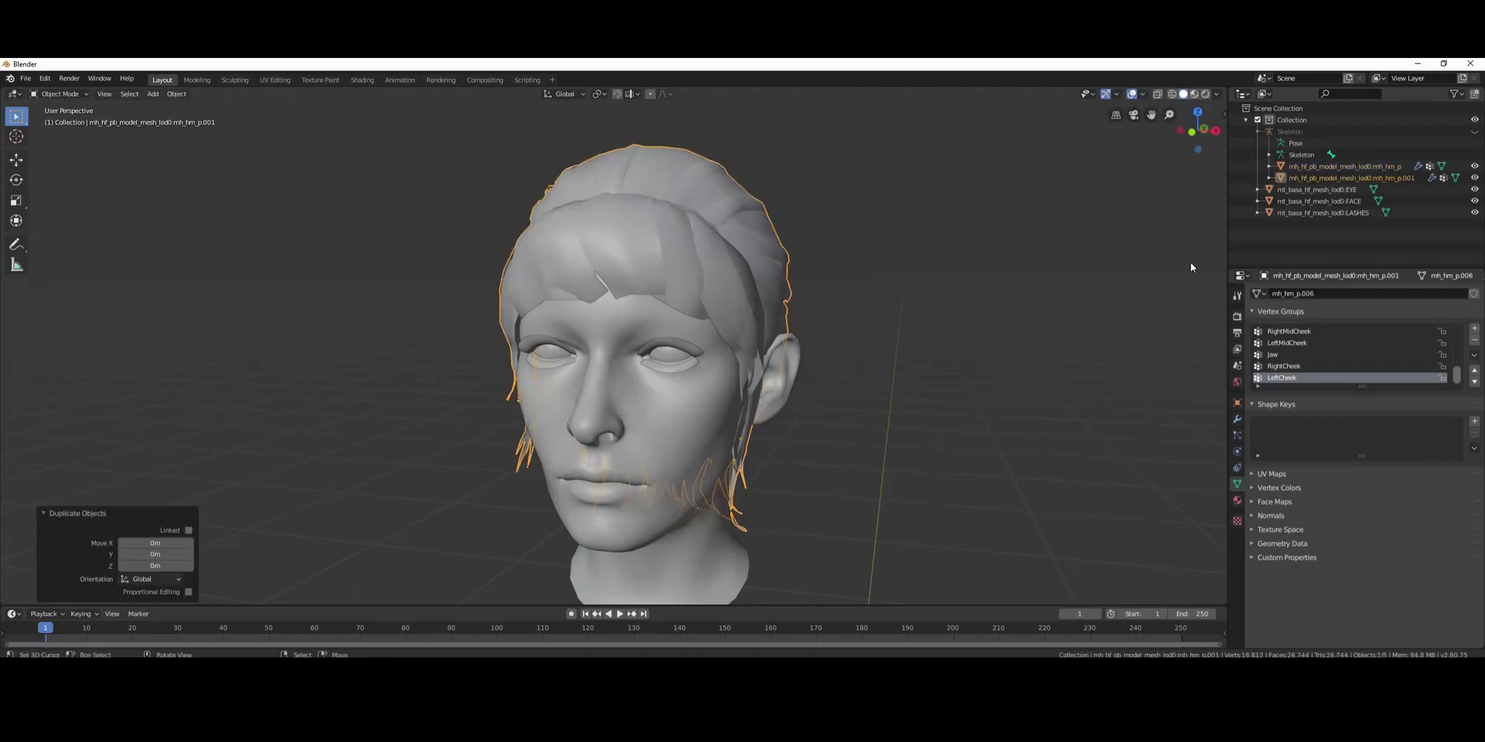
click(1365, 180)
key(shift+d)
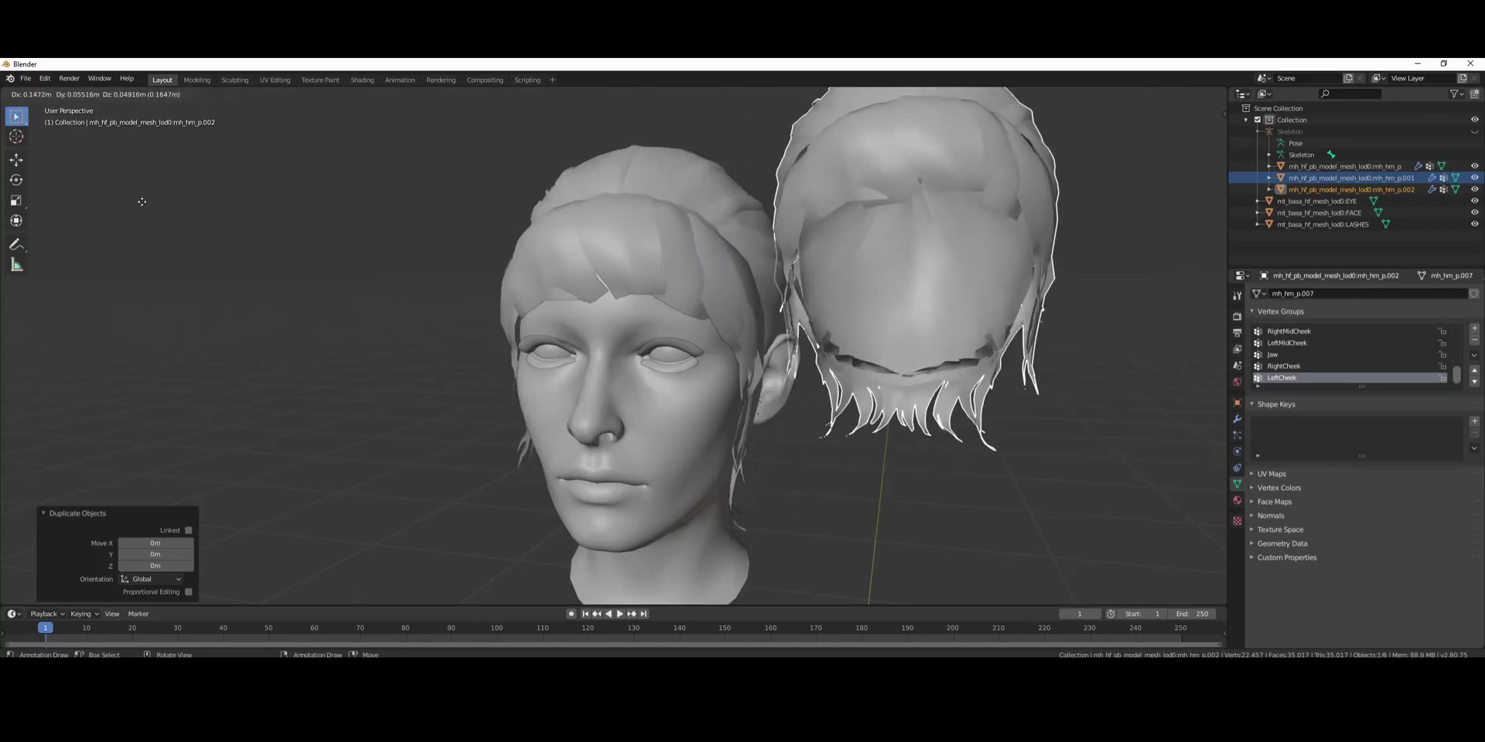
click(124, 210)
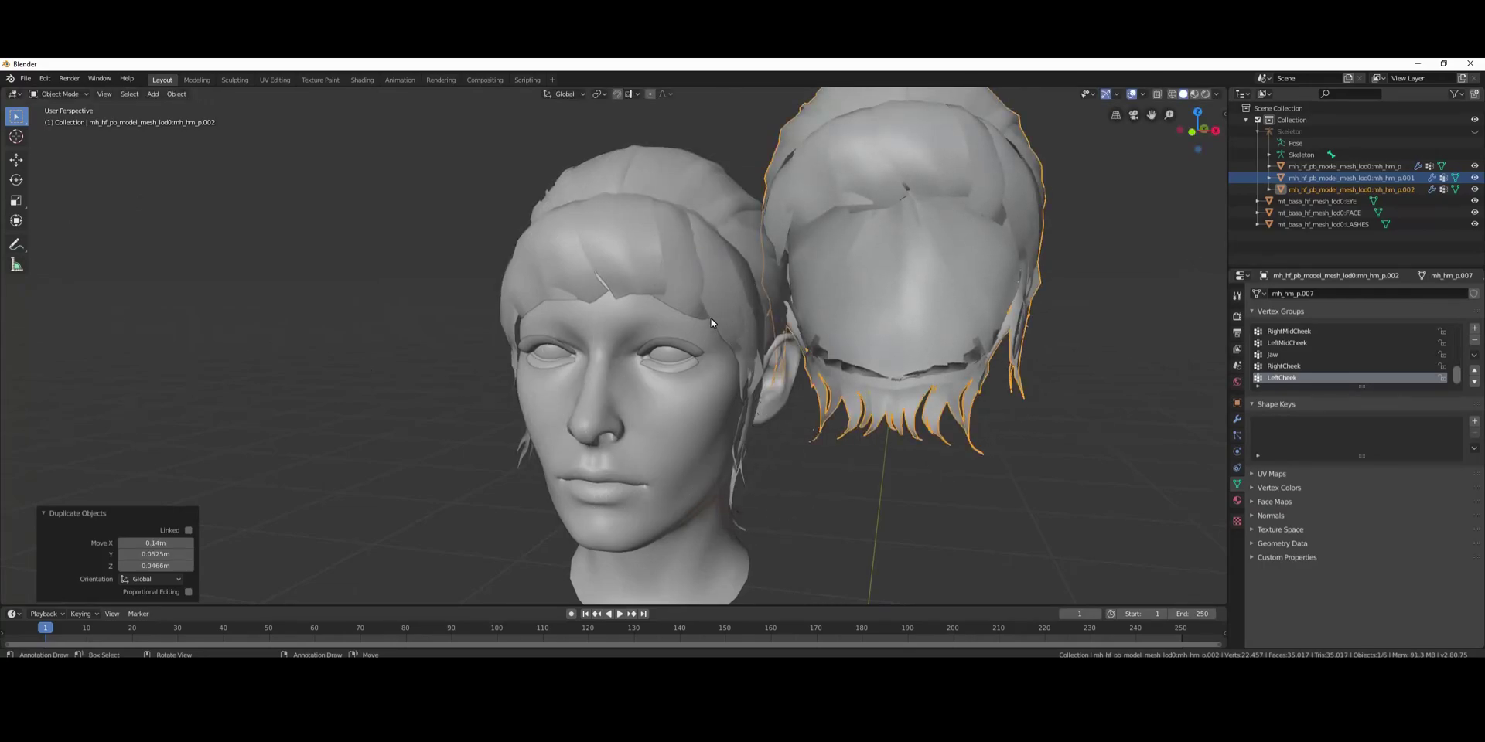
key(Delete)
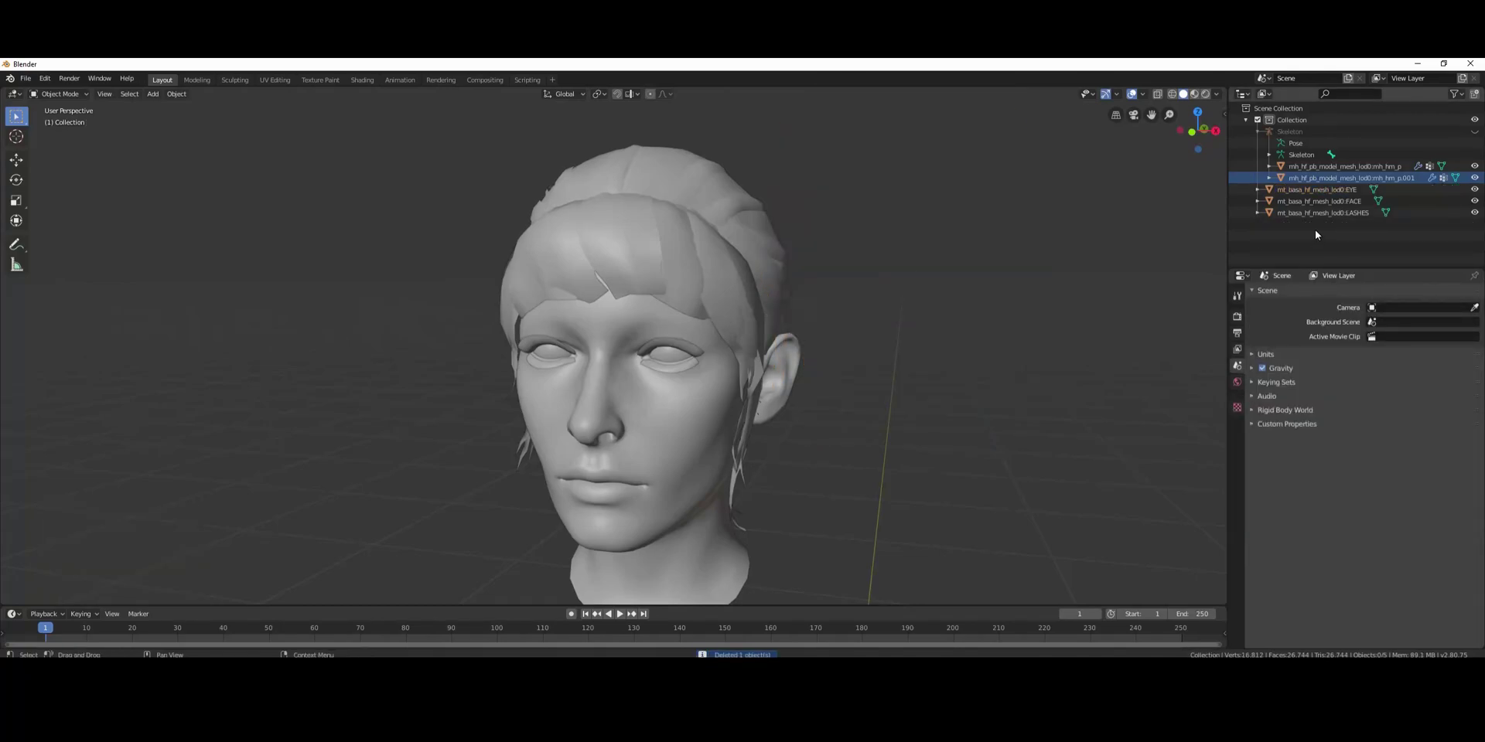
- Rename the duplicated hair mesh to mh_hf_pb_model_mesh_lod1:mh_hm_p
double_click(1366, 182)
click(1372, 179)
key(BackSpace)
text(1)
key(Return)
- Duplicate the lod1 hair mesh in place and rename the copy to mh_hf_pb_model_mesh_lod2:mh_hm_p
key(shift+d)
key(Escape)
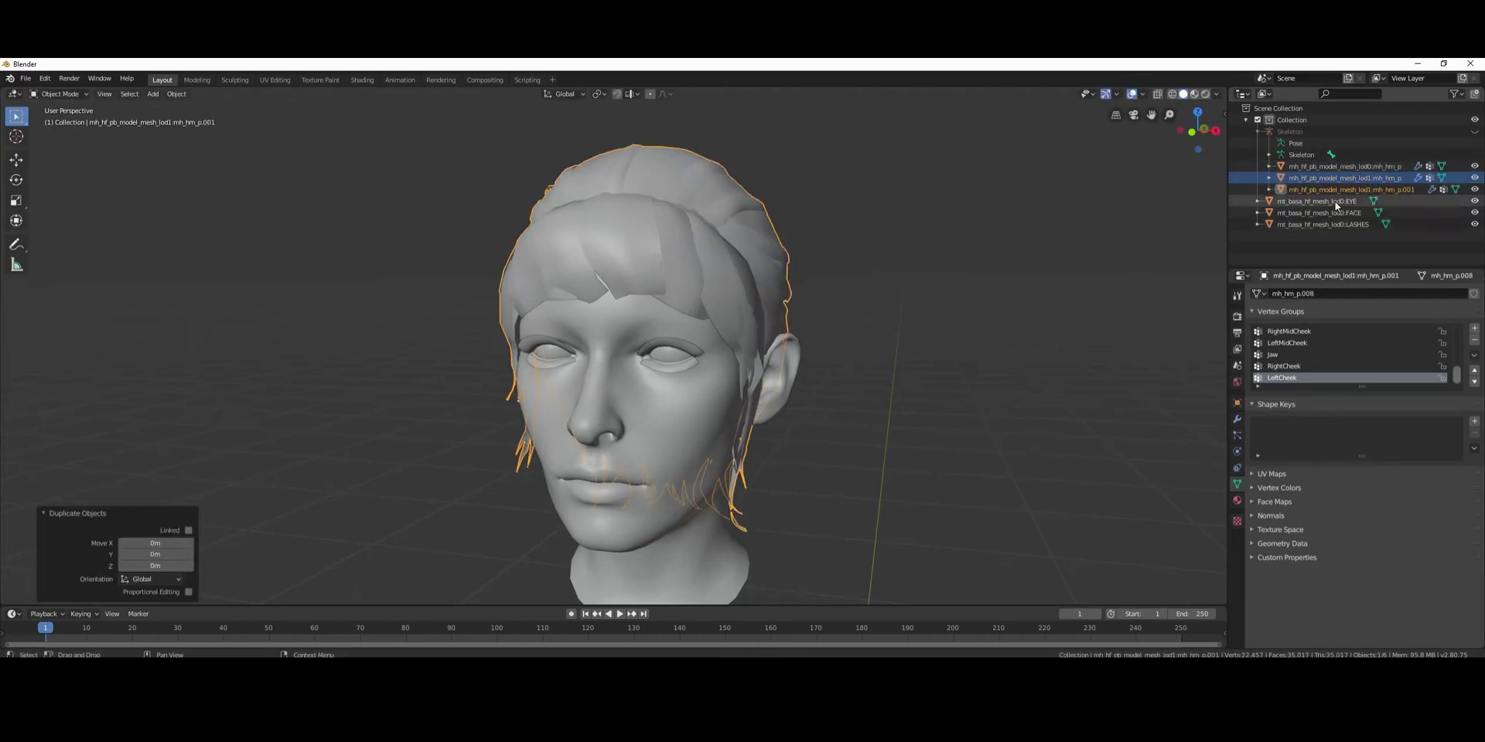
double_click(1378, 191)
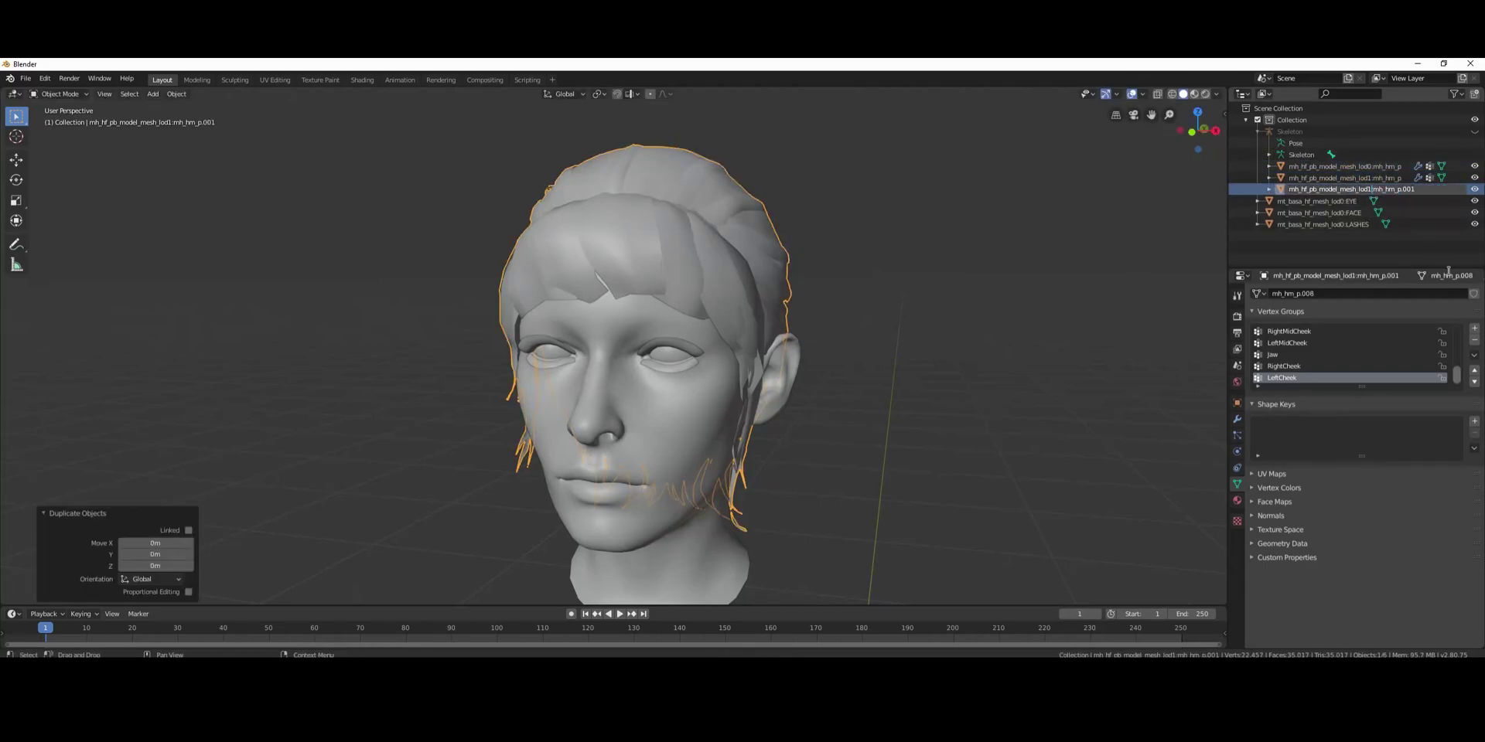
key(Return)
- Duplicate the lod2 hair mesh in place and rename the copy to mh_hf_pb_model_mesh_lod3:mh_hm_p
key(shift+d)
right_click(1060, 331)
click(1368, 201)
double_click(1370, 200)
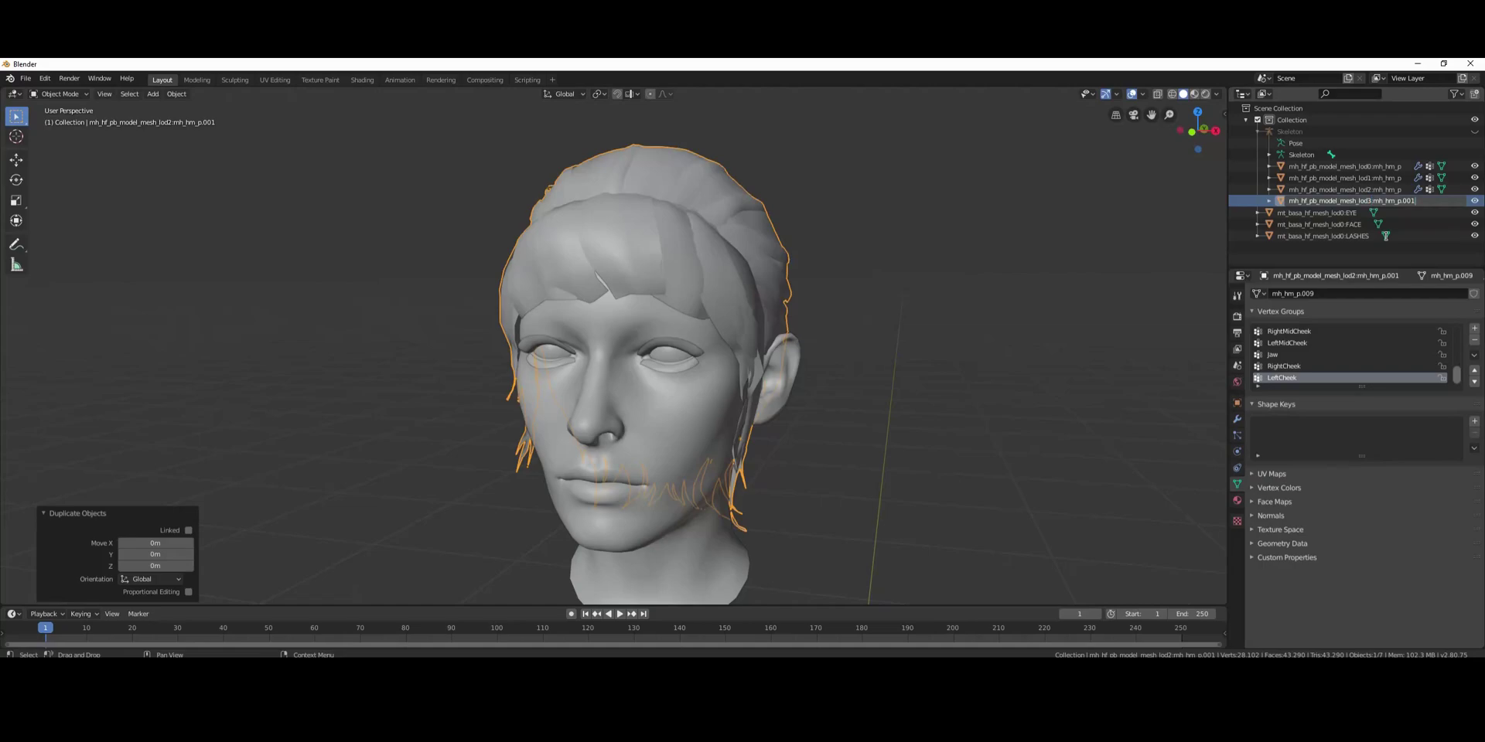
key(BackSpace)
key(Return)
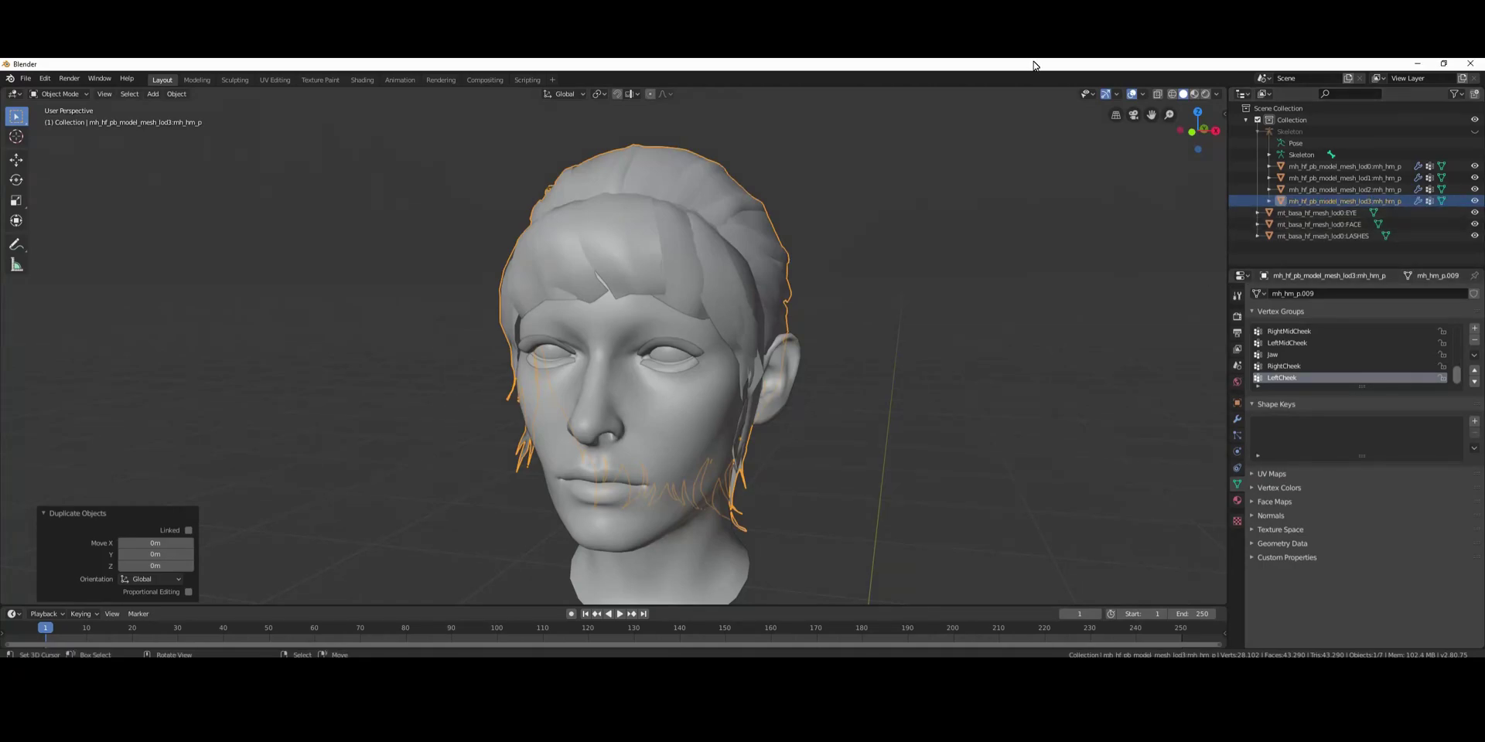
- Duplicate the lod3 hair mesh in place and rename the copy to mh_hf_pb_model_mesh_lod4:mh_hm_p
key(shift+d)
right_click(1036, 303)
double_click(1372, 214)
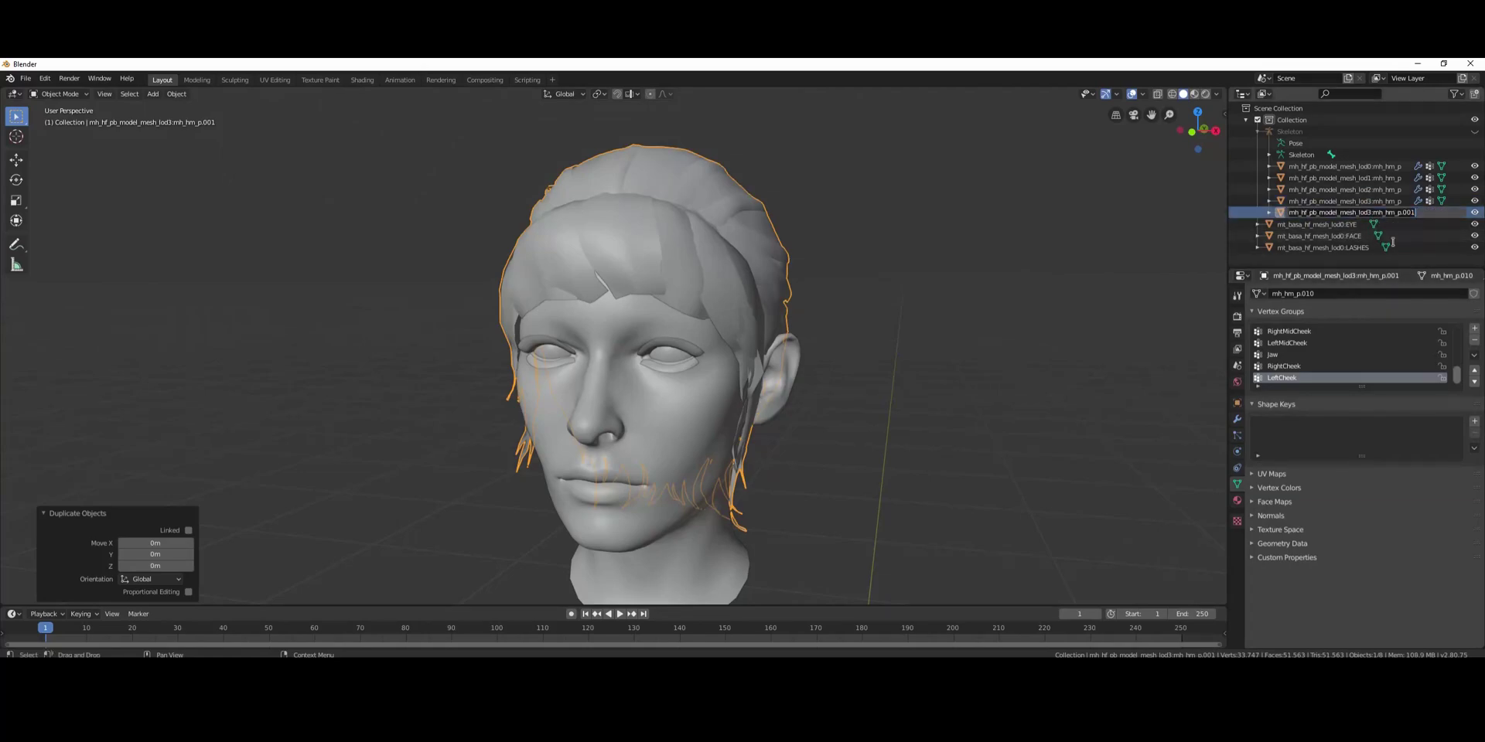
click(1371, 213)
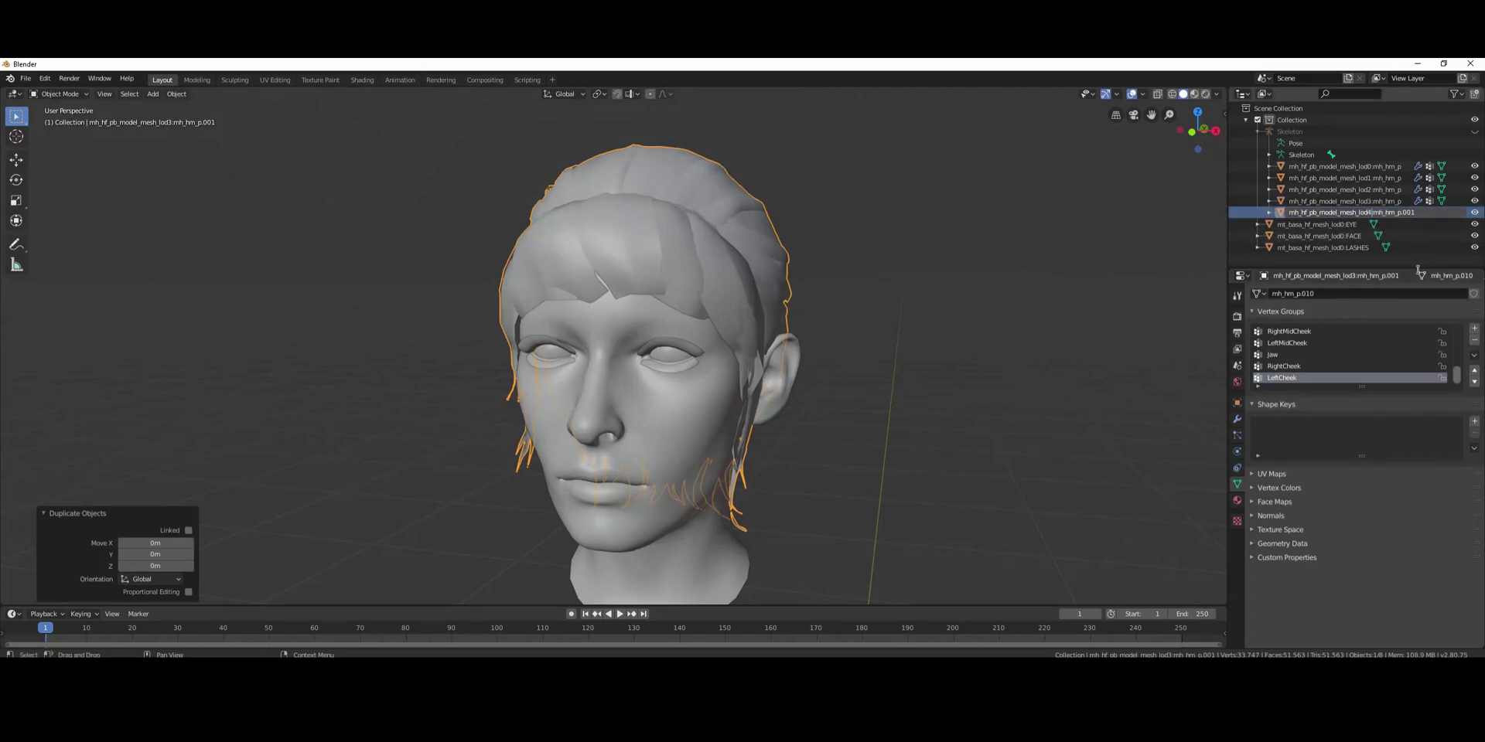
key(Return)
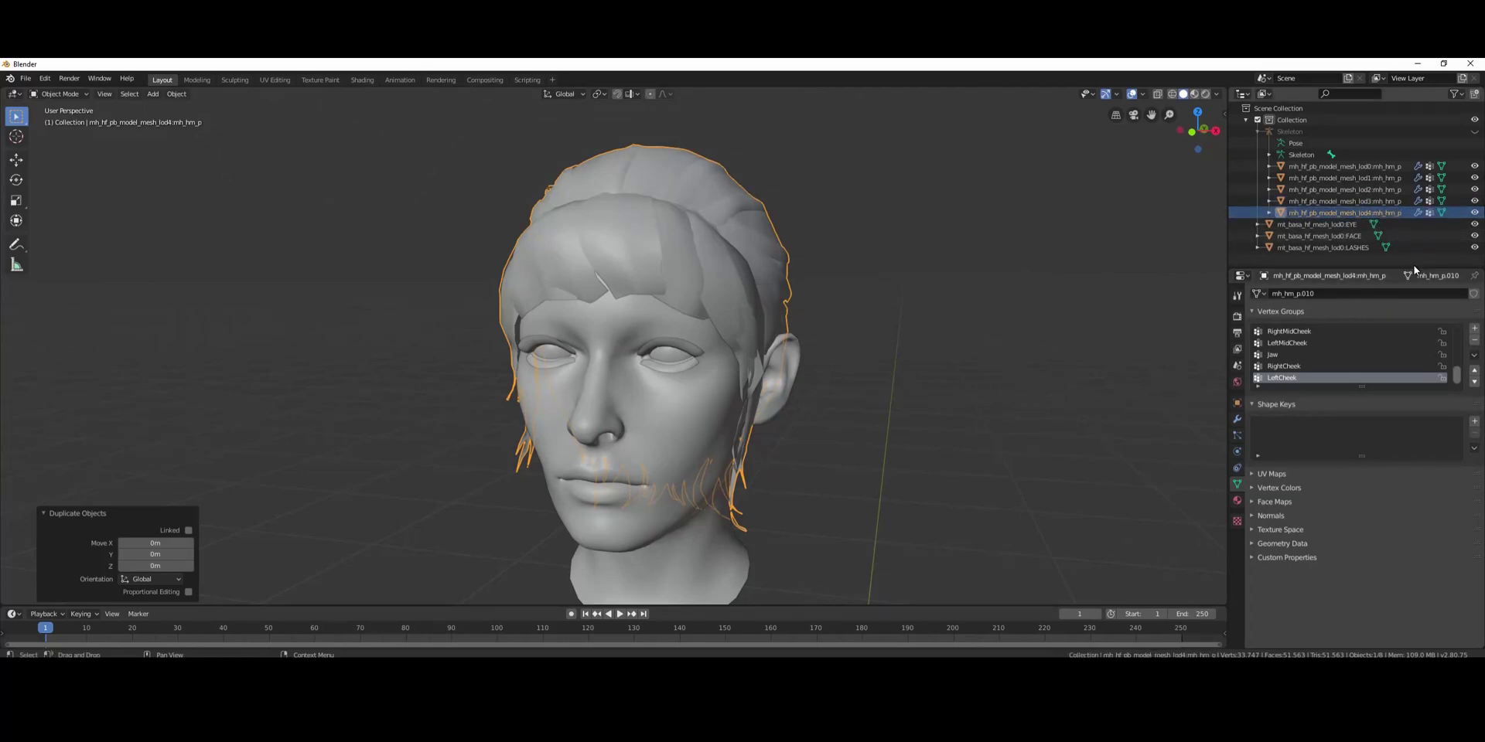
- Duplicate the lod4 hair mesh in place and rename the copy to mh_hf_pb_model_mesh_lod5:mh_hm_p
key(shift+d)
right_click(1133, 298)
double_click(1379, 224)
click(1372, 224)
key(BackSpace)
text(5:mh_hm_p)
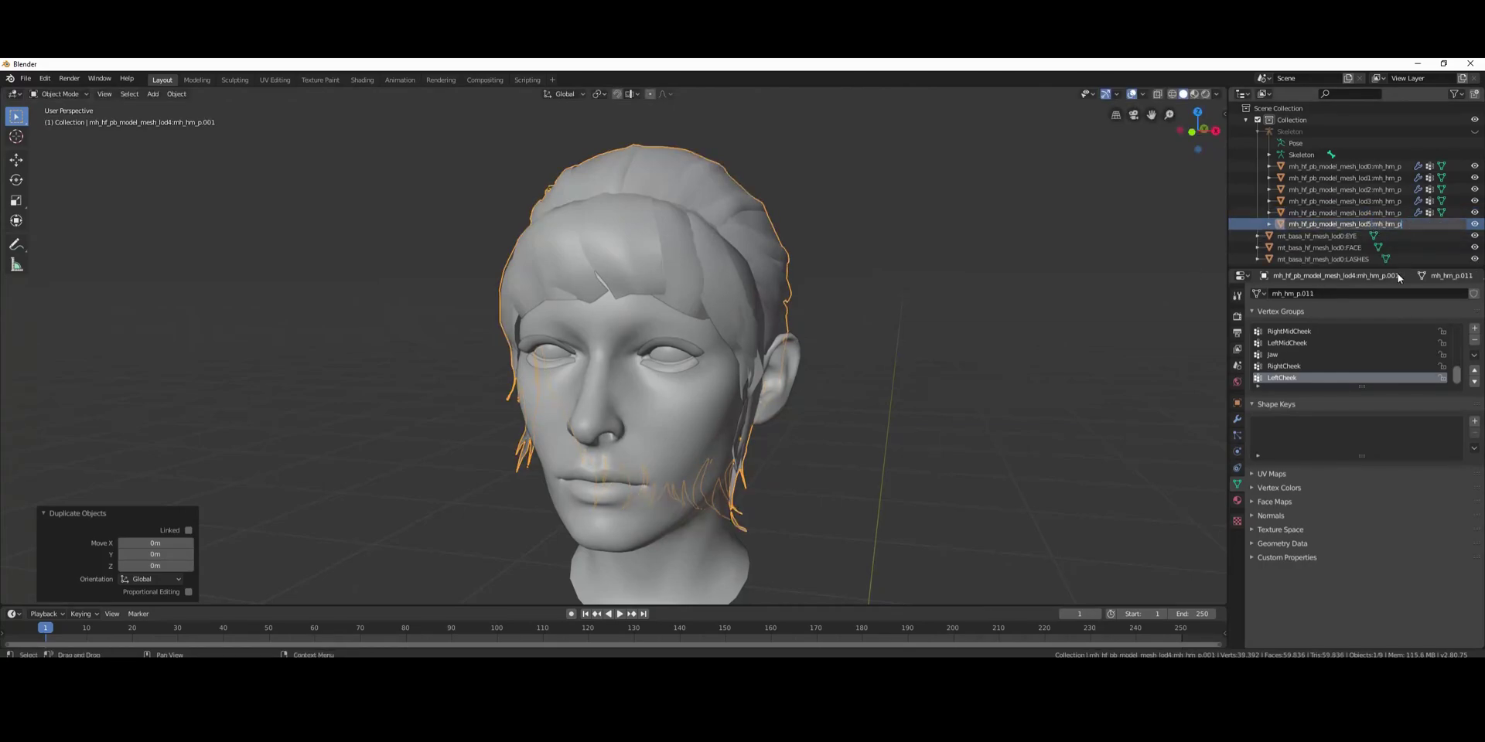
key(Return)
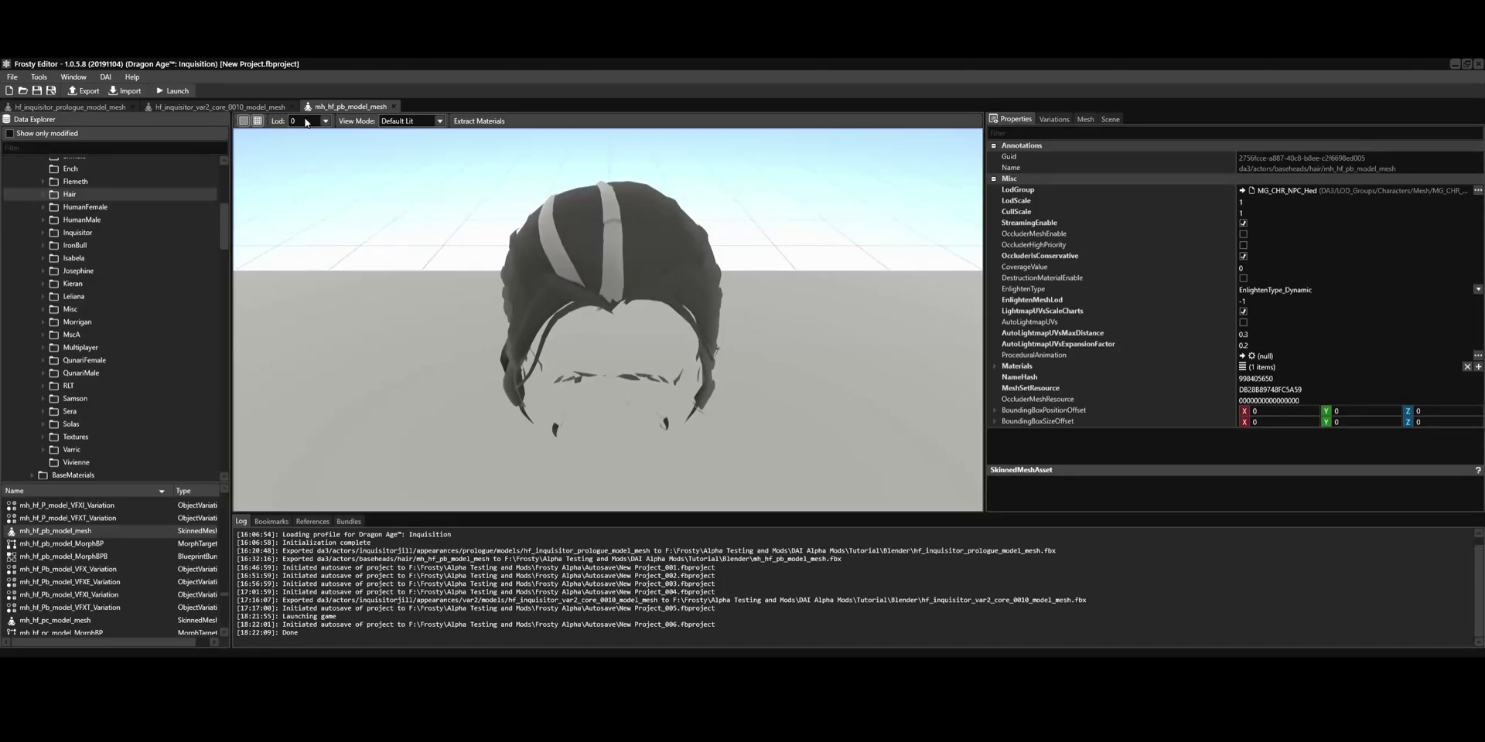
- Check in Frosty Editor which LOD levels the mh_hf_pb_model_mesh asset has, and return to Blender
click(310, 121)
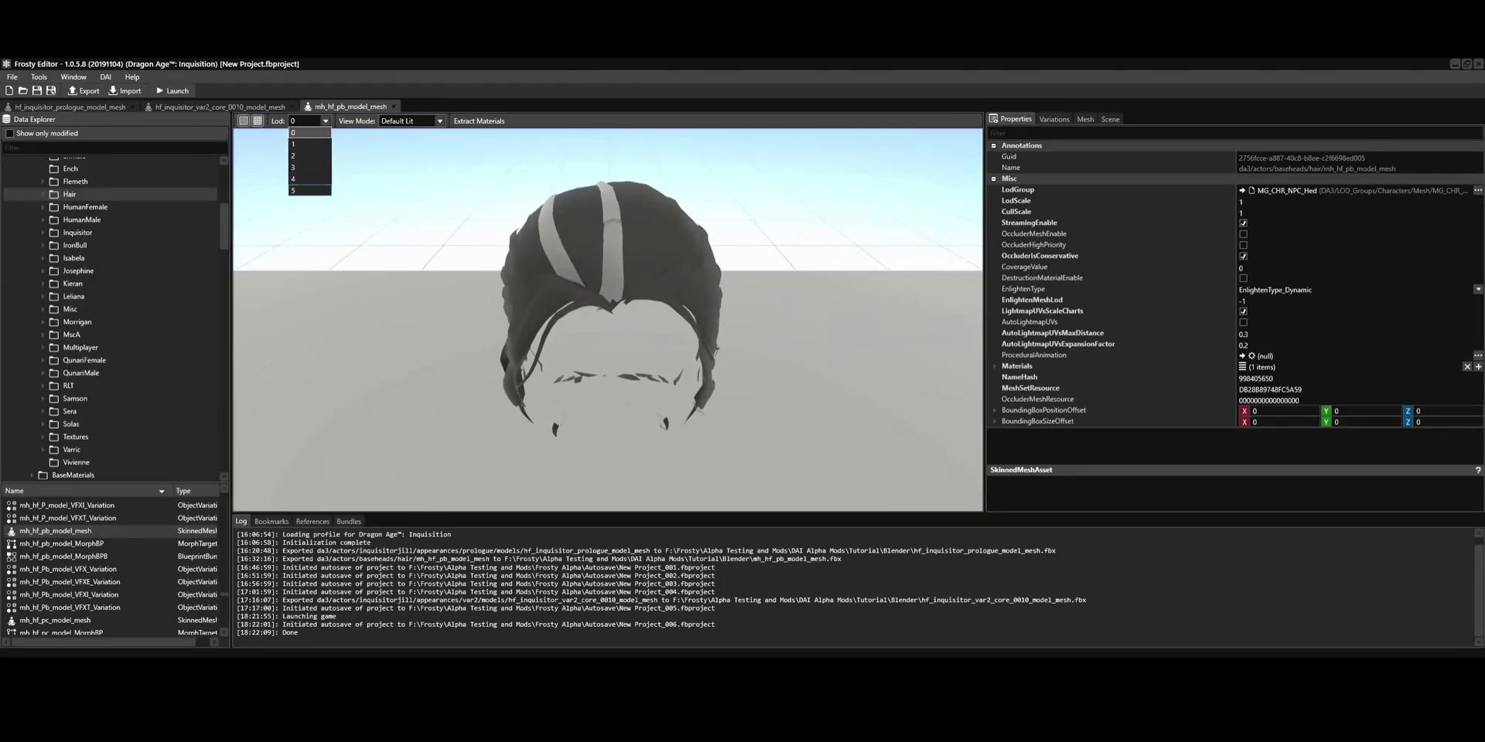
click(500, 672)
click(566, 631)
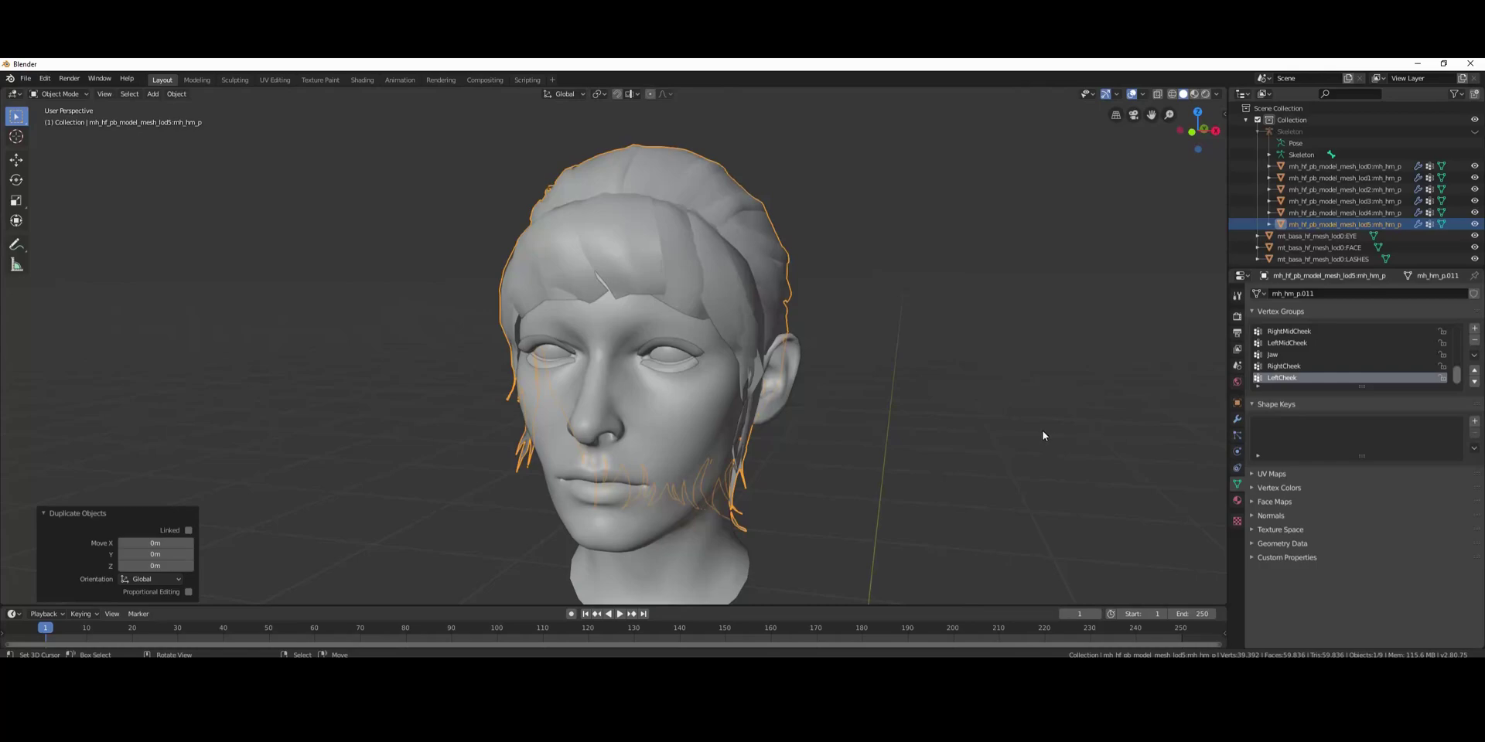
- Add a Decimate modifier to the lod1 hair mesh and set its ratio to 0.9
click(1355, 178)
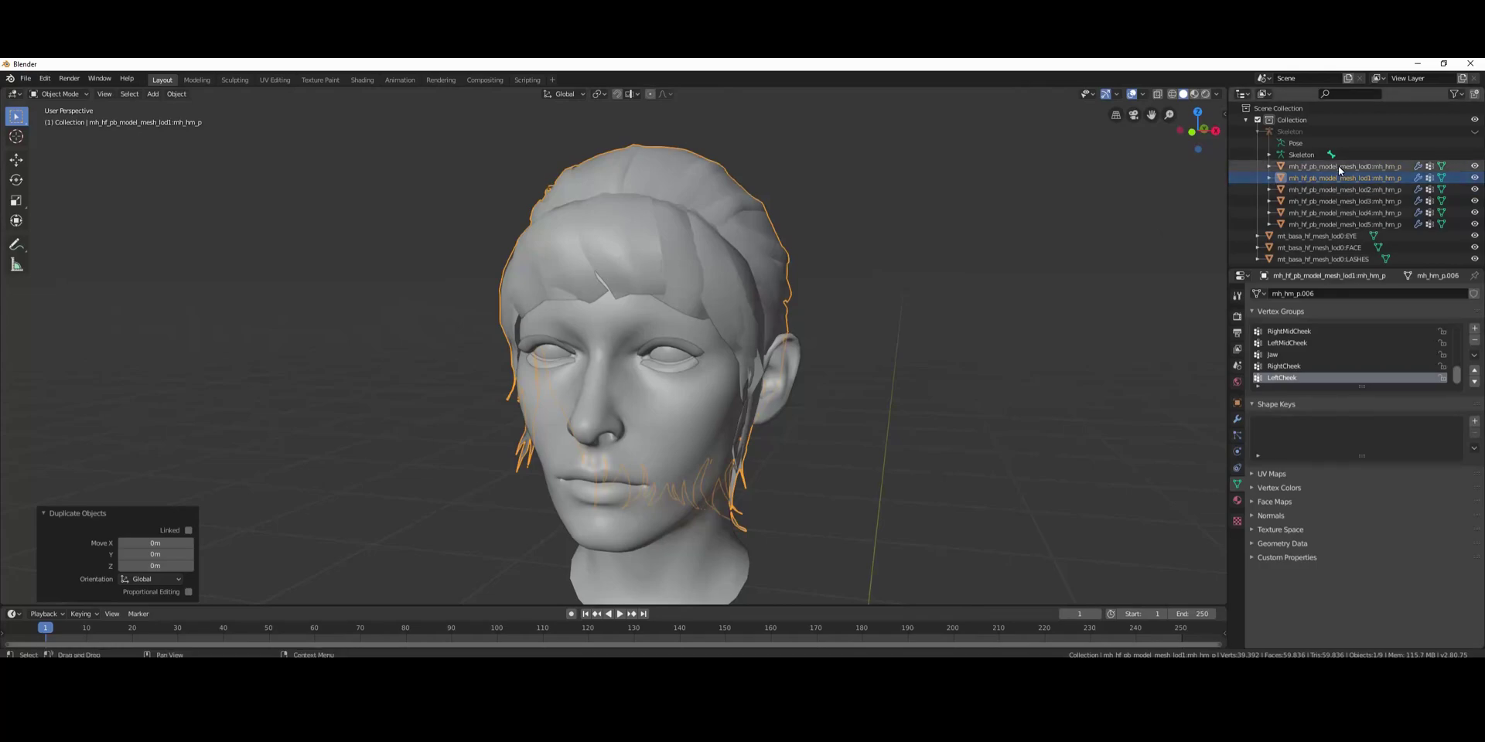
click(1236, 423)
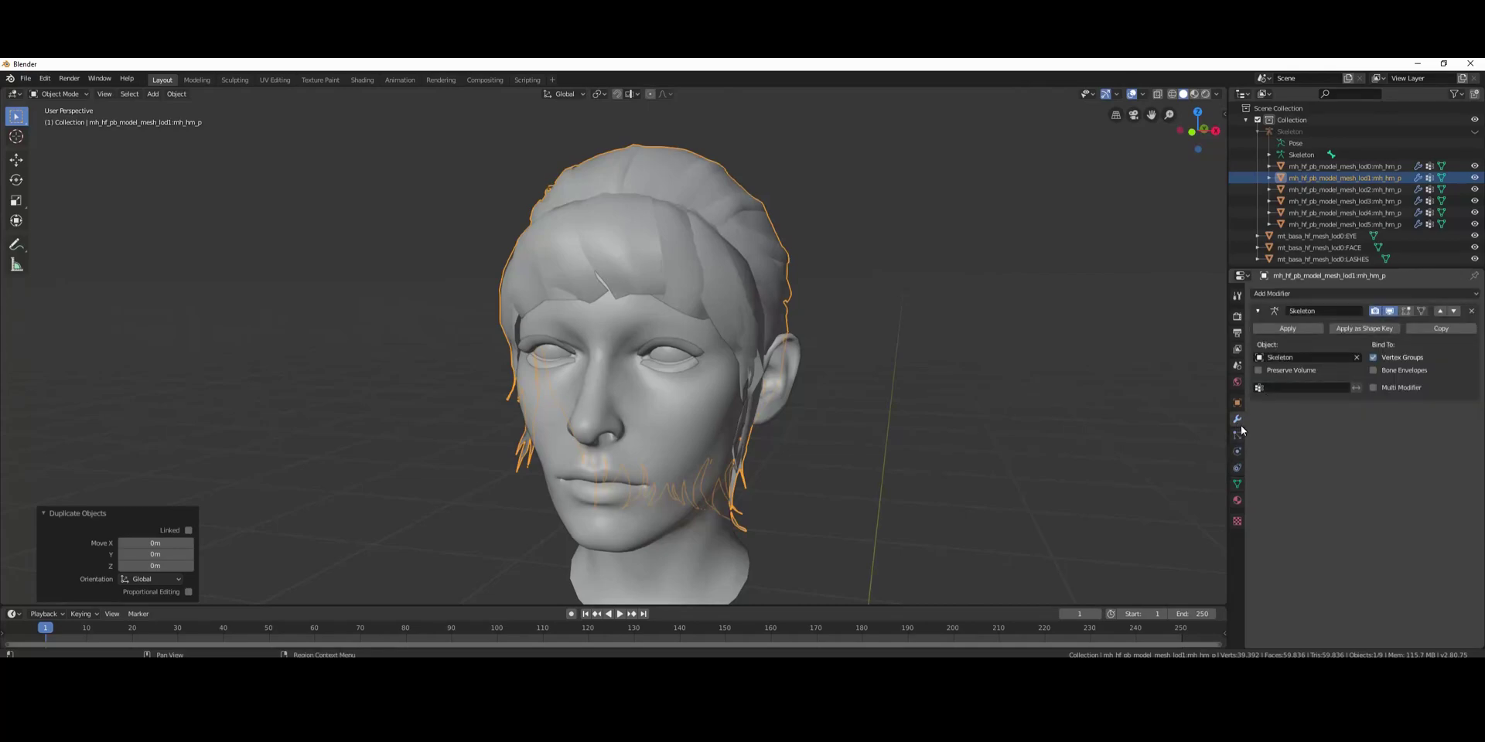
click(1302, 294)
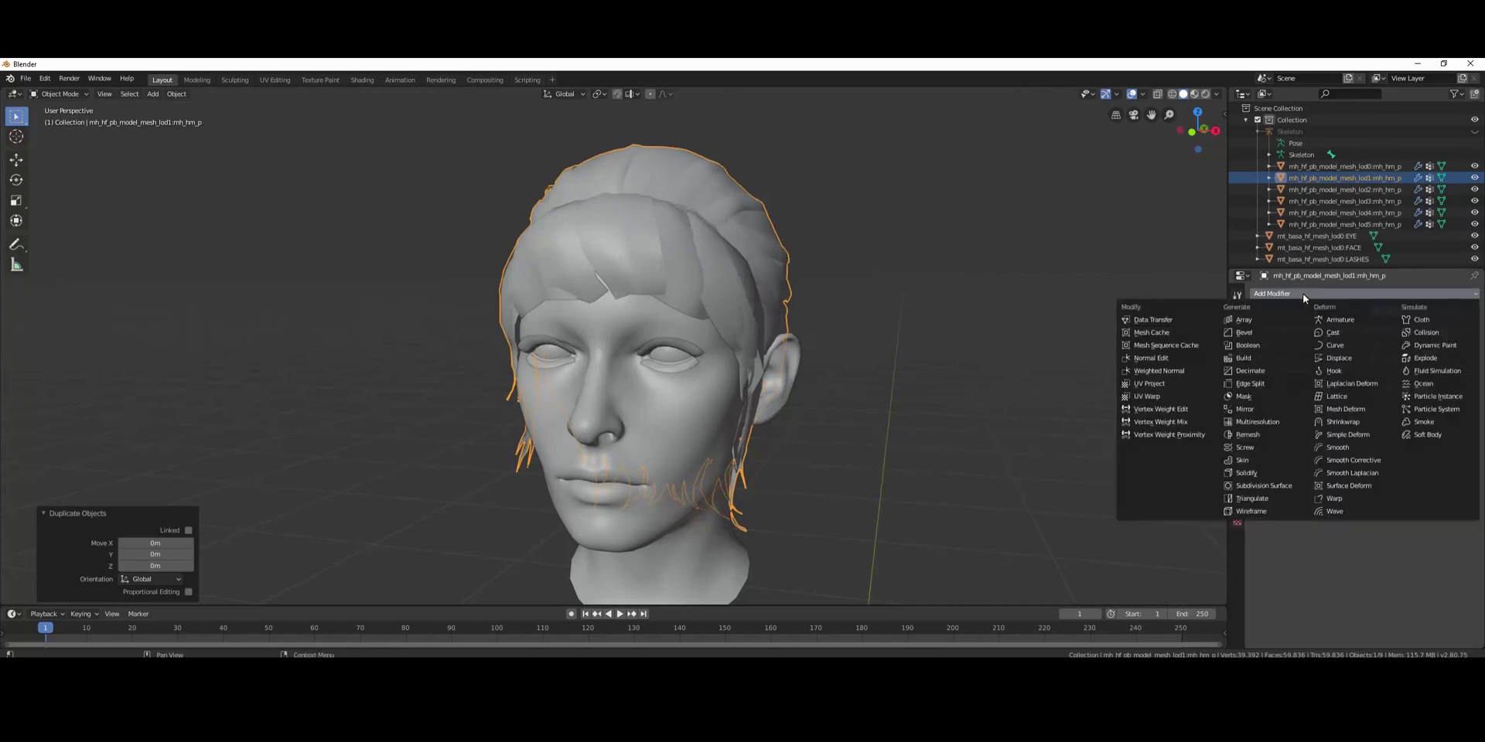
click(1293, 333)
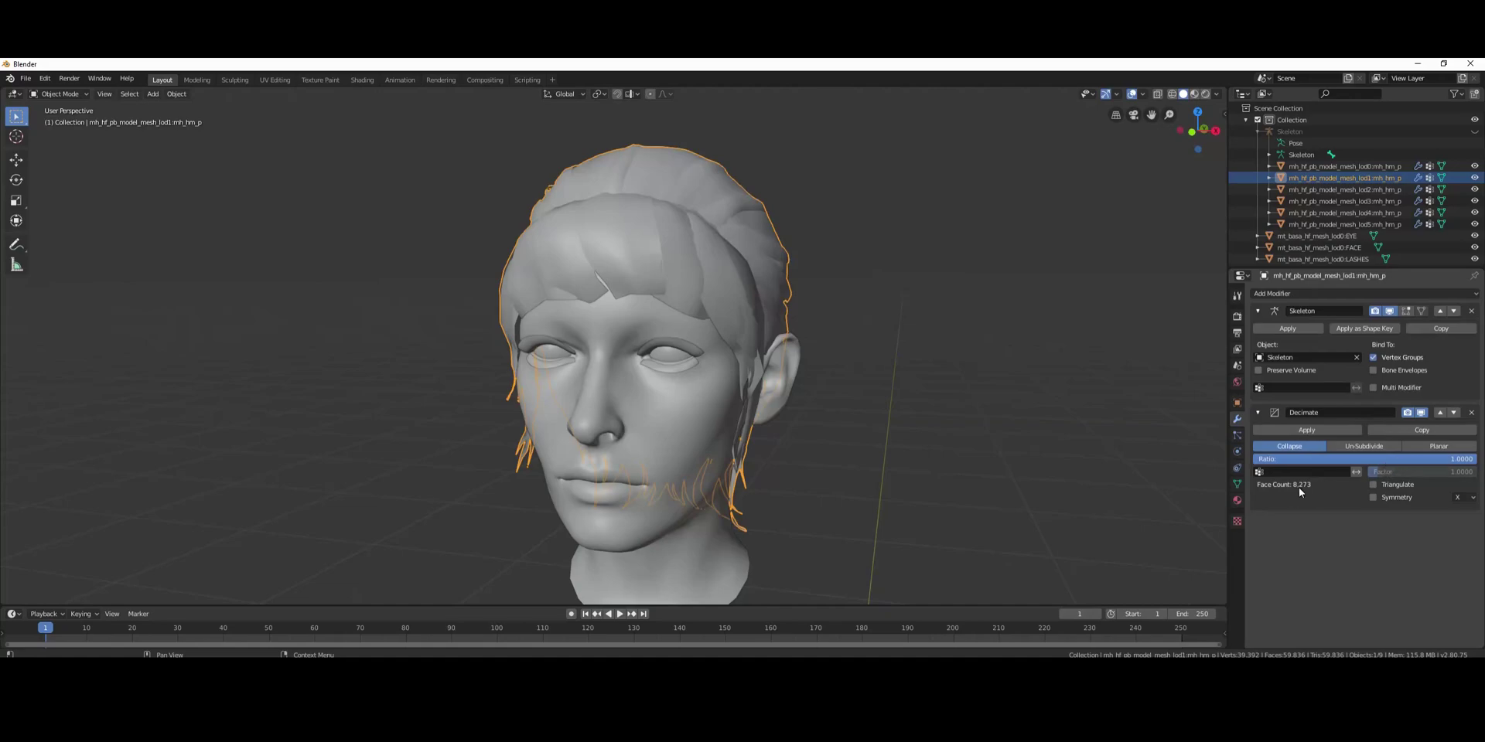
click(1431, 459)
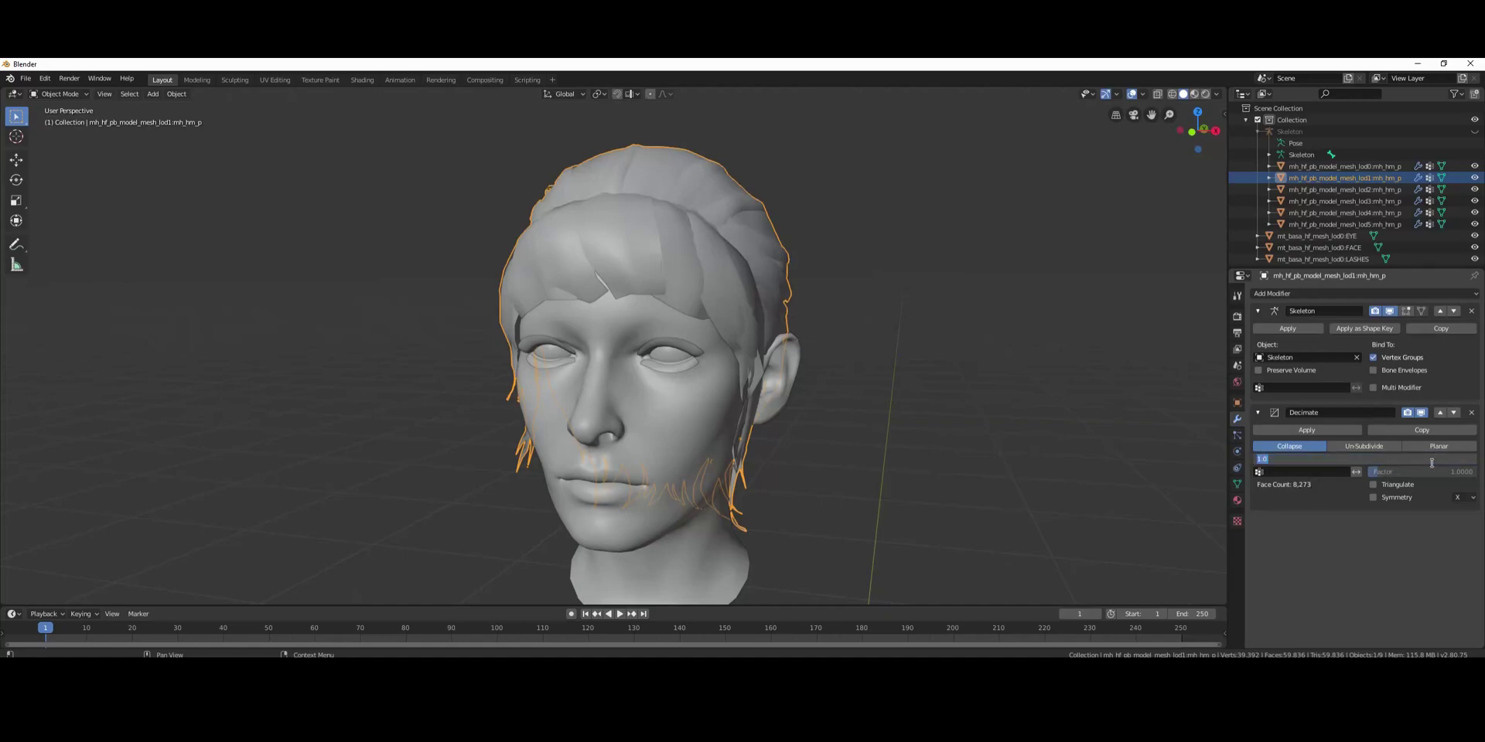
text(0.9)
key(Return)
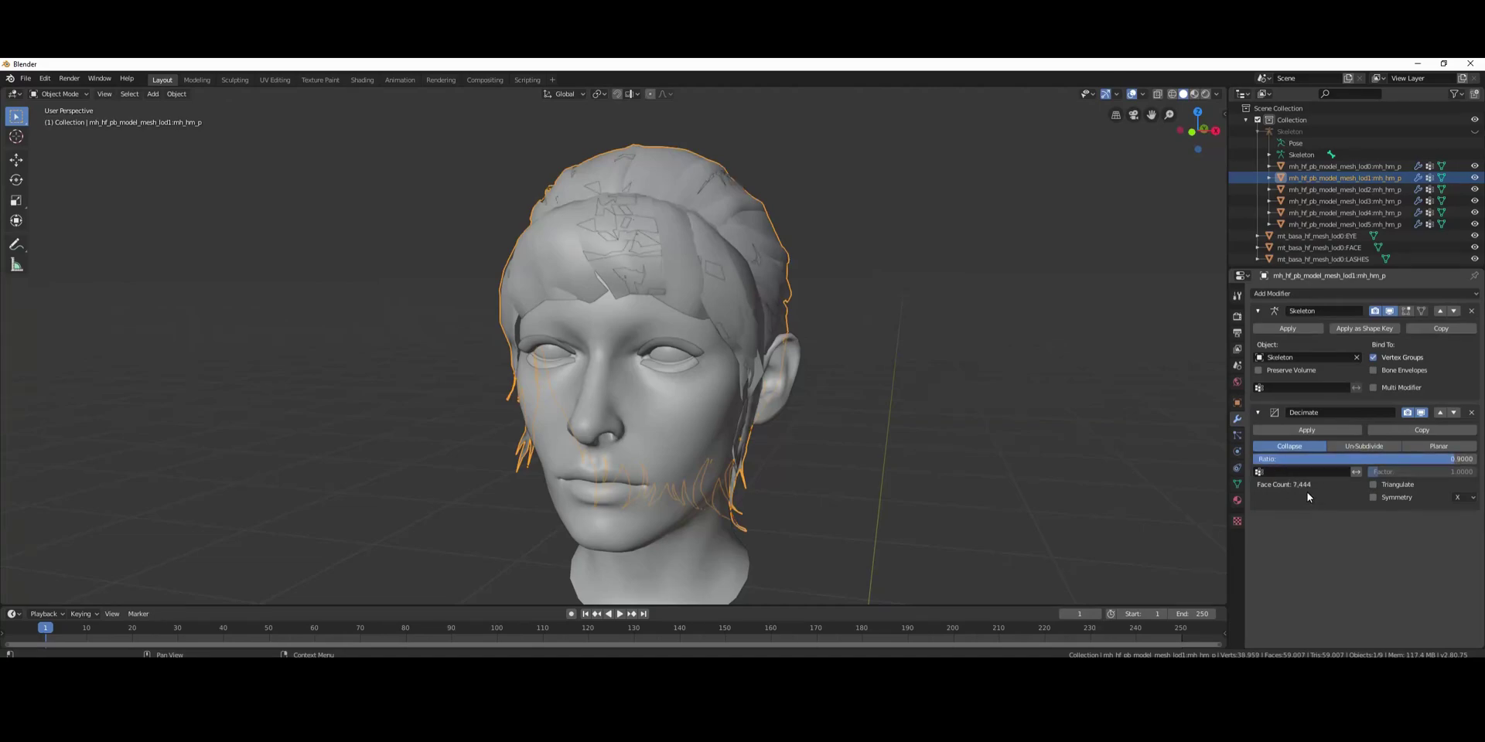
- Select the lod5 to lod1 hair meshes with lod1 active and link its modifiers to the others
click(1361, 189)
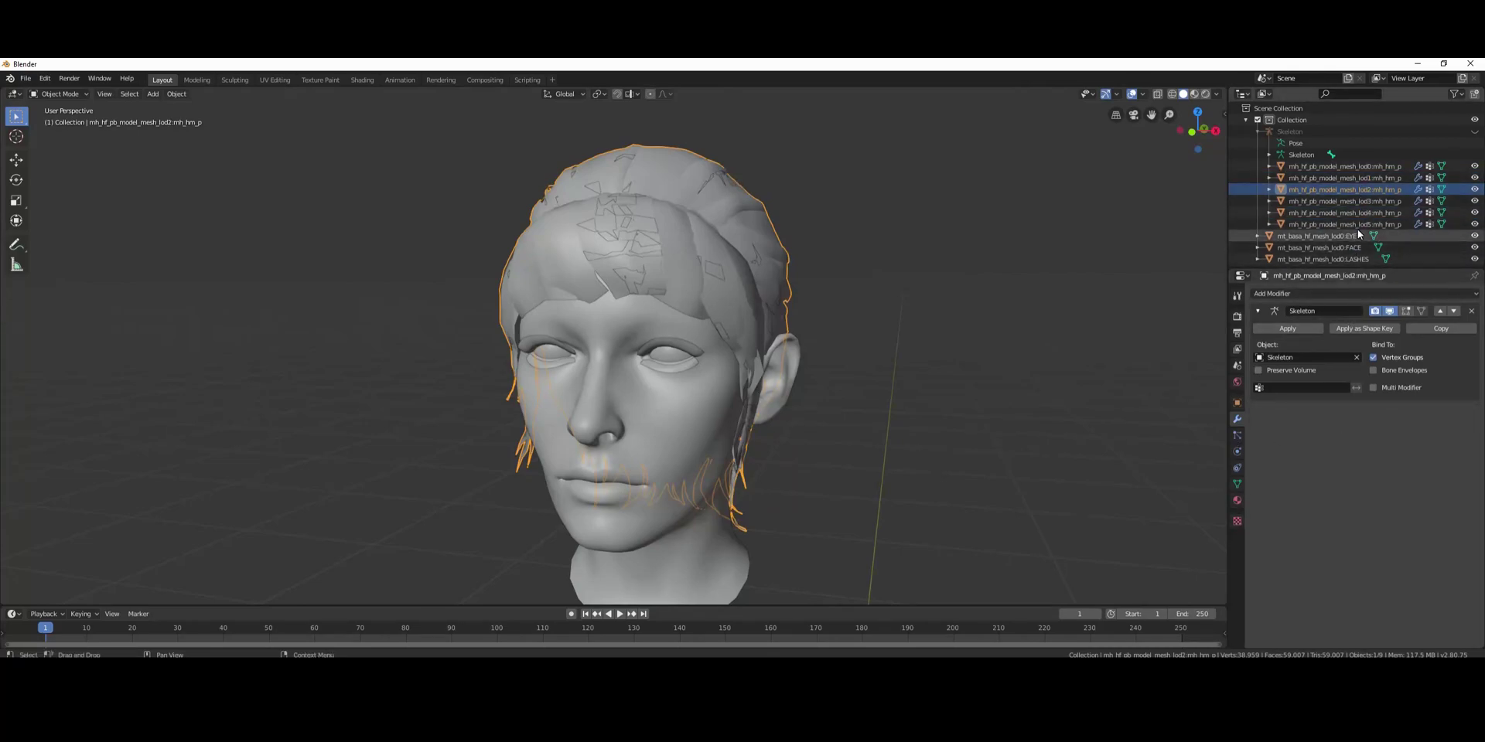
click(1362, 224)
drag(1363, 226, 1372, 179)
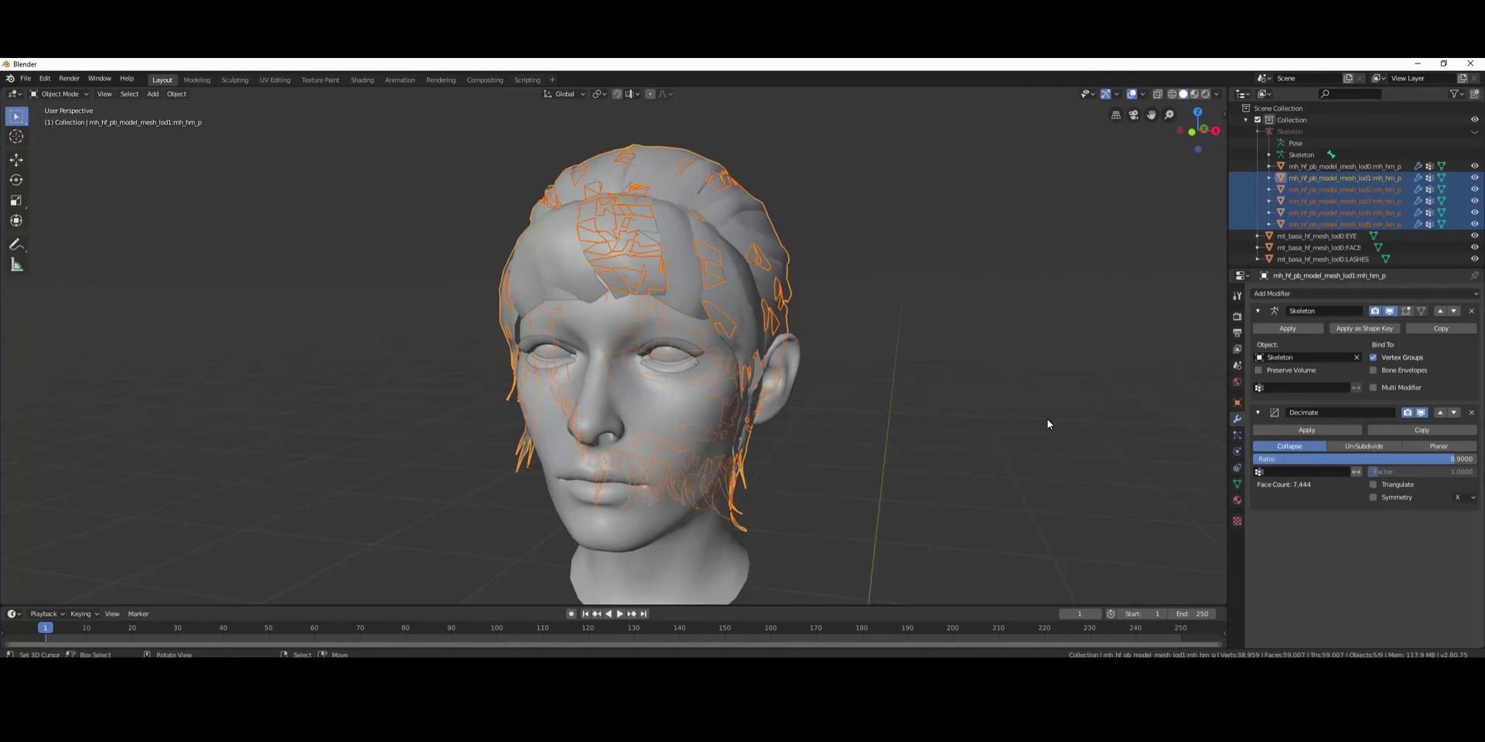
key(ctrl+l)
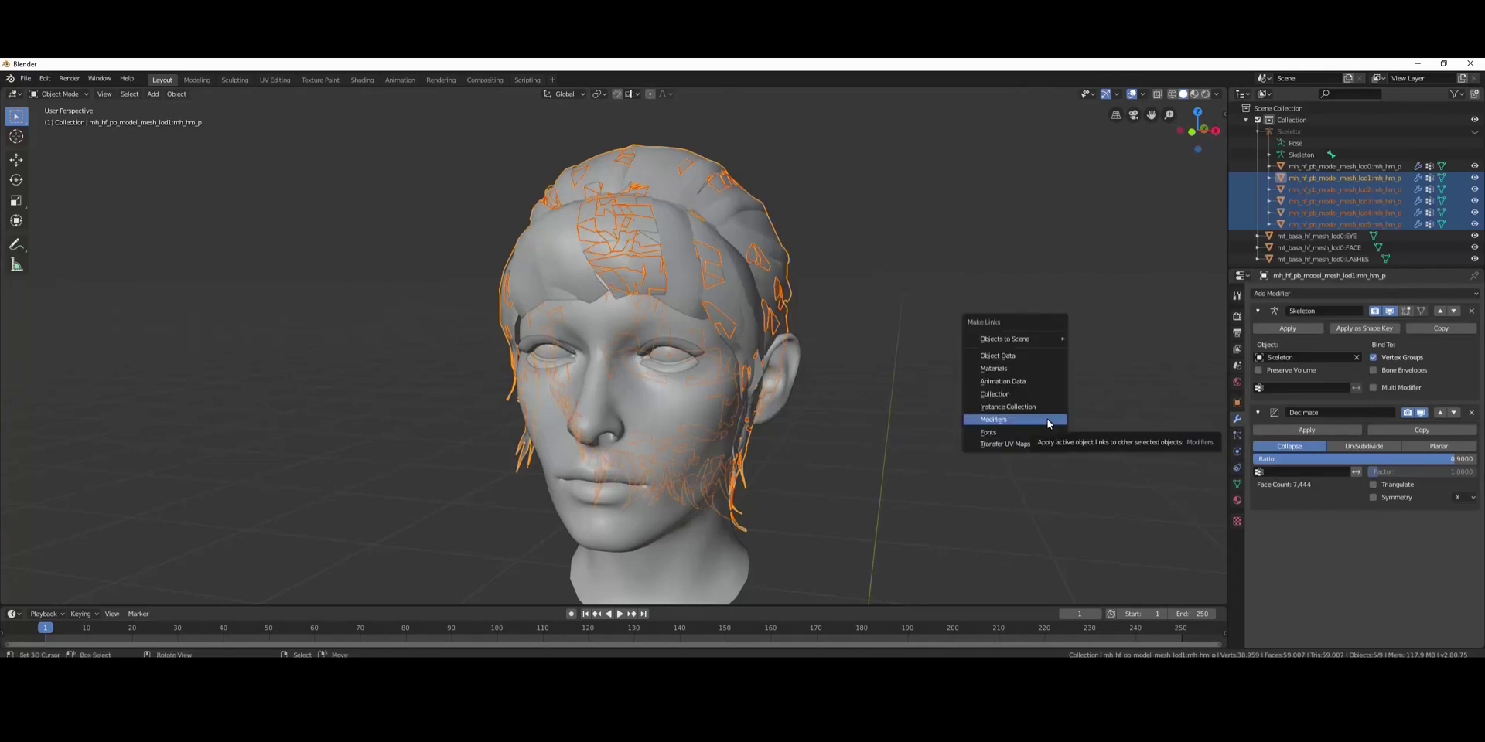
click(1049, 423)
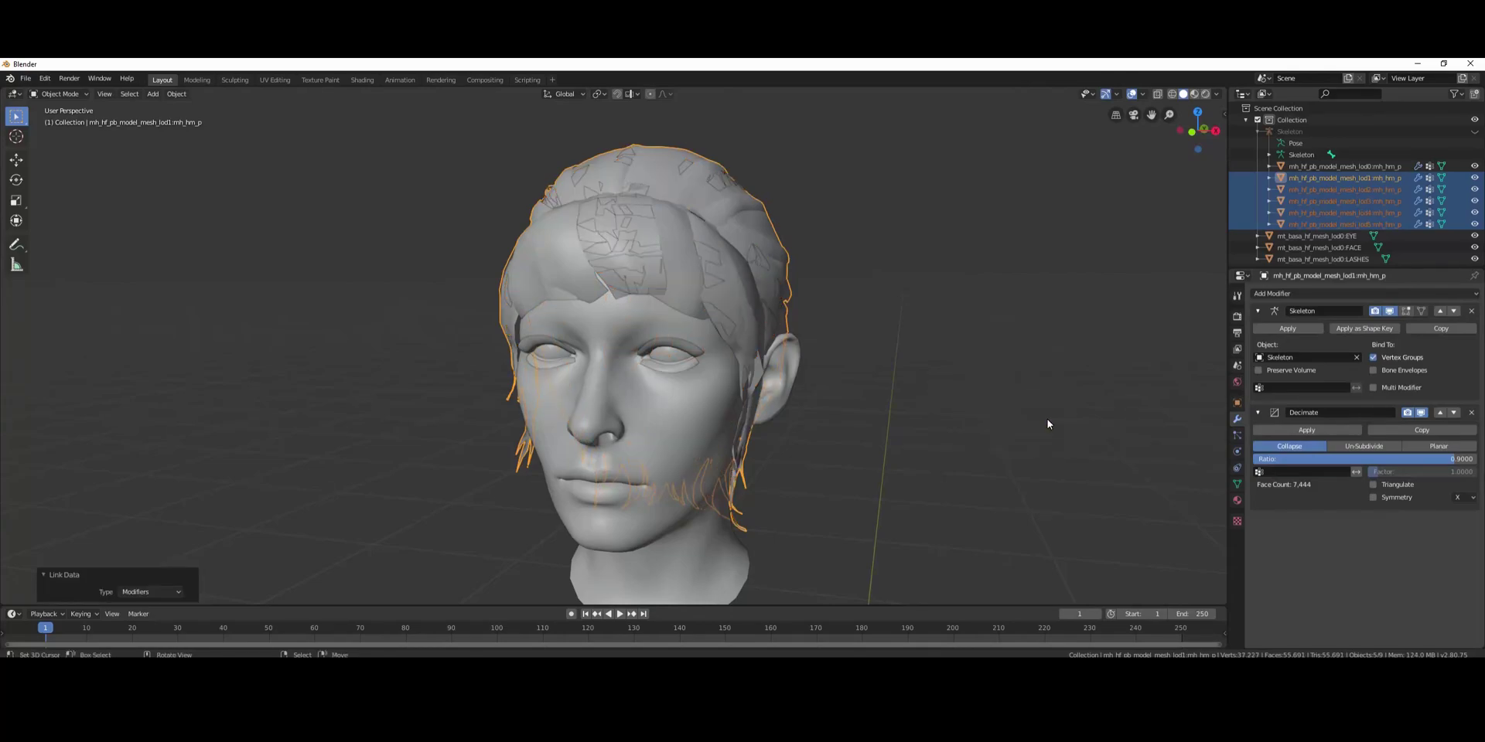
- Set the Decimate ratio to 0.8 on the lod2 hair mesh and 0.7 on the lod3 mesh
click(1385, 187)
click(1436, 459)
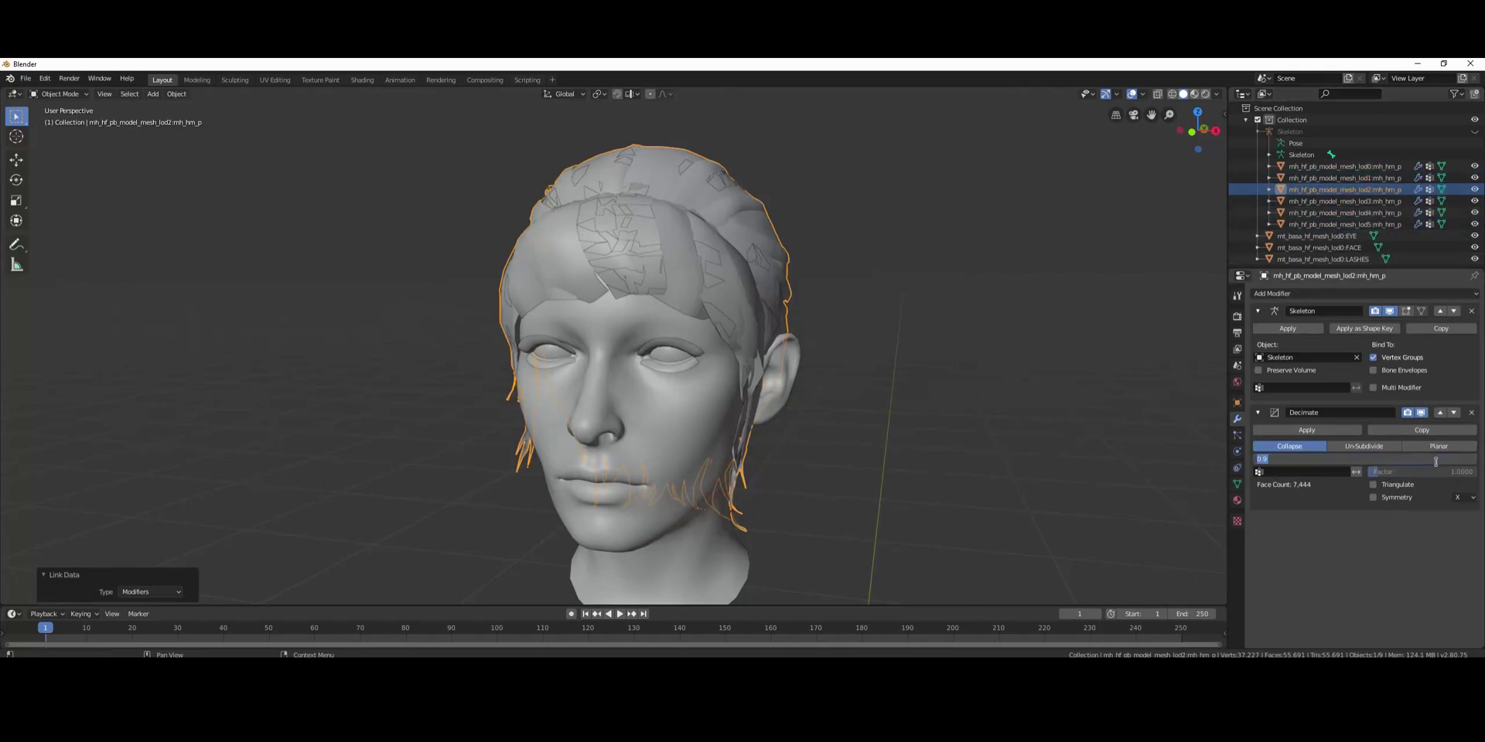
text(0.8)
key(Return)
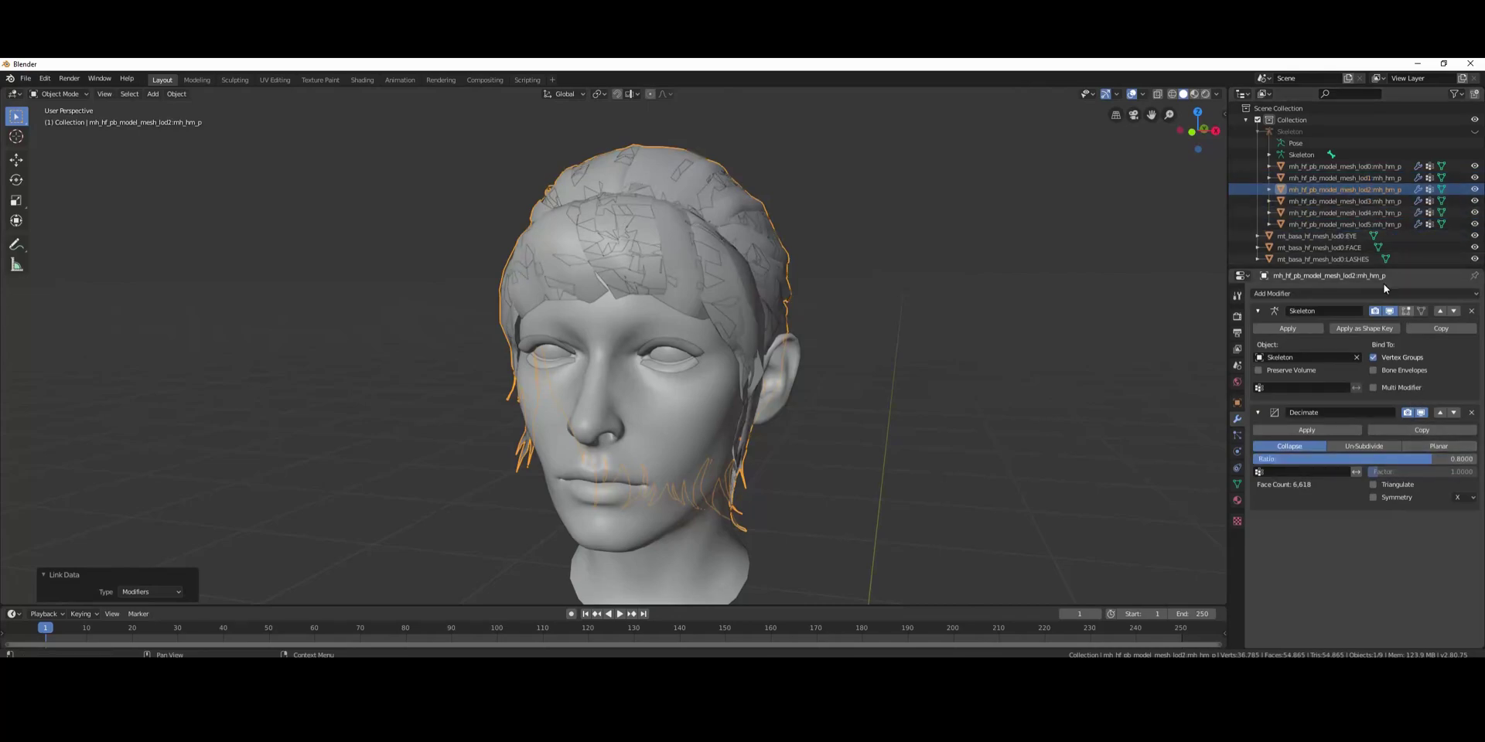
click(1376, 200)
click(1393, 462)
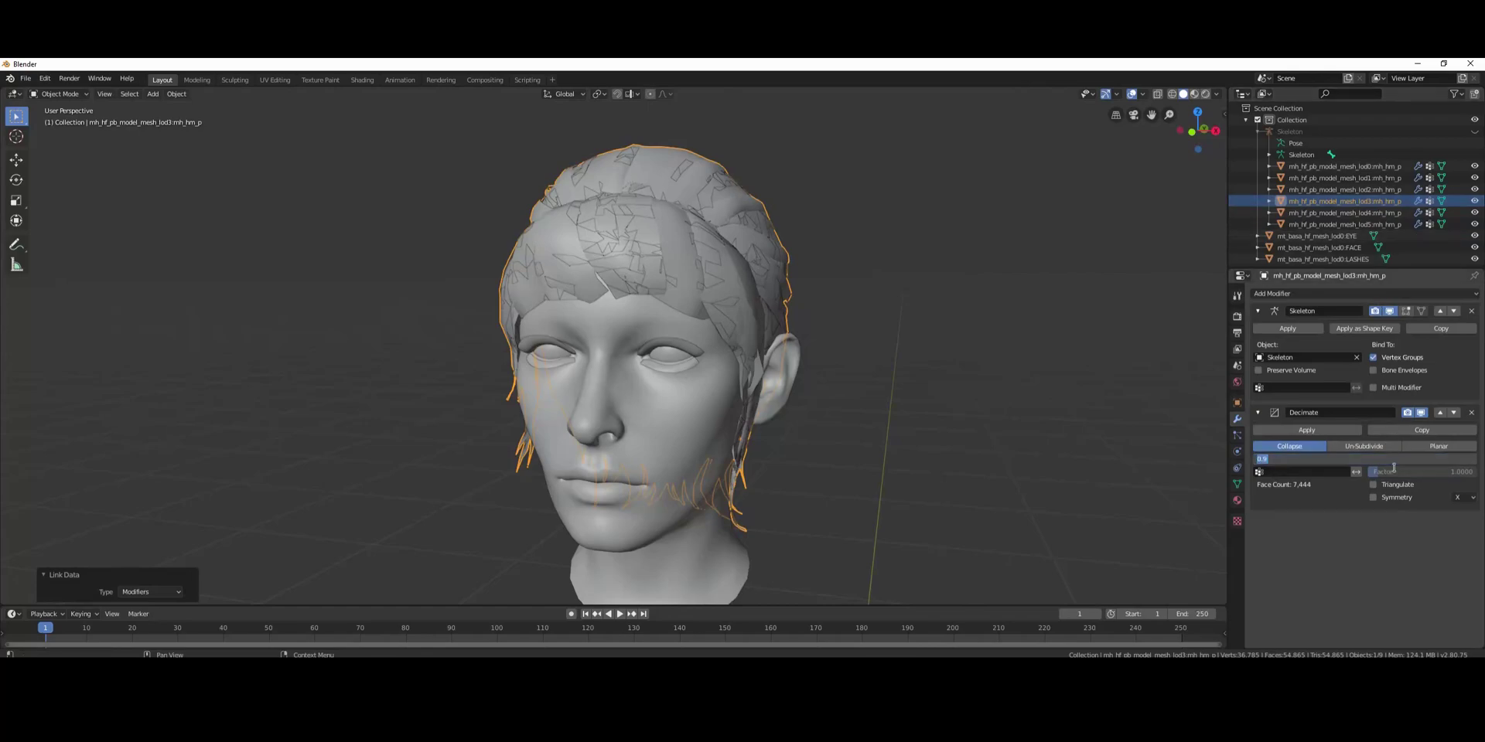
text(0.7)
key(Return)
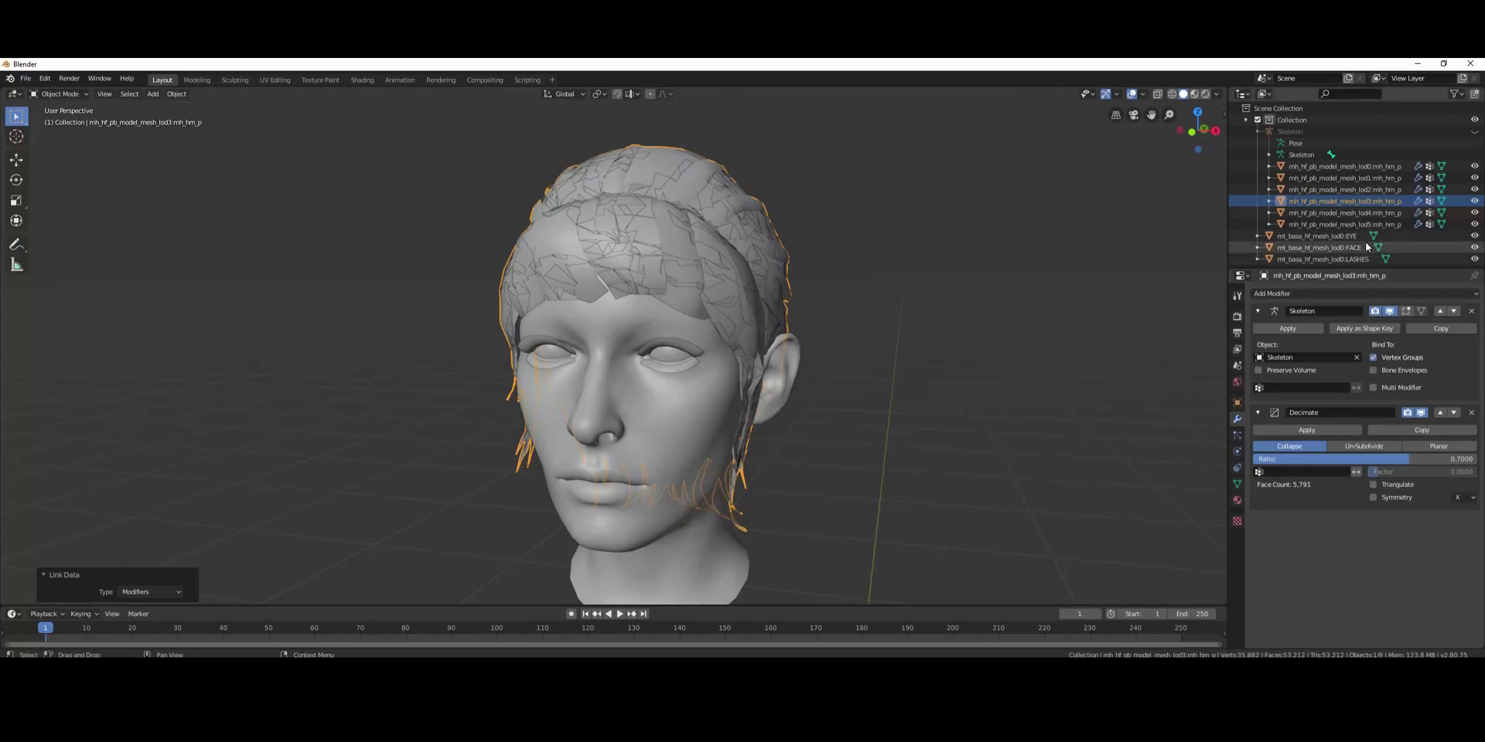
- Set the Decimate ratio to 0.6 on the lod4 hair mesh and 0.5 on the lod5 mesh
click(1366, 212)
double_click(1392, 460)
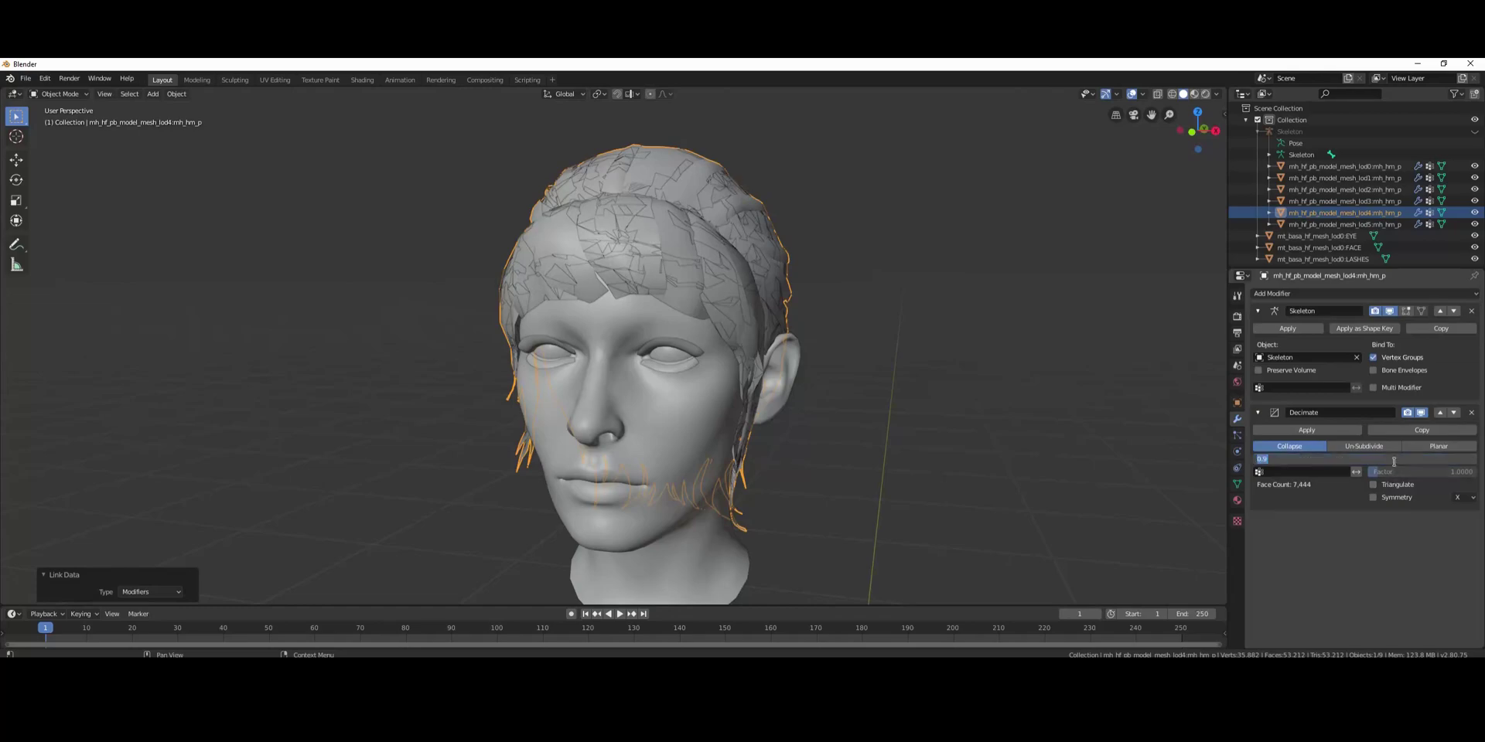
key(Return)
click(1432, 224)
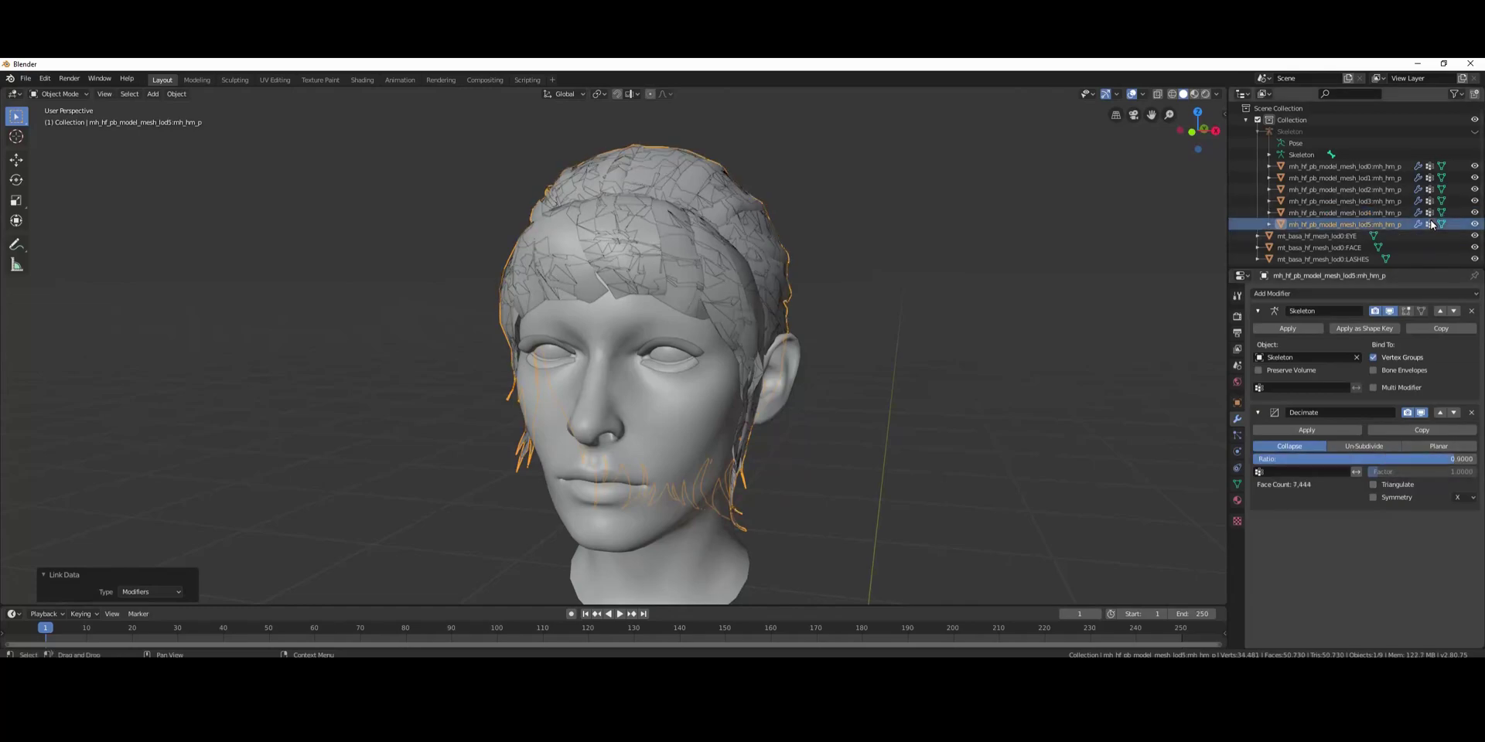
double_click(1416, 462)
text(0)
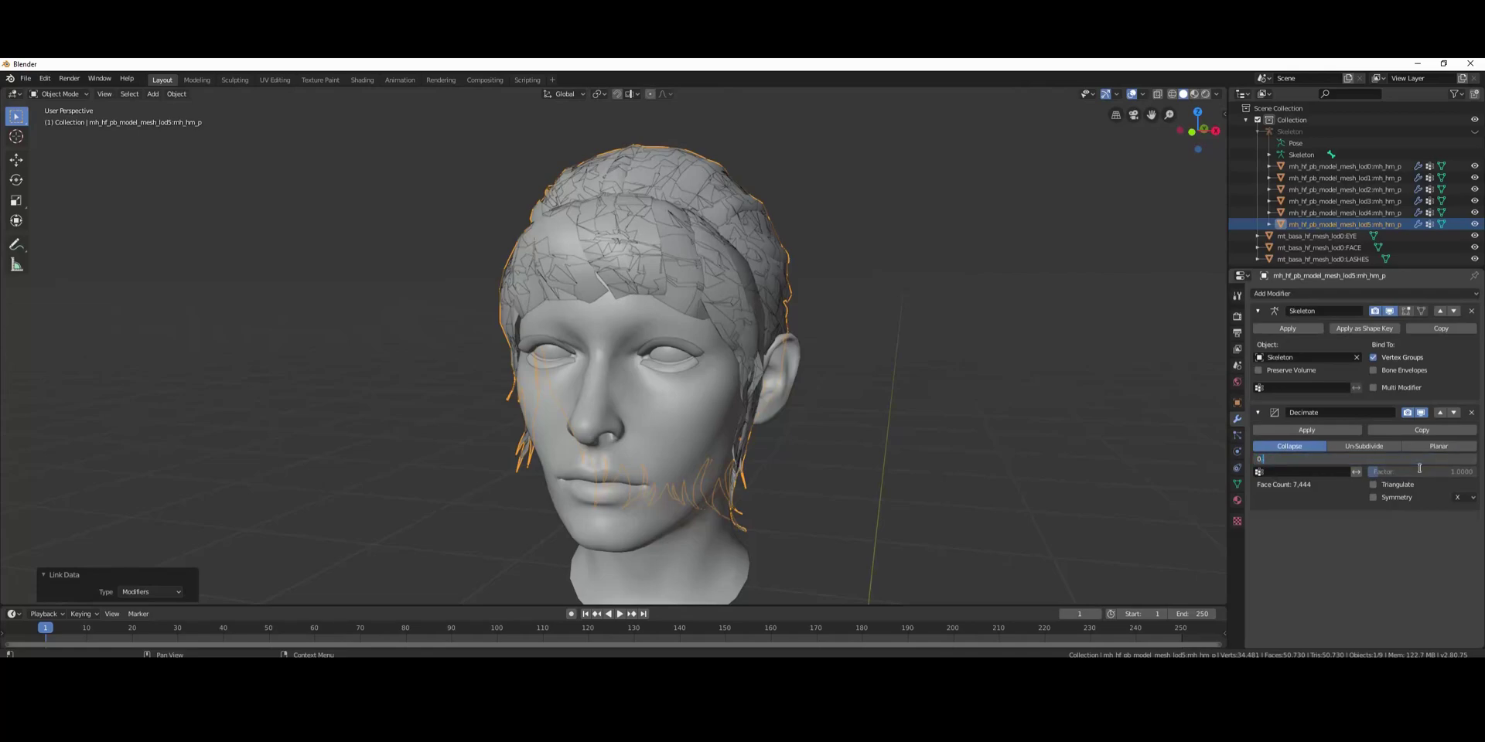
text(.5)
key(Return)
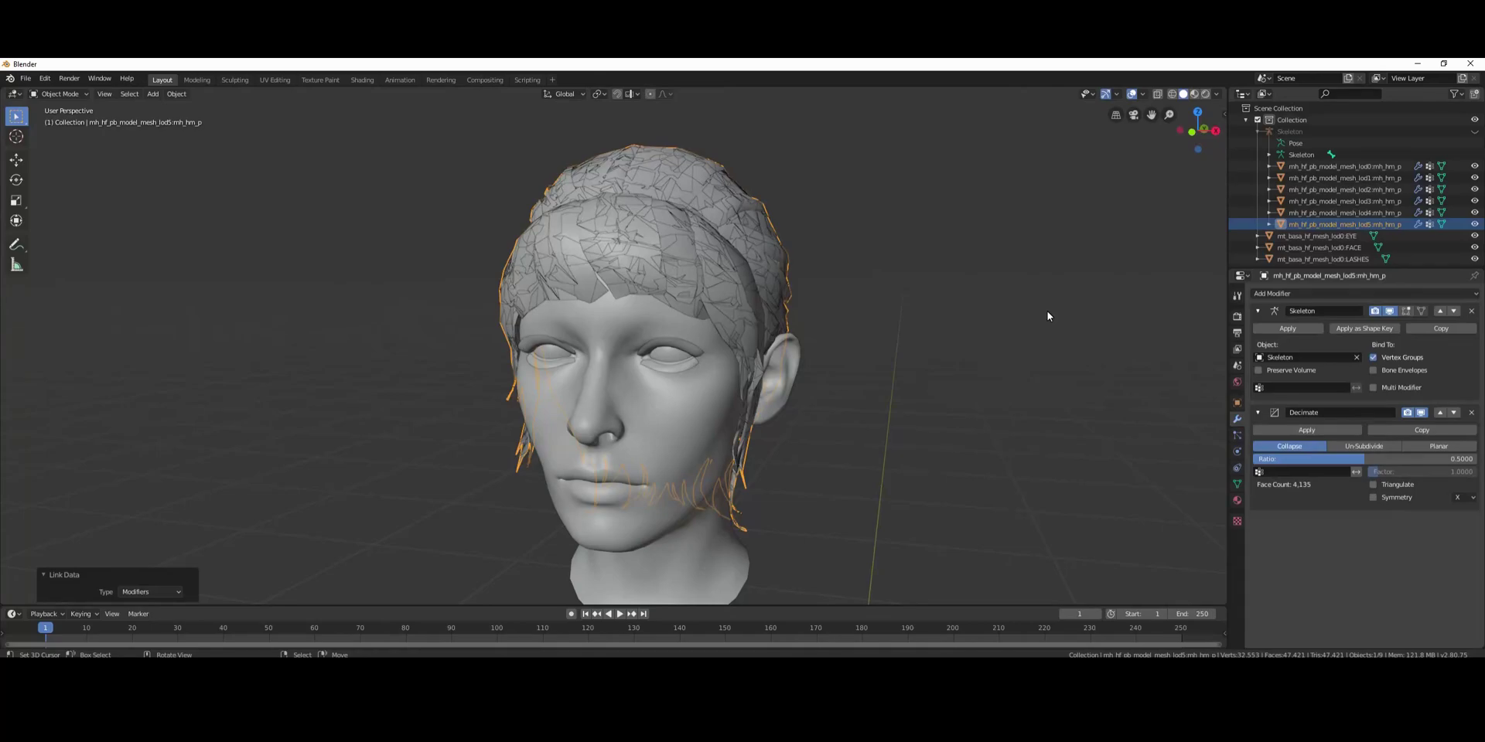
- Unhide the skeleton and select all six lod0 to lod5 hair meshes together with the Skeleton as the active object
ctrl+click(1379, 212)
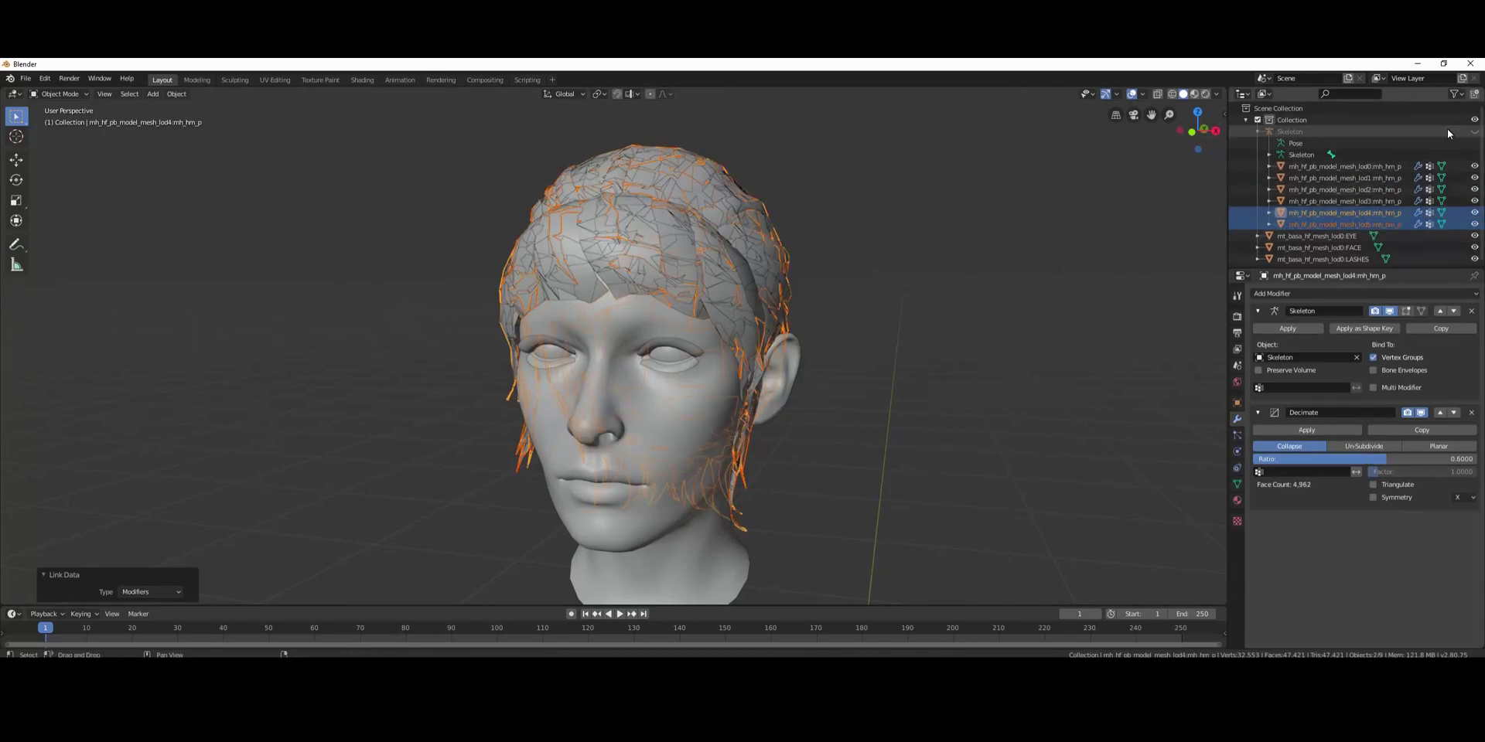
click(1474, 131)
ctrl+click(1384, 201)
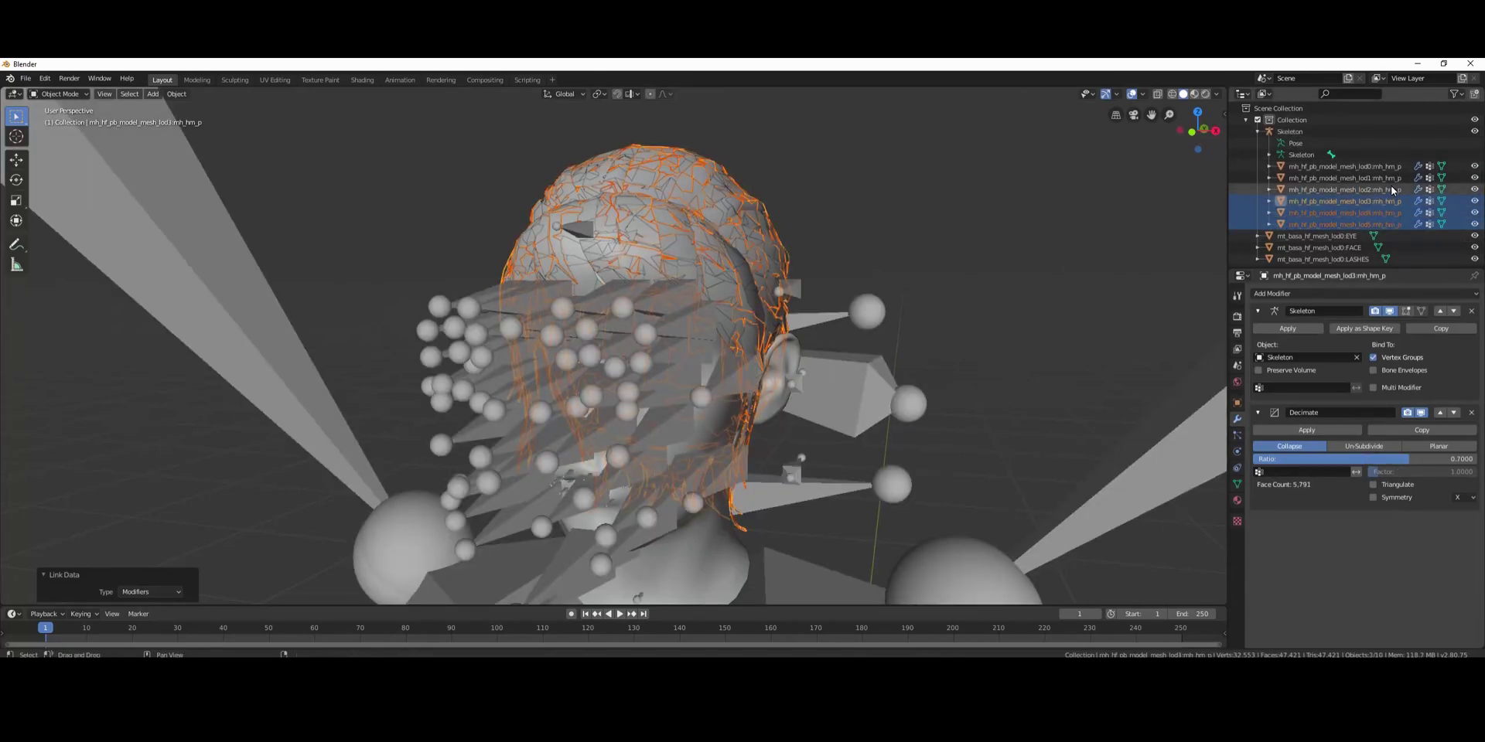
ctrl+click(1390, 188)
ctrl+click(1390, 177)
ctrl+click(1391, 167)
ctrl+click(1353, 131)
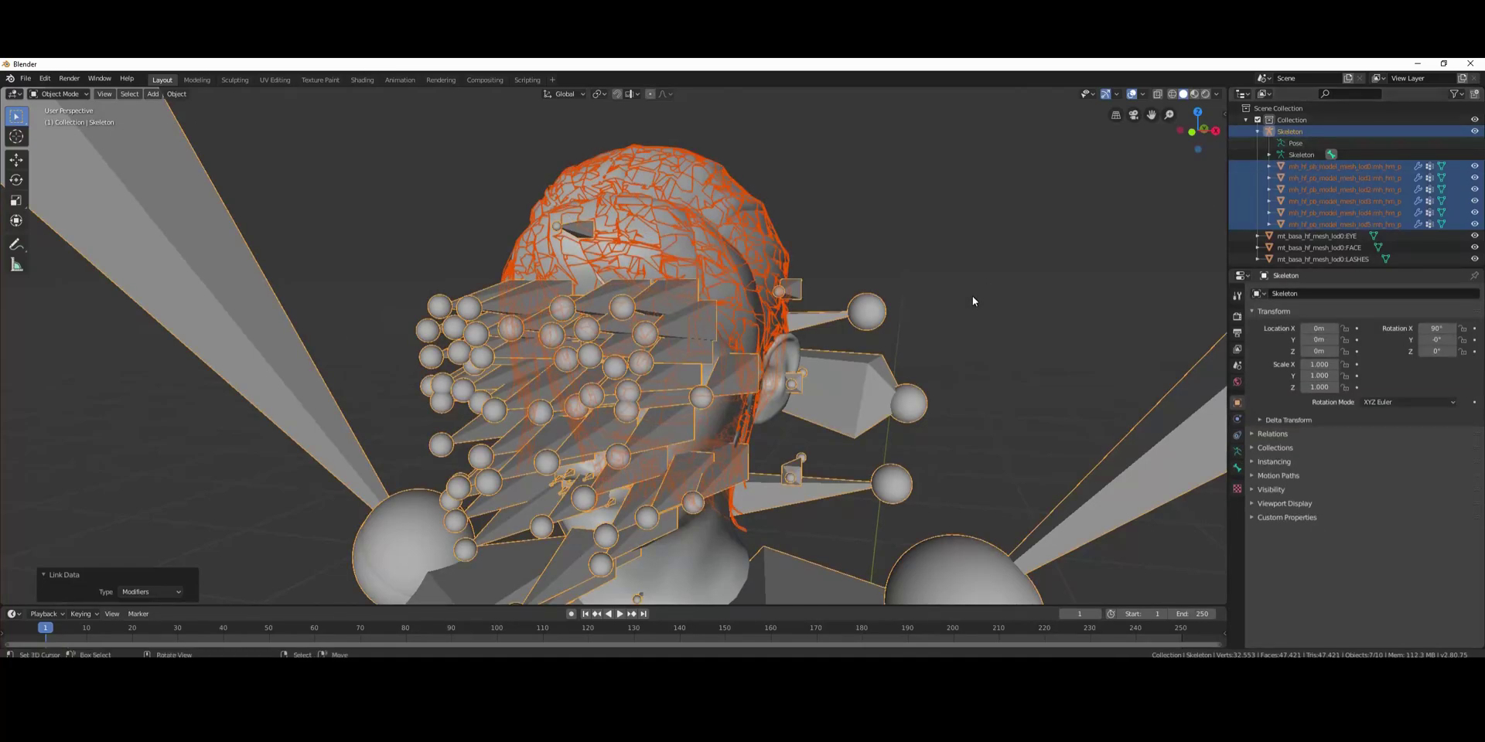
- Save the scene over the existing file BlenderHairTutorial - Hair Mesh.blend
key(ctrl+s)
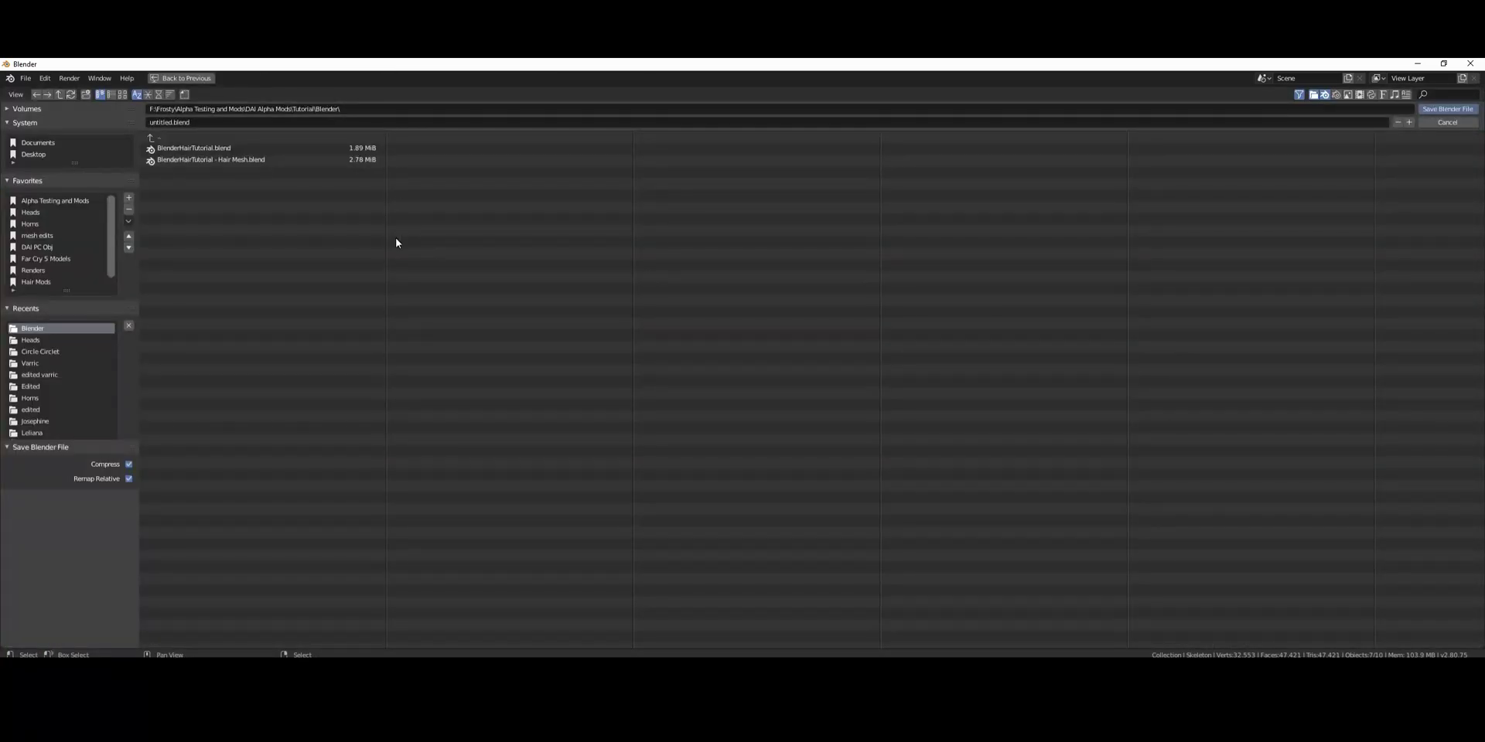
click(270, 159)
double_click(271, 159)
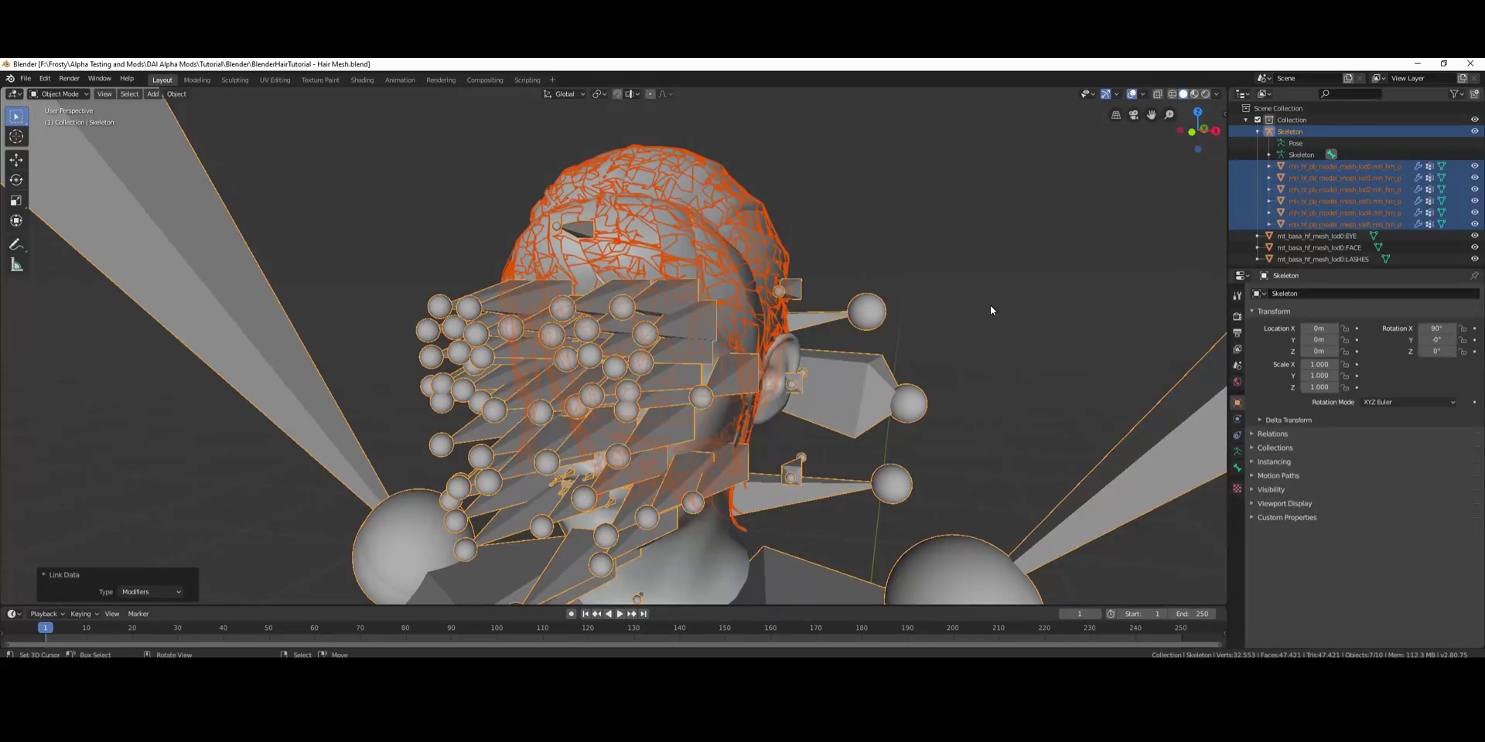
- Start an FBX export of the selected objects with scale 0.01 and exclude cameras and lamps
middle_drag(990, 305, 891, 282)
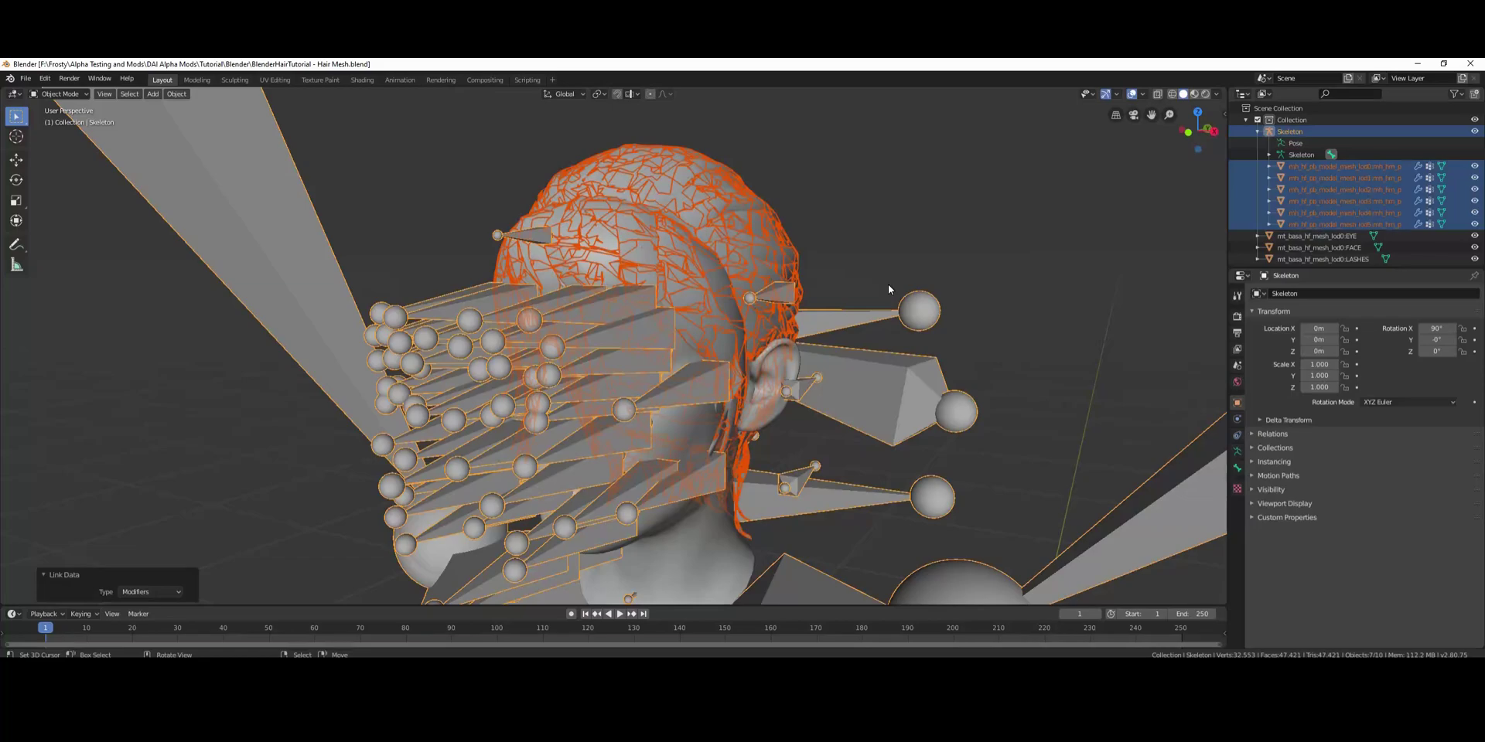
key(F3)
text(fb)
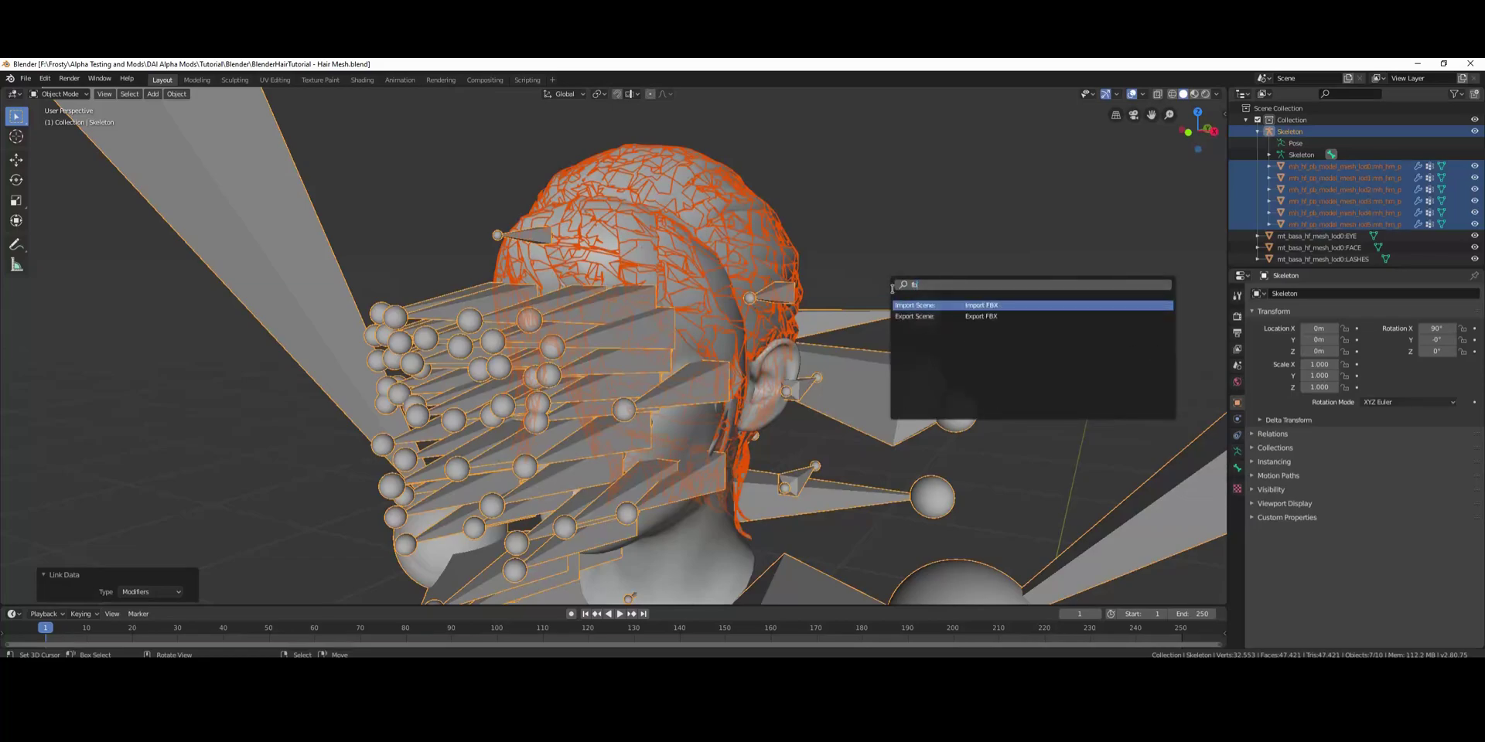
key(Down)
key(Return)
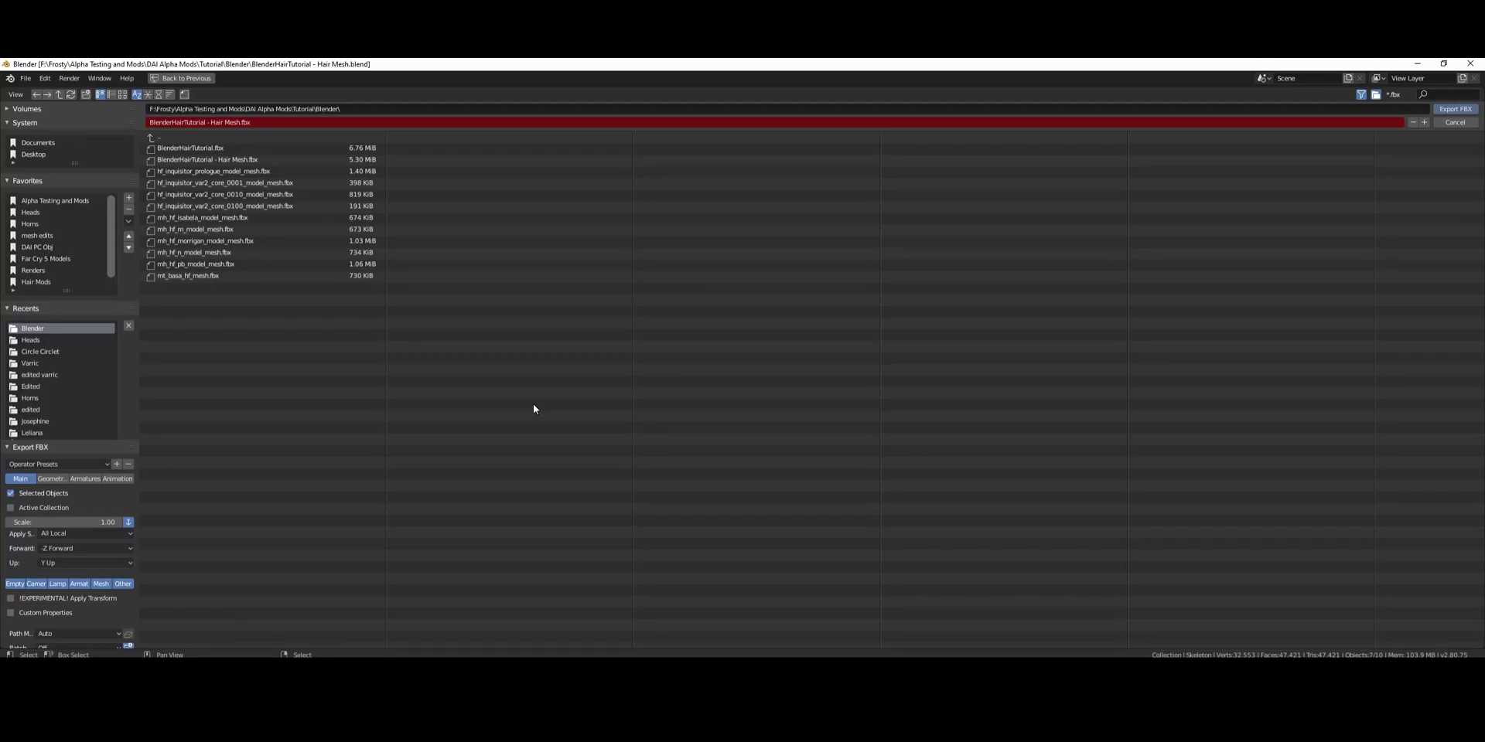
click(96, 525)
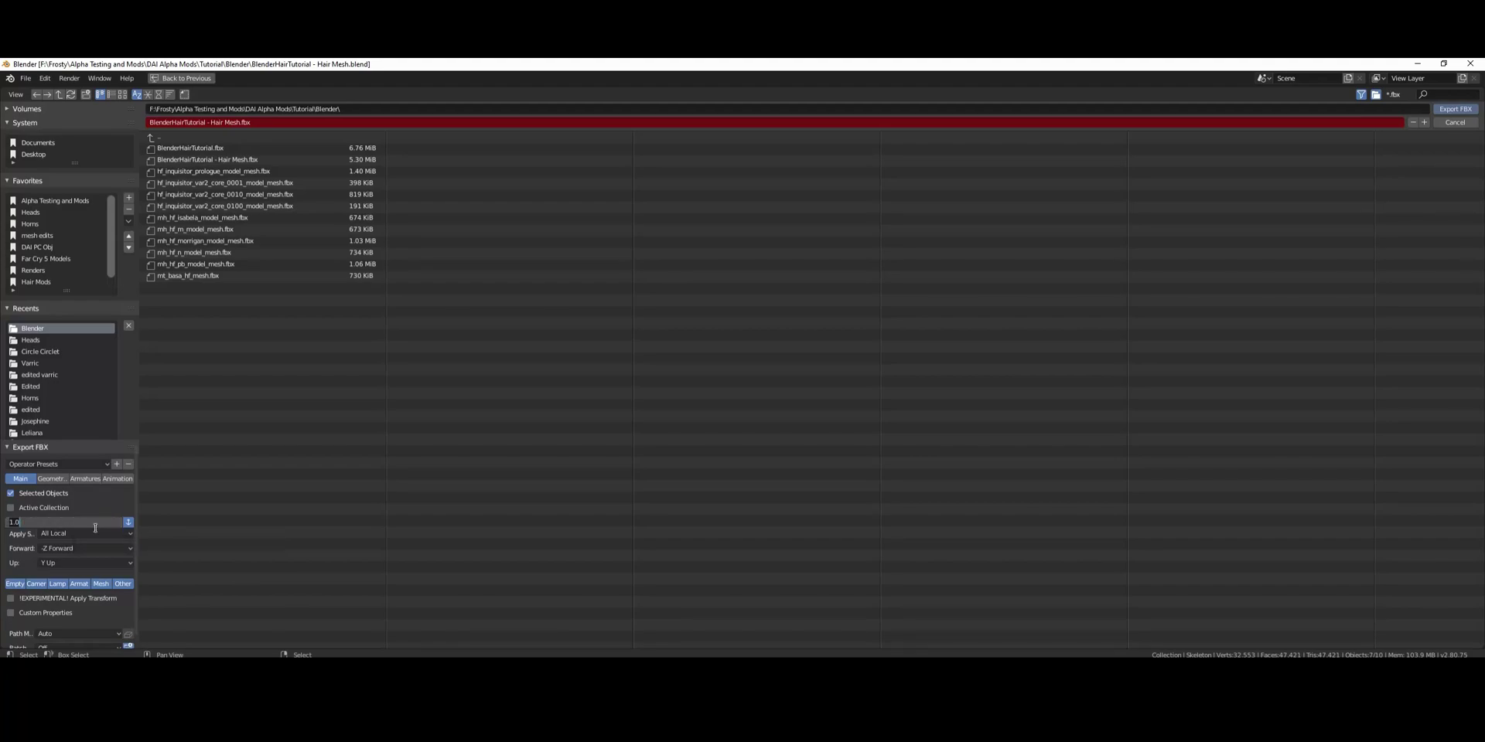
text(0.)
key(Return)
click(59, 585)
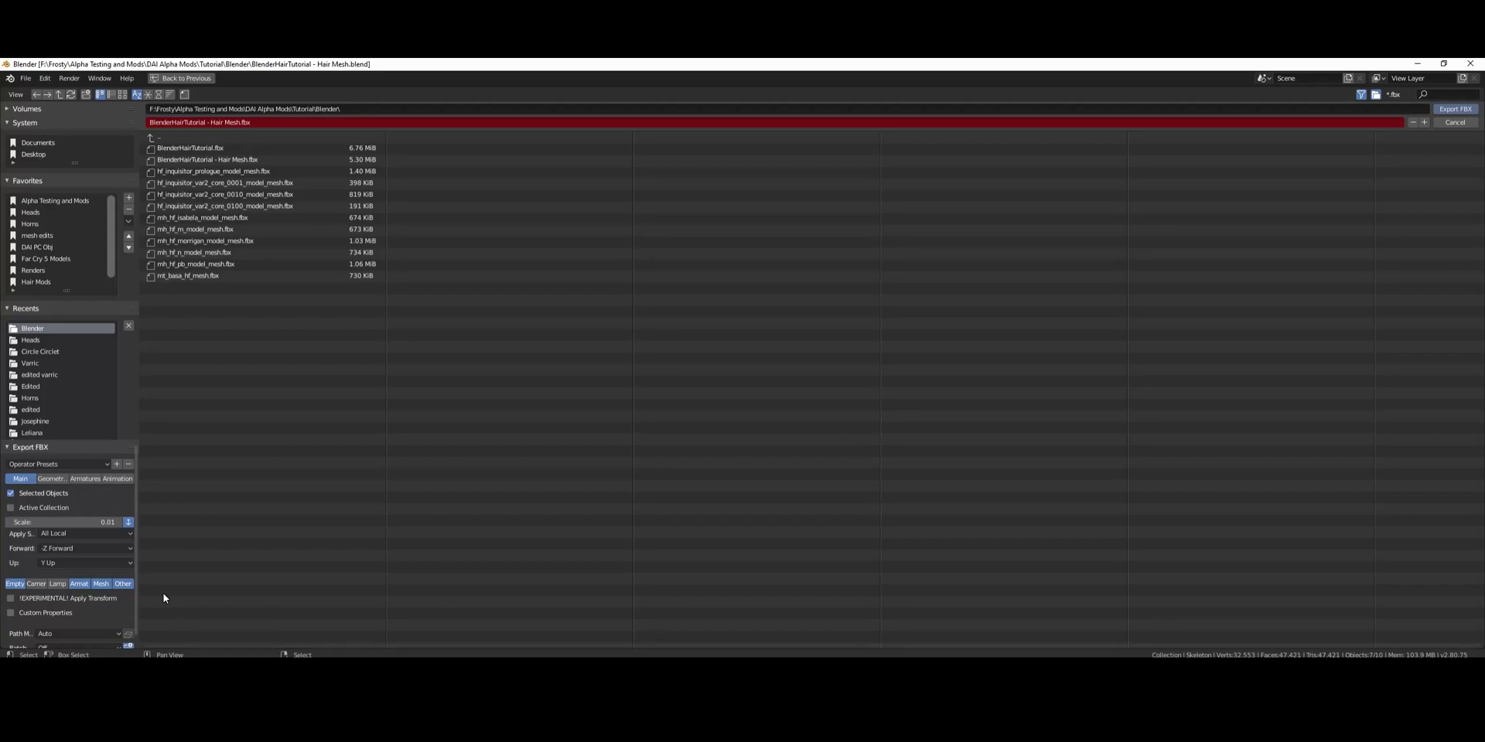
- Enable Tangent Space in the FBX geometry options and disable Add Leaf Bones for armatures, then check the animation options
click(52, 480)
click(44, 554)
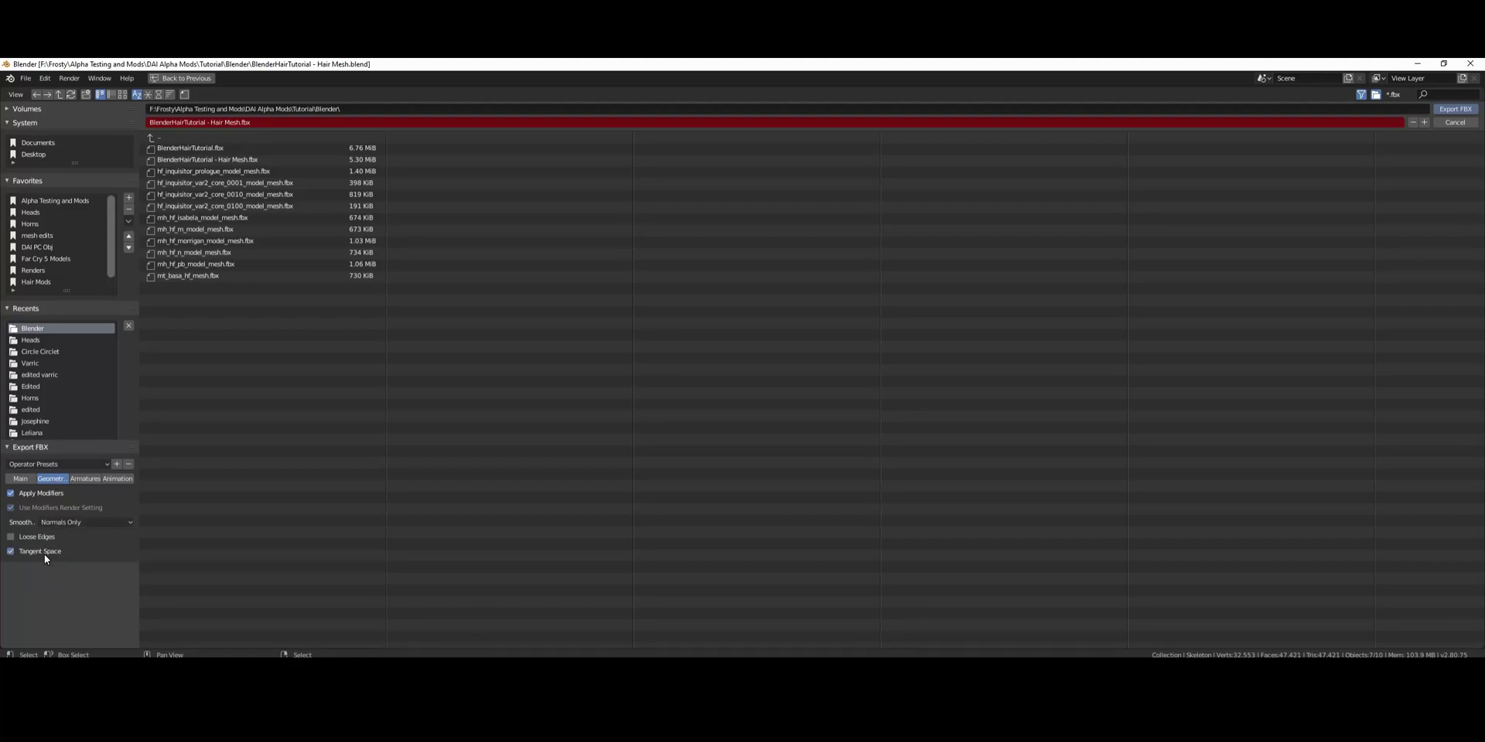
click(88, 480)
click(50, 510)
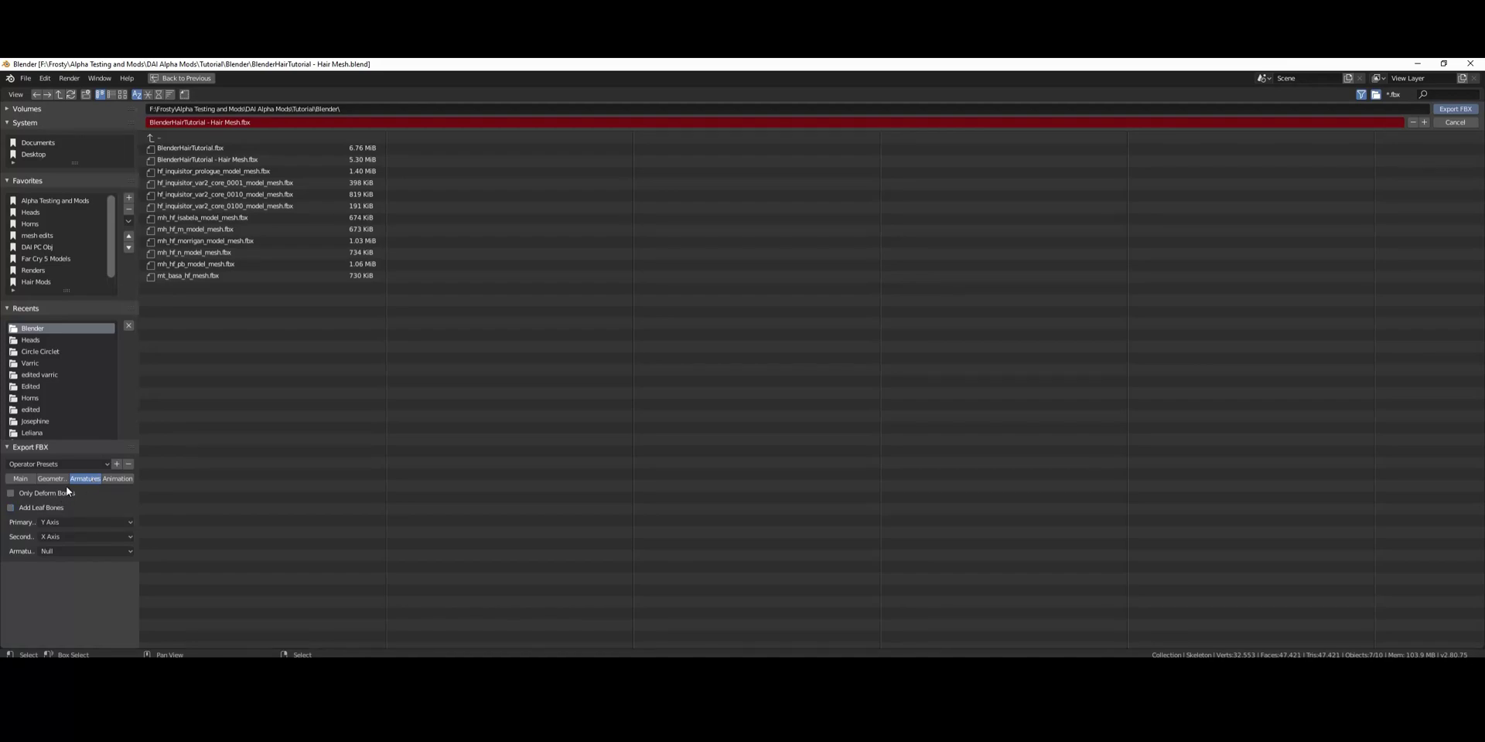
click(123, 477)
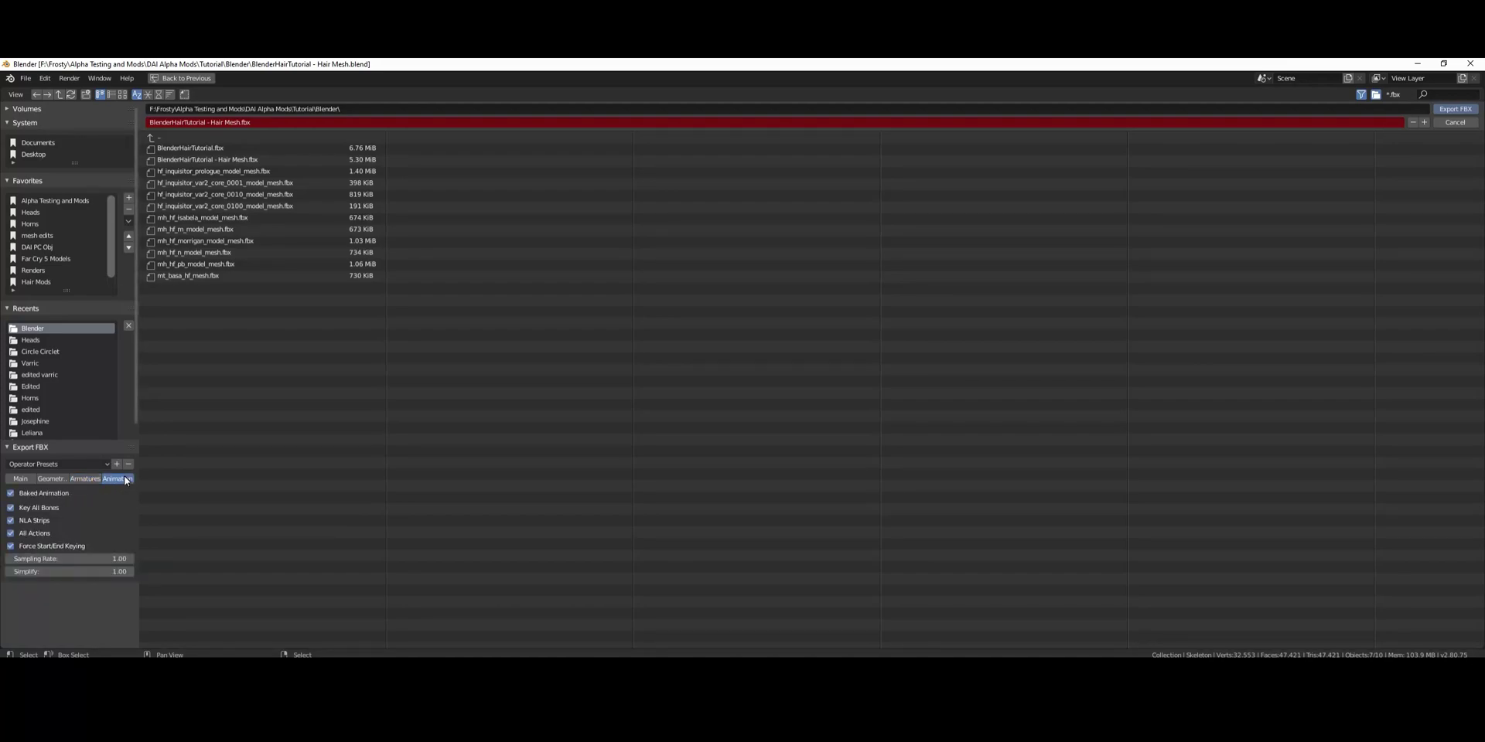
click(30, 479)
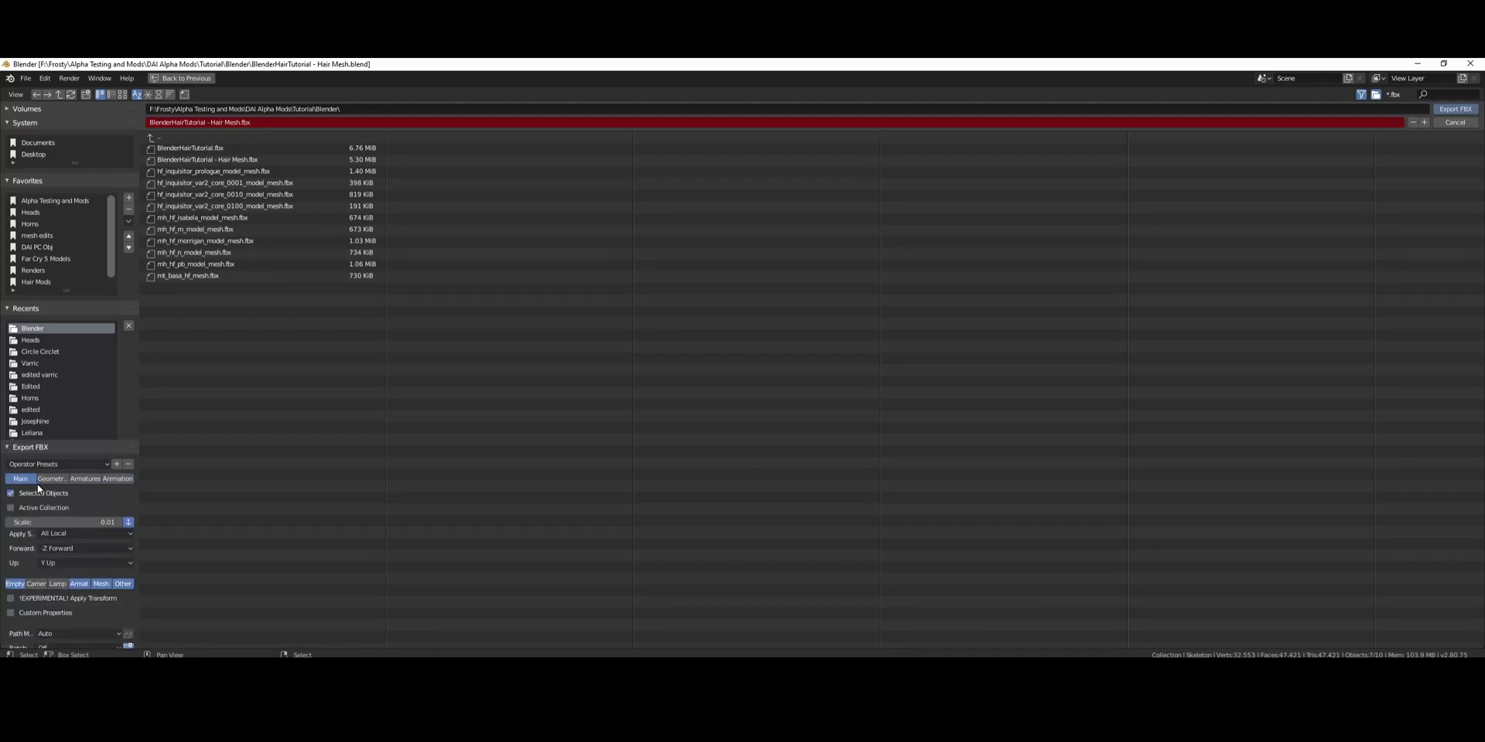
- Save the FBX export settings as the operator preset "Frosty Alpha - Meshes" and choose that preset
click(116, 466)
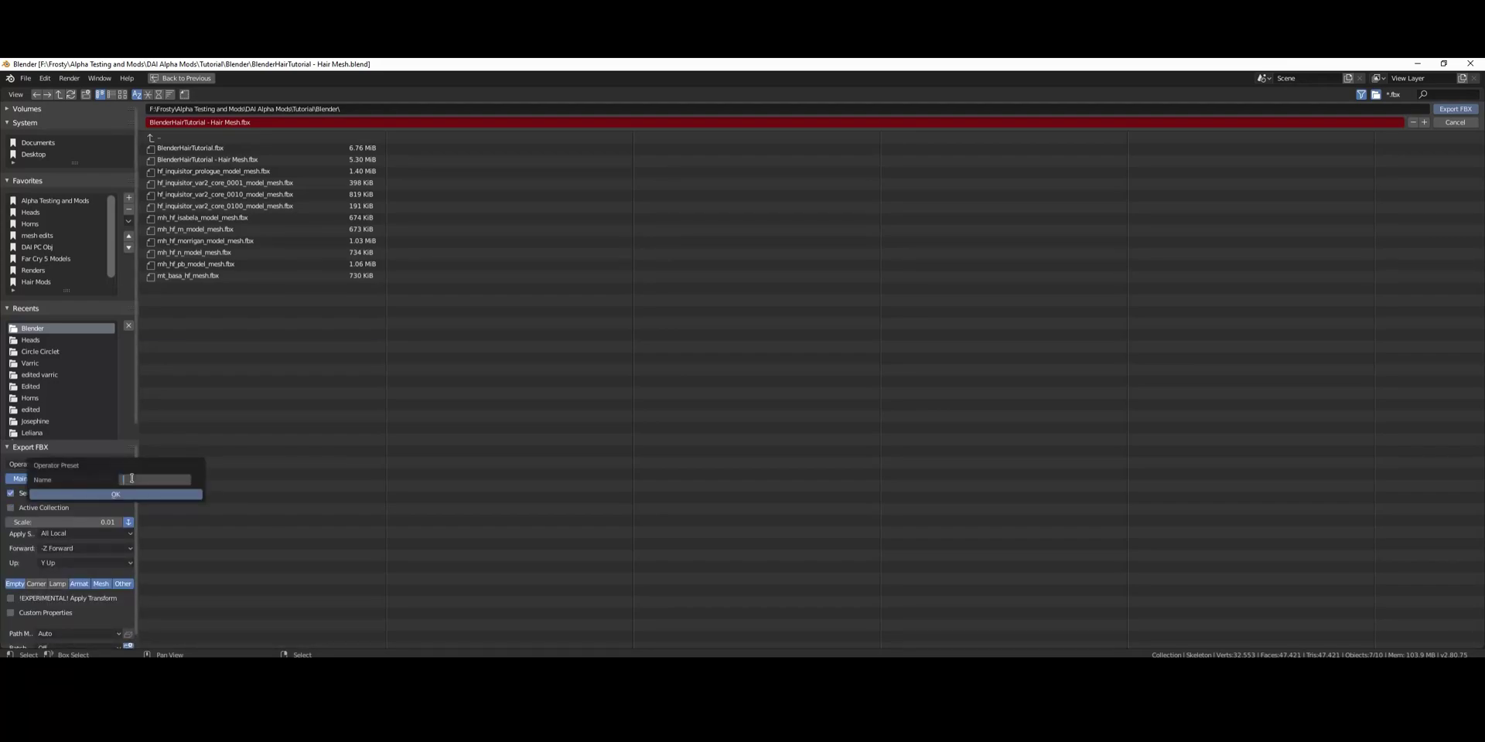
text(fn)
key(BackSpace)
key(BackSpace)
key(BackSpace)
text(osty alpha - met)
key(Return)
click(127, 494)
click(91, 464)
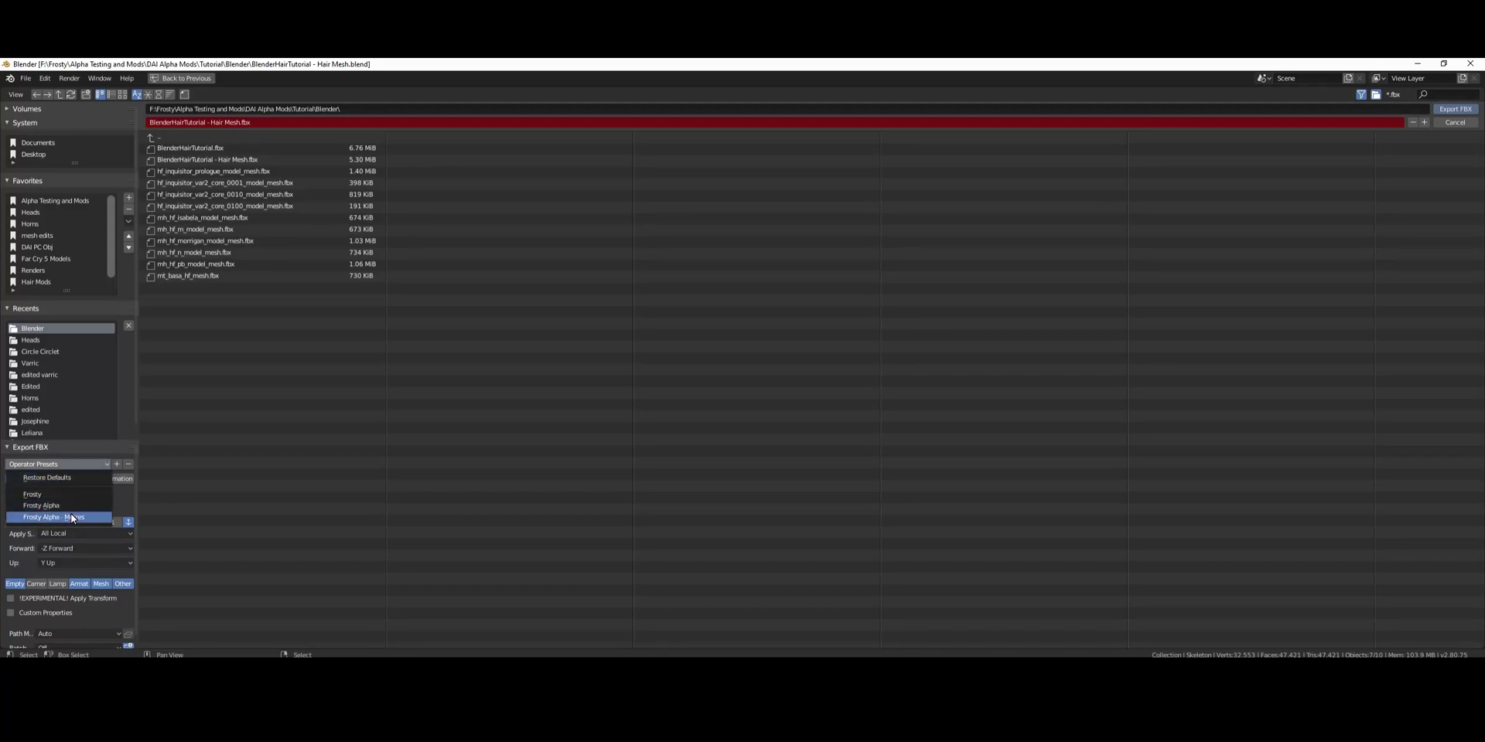
click(109, 517)
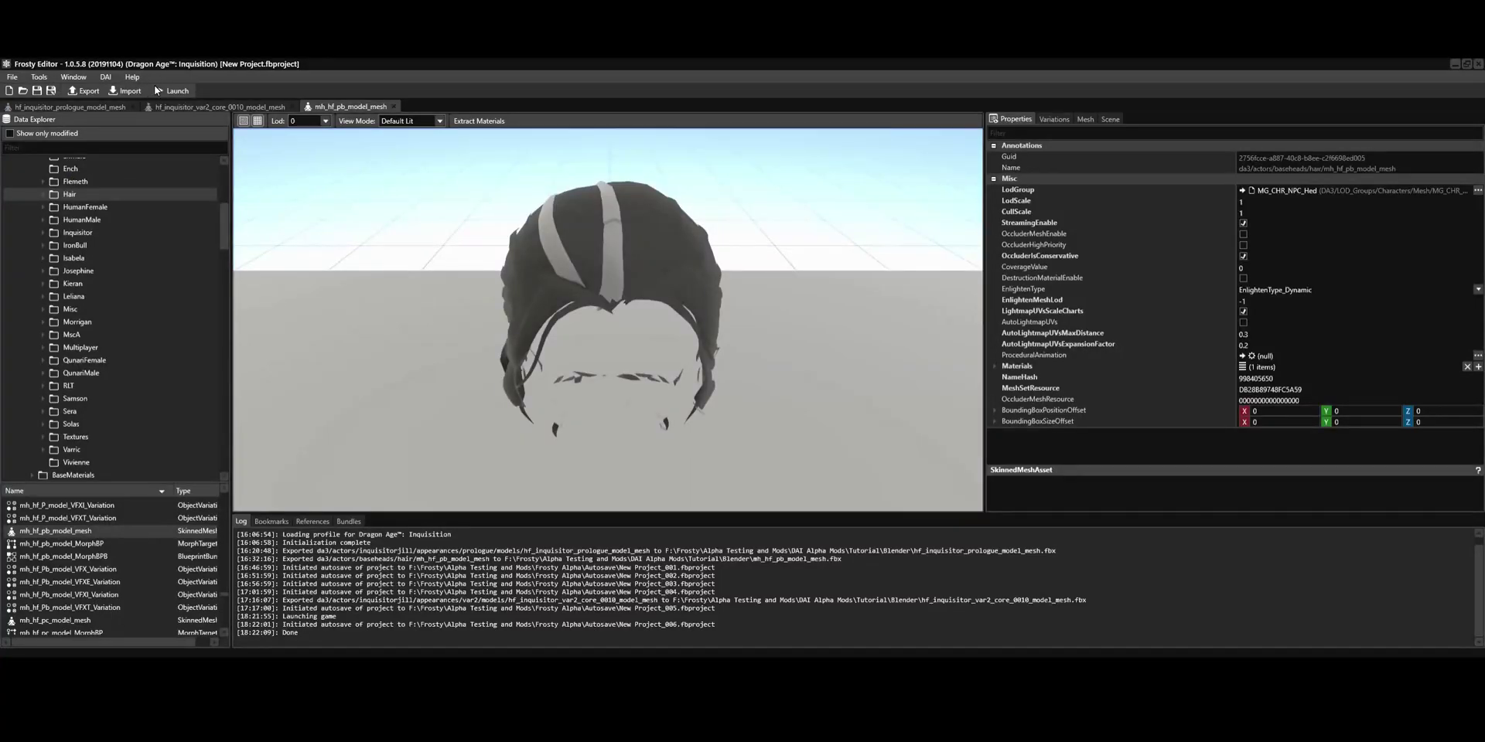
- In Frosty Editor, import BlenderHairTutorial - Hair Mesh.fbx into mh_hf_pb_model_mesh using hf_skeleton from Human/AdultFemale
click(126, 90)
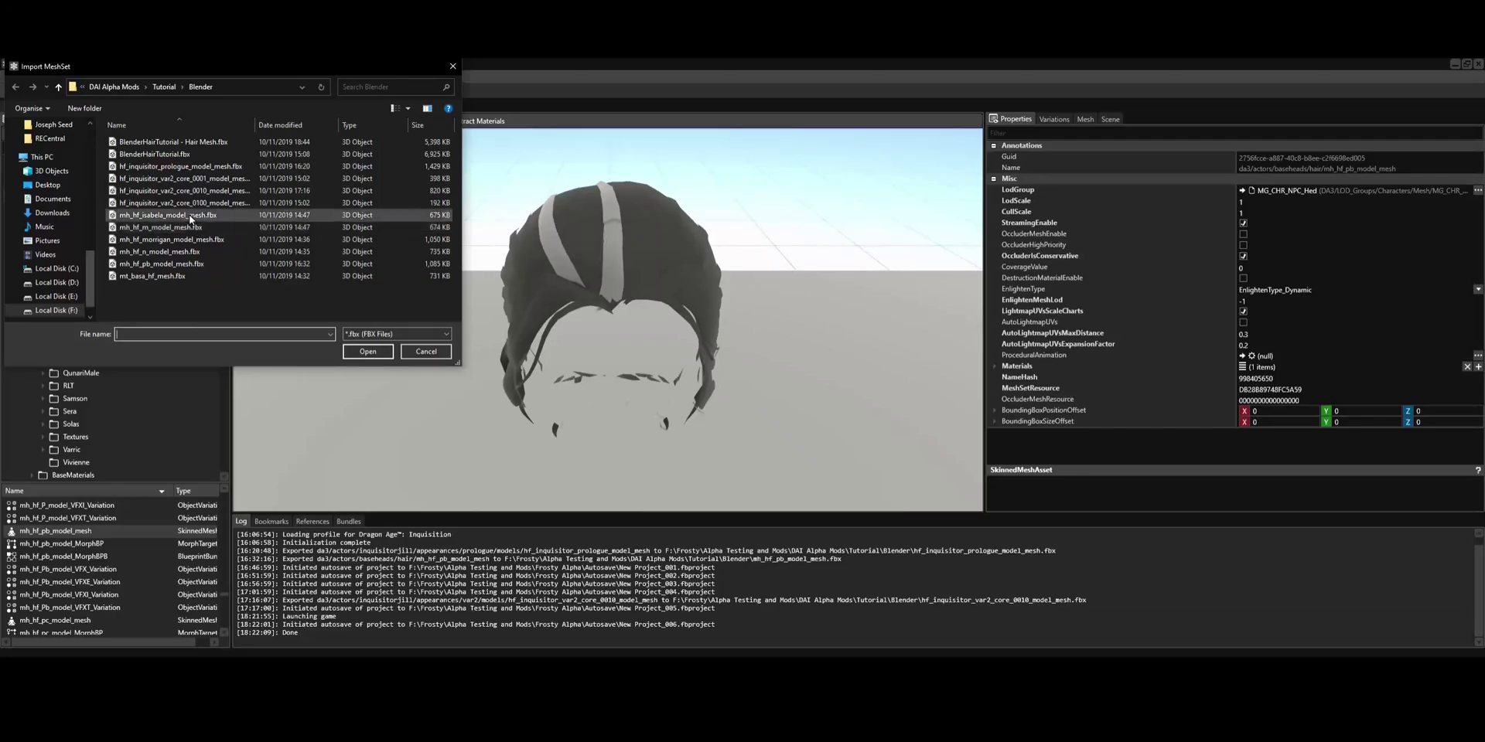
double_click(196, 142)
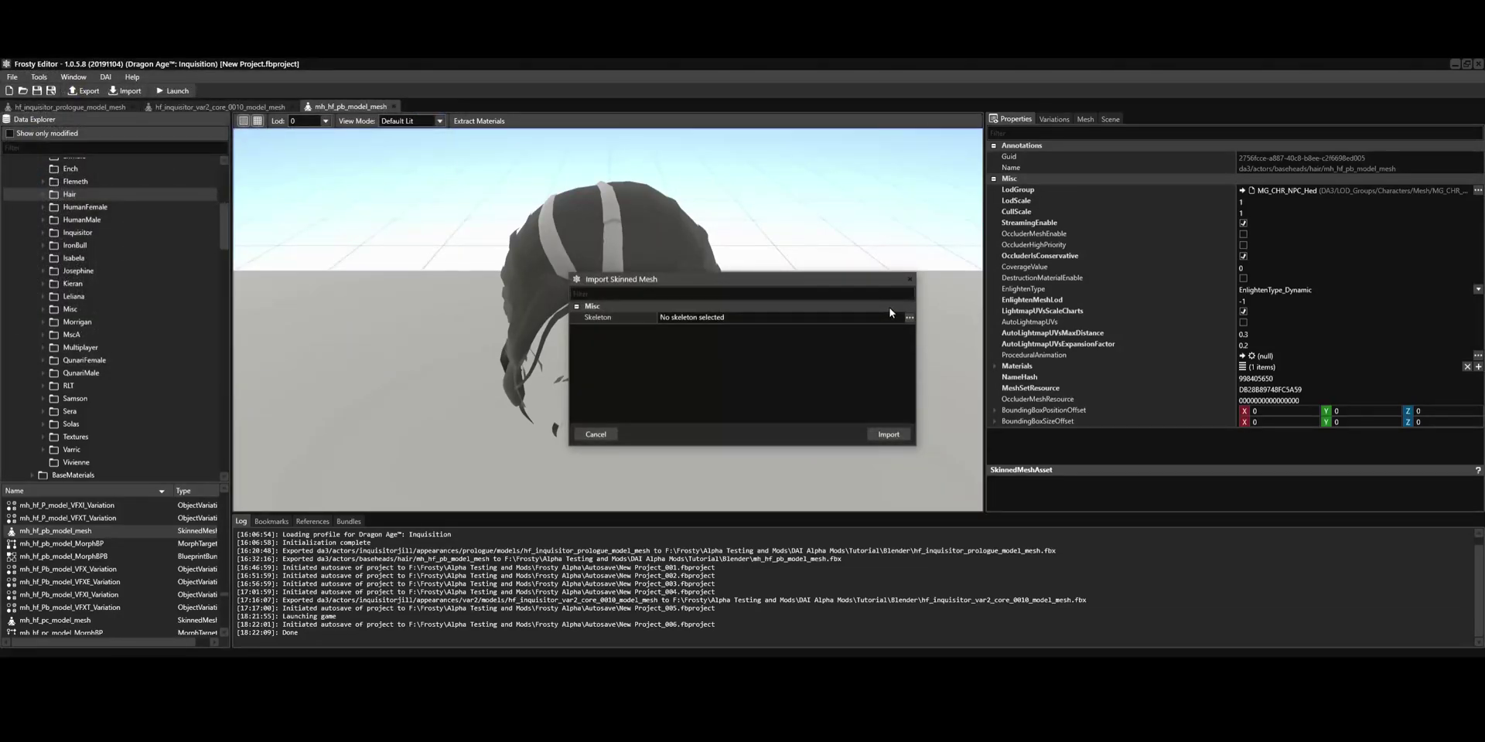
click(910, 316)
click(670, 361)
click(680, 373)
click(692, 387)
scroll(740, 371, down, 2)
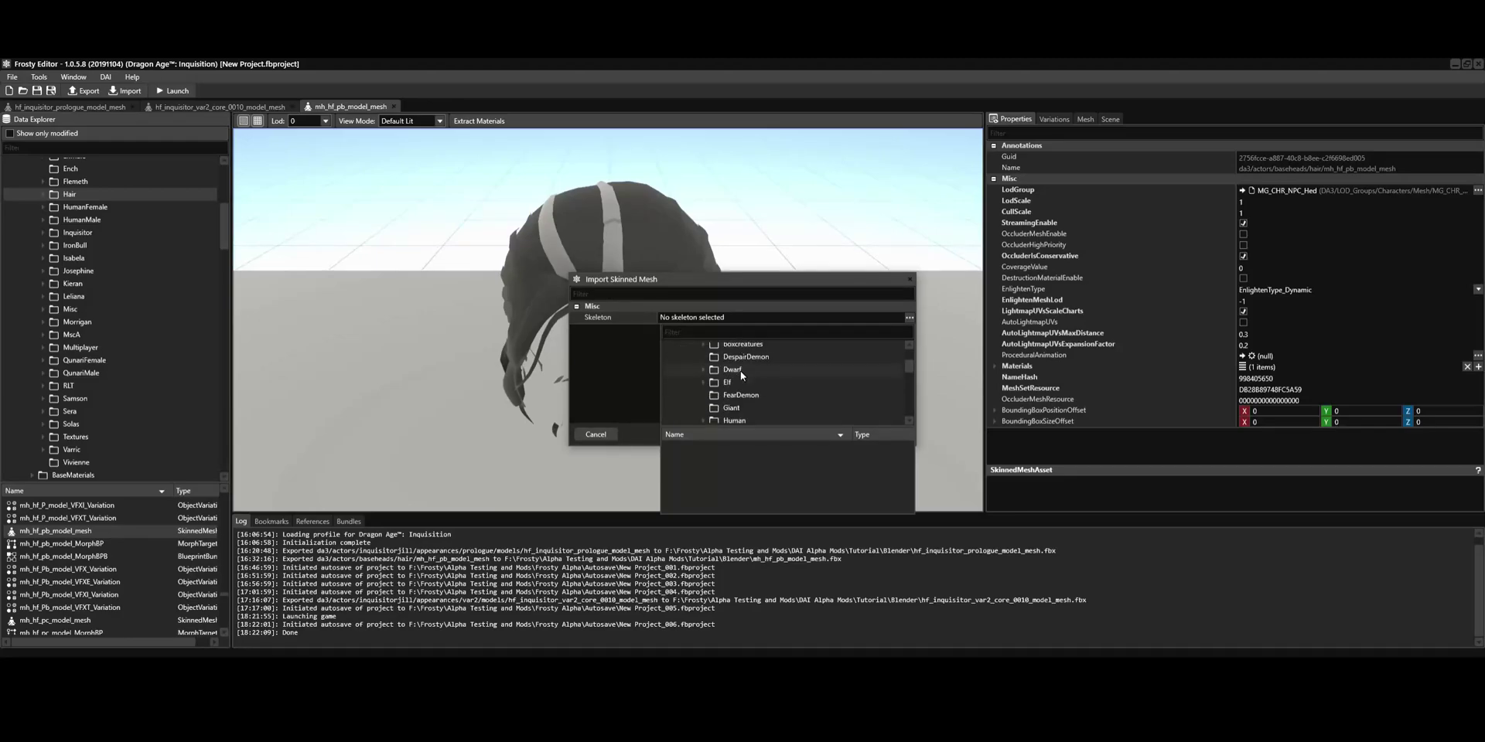
click(702, 393)
click(739, 406)
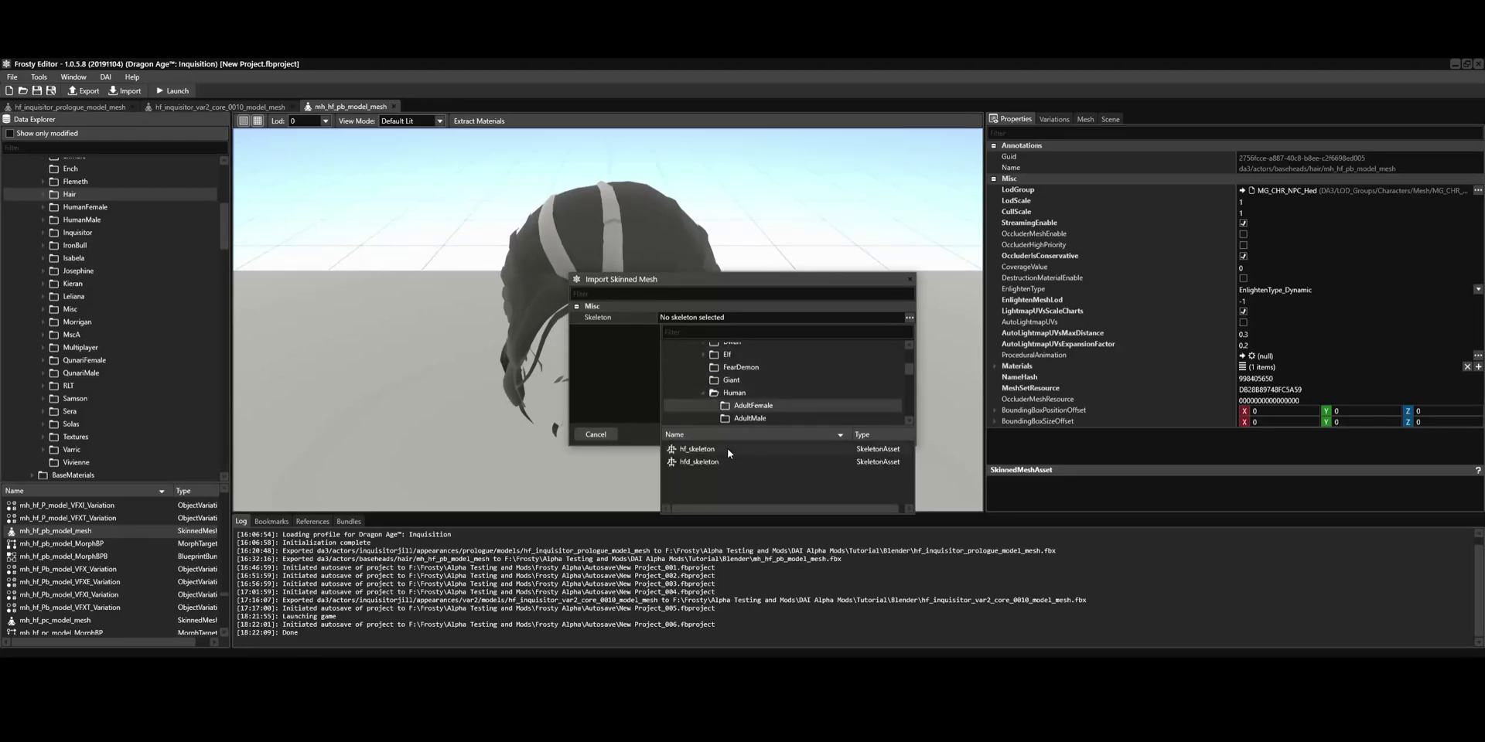
double_click(696, 449)
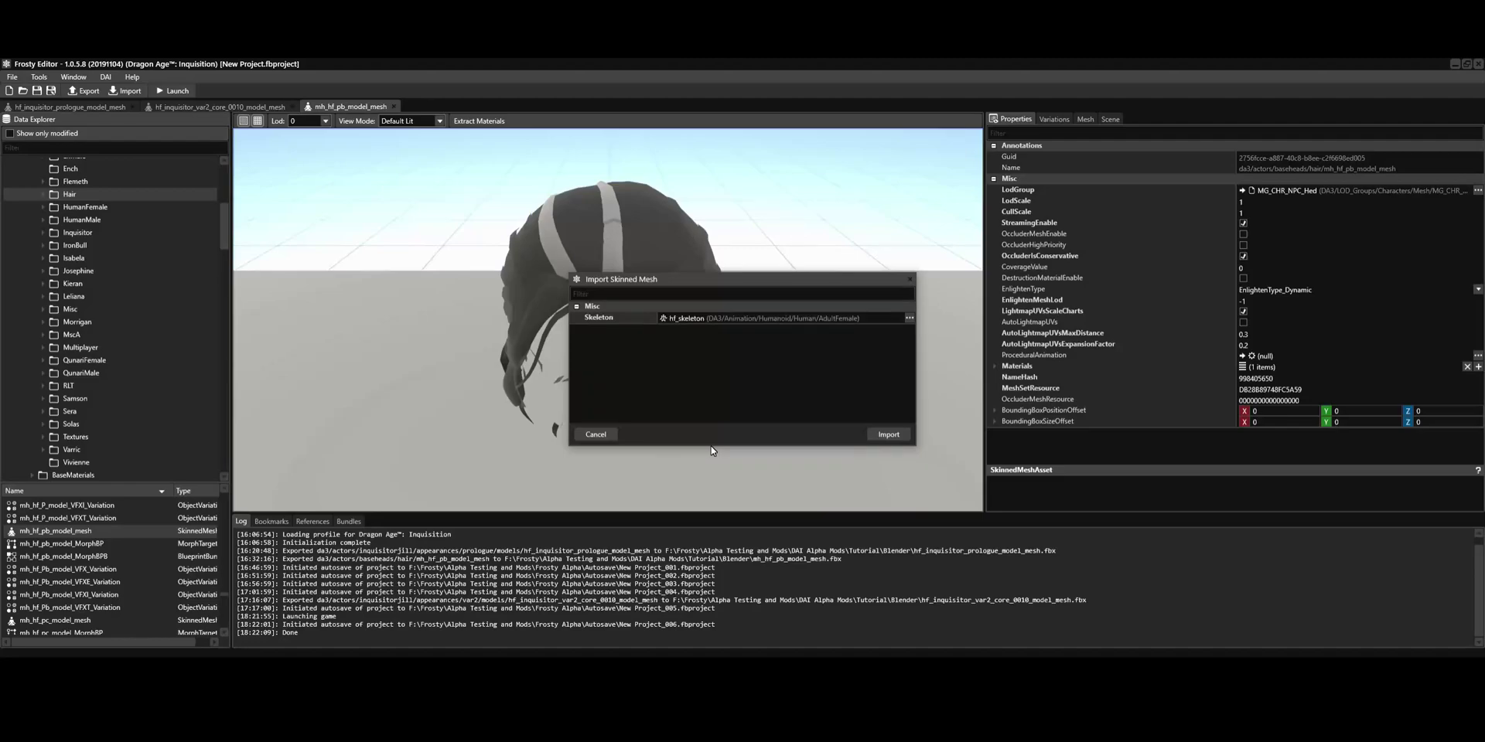
click(887, 435)
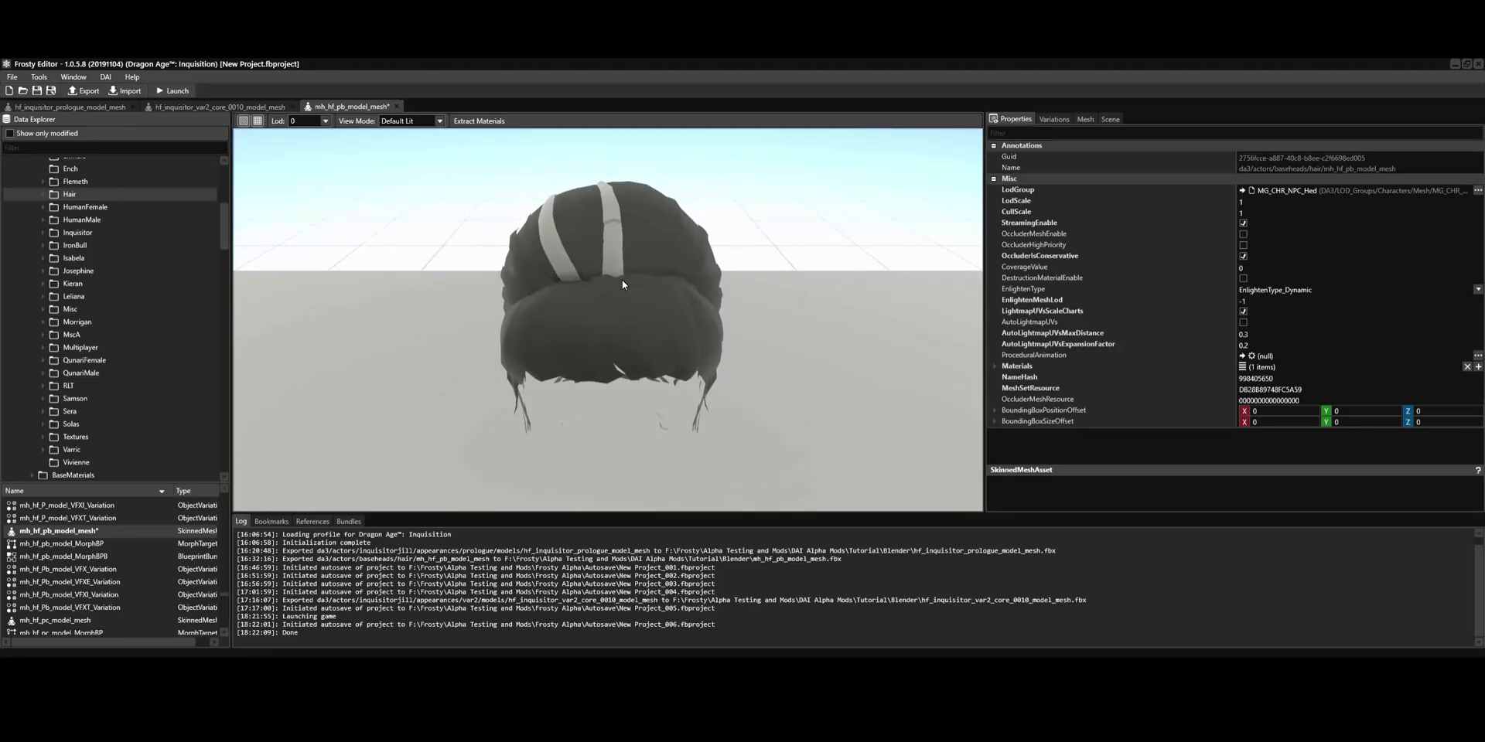
- Inspect the imported hair mesh, then open the mh_hf_q_model_mesh asset from the Hair folder
mouse_move(676, 284)
mouse_down()
mouse_move(603, 287)
mouse_move(696, 286)
mouse_move(658, 294)
mouse_up()
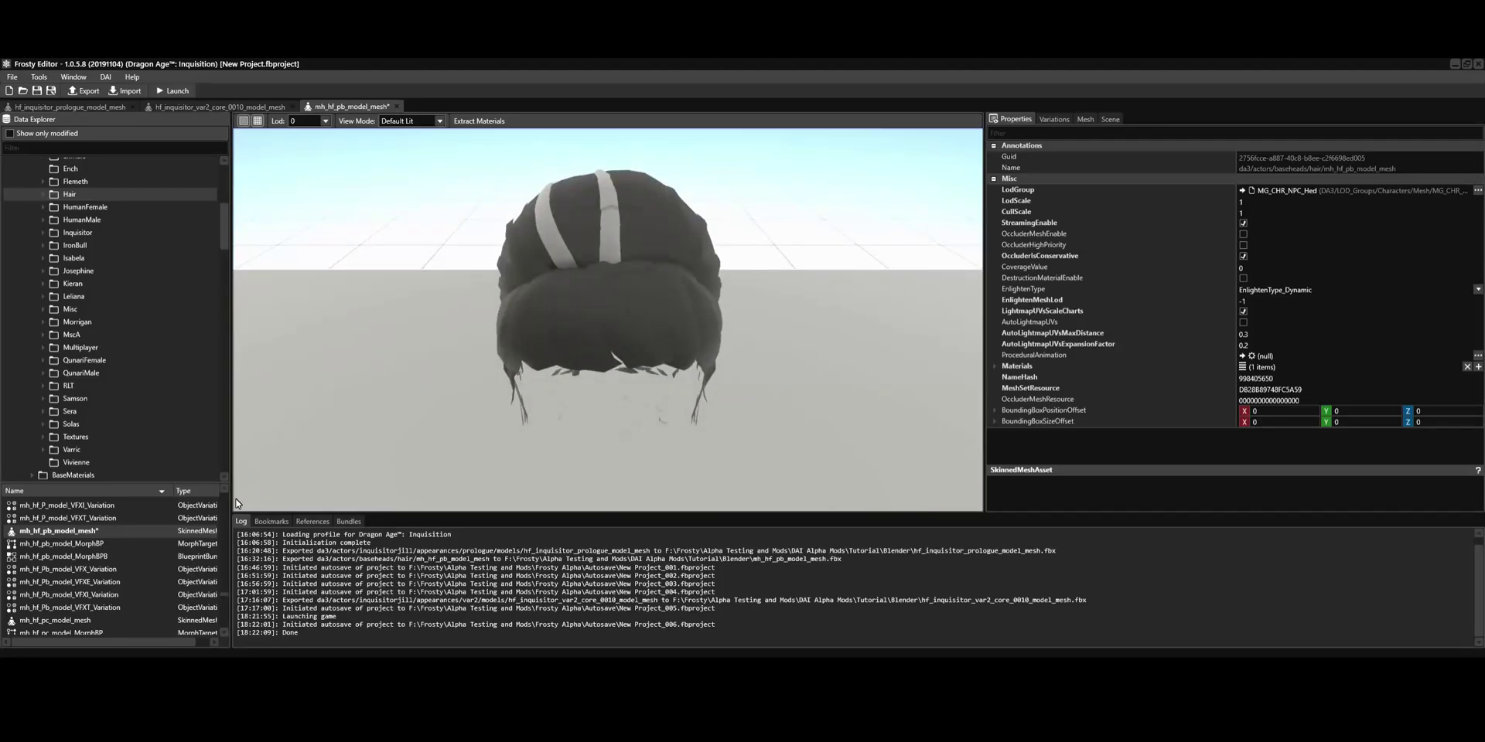
drag(433, 387, 503, 378)
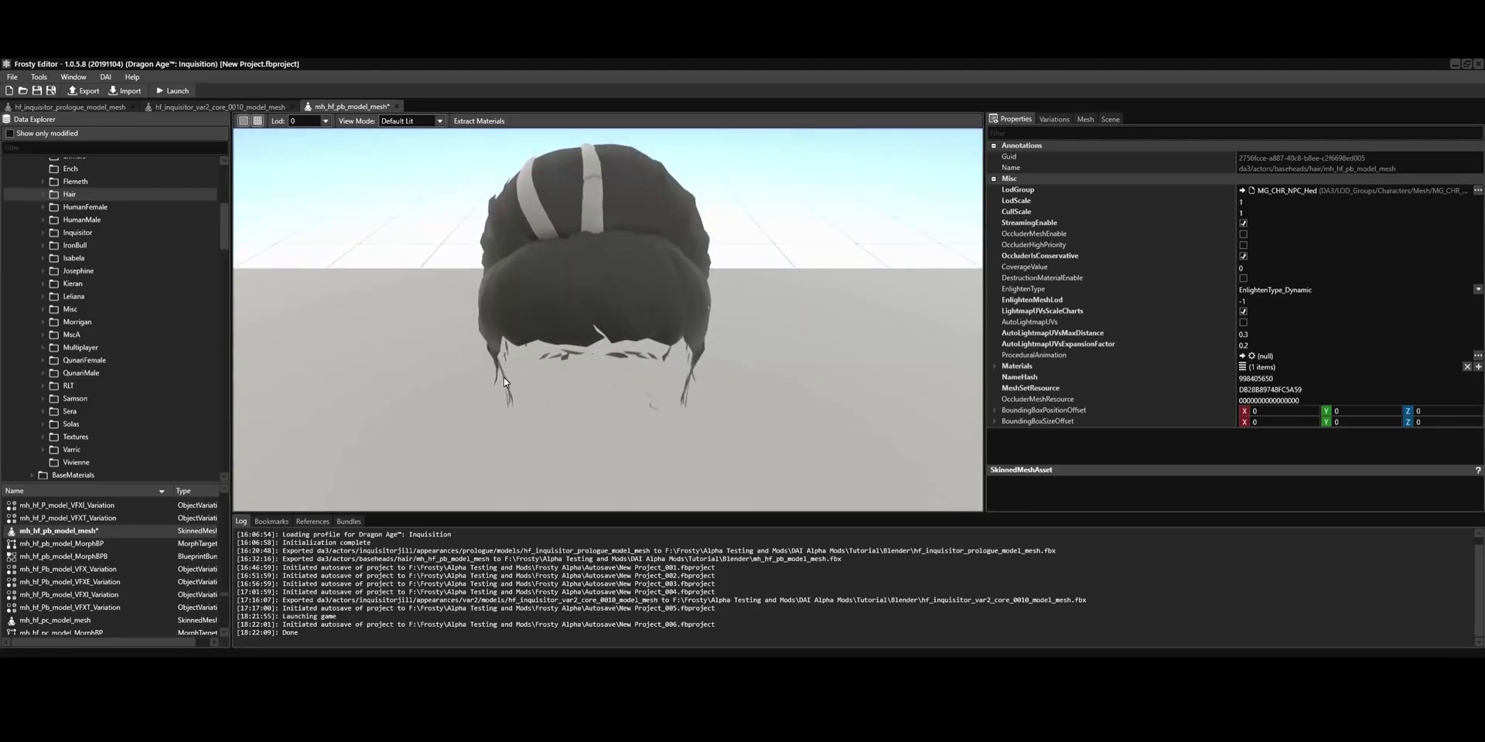
scroll(127, 551, down, 4)
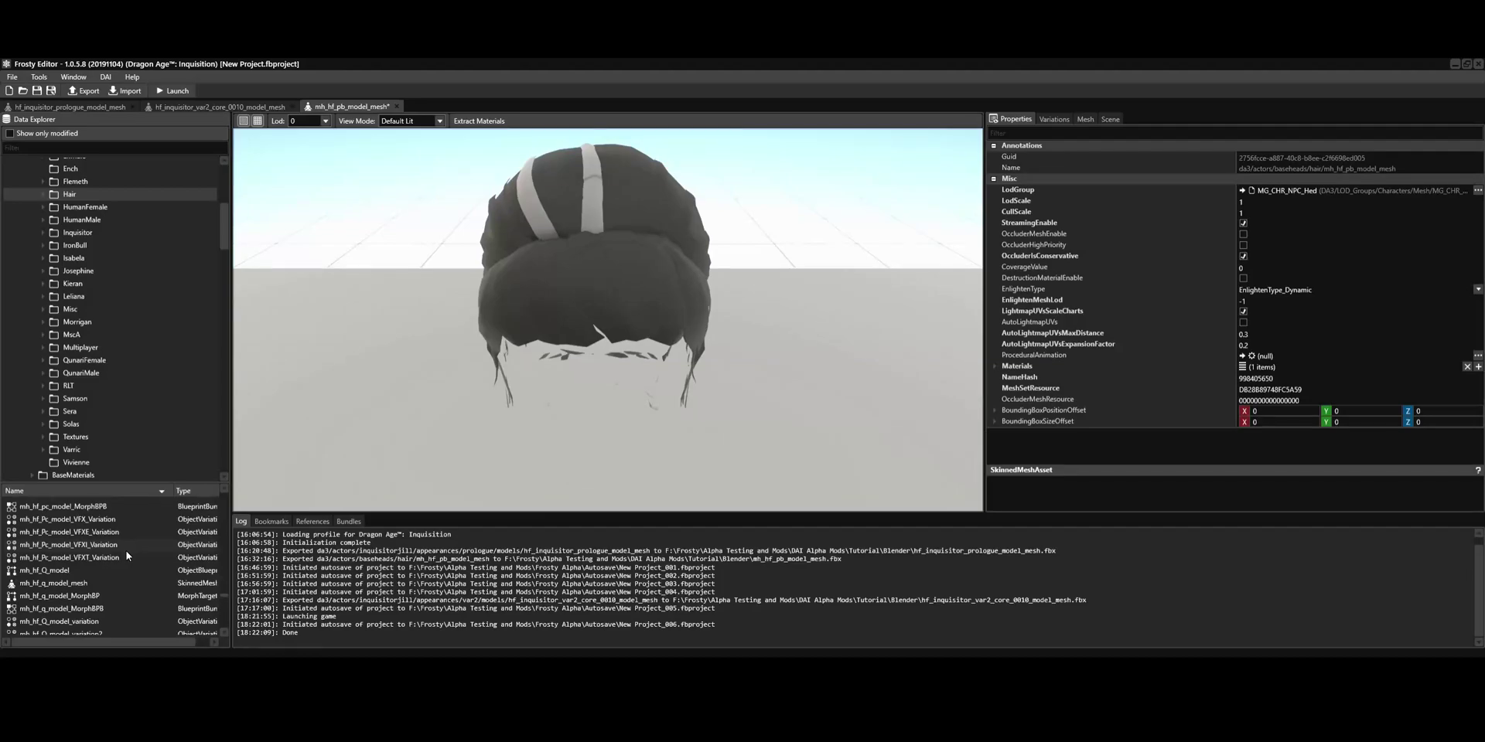
double_click(106, 588)
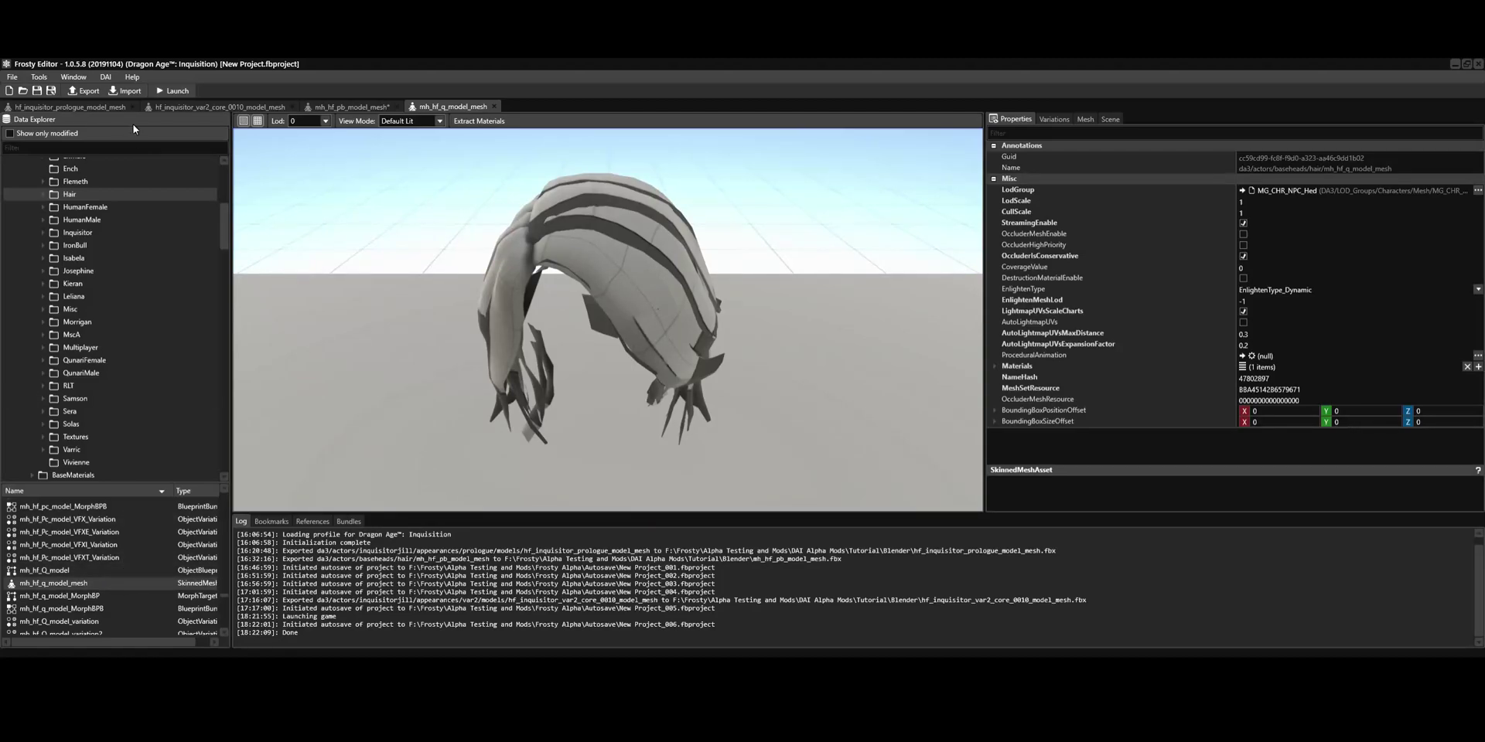
- Import BlenderHairTutorial - Hair Mesh.fbx into mh_hf_q_model_mesh using the adult human female hf_skeleton
click(119, 94)
double_click(155, 142)
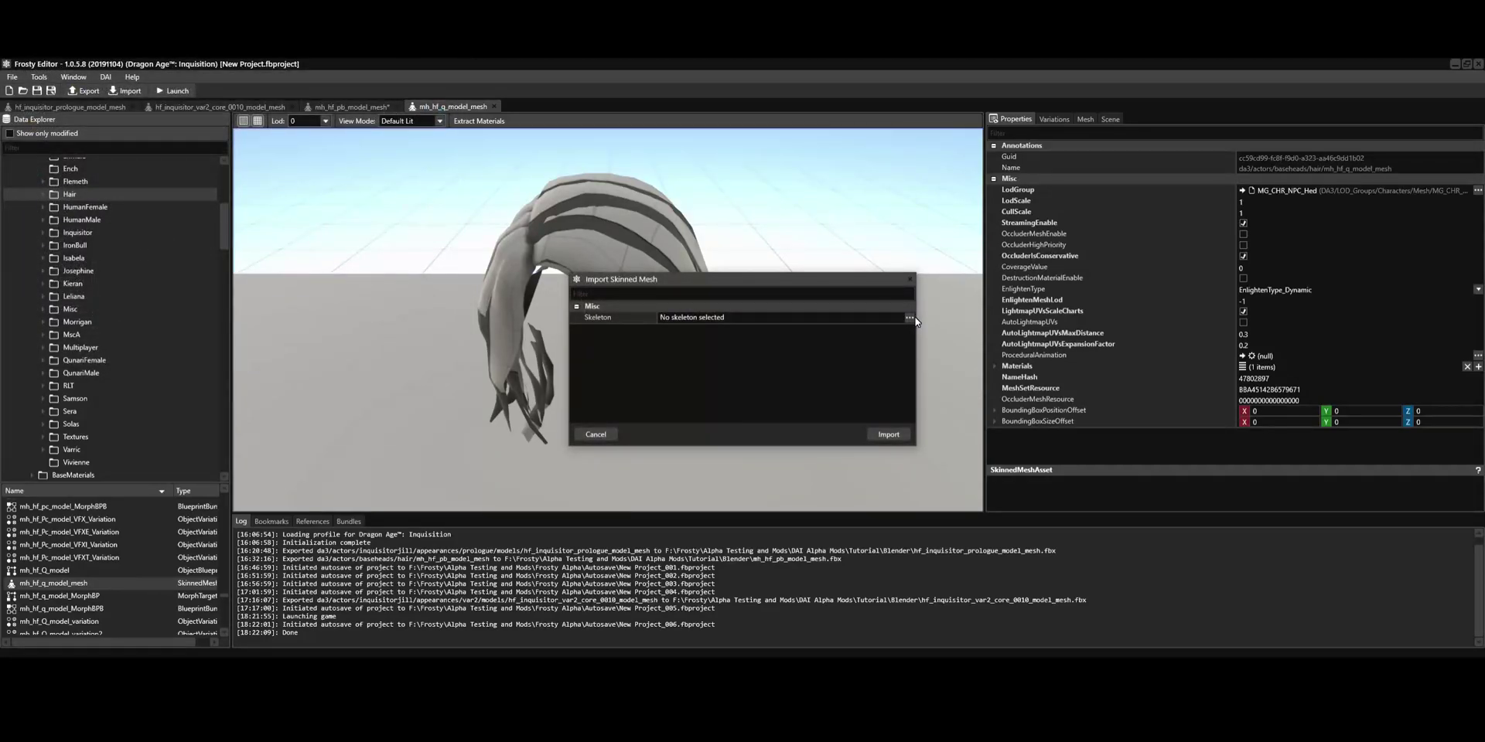
click(909, 317)
click(671, 362)
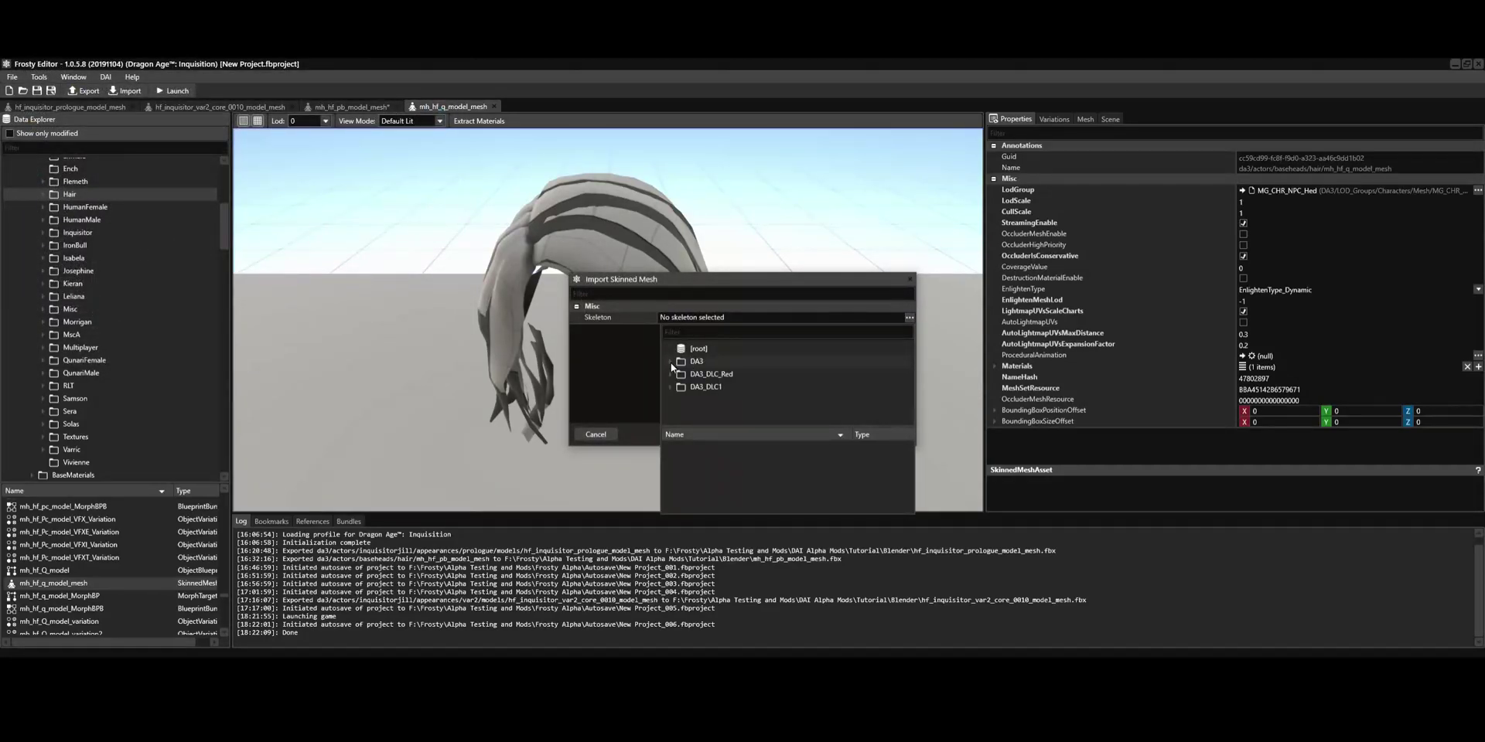
click(680, 374)
click(691, 386)
scroll(711, 370, down, 3)
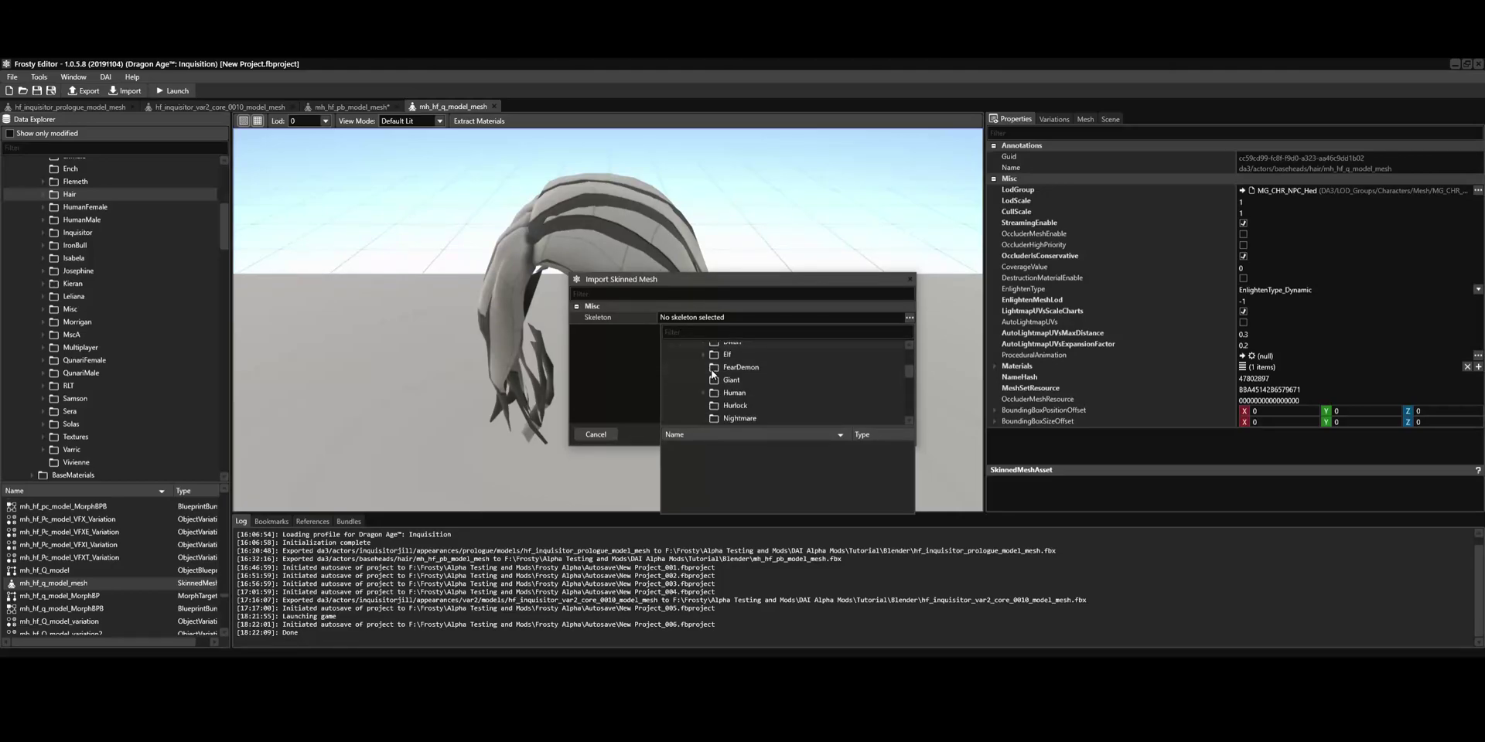
click(704, 365)
click(731, 378)
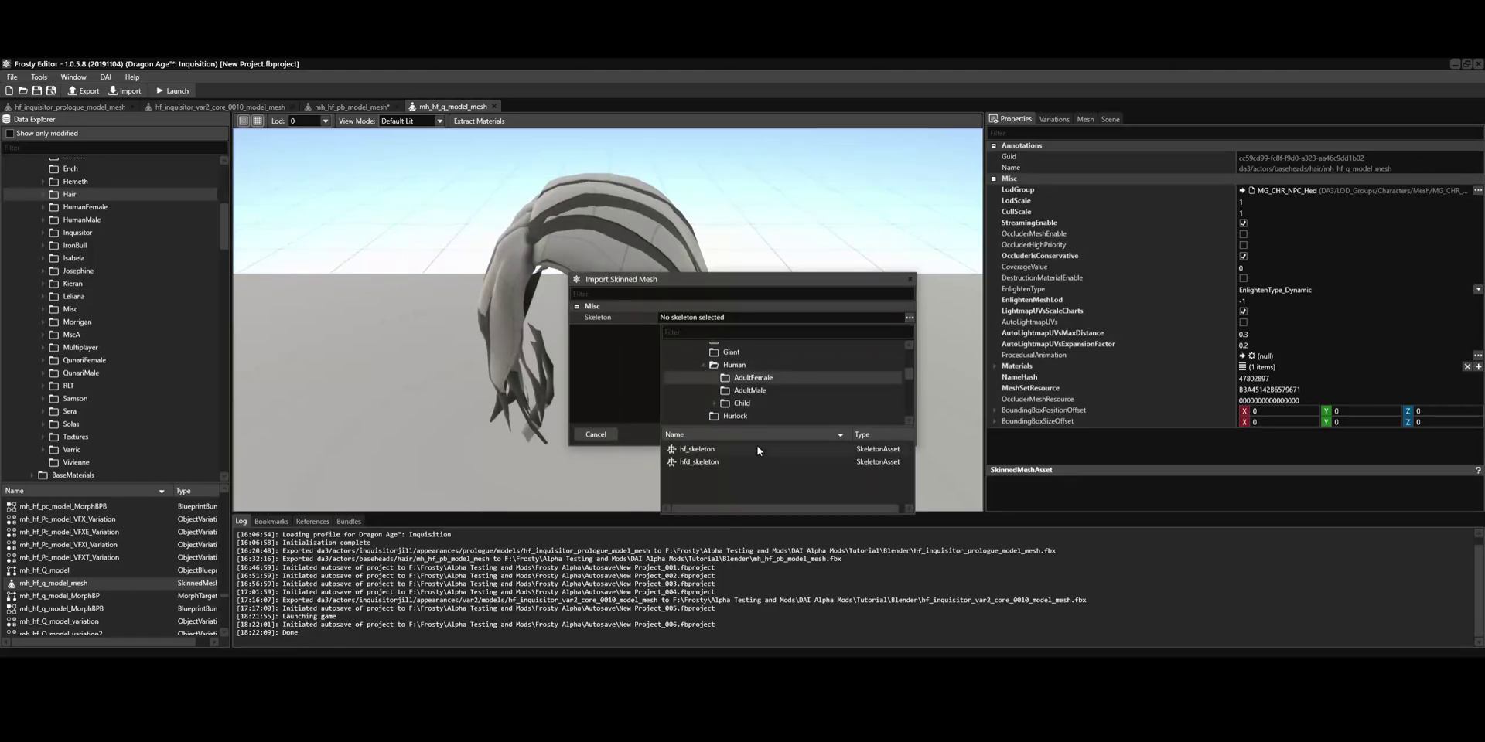
click(696, 508)
click(904, 435)
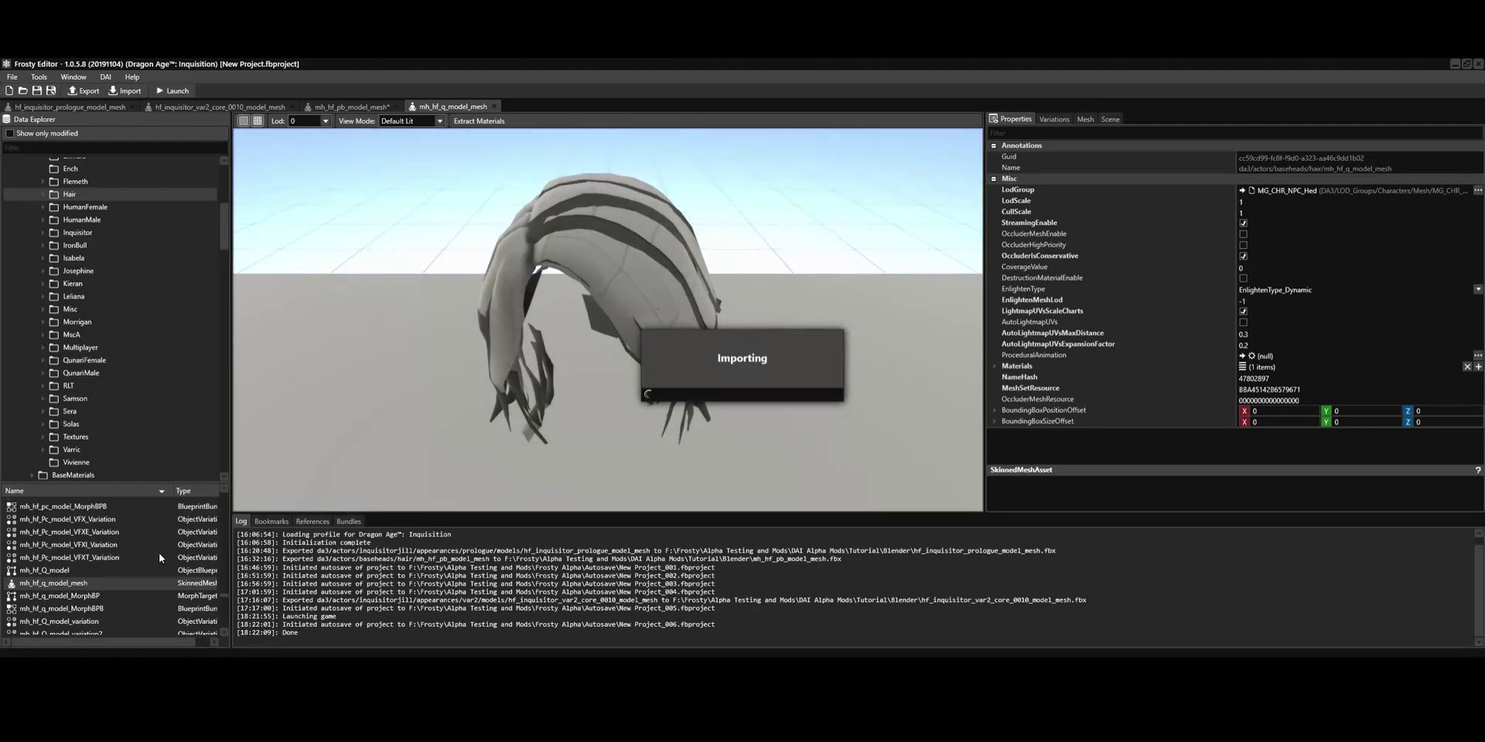
scroll(159, 552, down, 3)
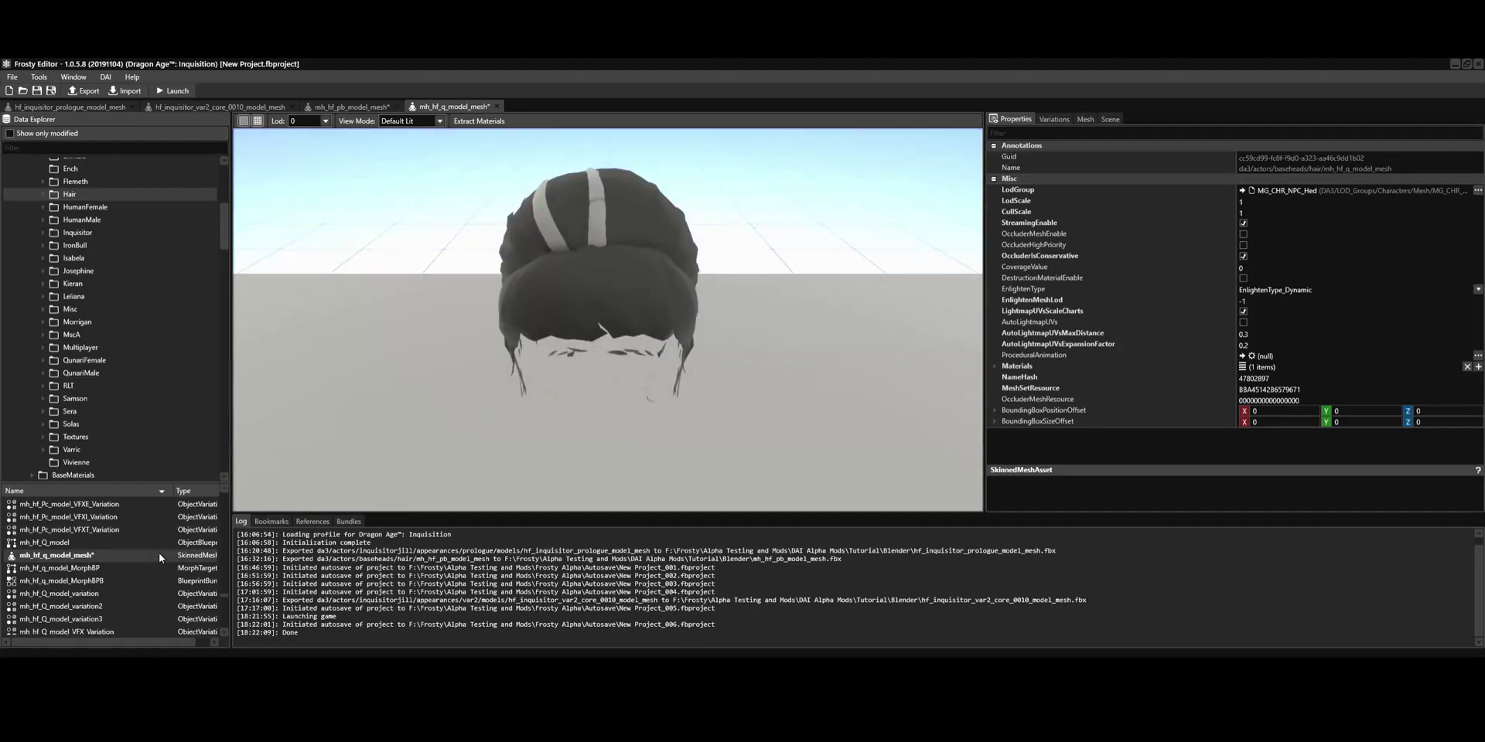
click(318, 119)
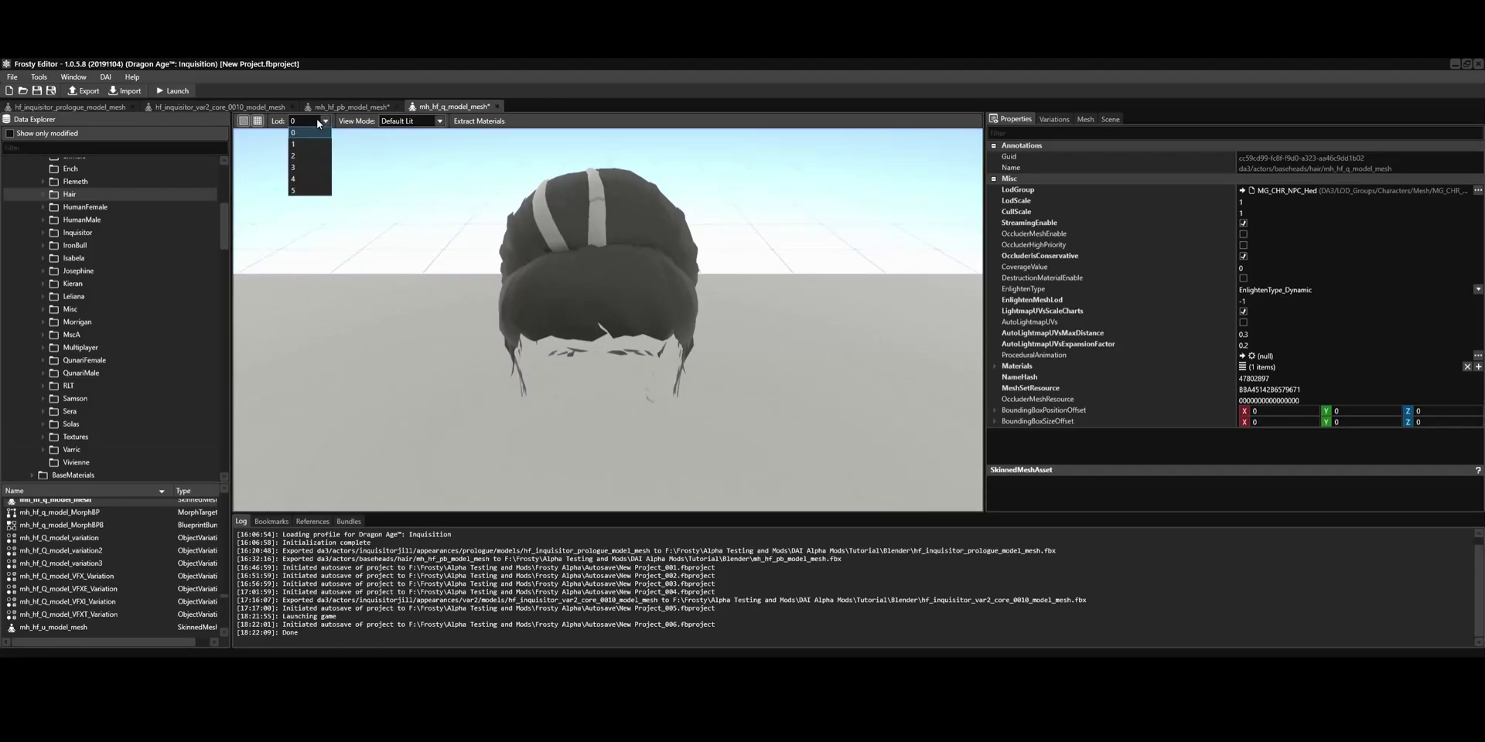
click(317, 119)
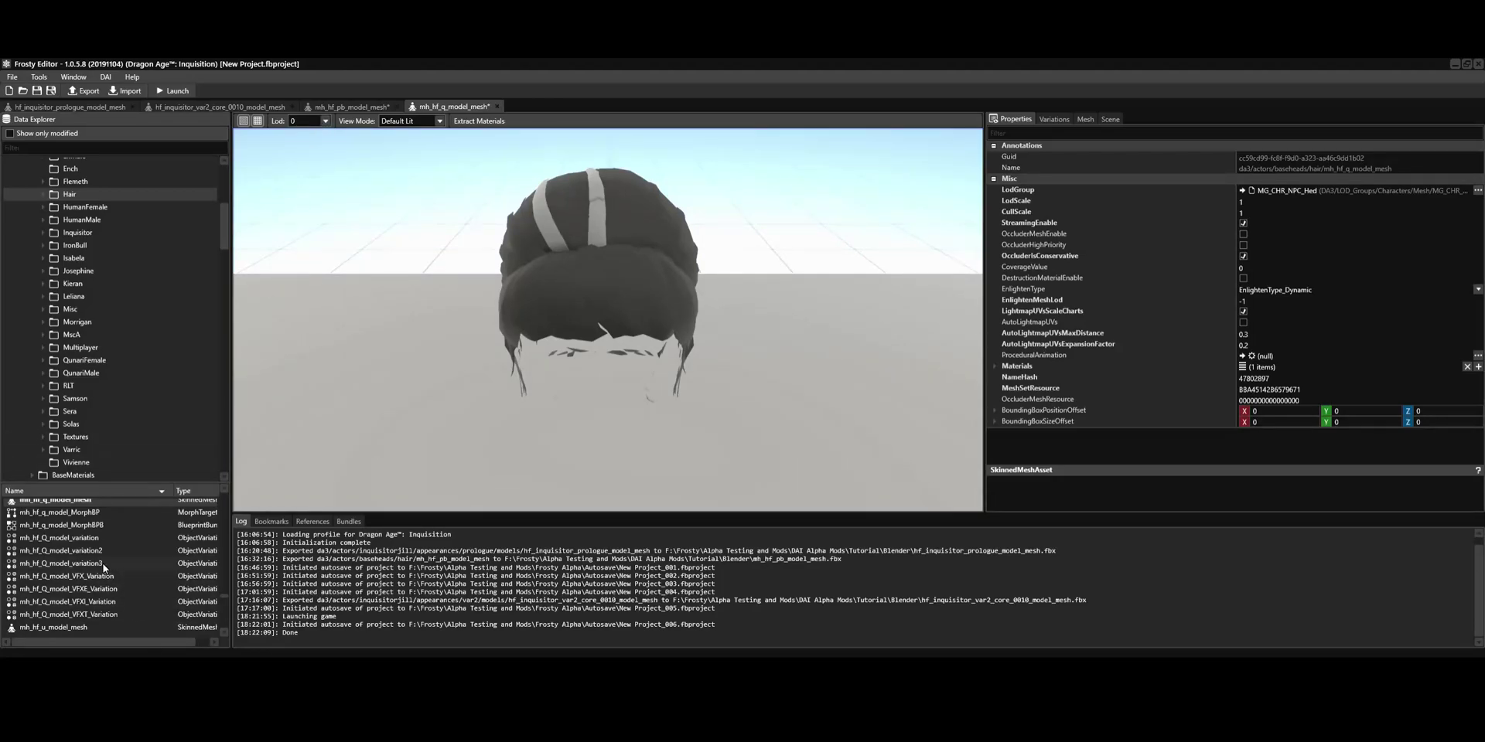
- Open the mh_hf_u_model_mesh asset and choose BlenderHairTutorial - Hair Mesh.fbx as its import file
scroll(103, 569, down, 1)
double_click(109, 600)
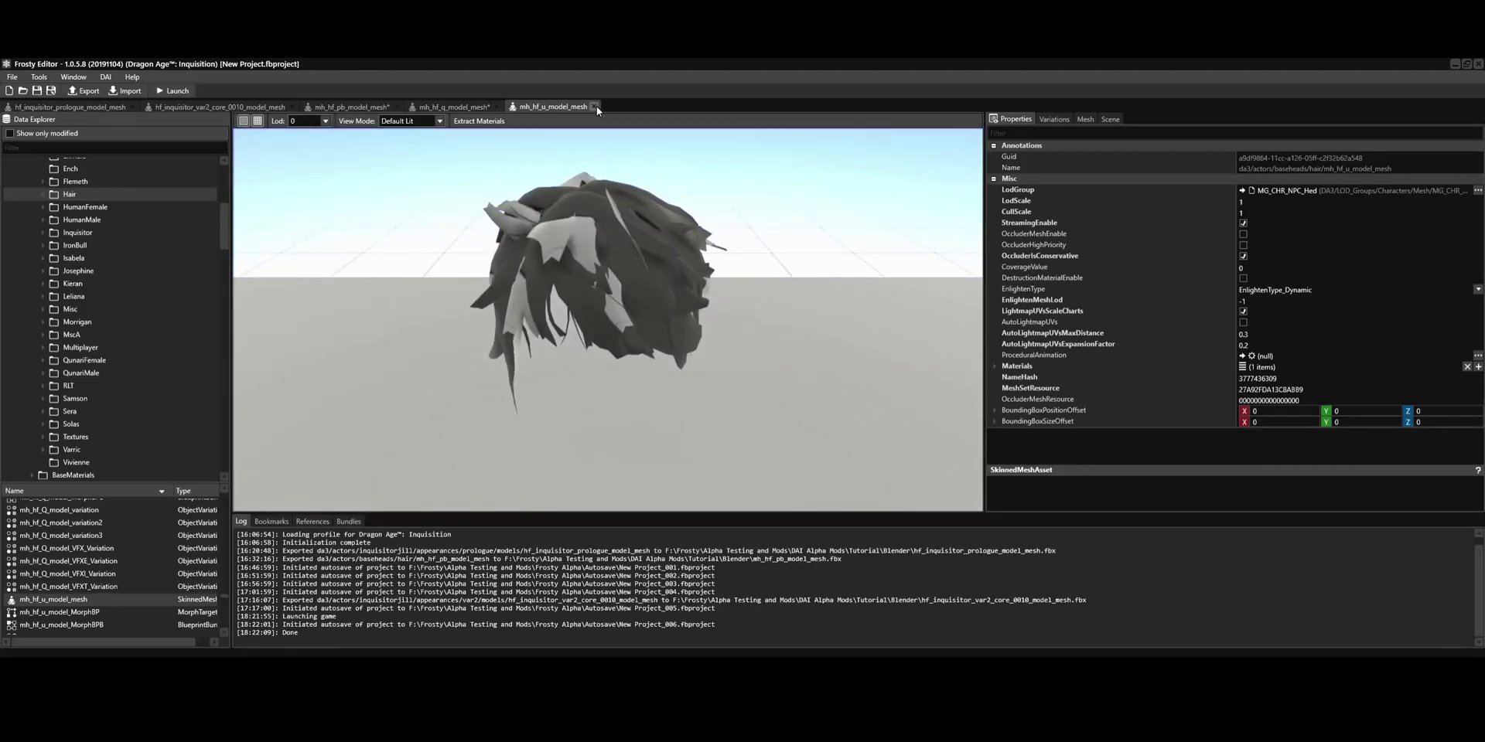
click(125, 91)
double_click(206, 142)
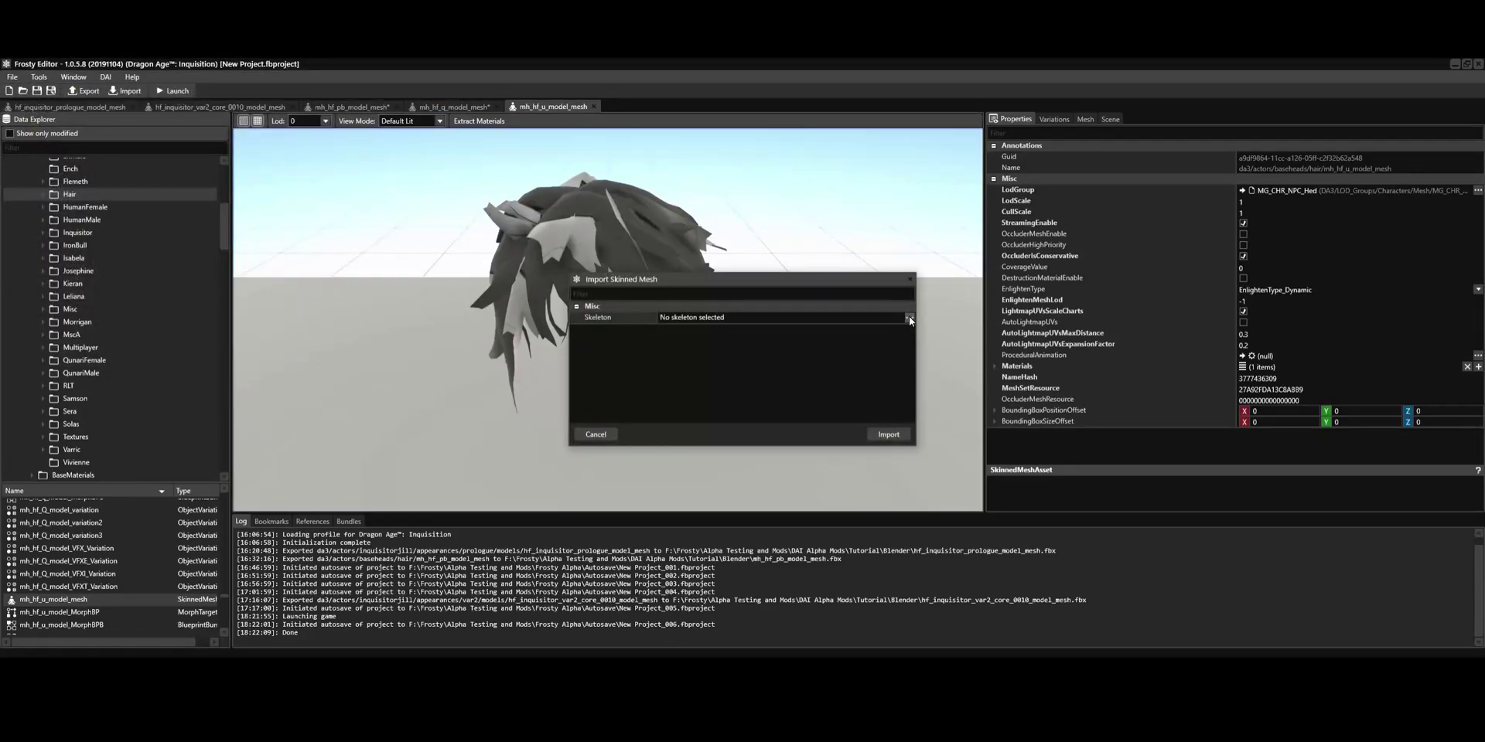
- Assign the adult human female hf_skeleton to the skinned mesh import and import the hair into mh_hf_u_model_mesh
click(910, 317)
click(672, 361)
click(681, 374)
click(693, 387)
scroll(706, 386, down, 2)
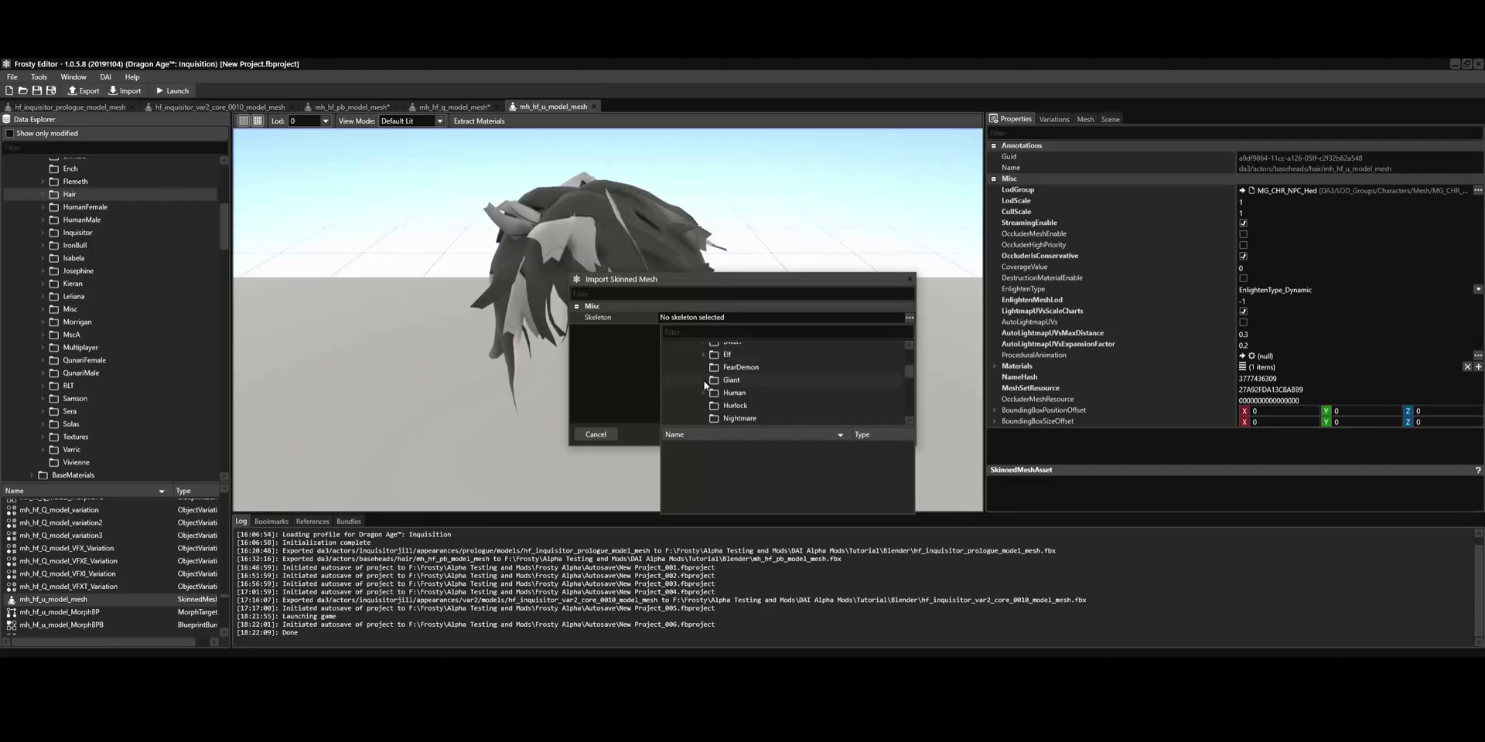
click(702, 392)
scroll(708, 392, down, 1)
click(743, 383)
click(805, 444)
click(875, 430)
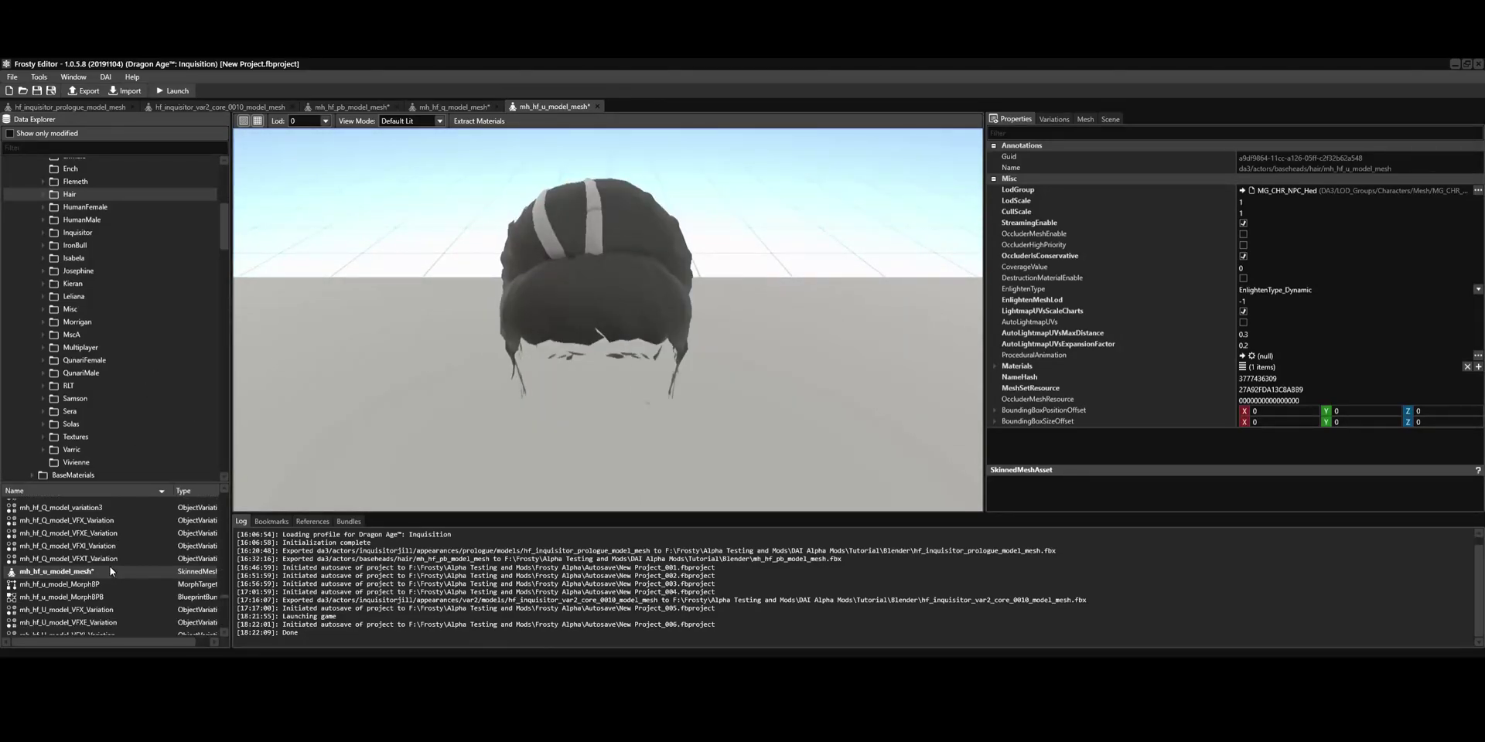
- Find and open the mh_hf_n_model_mesh asset in the Hair folder, and close the unneeded mh_hf_N_model asset
scroll(111, 573, down, 2)
scroll(111, 570, down, 2)
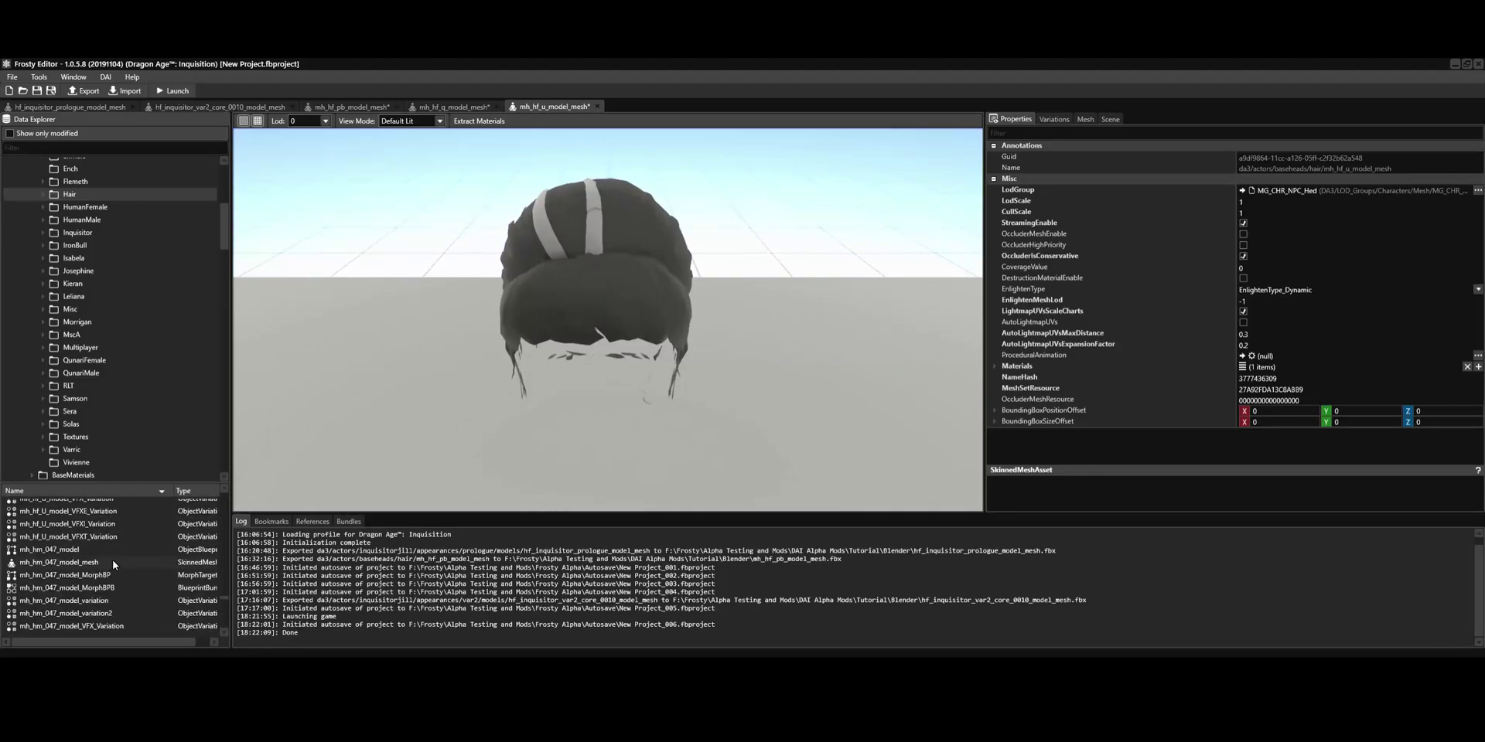
scroll(124, 553, up, 6)
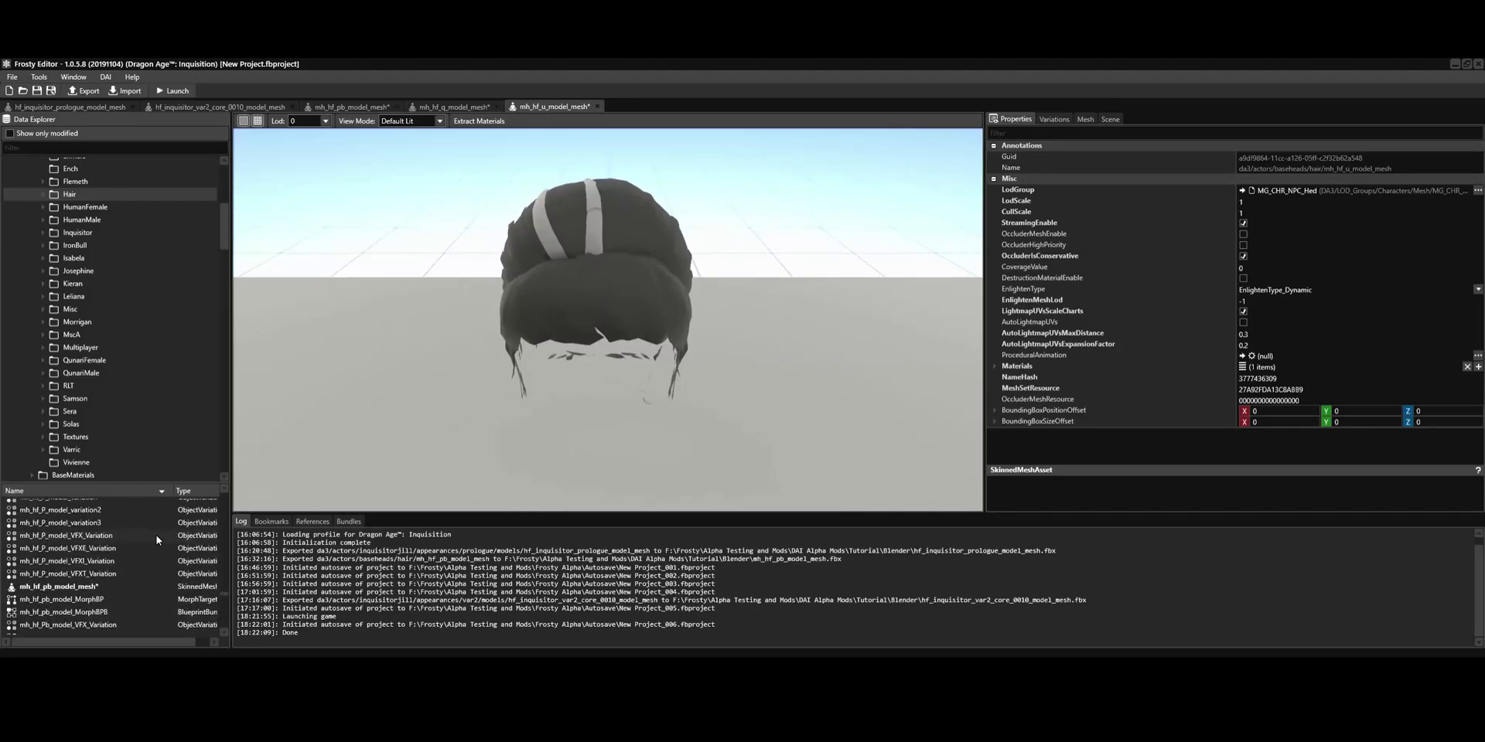
scroll(139, 572, up, 3)
double_click(119, 617)
double_click(117, 628)
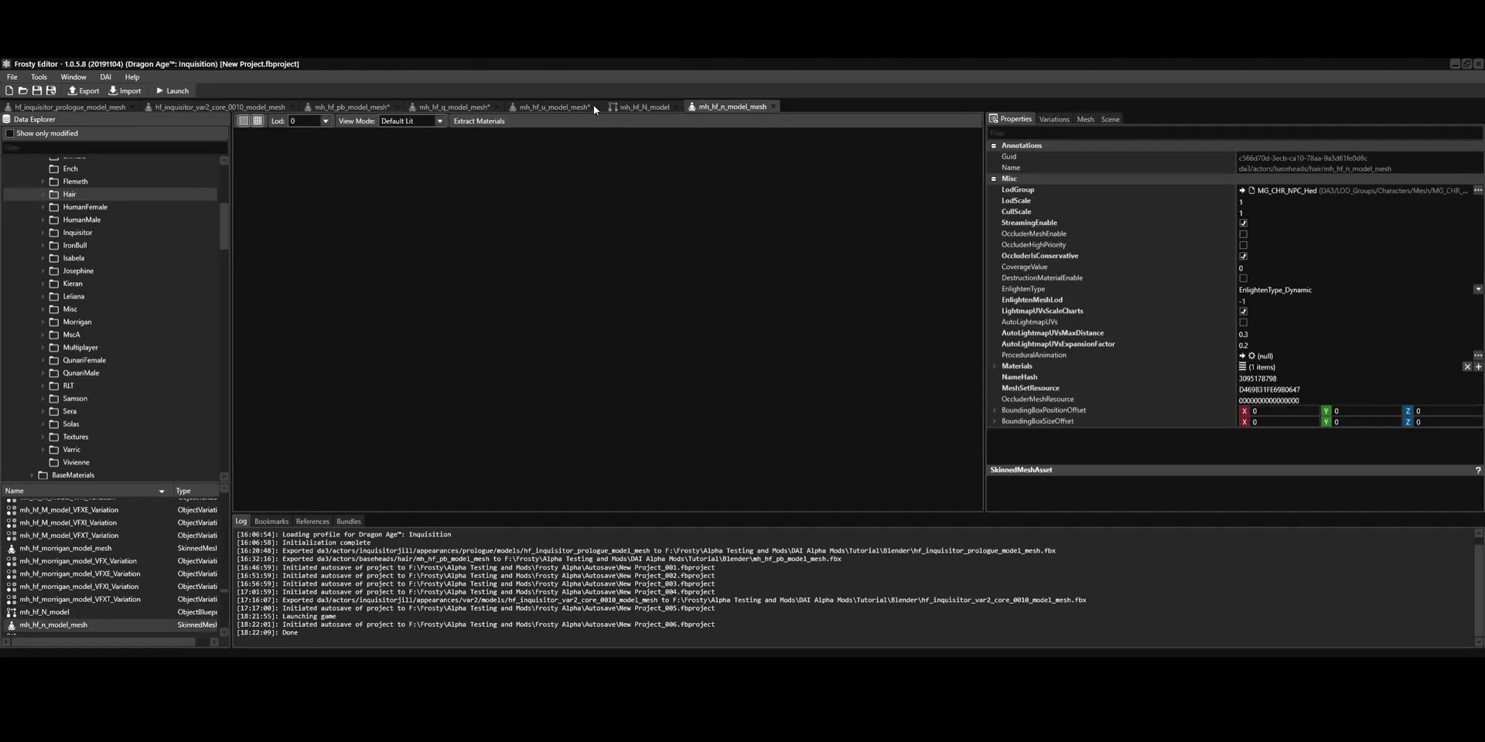
click(675, 109)
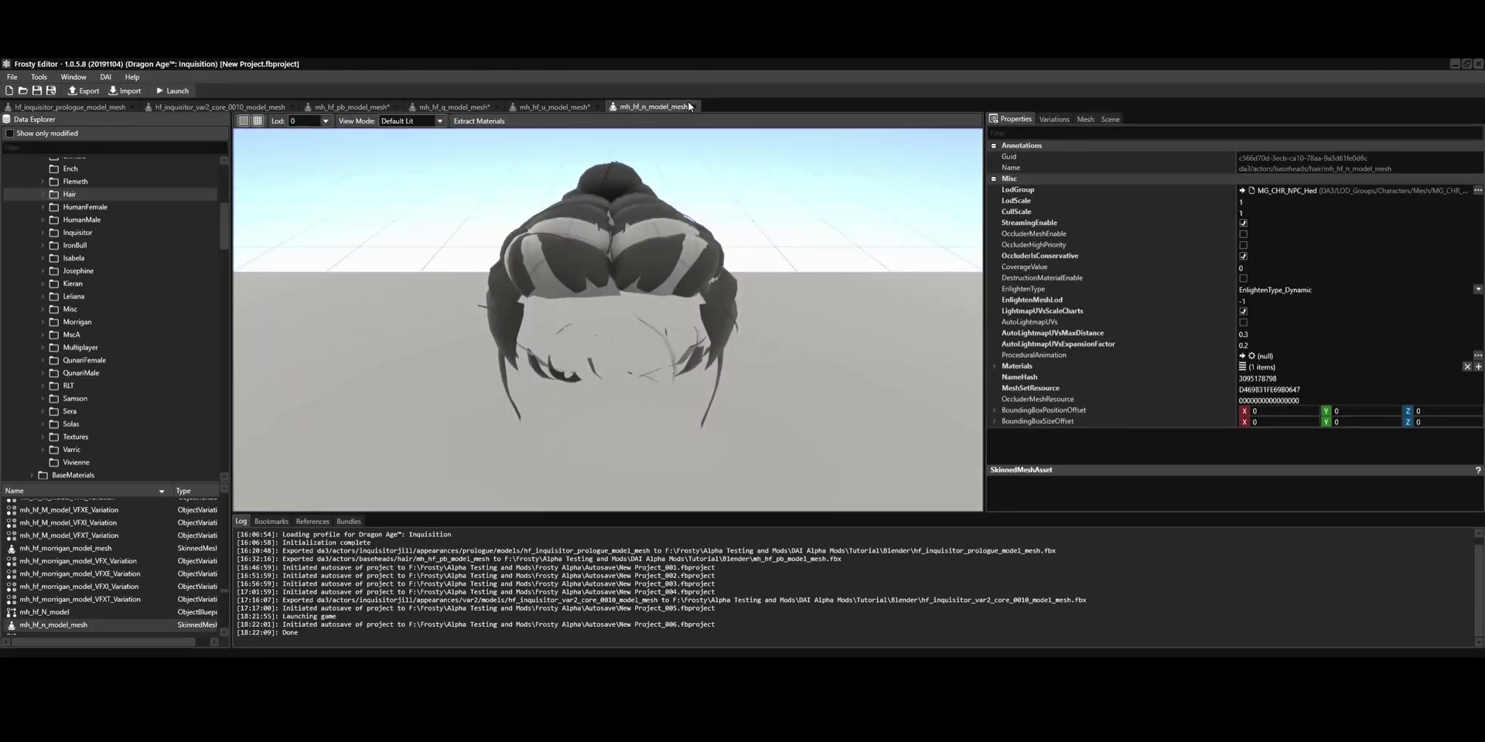
- Import BlenderHairTutorial - Hair Mesh.fbx into mh_hf_n_model_mesh using hf_skeleton from Human/AdultFemale
click(124, 92)
double_click(210, 146)
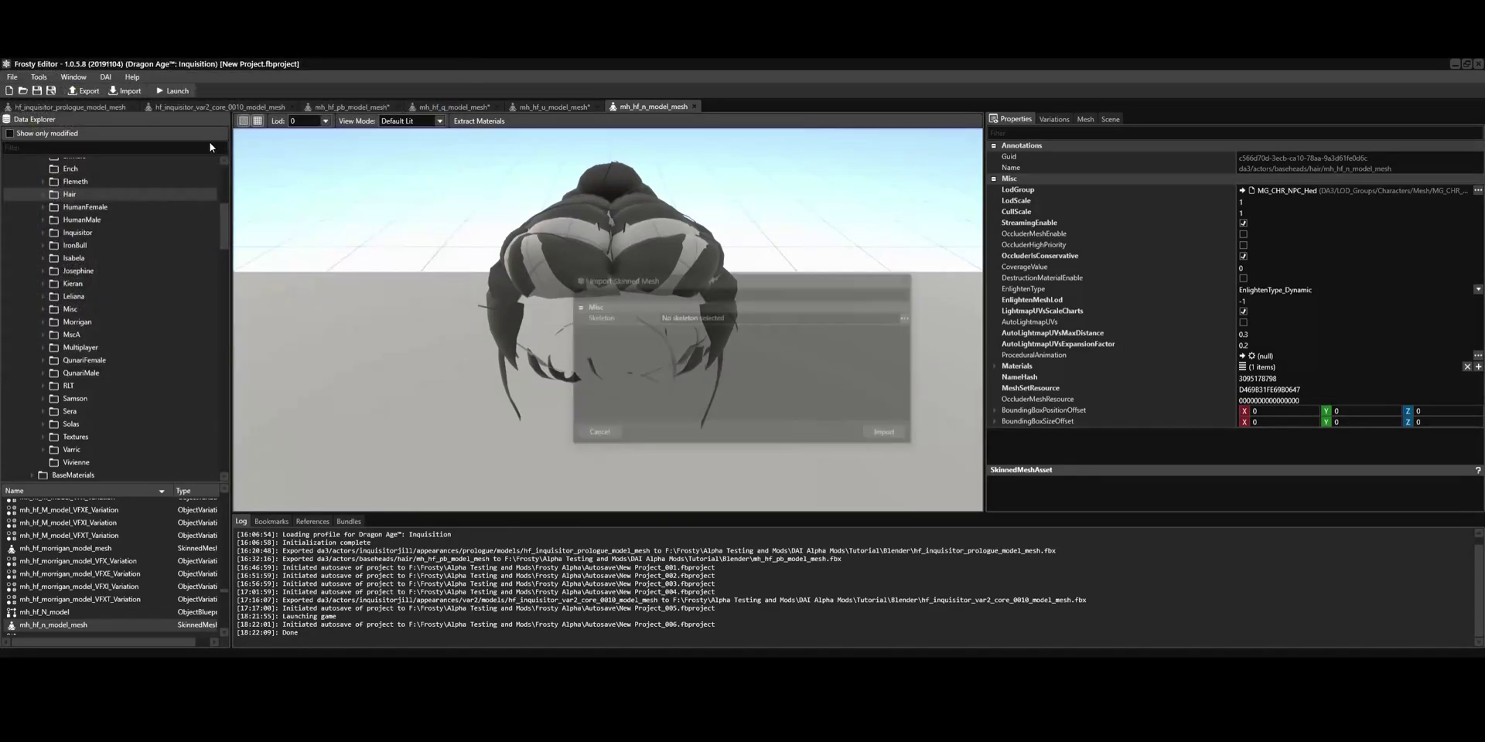
click(910, 317)
click(671, 361)
click(681, 373)
click(692, 386)
scroll(735, 376, down, 2)
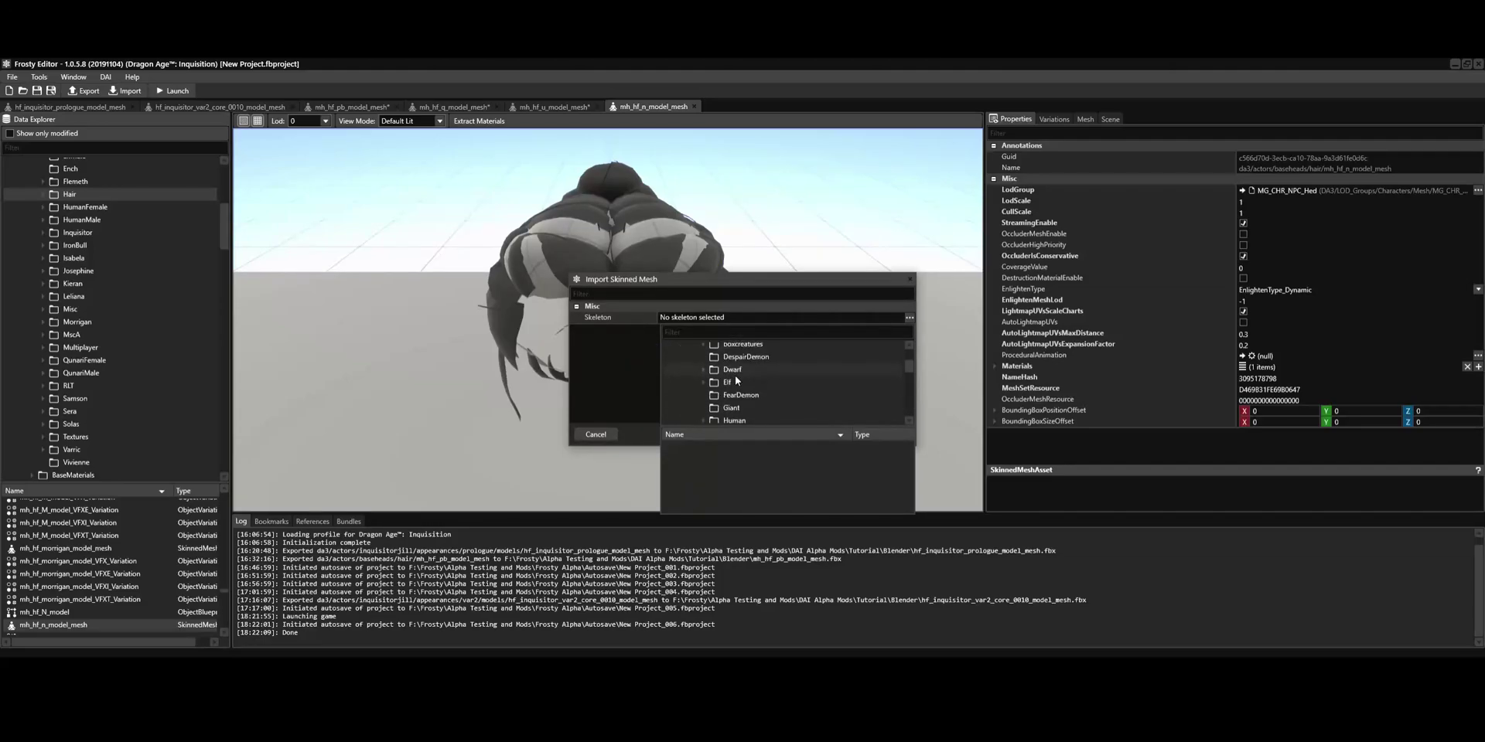
scroll(735, 374, down, 2)
double_click(731, 368)
click(747, 379)
double_click(696, 446)
click(878, 437)
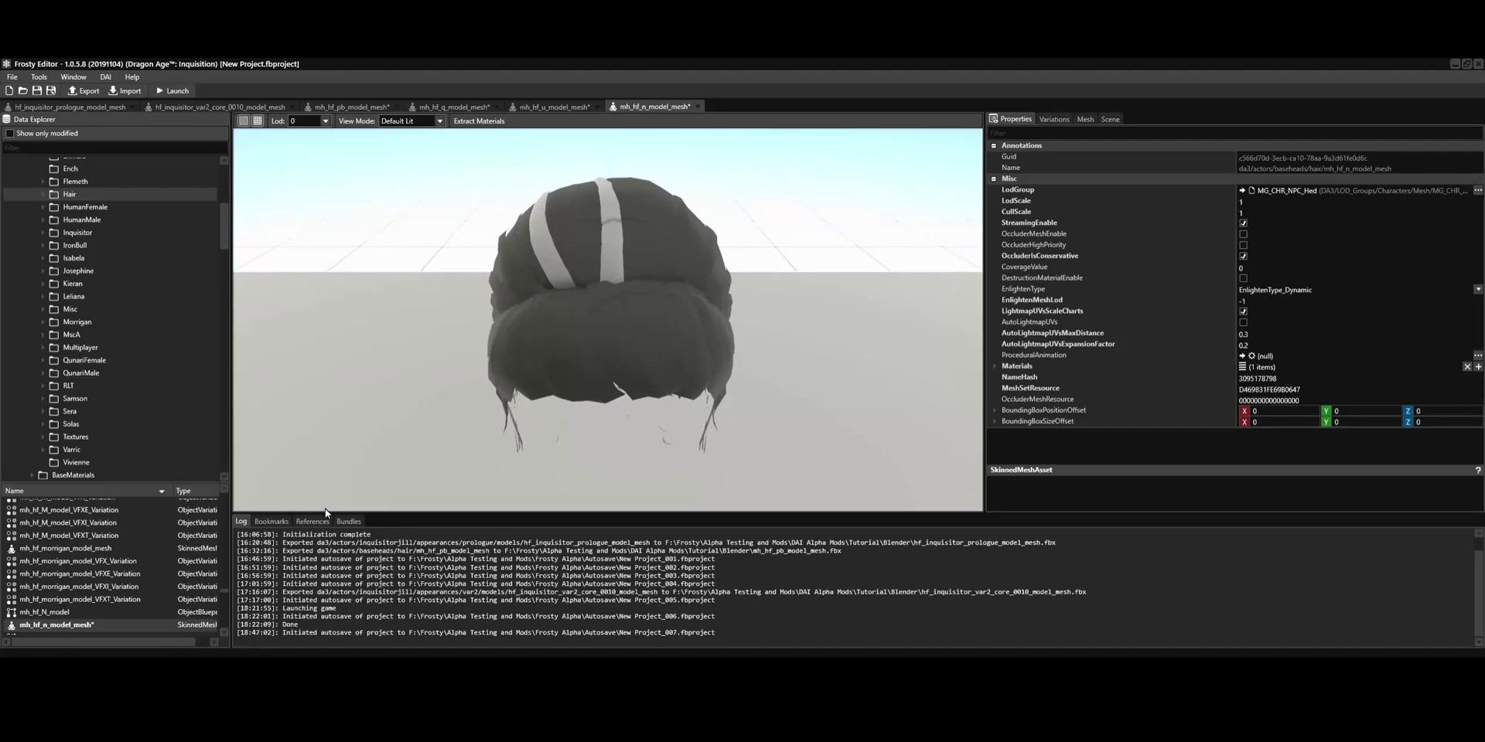
- Launch Dragon Age: Inquisition with the modified meshes and continue the existing game
click(184, 94)
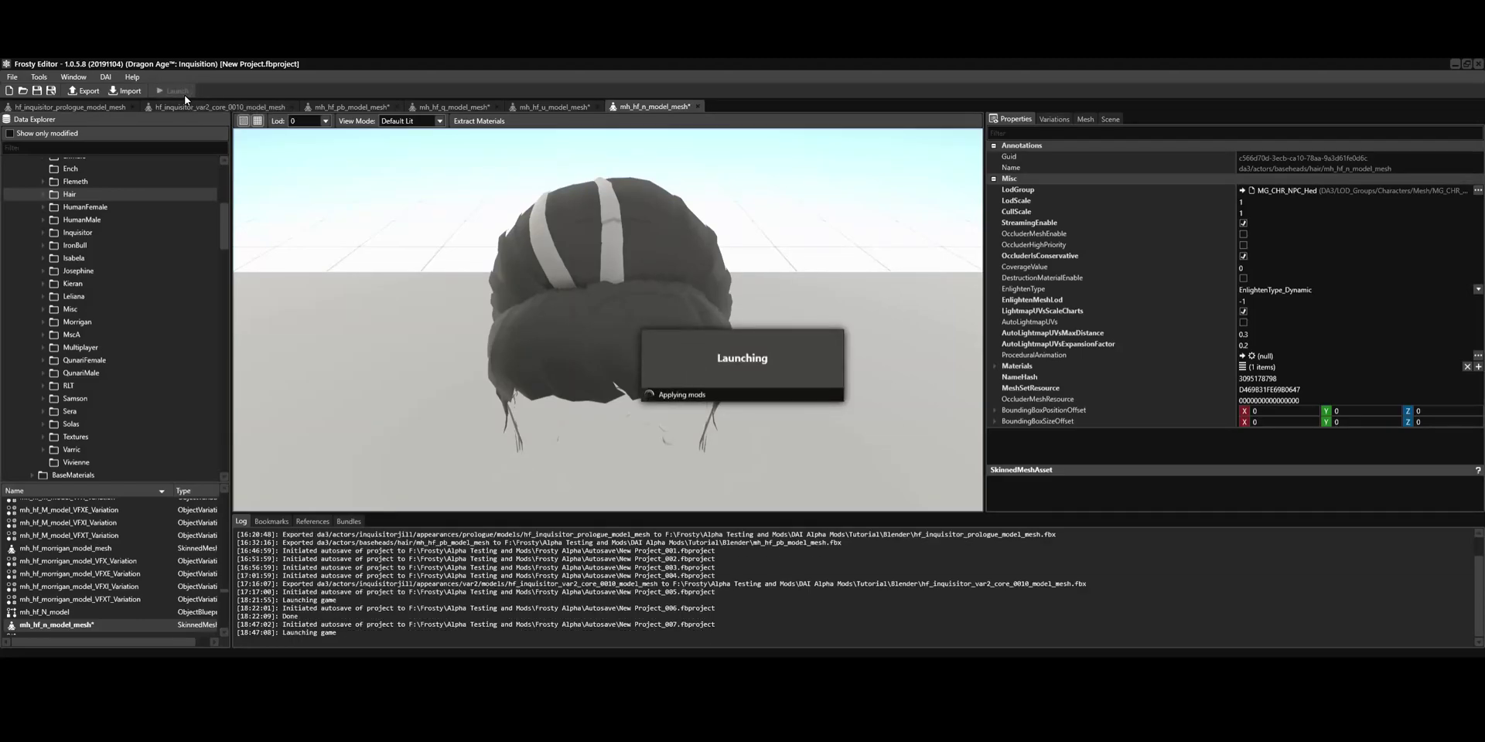
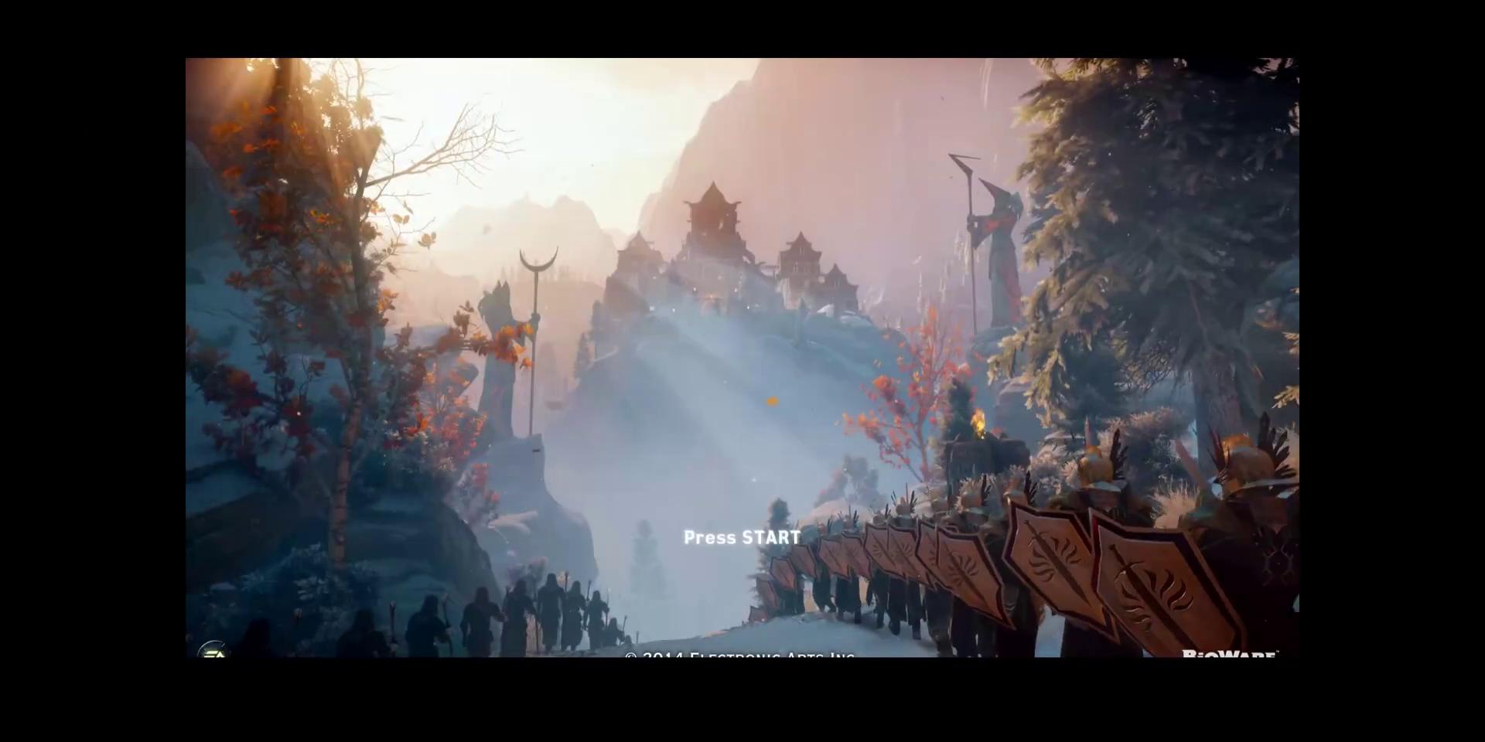
key(Return)
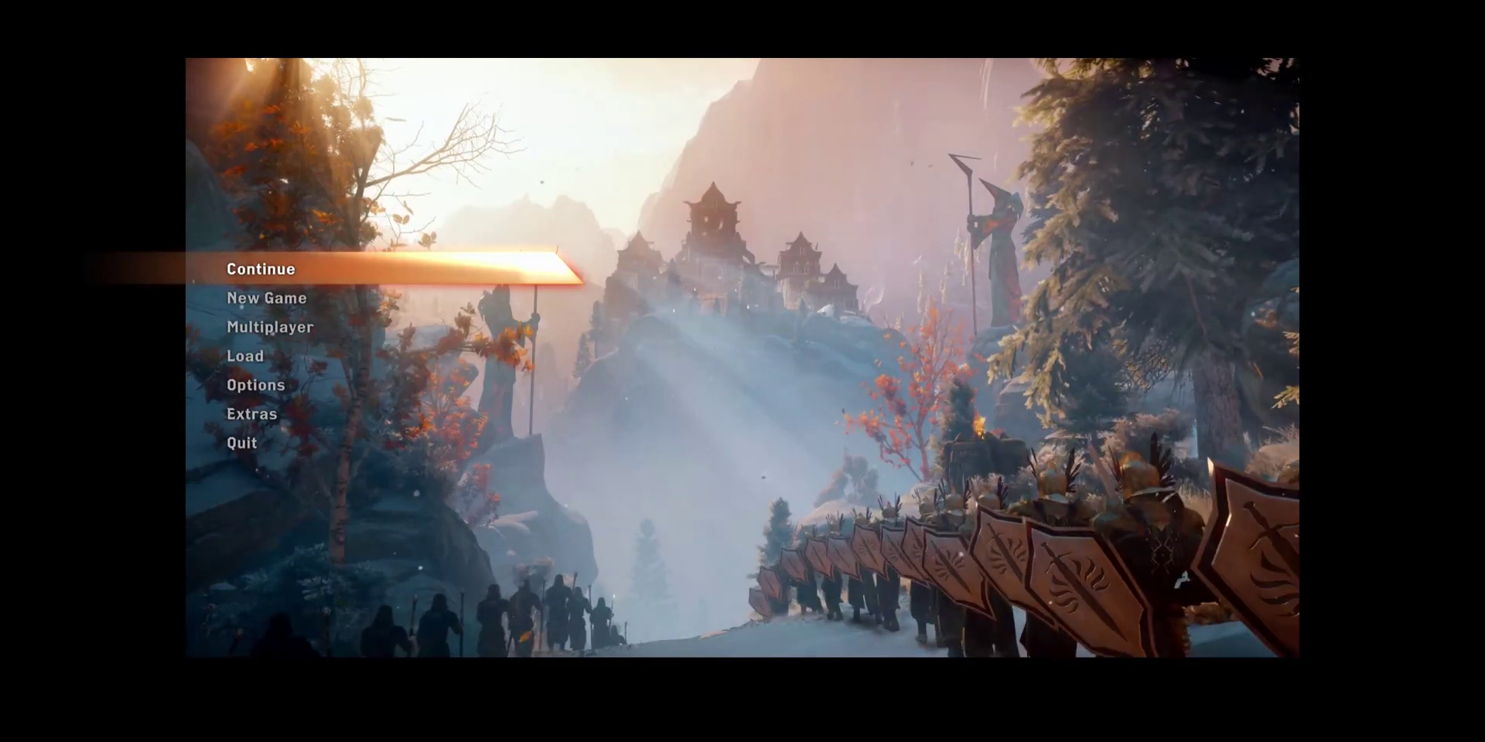
key(Down)
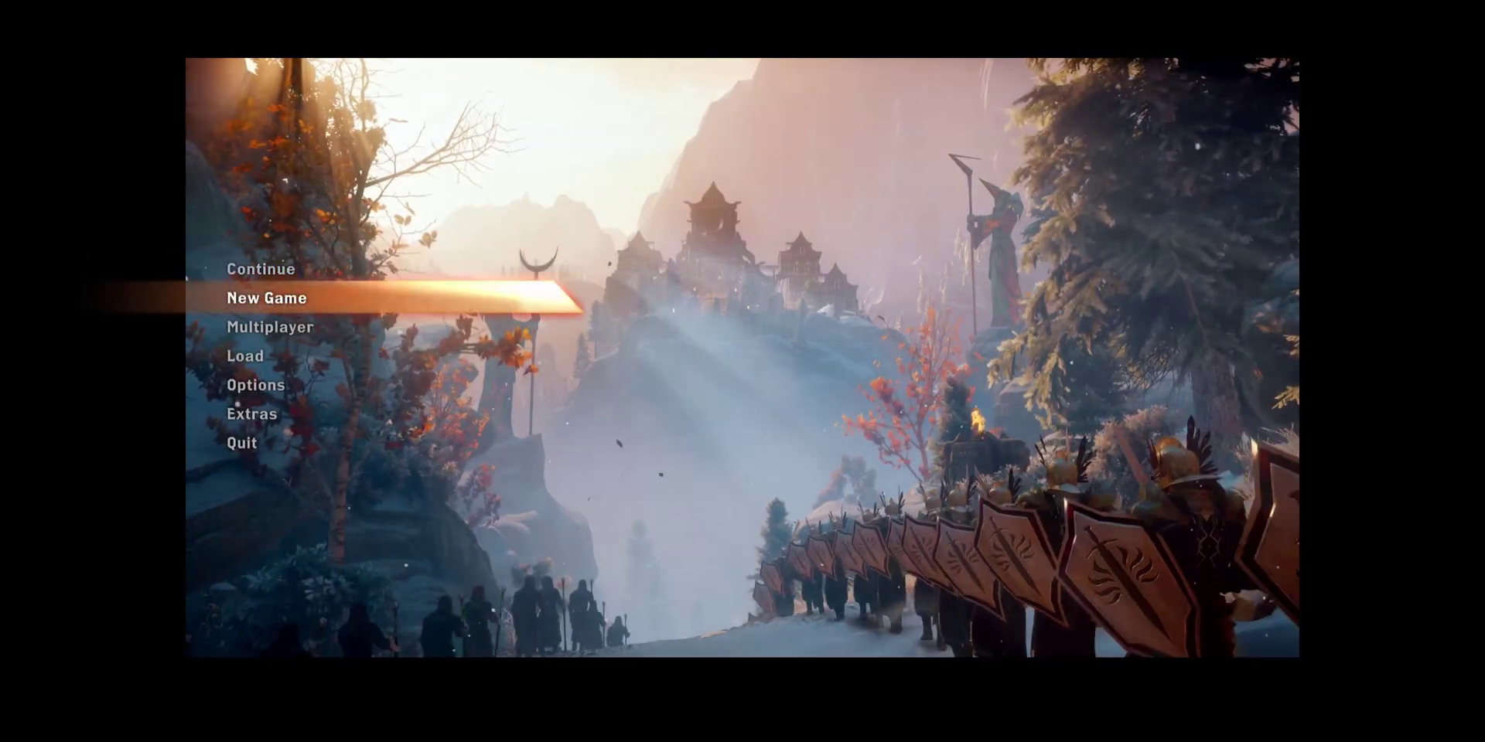
key(Up)
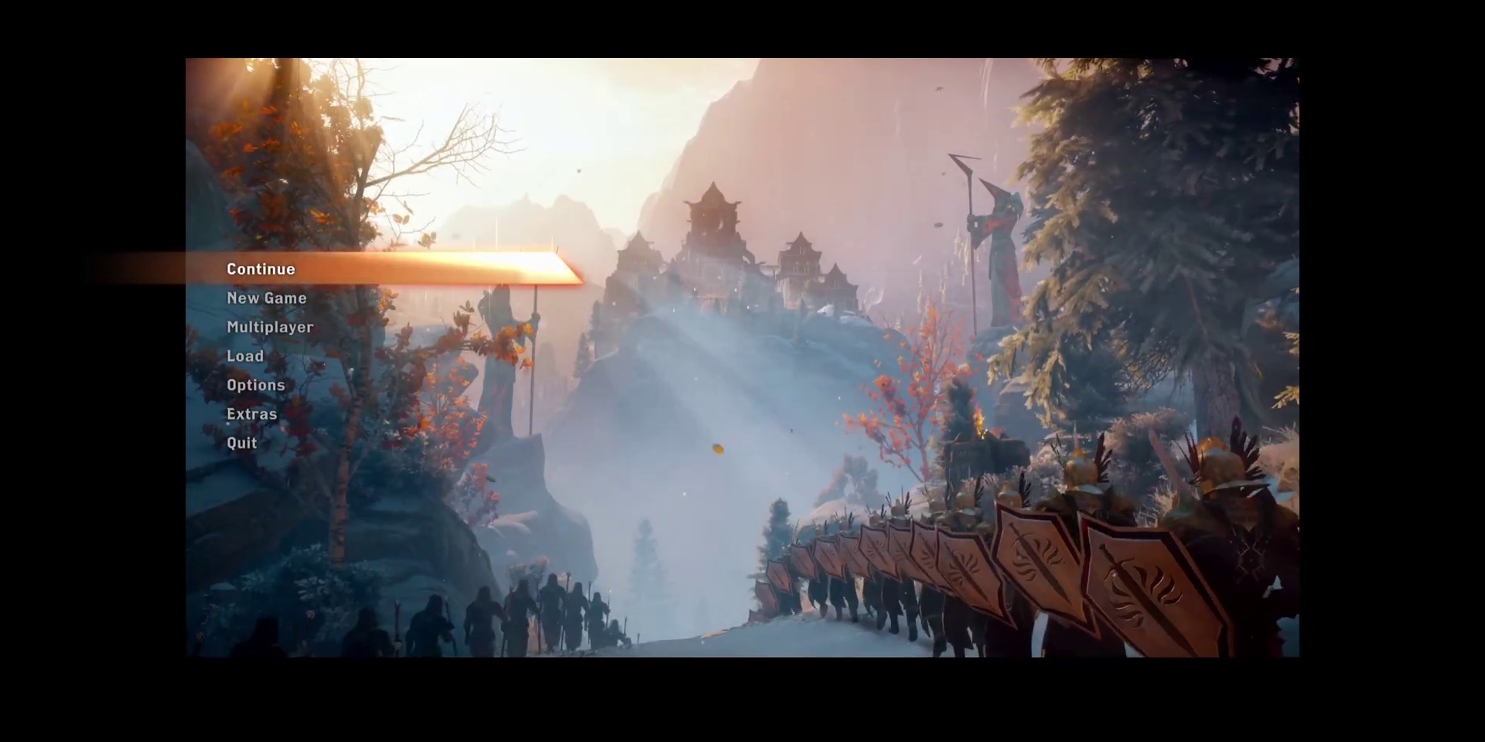
key(Return)
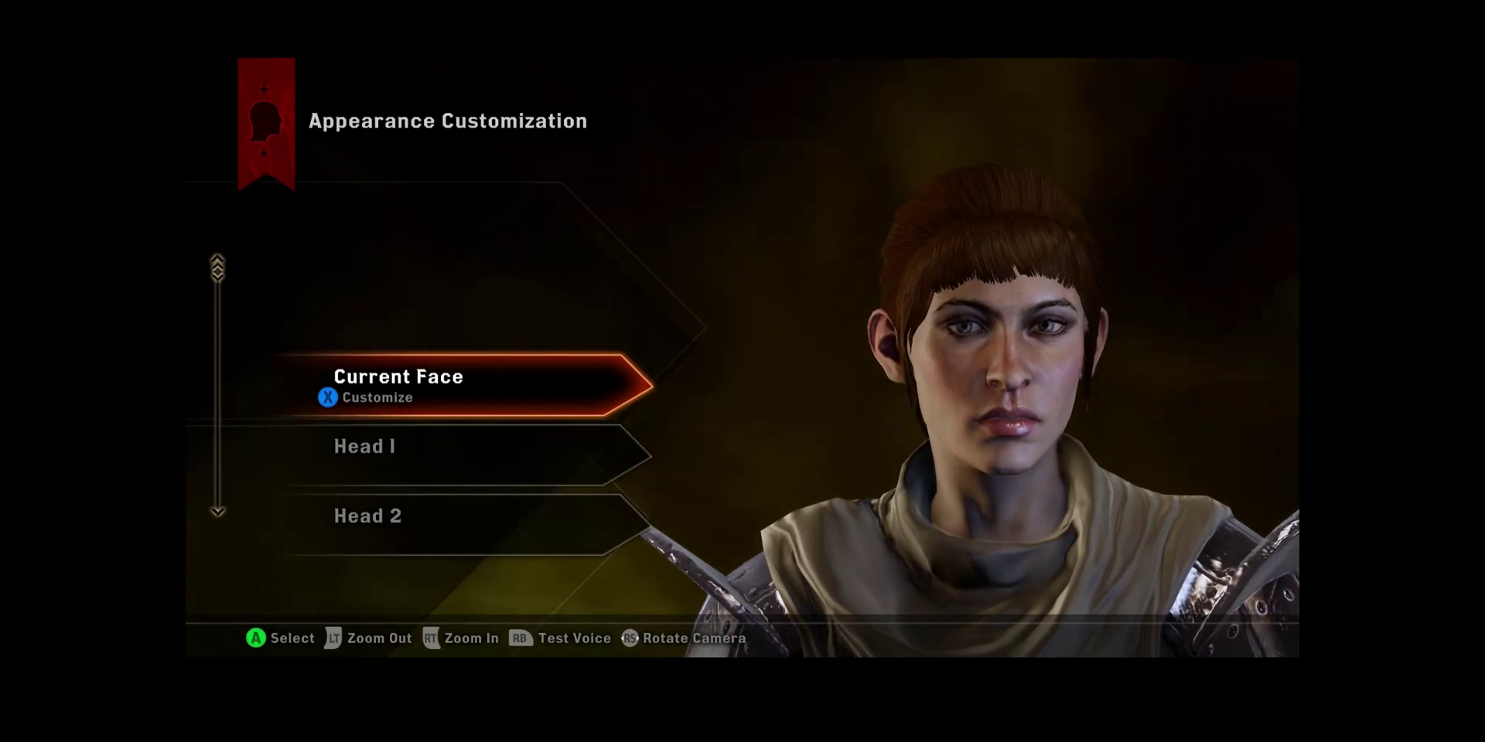
- Customize the current face, go to the Hair setting under General and examine the hairstyle from front and back
key(x)
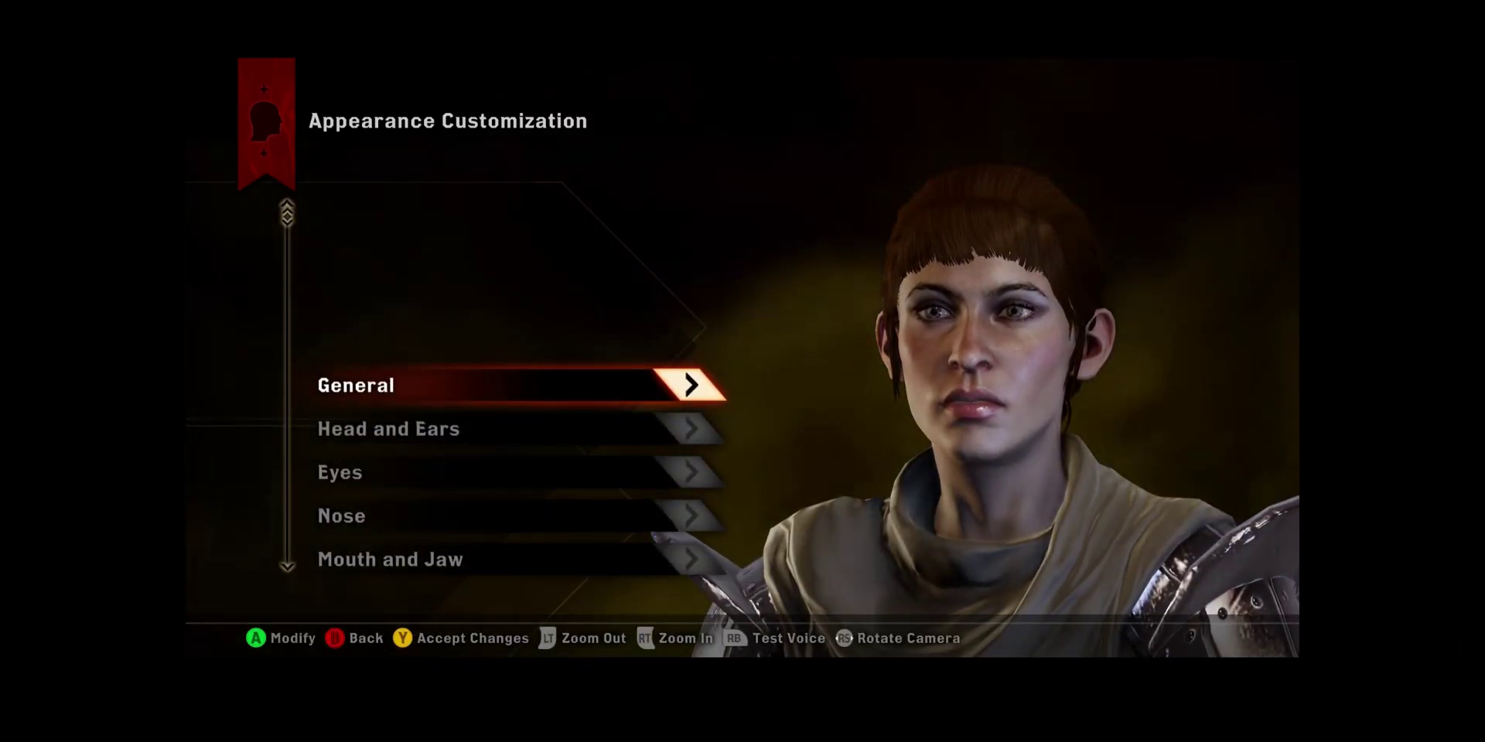
key(Return)
key(Down)
key(Down)
key(Down)
key(Down)
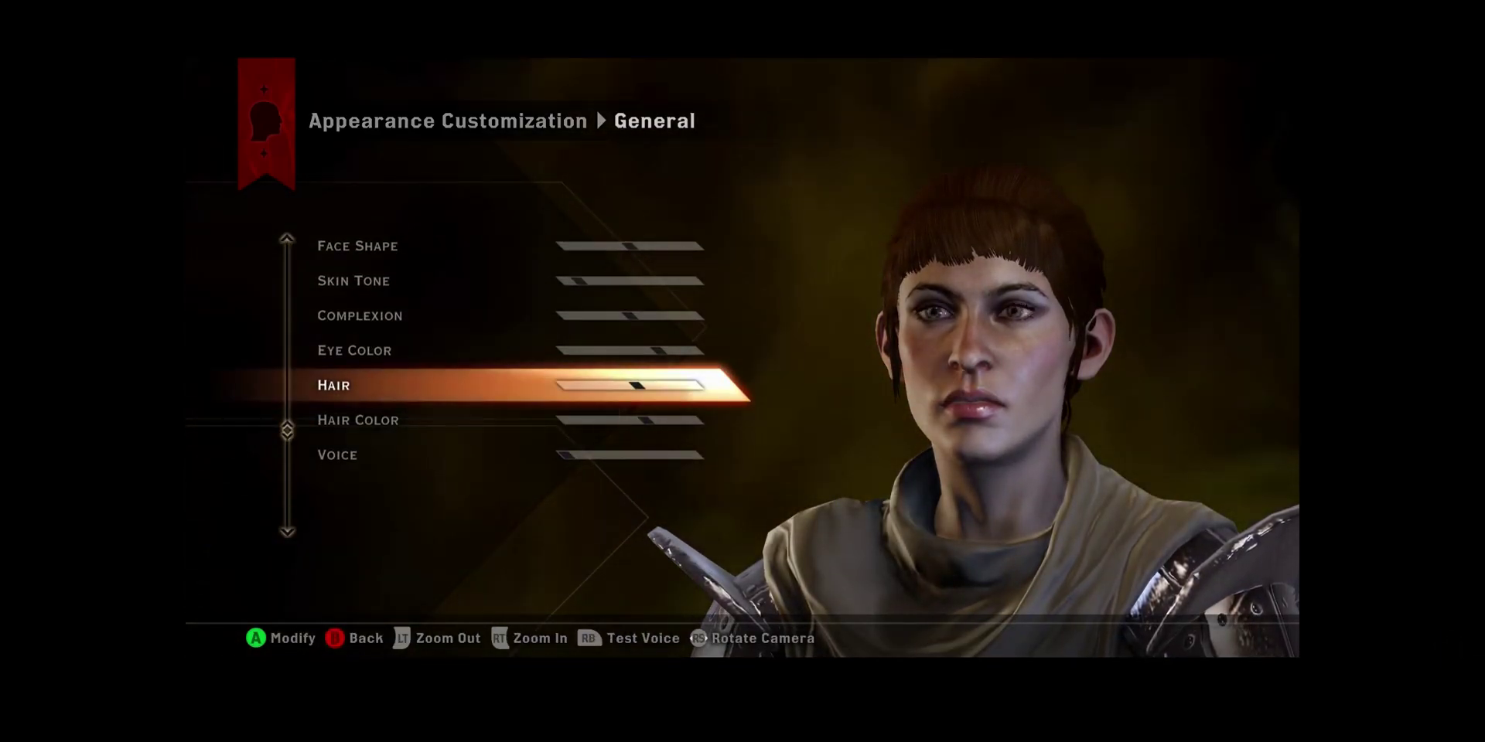
key(d)
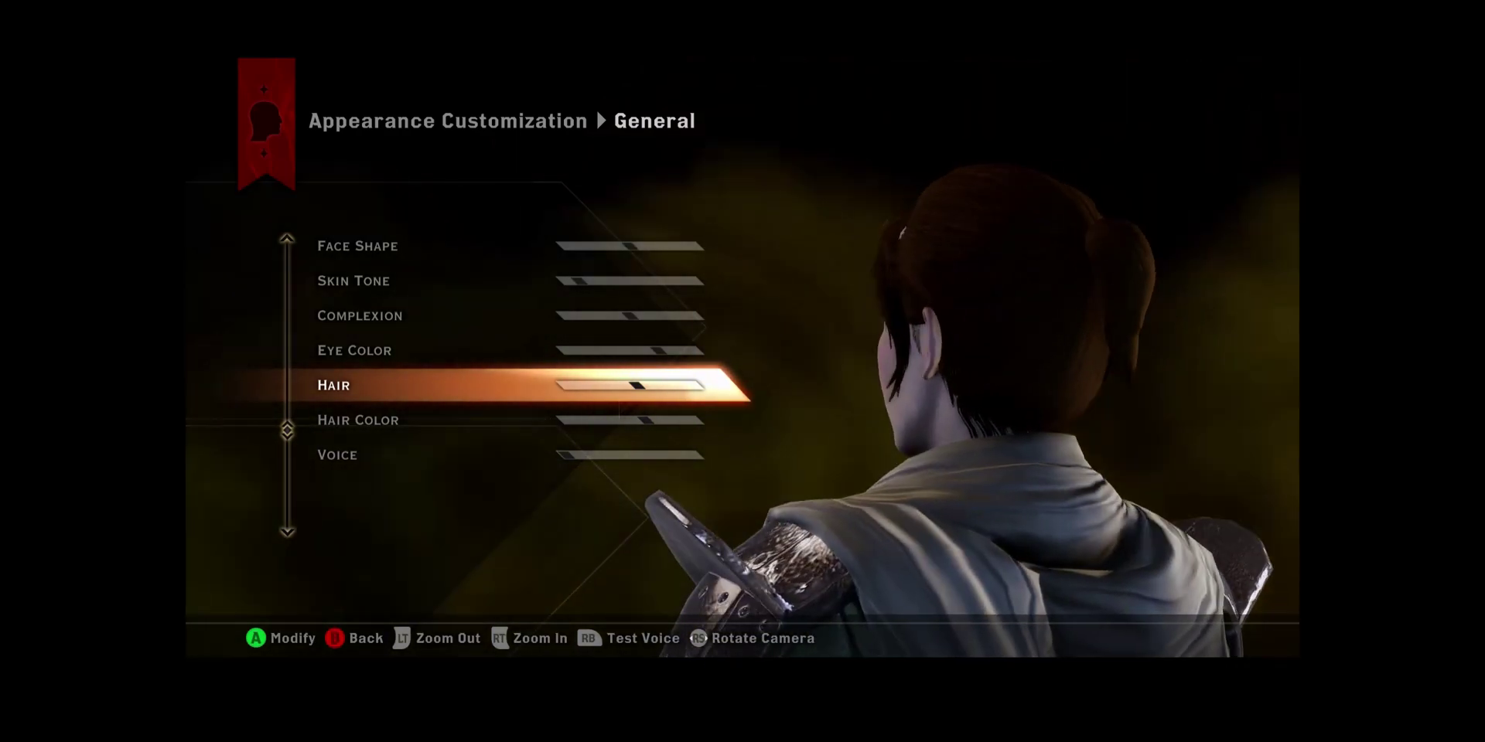
key(a)
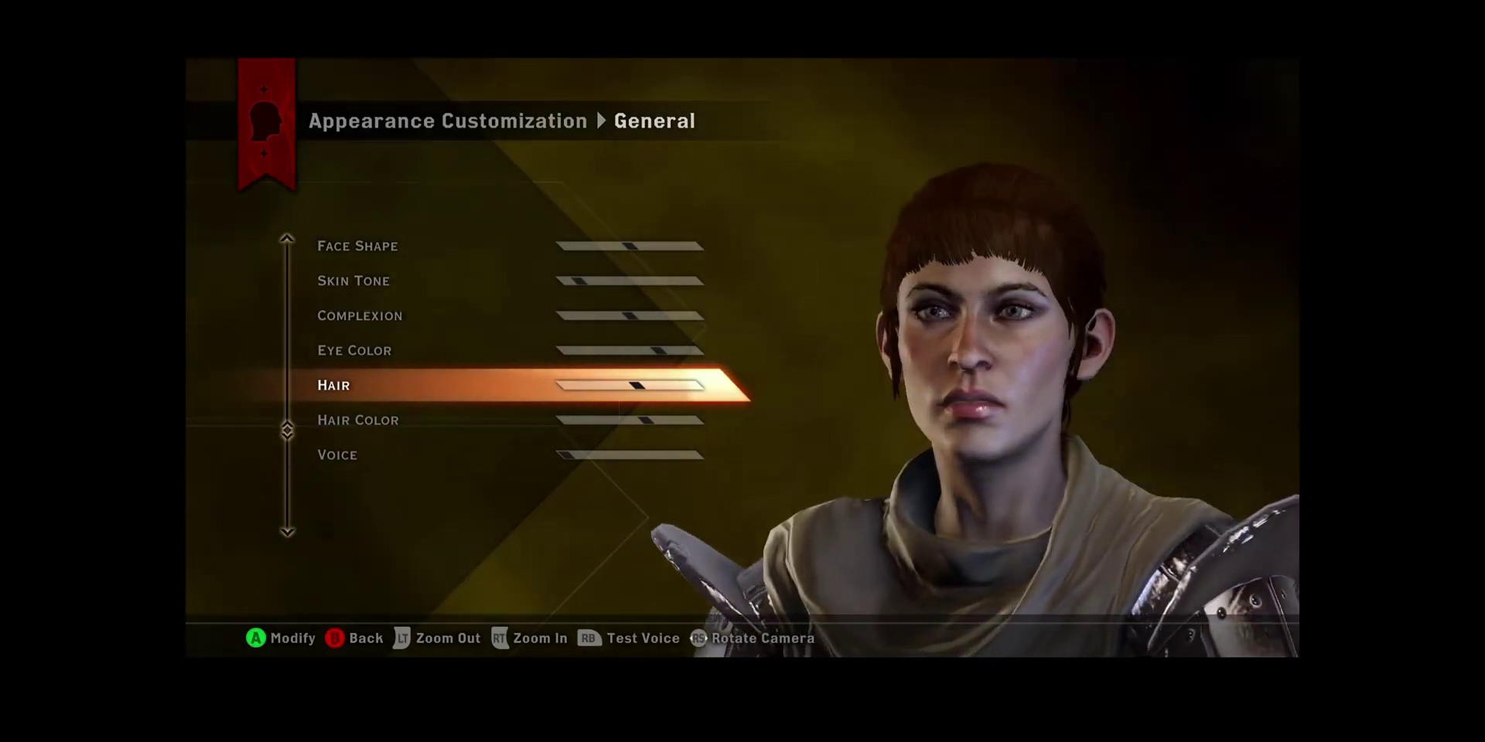
- Browse the available Hair options in both directions and check the replaced hairstyles on the character
key(Return)
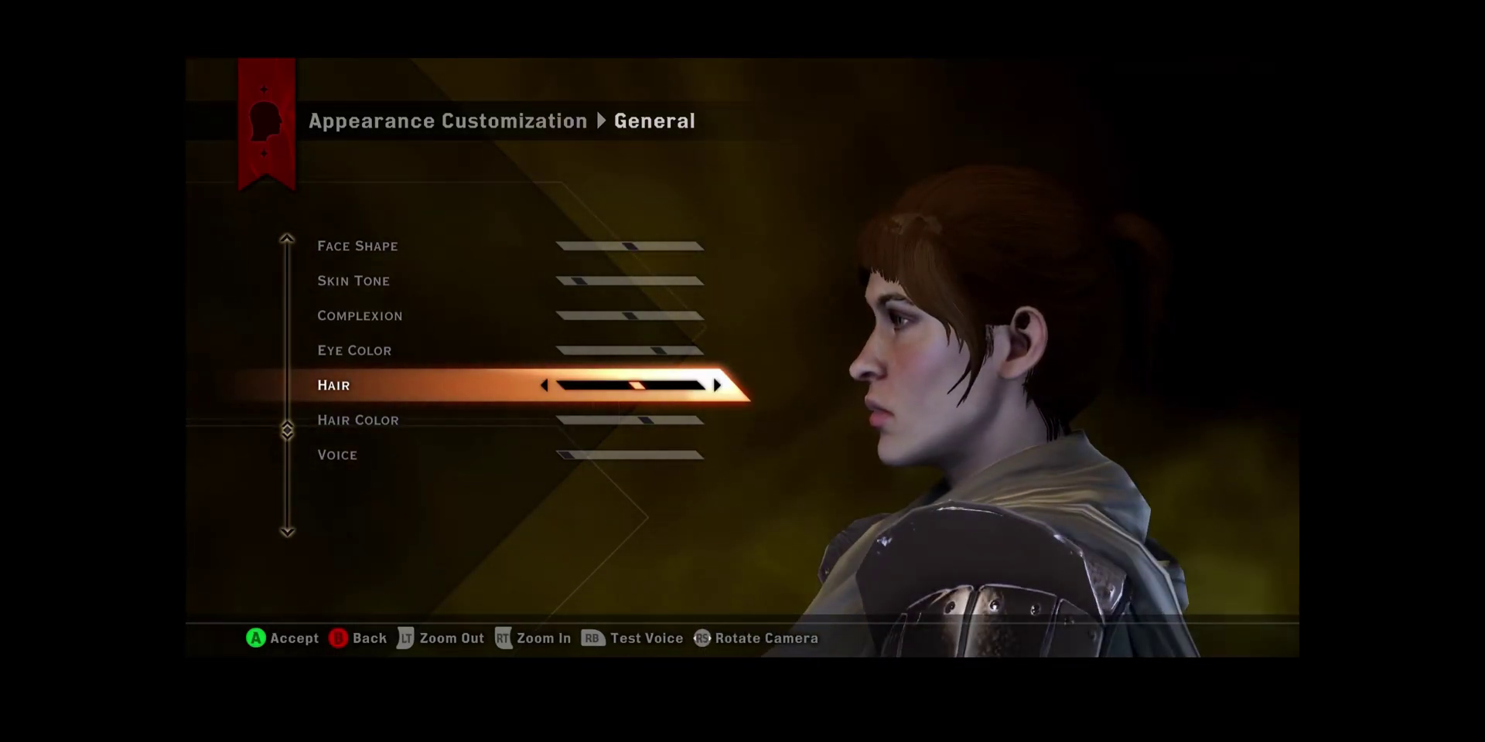
key(Right)
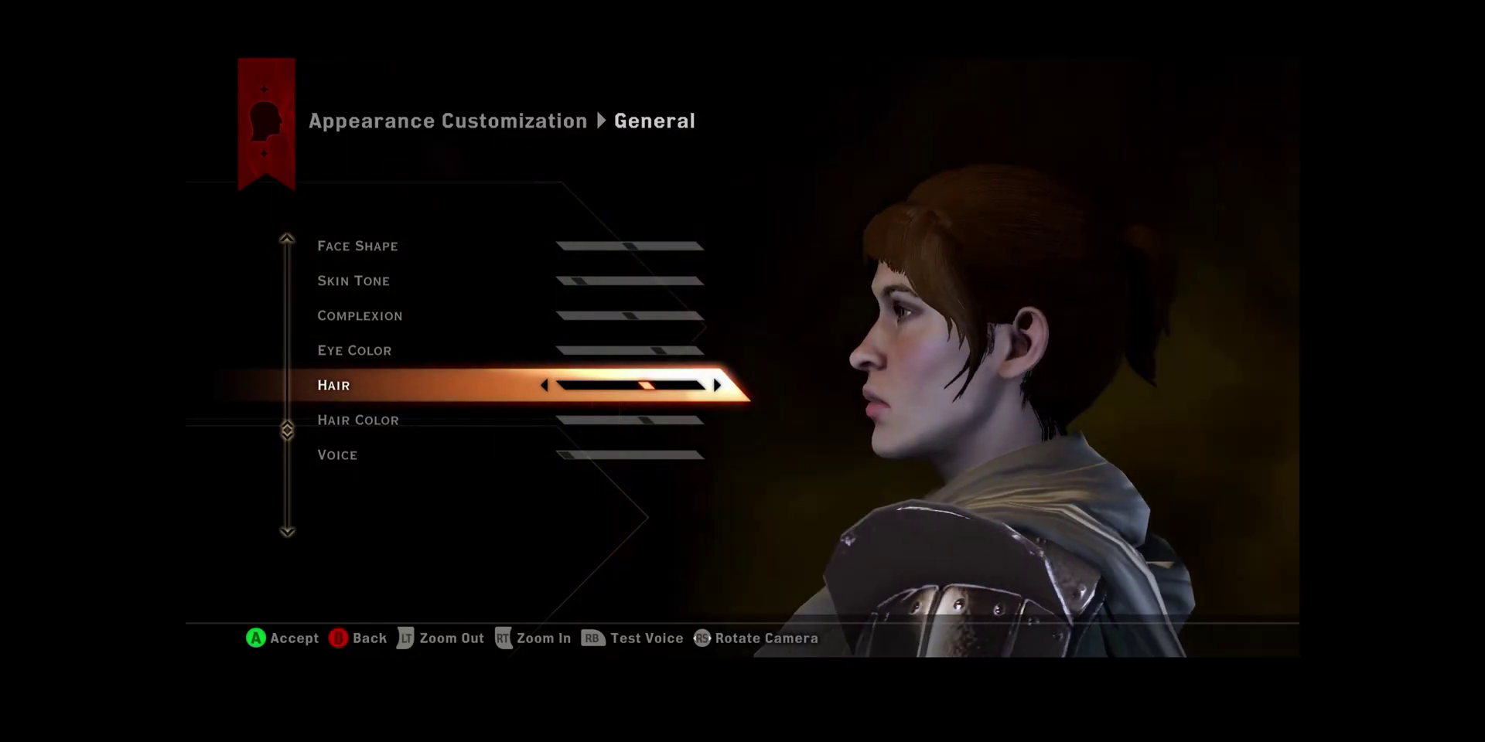
key(Right)
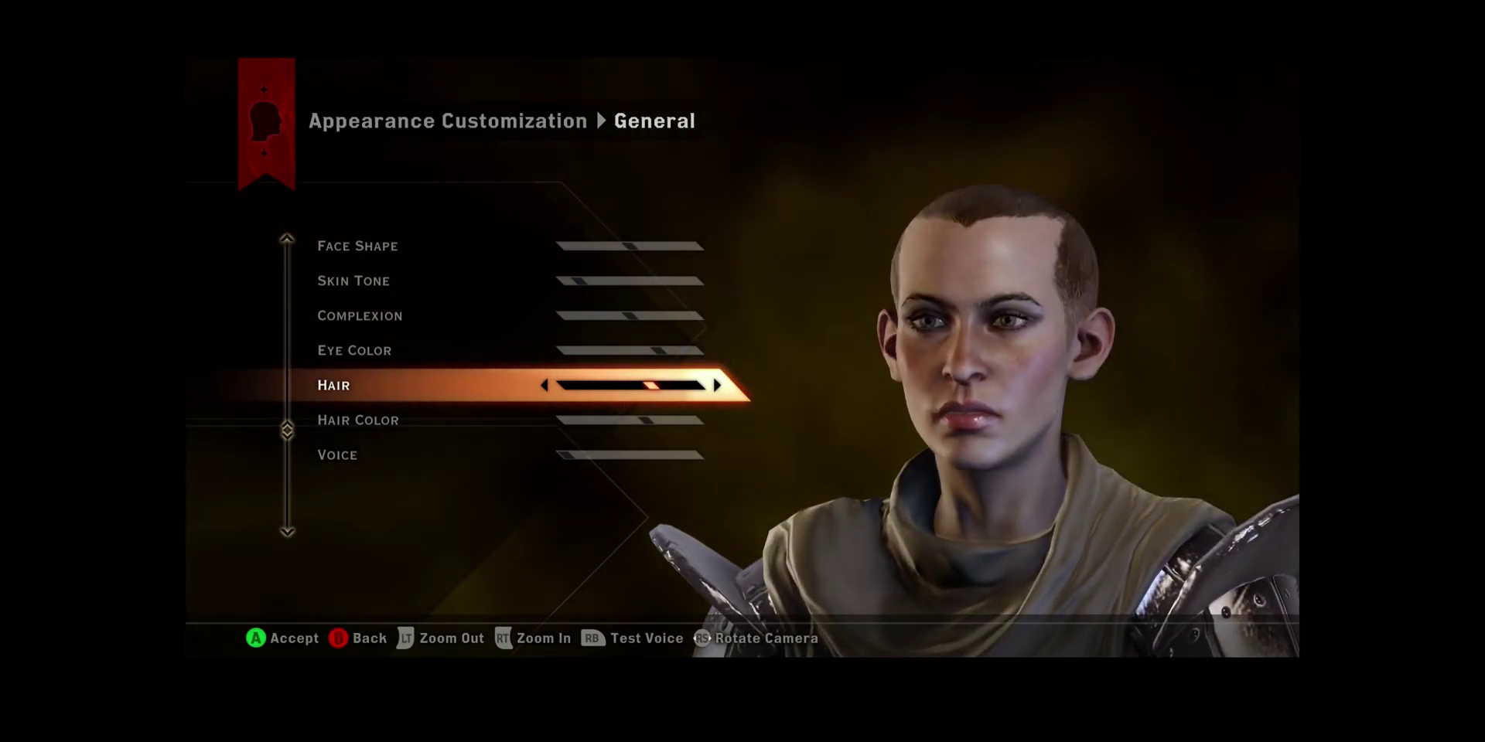
key(Right)
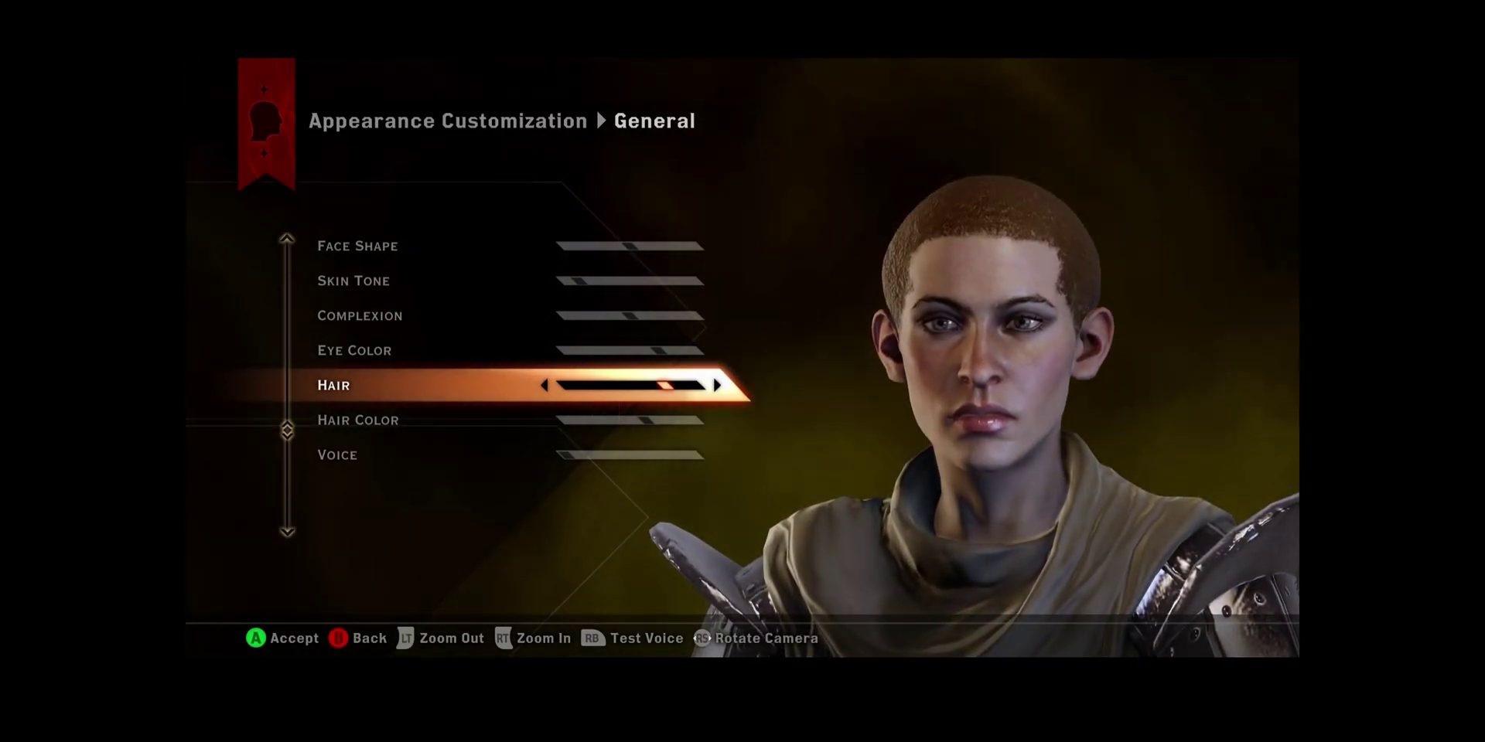
key(Left)
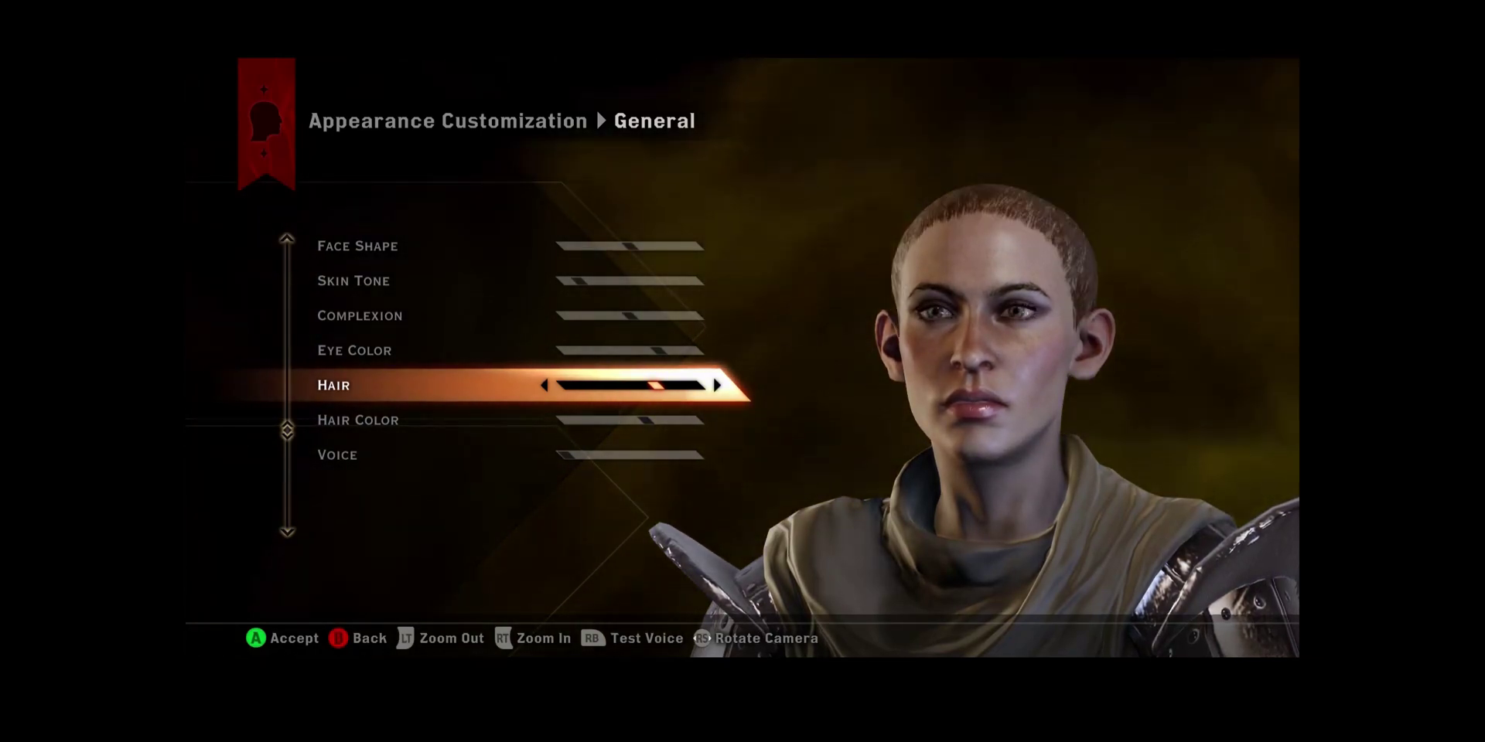
key(Left)
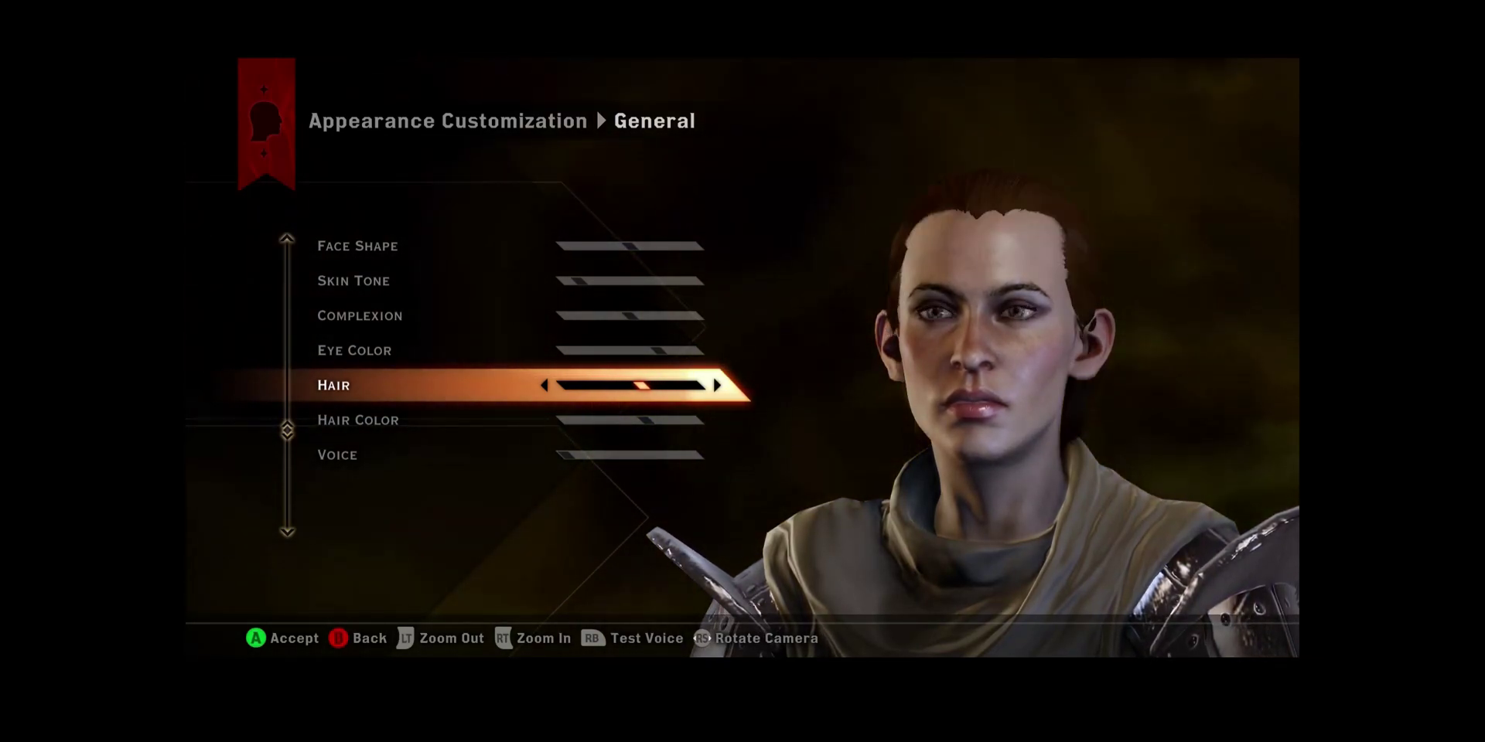
key(Left)
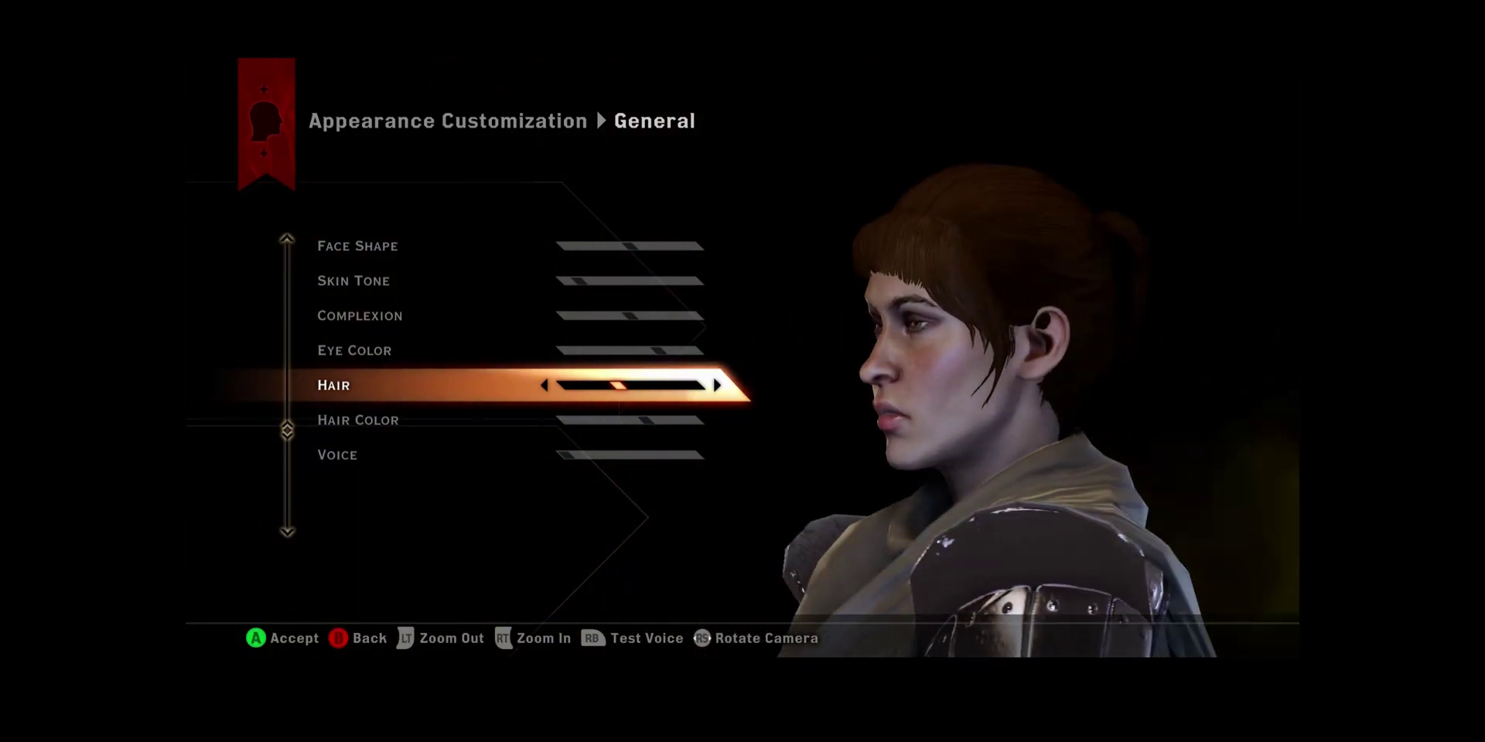
key(Left)
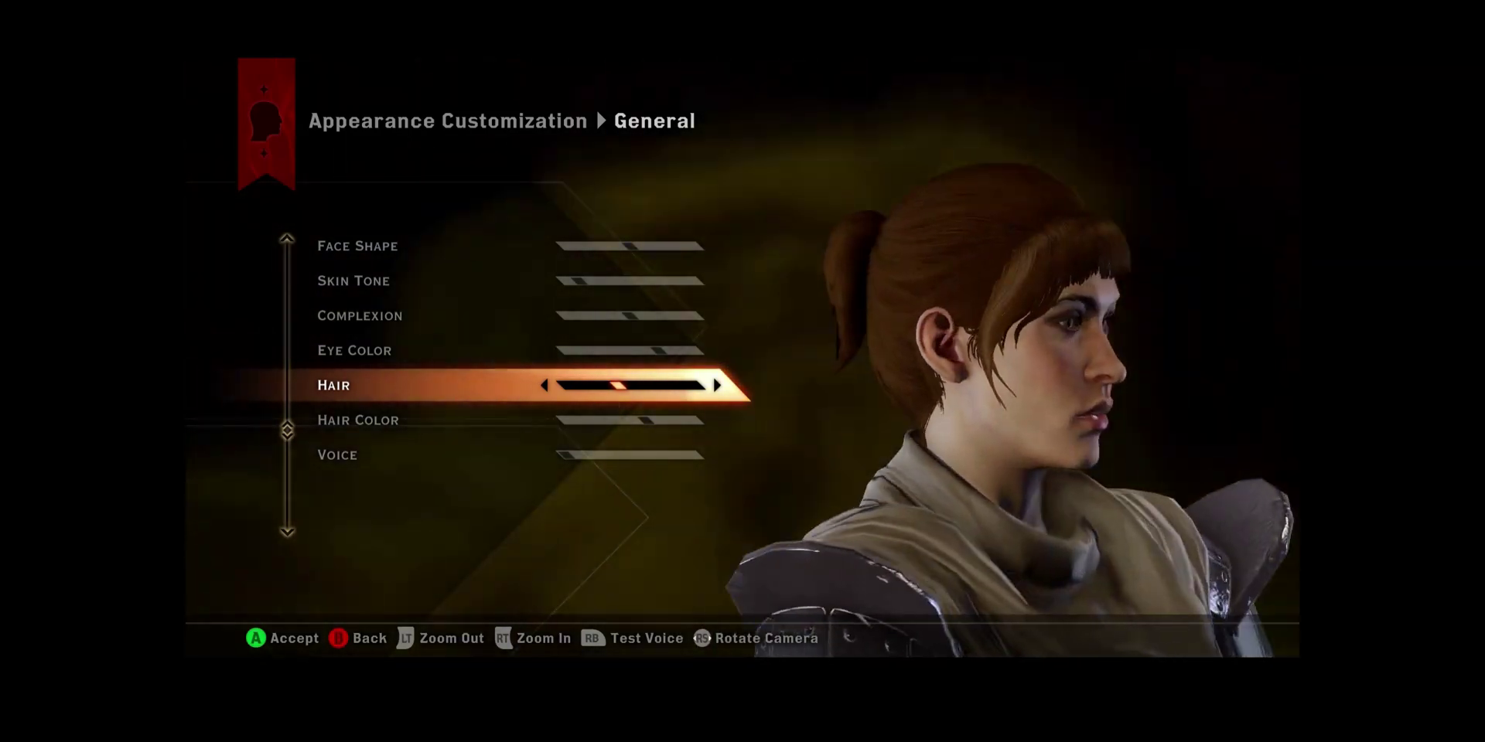
key(Left)
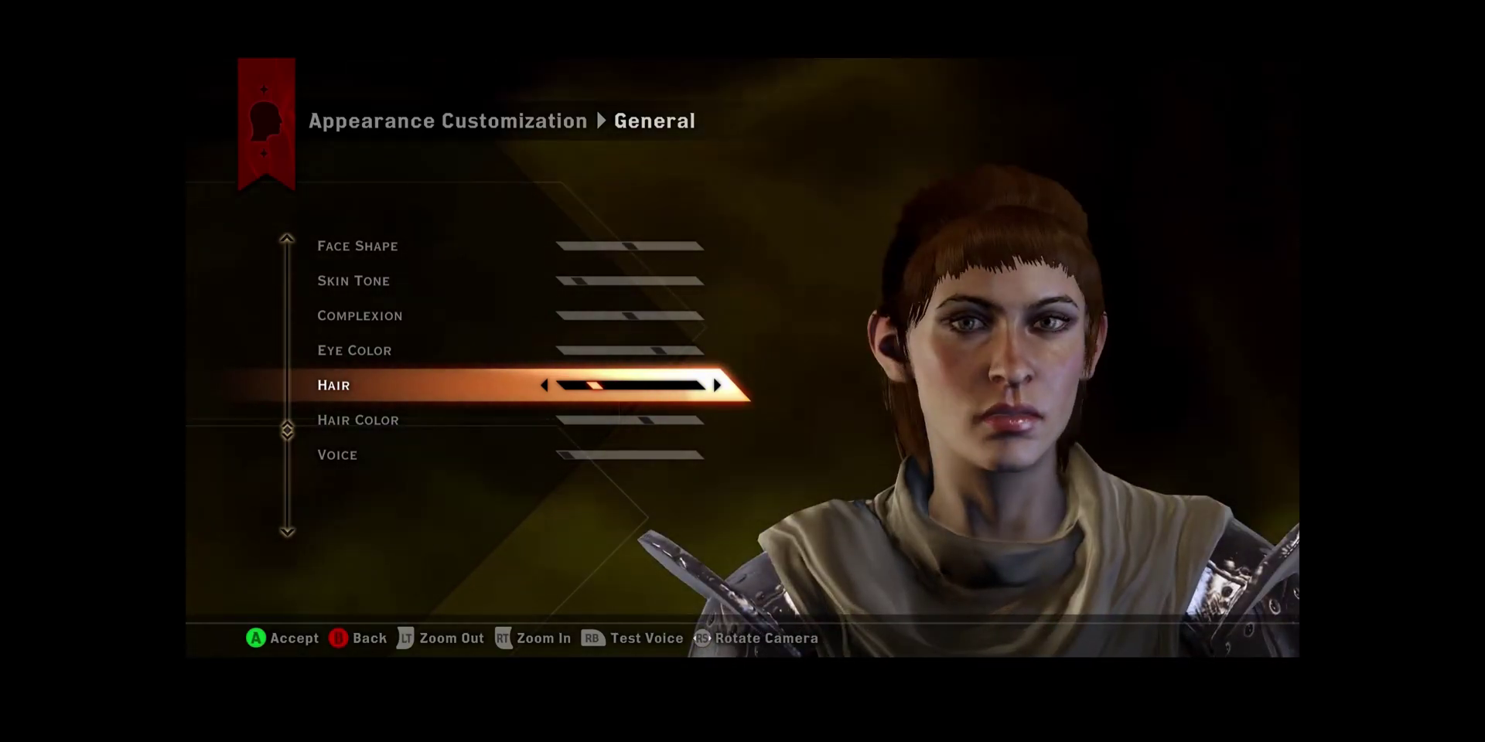
key(Left)
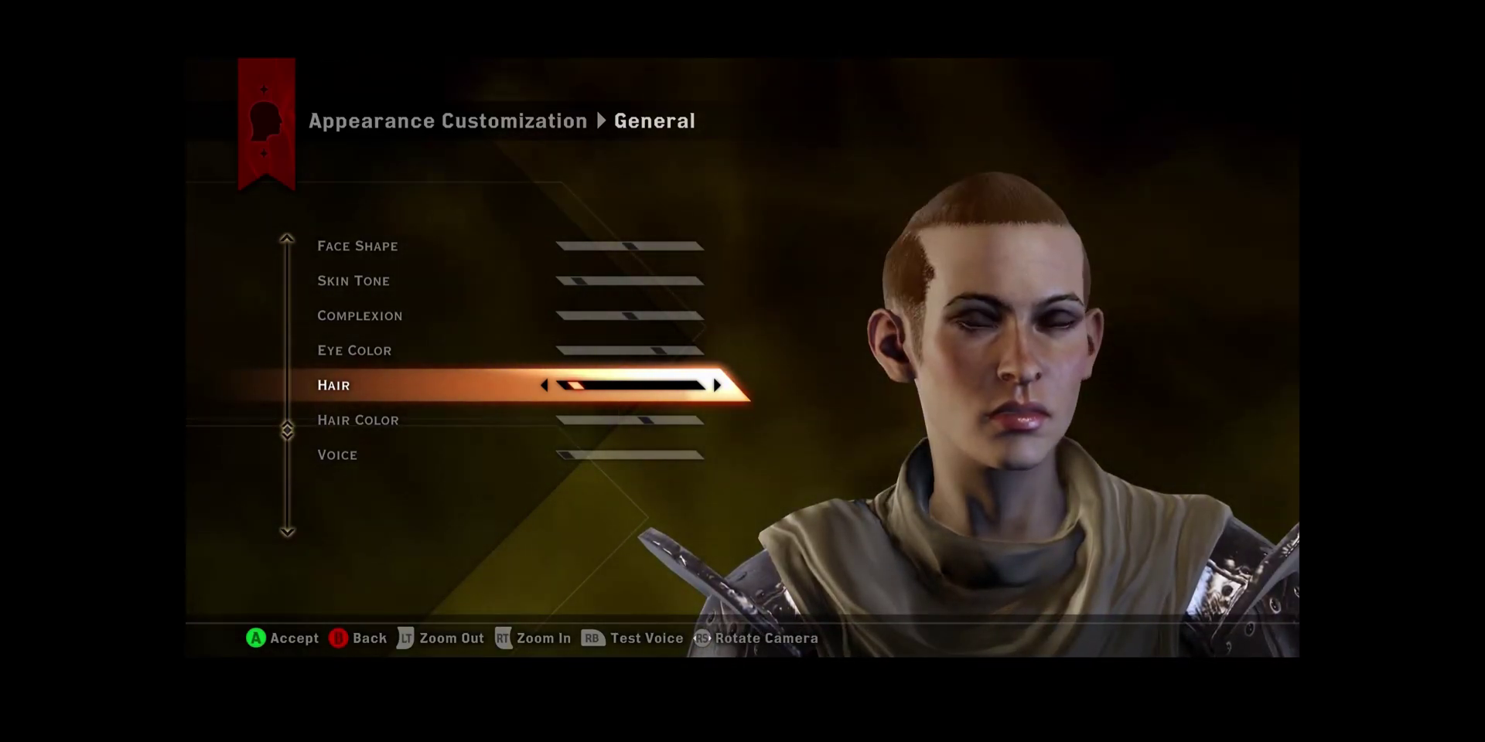
key(Right)
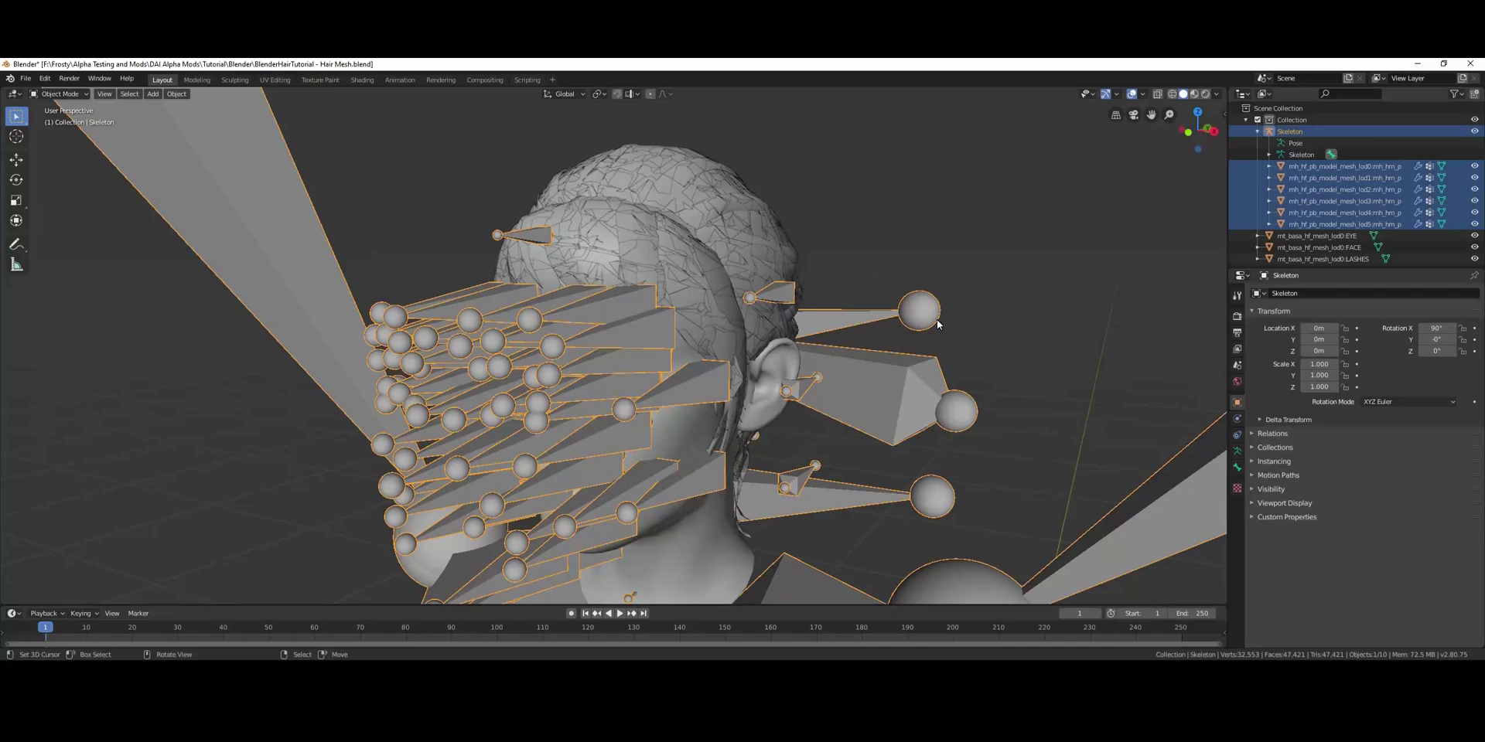
- In Blender, hide the skeleton and the lod1 to lod5 hair meshes, then select the lod0 mesh and inspect its ponytail
key(h)
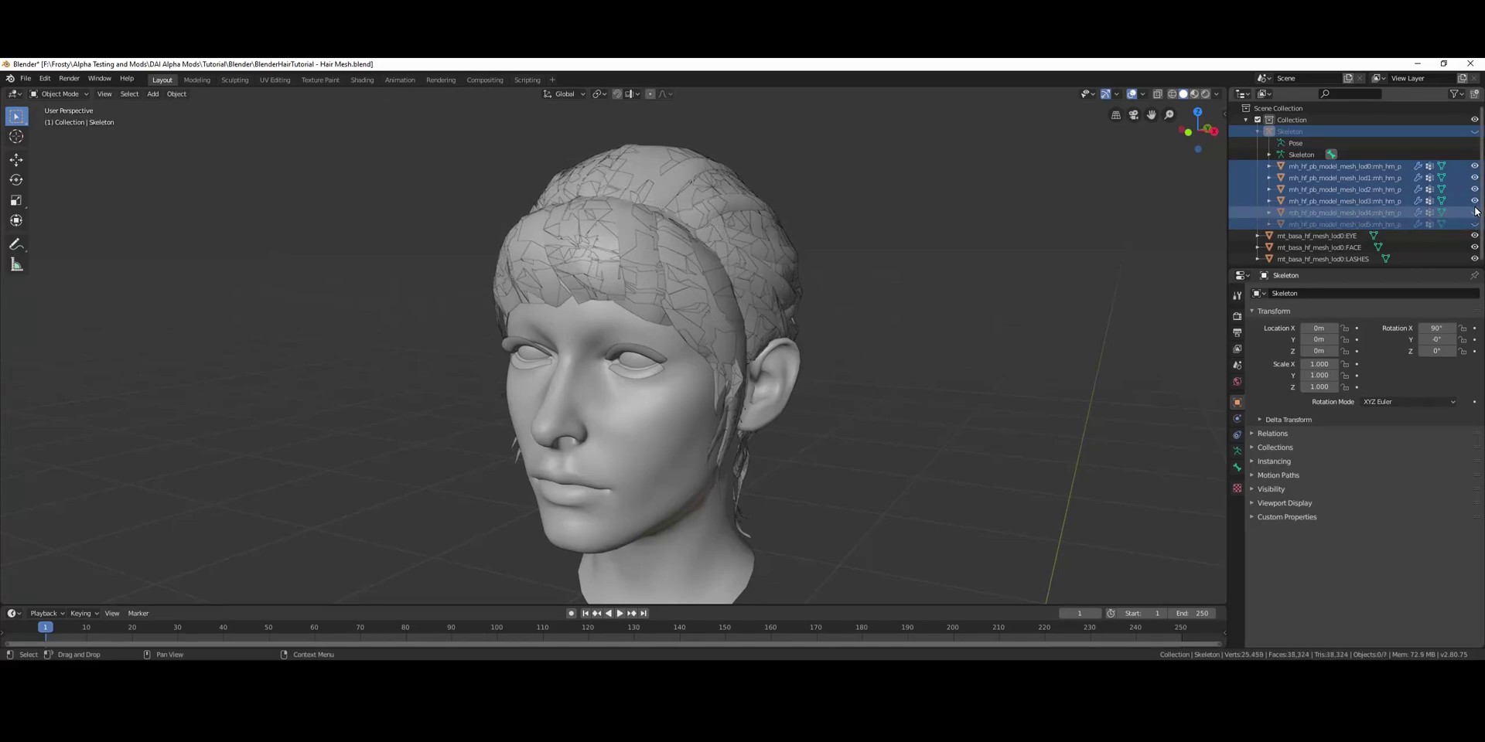
drag(1478, 207, 1478, 186)
click(1357, 166)
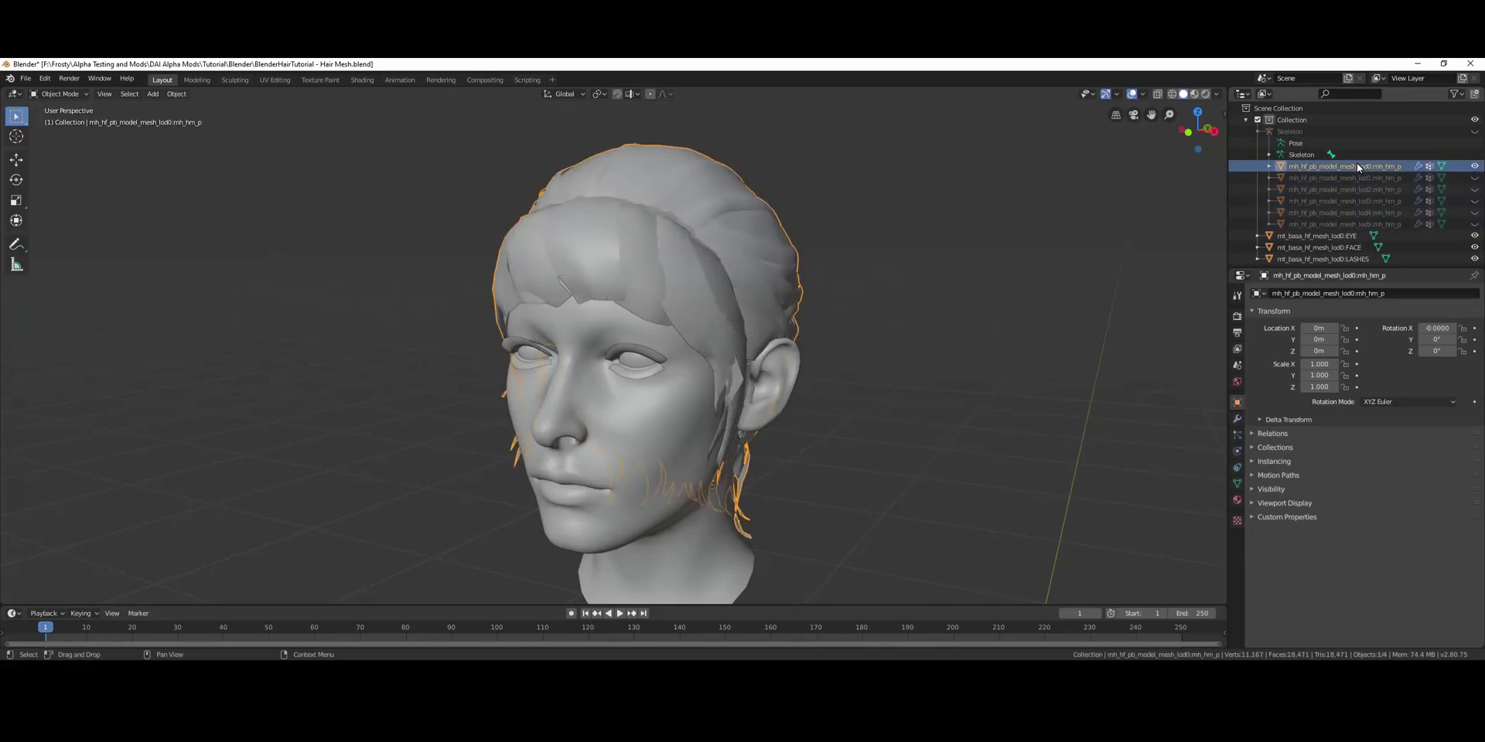
middle_drag(1039, 358, 516, 284)
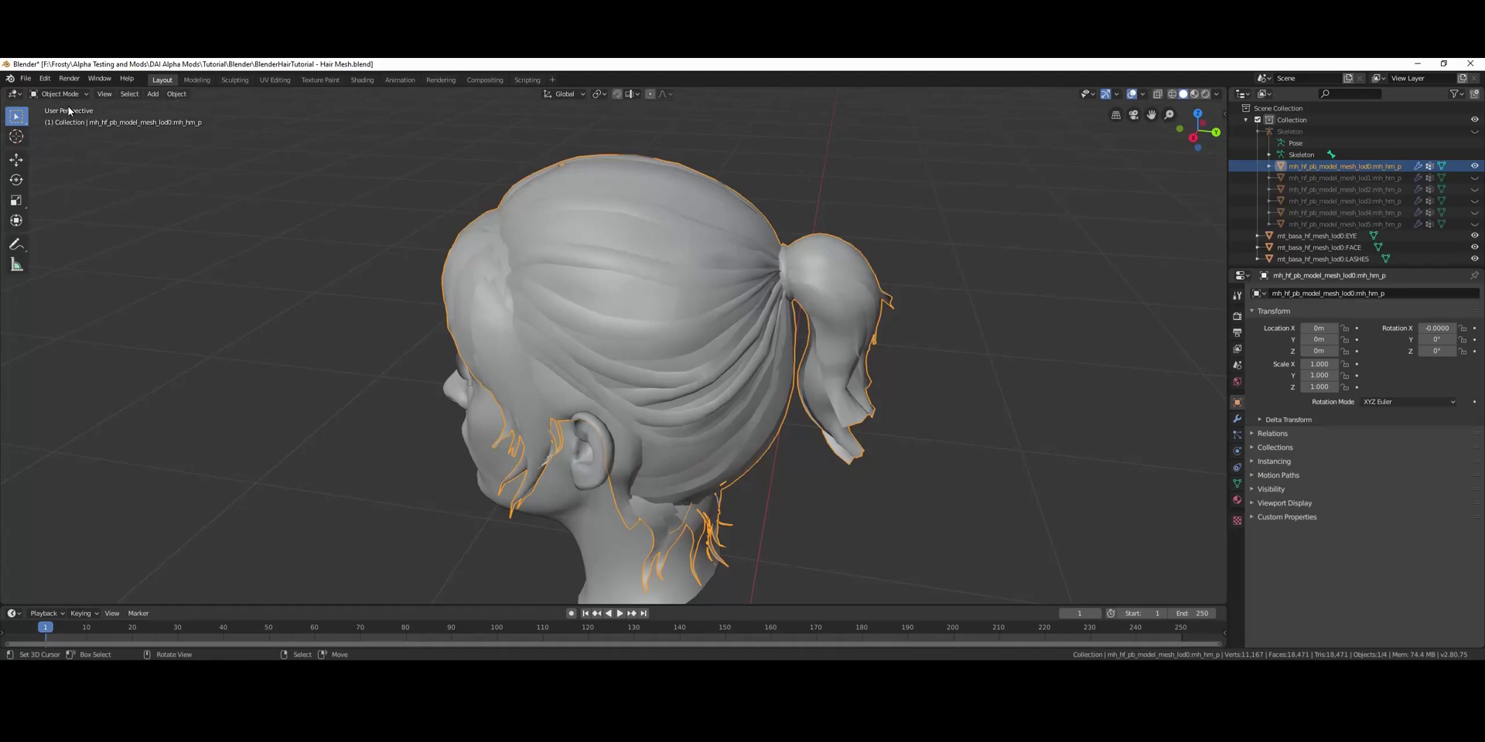
- Put the lod0 hair mesh in Sculpt Mode and set the Grab brush to radius 65 and strength about 0.55
click(62, 133)
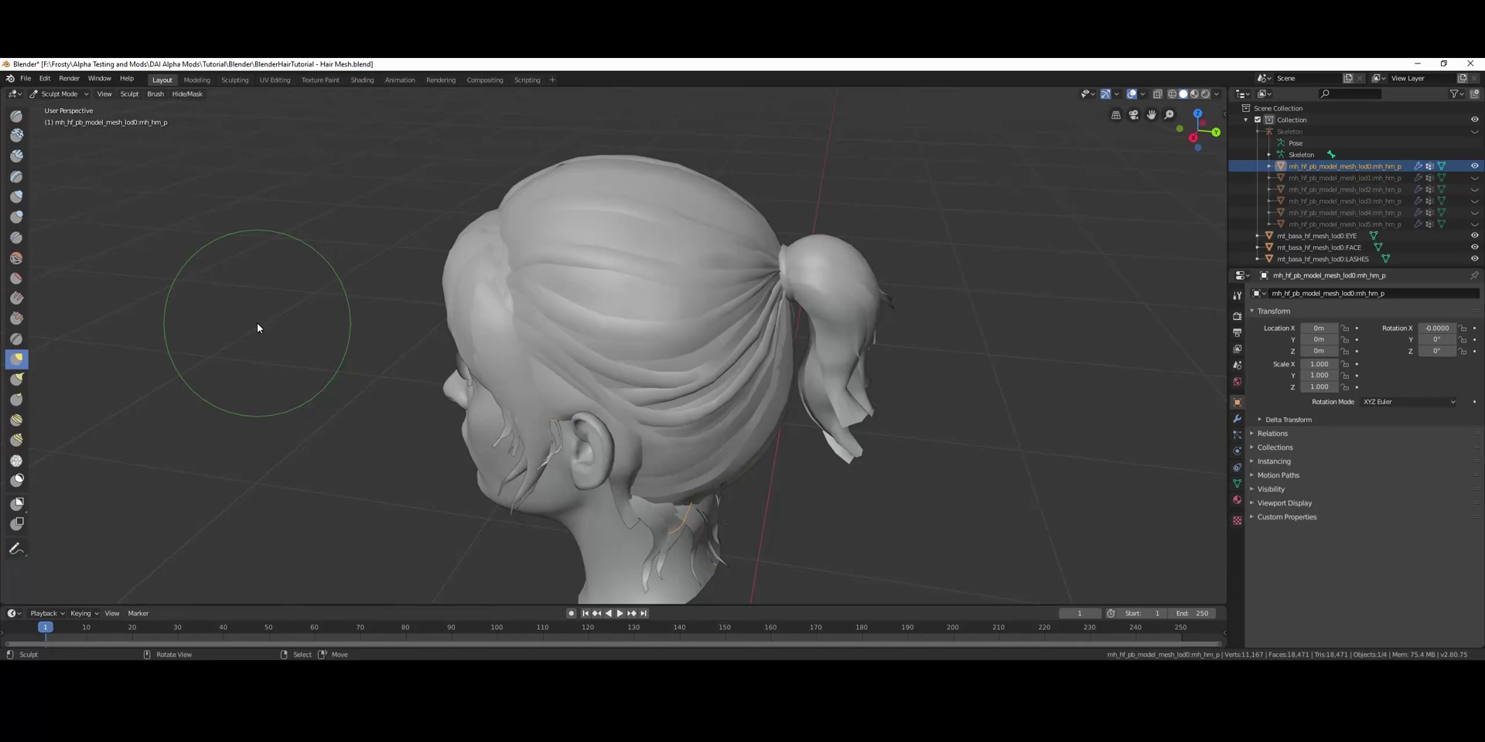
key(f)
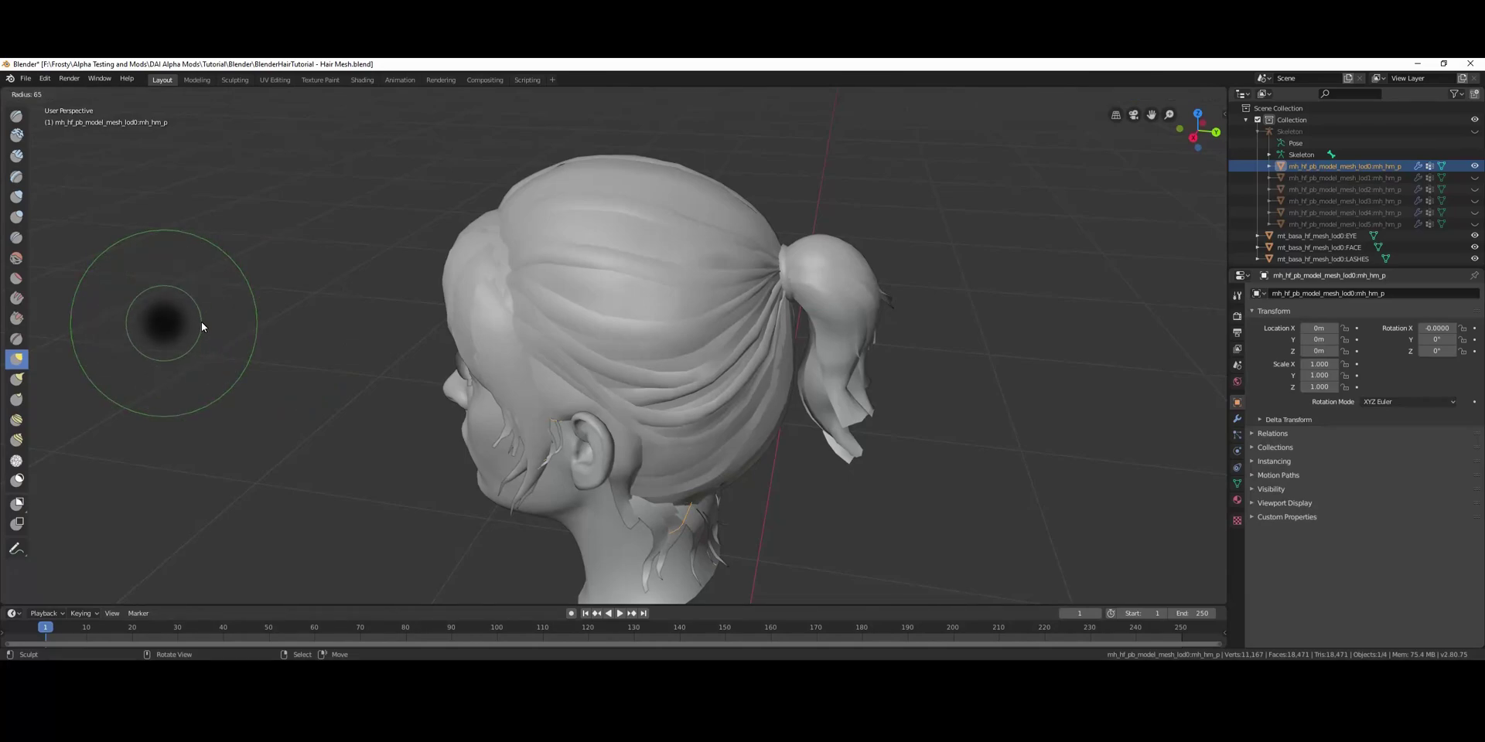
click(202, 323)
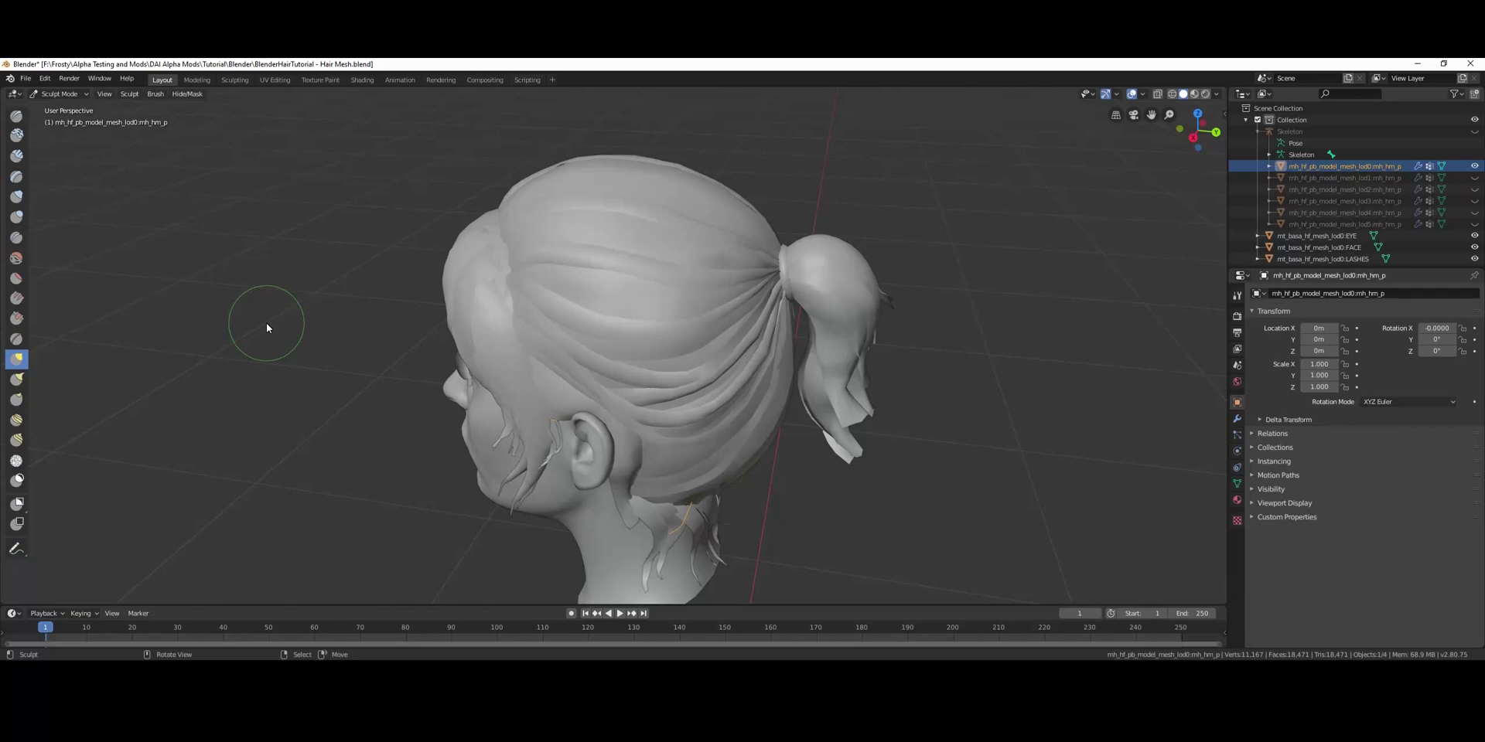
key(shift+f)
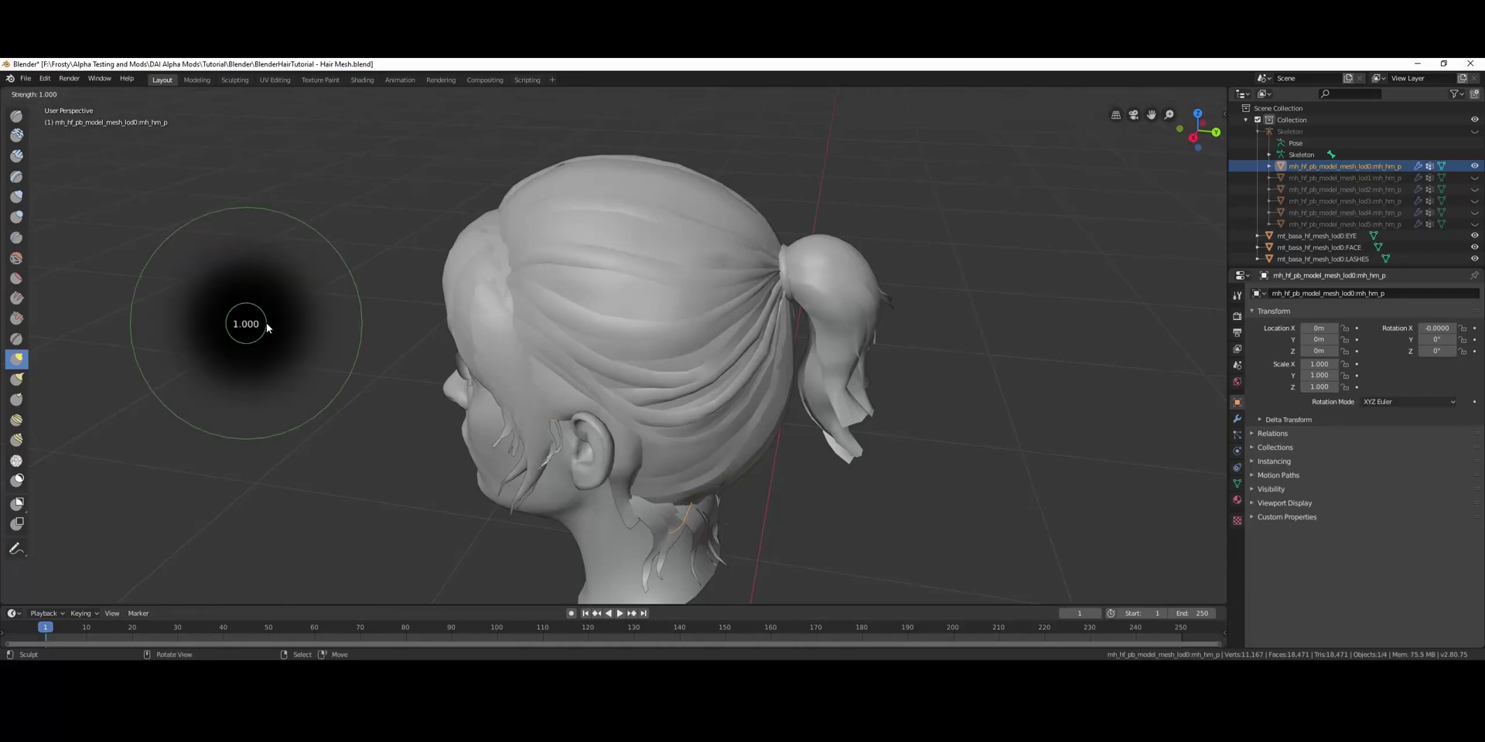
click(266, 322)
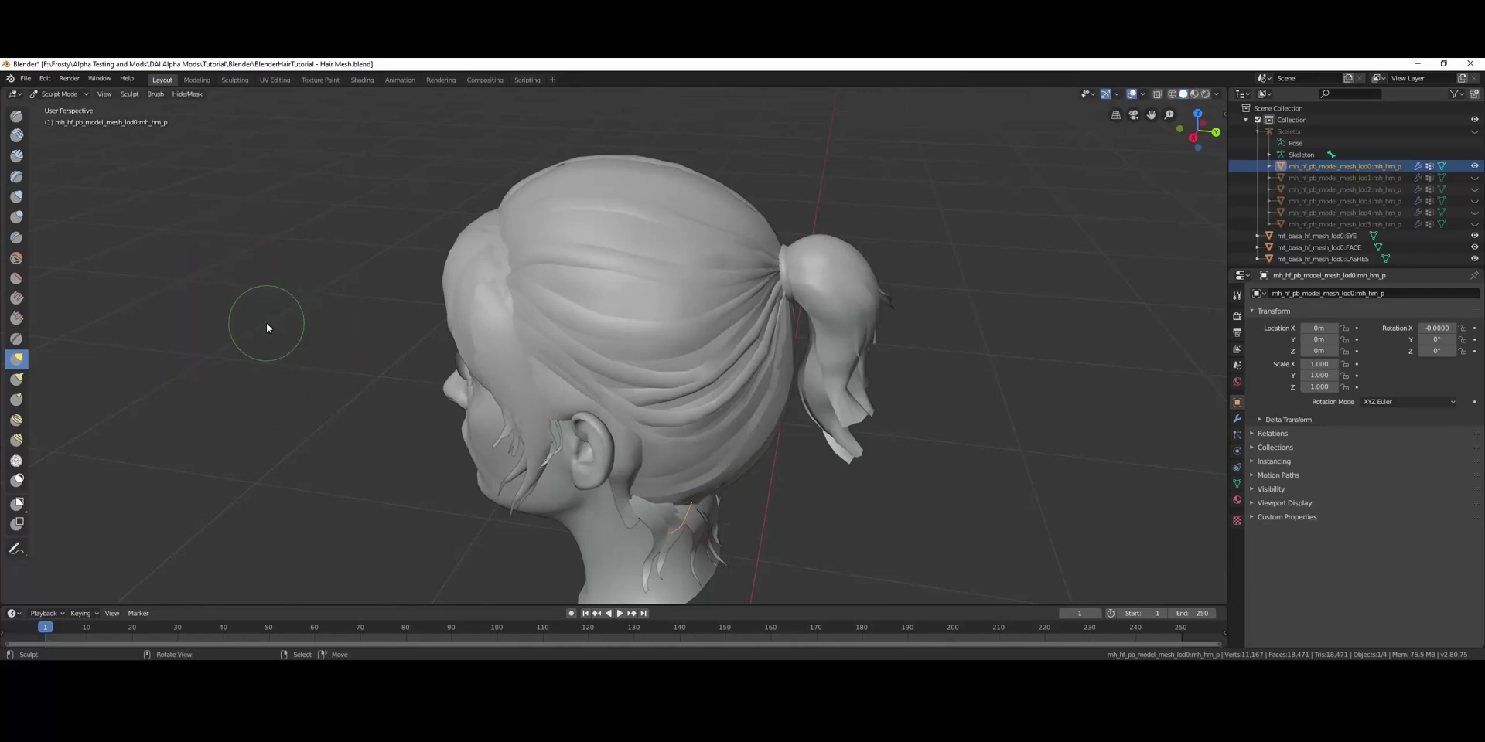
key(shift+f)
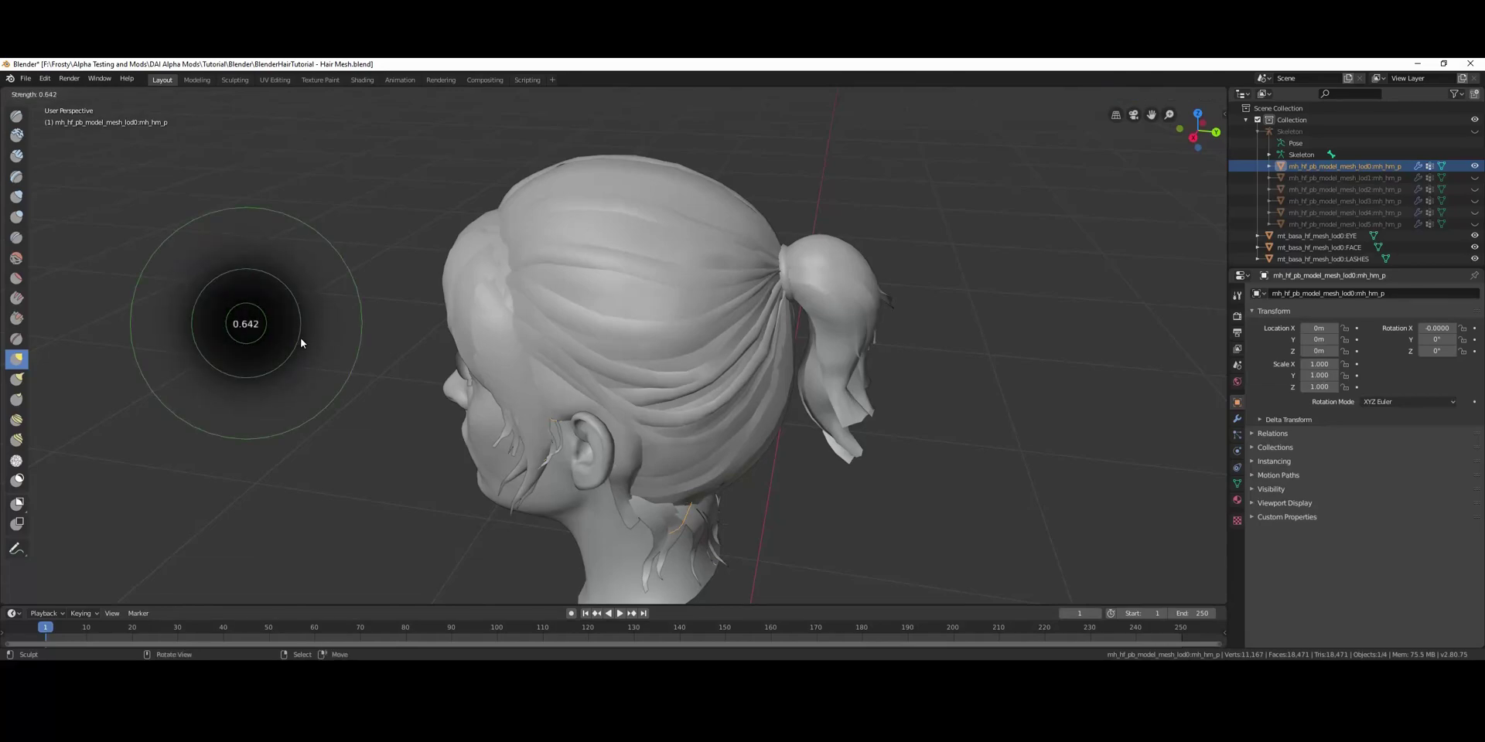
click(307, 342)
- Readjust the brush strength, try pulling the back of the crown upward with Grab, and undo the strokes
drag(712, 215, 721, 197)
mouse_move(727, 187)
middle_down()
mouse_move(771, 217)
mouse_move(739, 220)
middle_up()
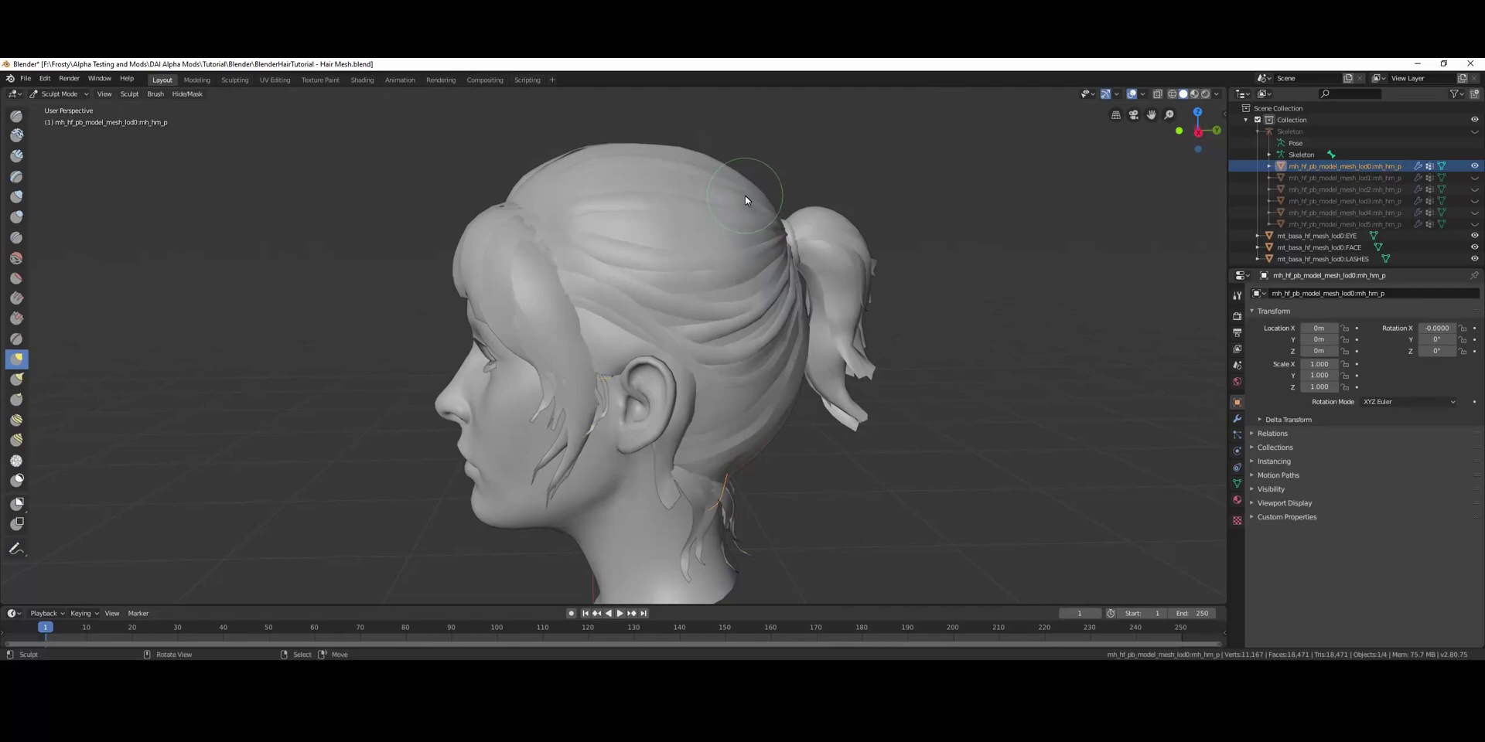
key(shift)
key(shift+f)
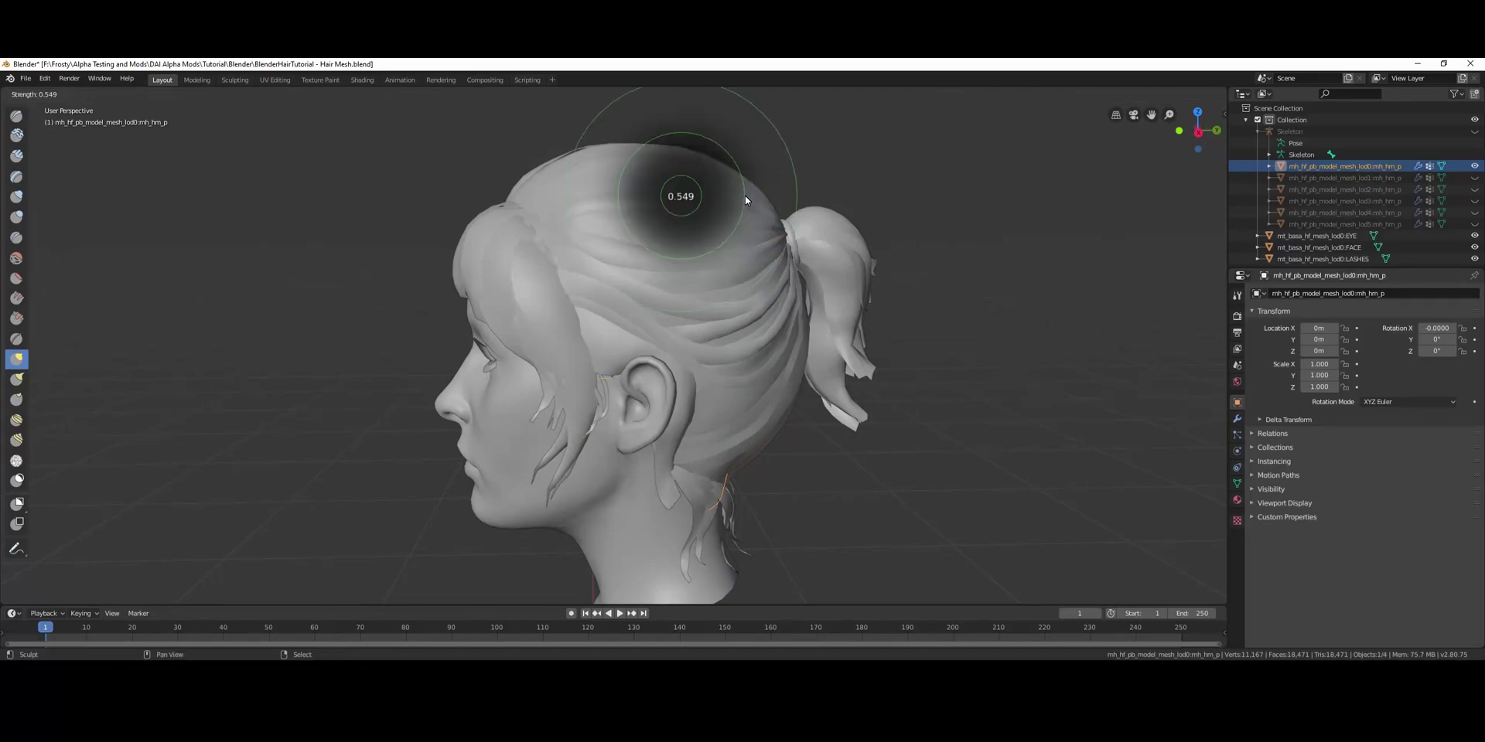
click(694, 208)
key(f)
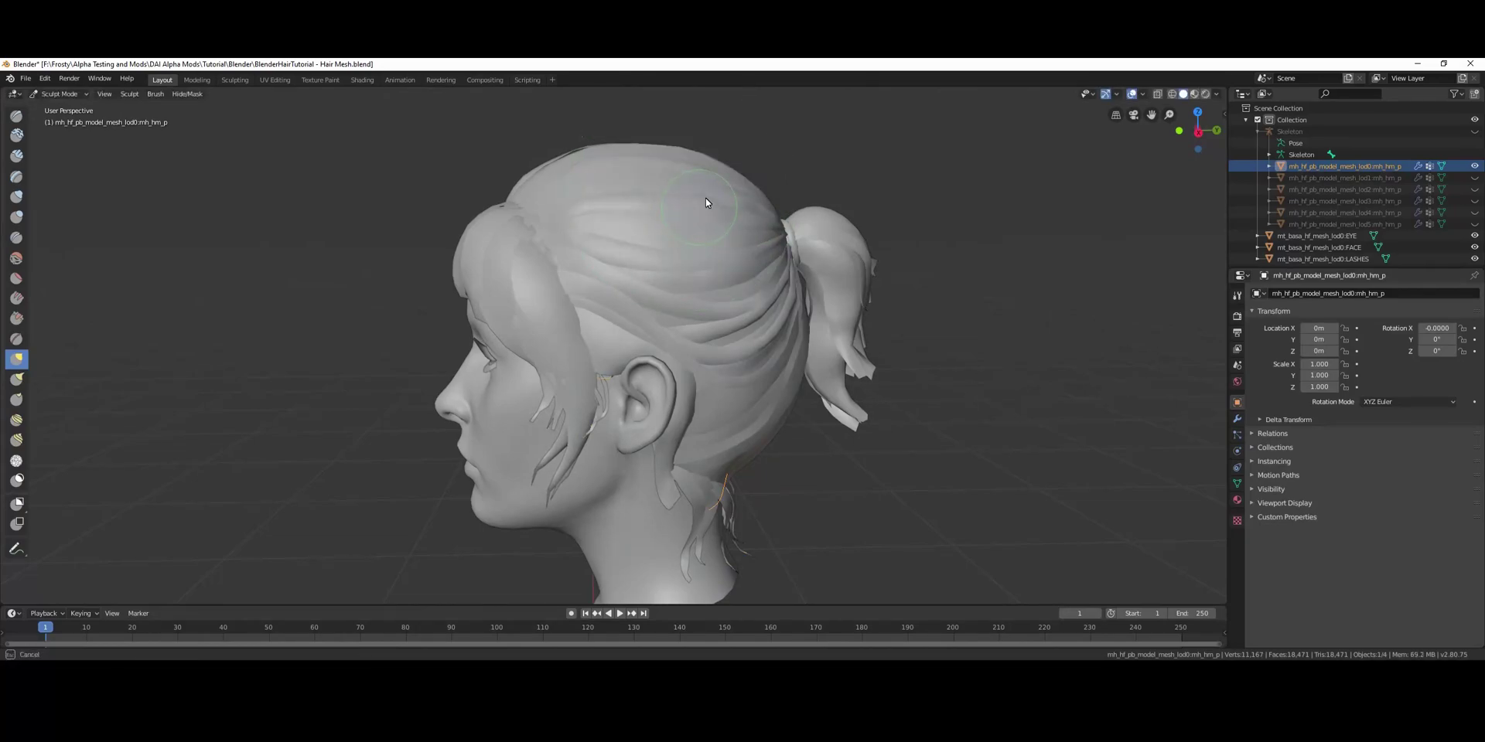
drag(722, 161, 763, 136)
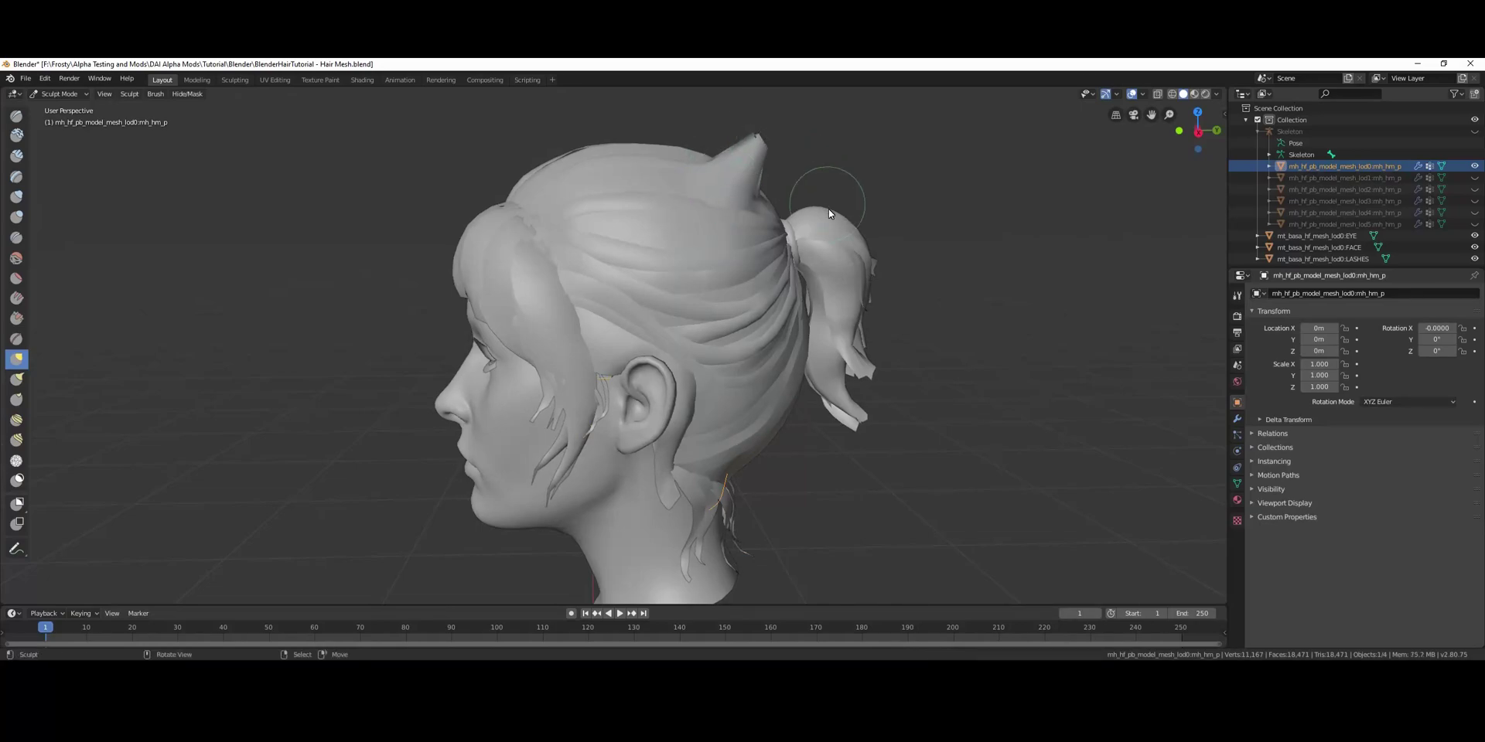
key(ctrl+z)
key(ctrl+z)
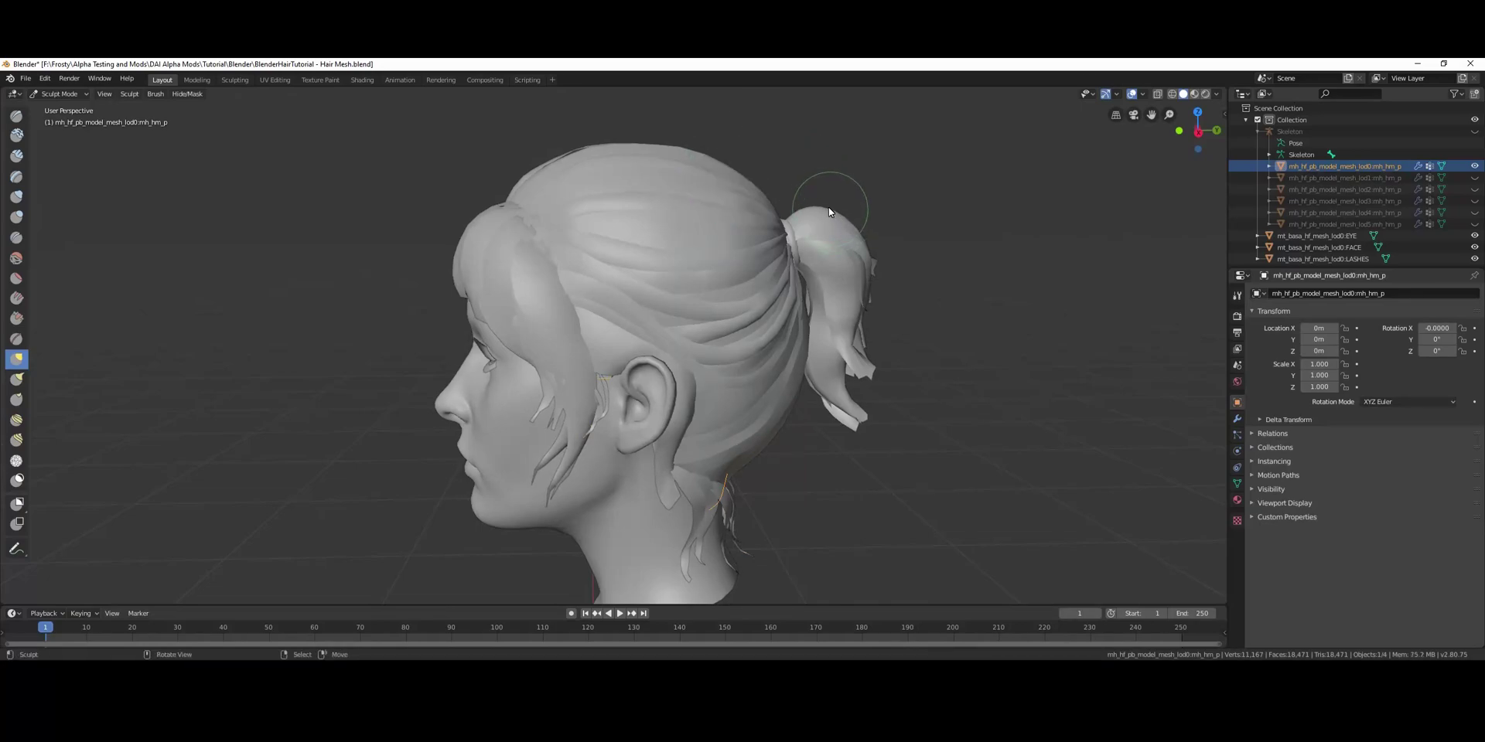
- Experiment with the sculpt brush's angle and try another Grab stroke on the crown
key(ctrl+f)
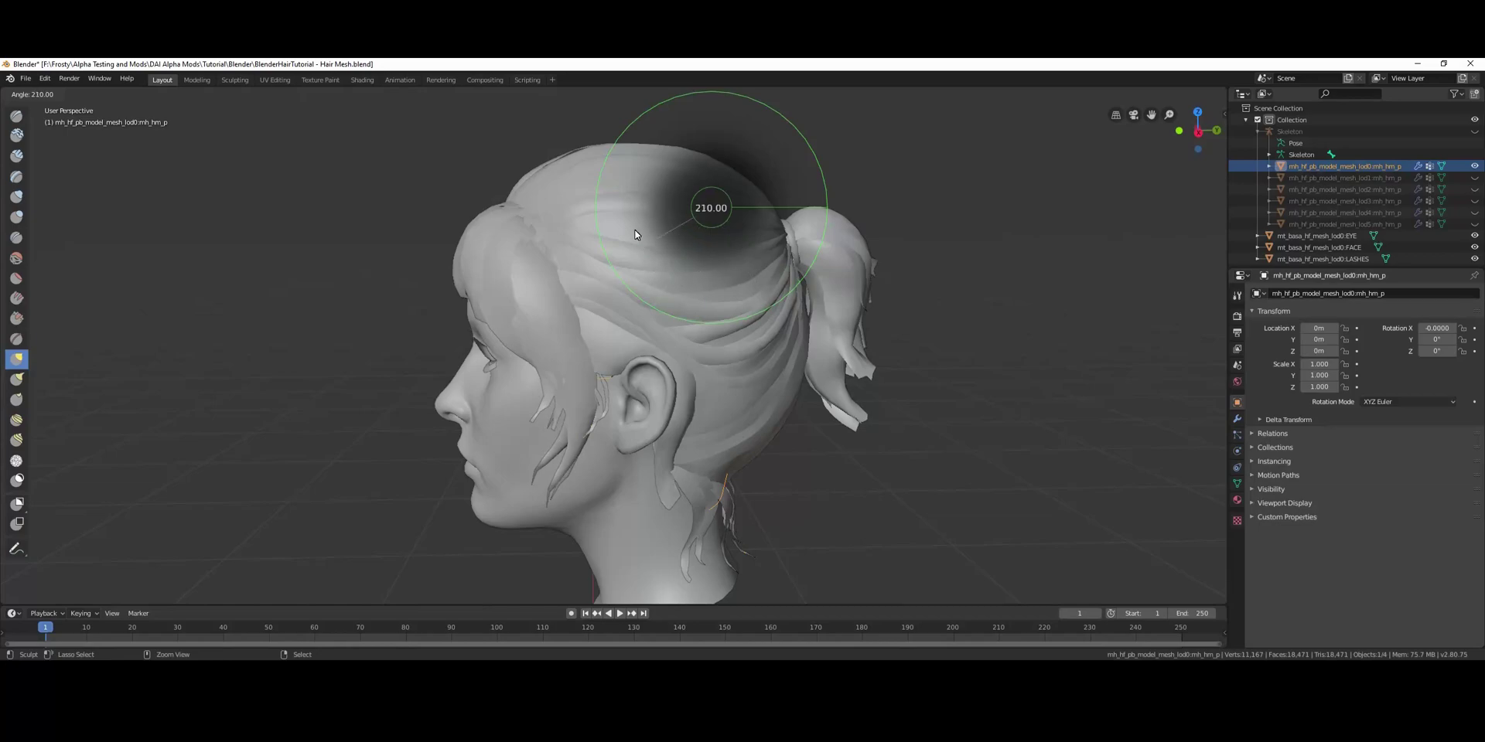
click(700, 147)
mouse_move(723, 176)
mouse_down()
mouse_move(789, 152)
mouse_move(845, 186)
mouse_move(489, 137)
mouse_move(827, 120)
mouse_up()
key(Escape)
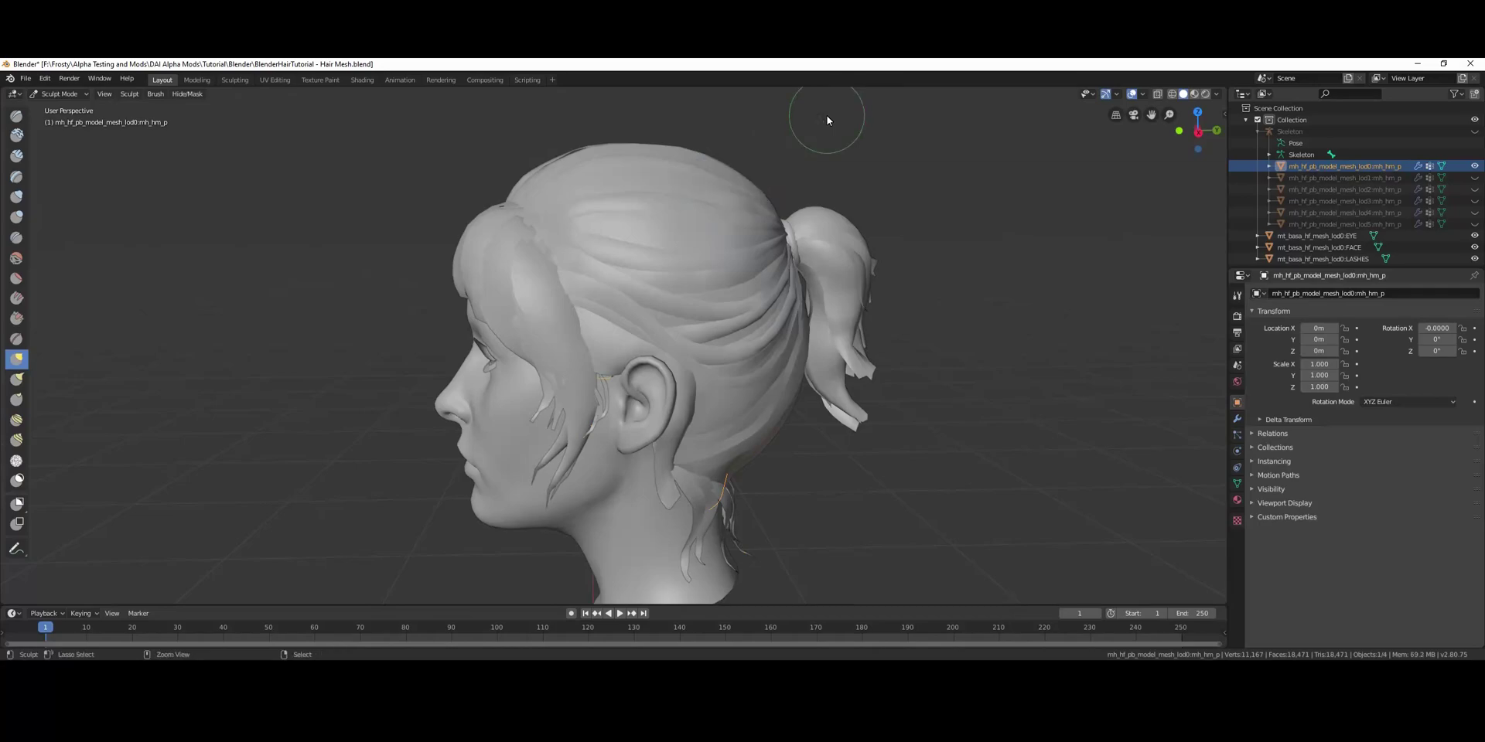
key(ctrl+f)
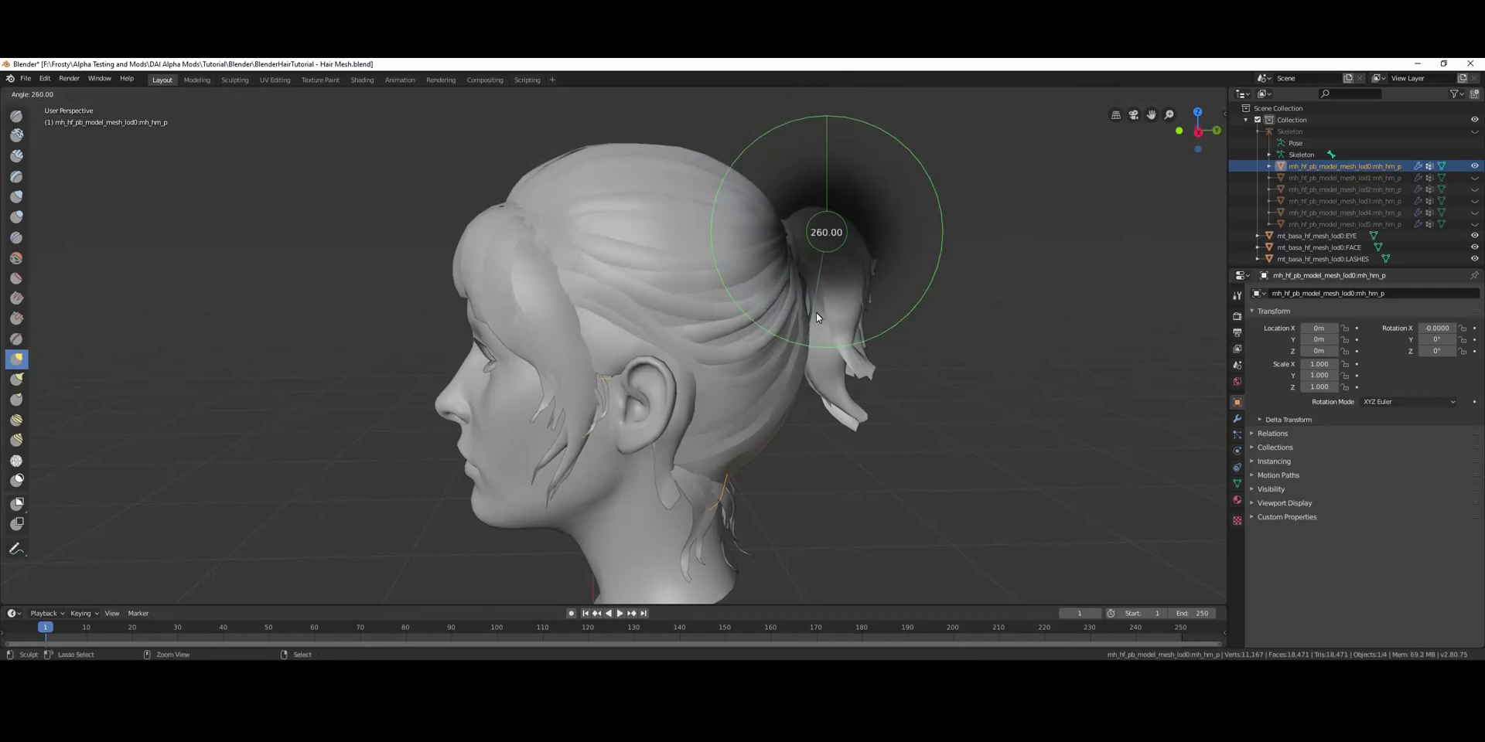
click(940, 233)
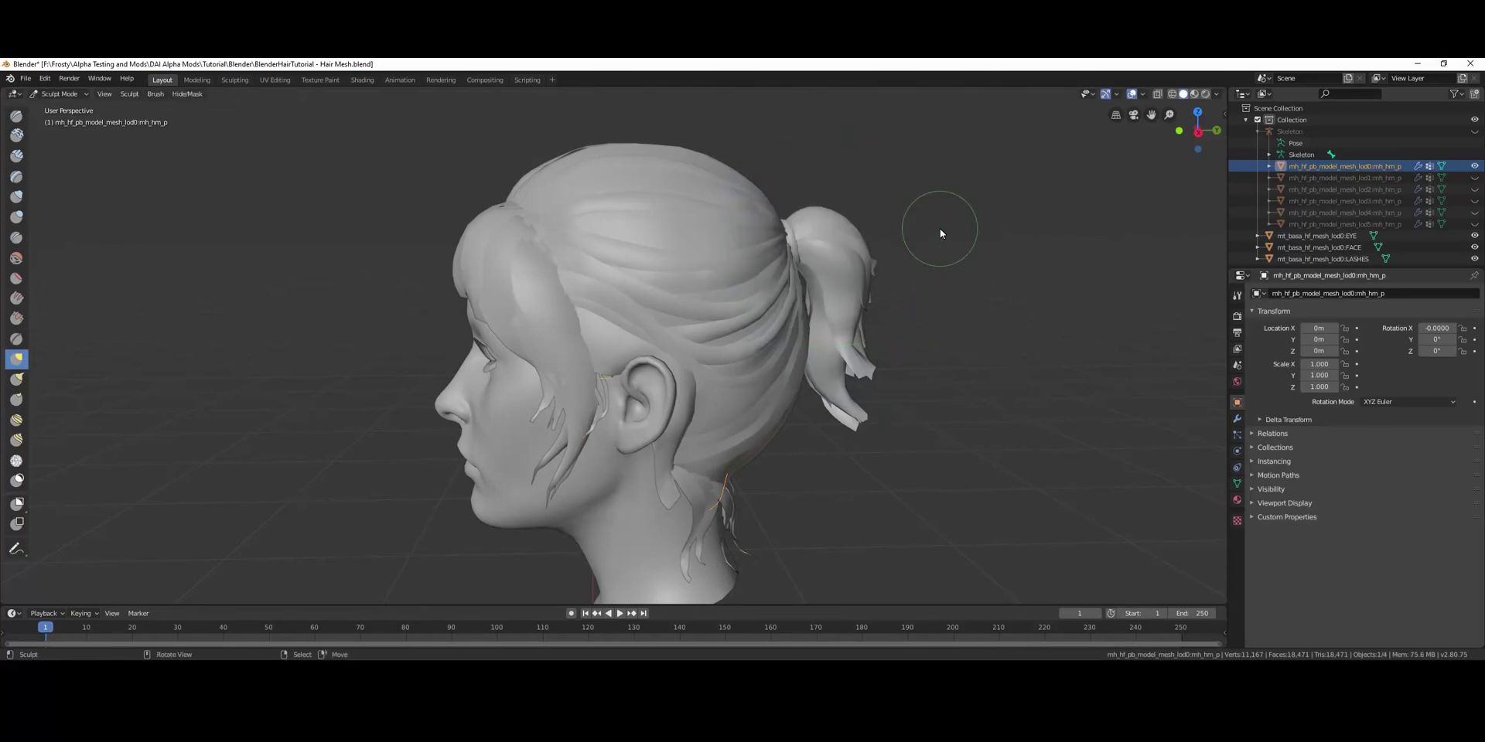
- Nudge the hair above the left temple upward with Grab, where the bangs meet the pulled-back hair
scroll(773, 286, down, 3)
middle_drag(774, 285, 666, 299)
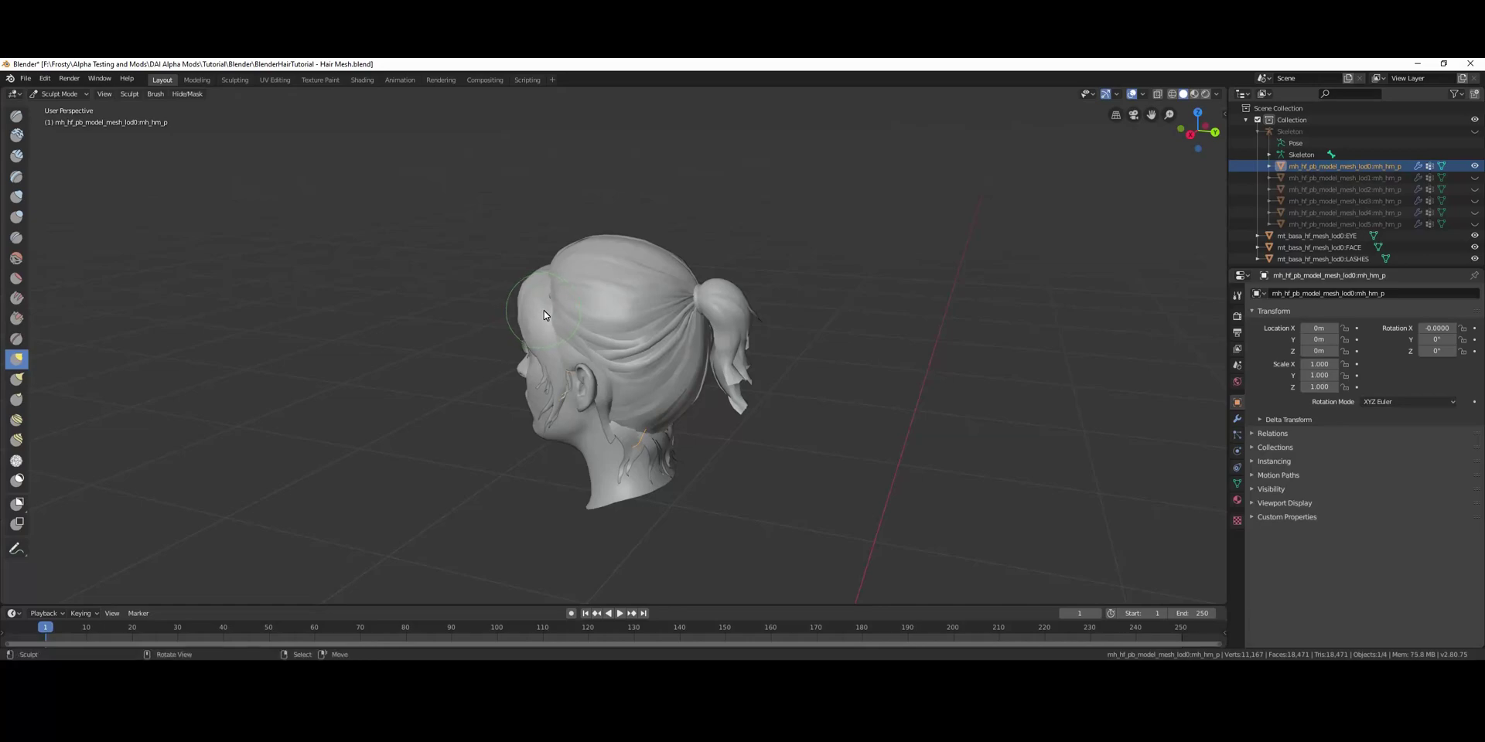
scroll(531, 310, up, 5)
middle_drag(529, 310, 555, 302)
key(Tab)
key(Tab)
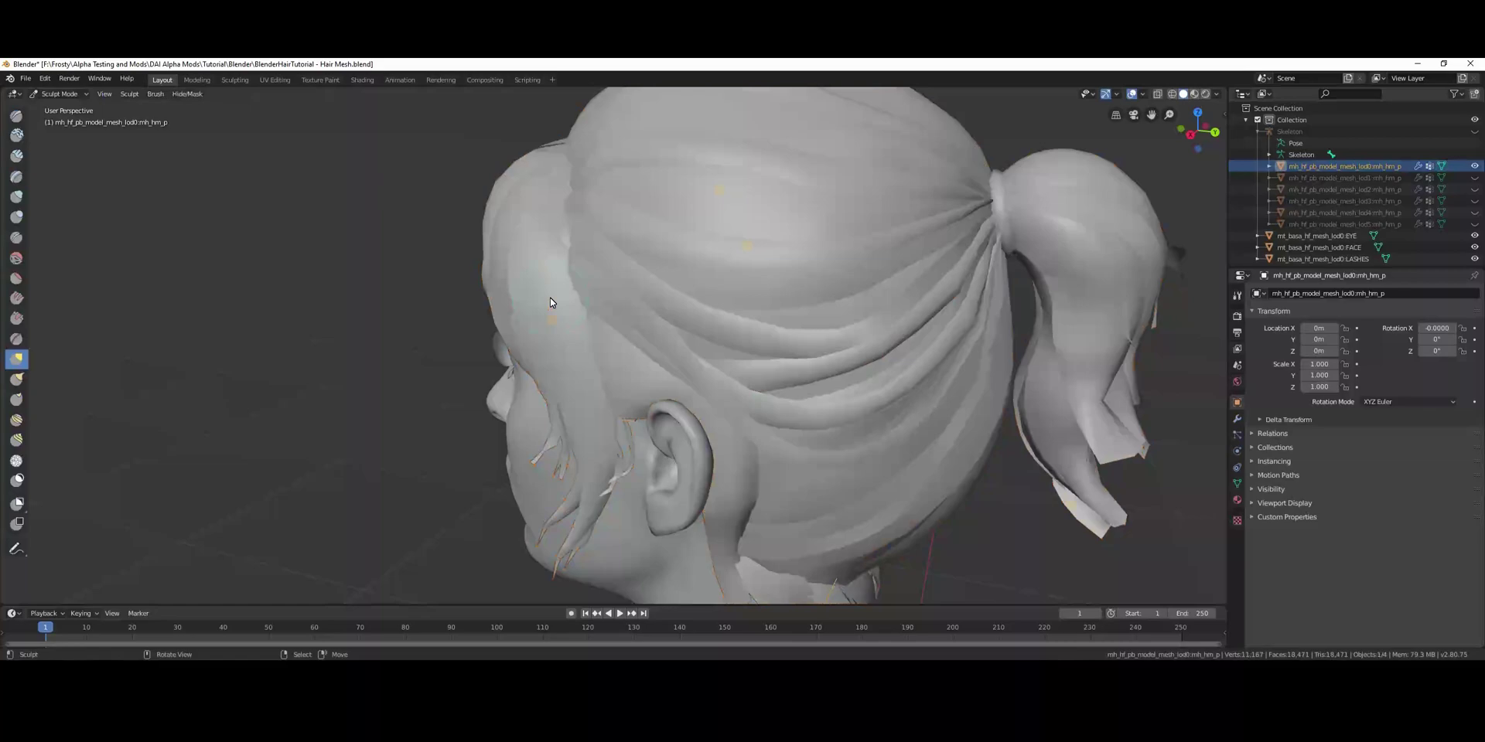
middle_drag(676, 279, 678, 284)
ctrl+scroll(676, 279, down, 6)
mouse_move(657, 272)
mouse_down()
mouse_move(677, 256)
mouse_move(623, 268)
mouse_move(661, 238)
mouse_up()
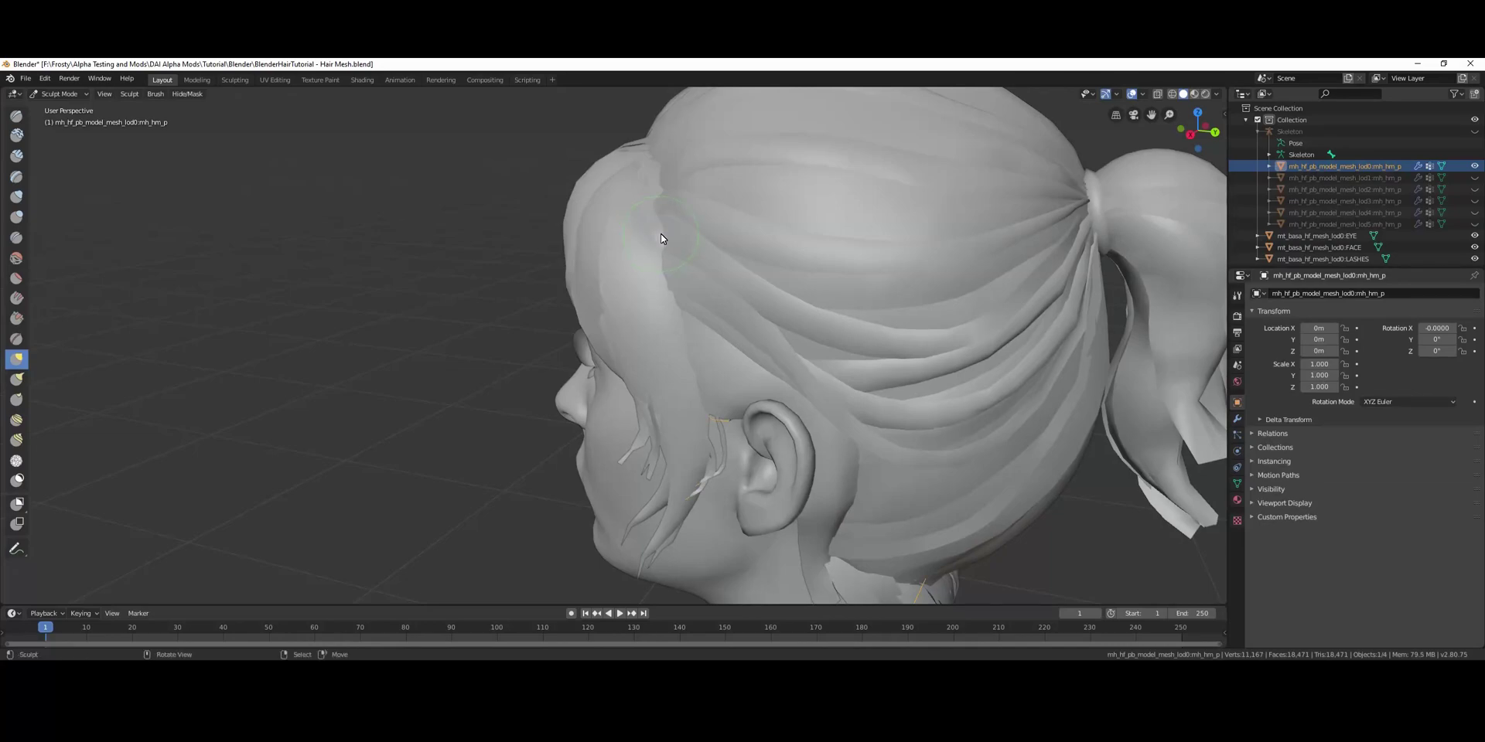
- Switch the sculpting brush from Grab to Smooth for the seam between the bangs and the crown
scroll(666, 244, down, 4)
middle_drag(678, 267, 402, 254)
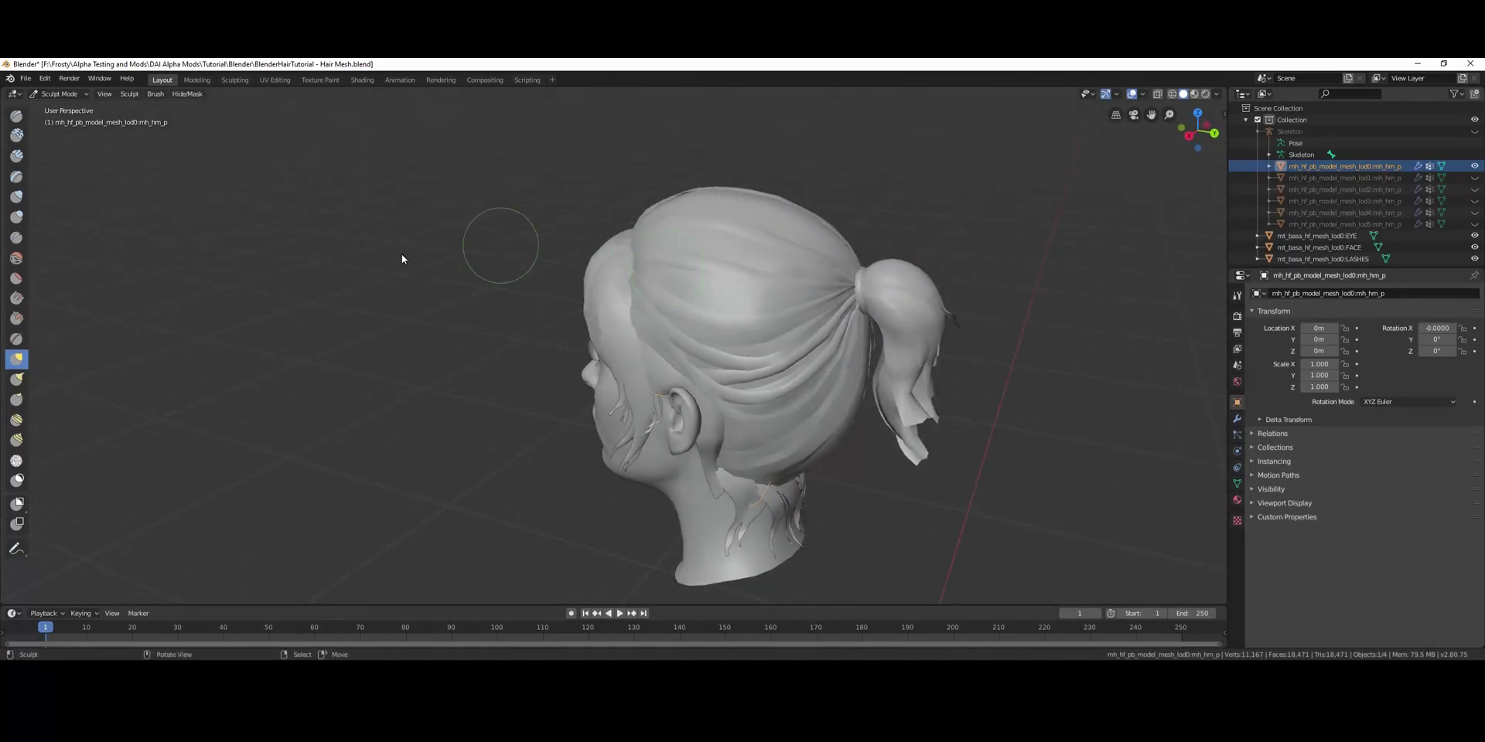
click(16, 257)
key(ctrl)
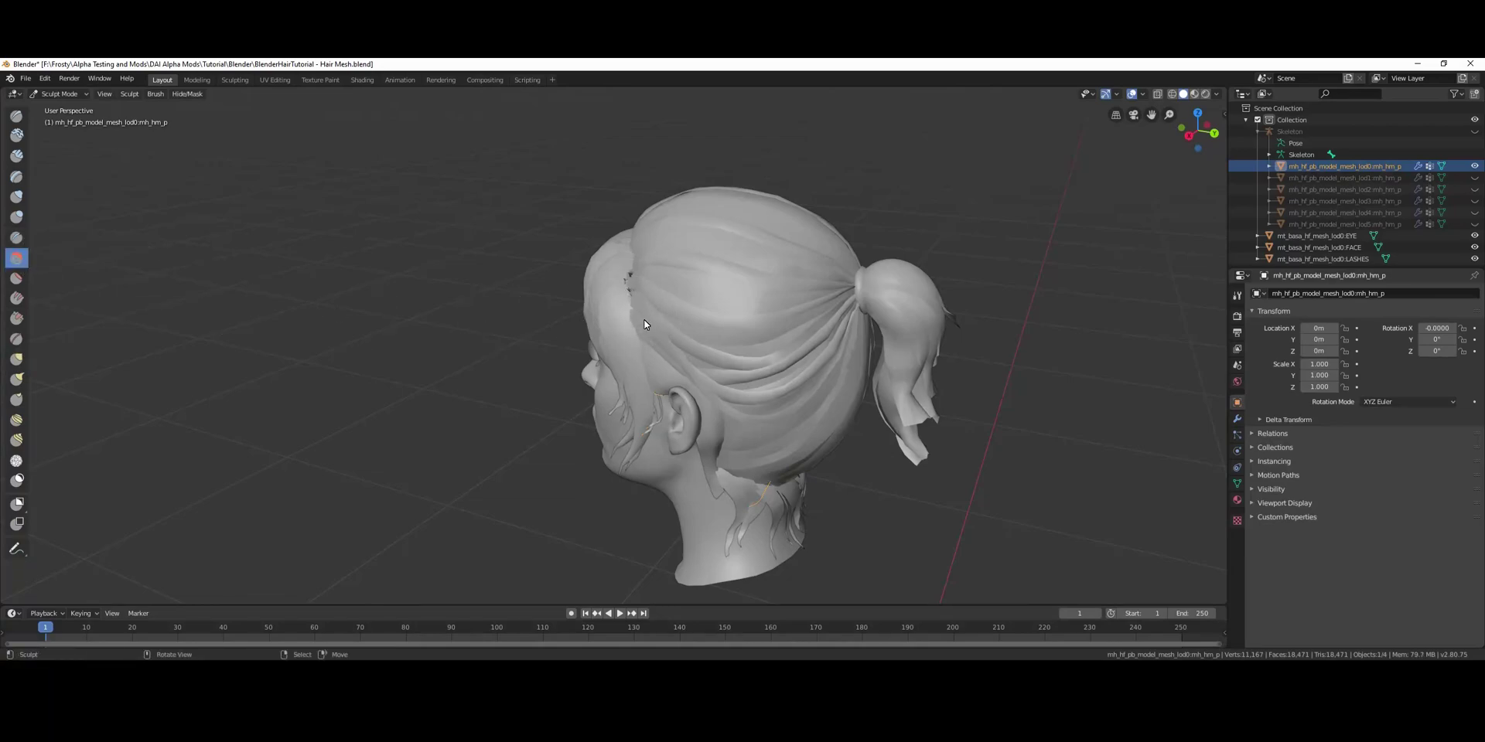
- In Edit Mode, try selecting the linked hair pieces from the left bangs to the ponytail, then clear the selection
scroll(612, 276, up, 2)
scroll(613, 274, up, 1)
mouse_move(613, 273)
middle_down()
mouse_move(674, 335)
mouse_move(604, 324)
mouse_move(651, 350)
middle_up()
key(Tab)
key(alt+a)
key(l)
key(l)
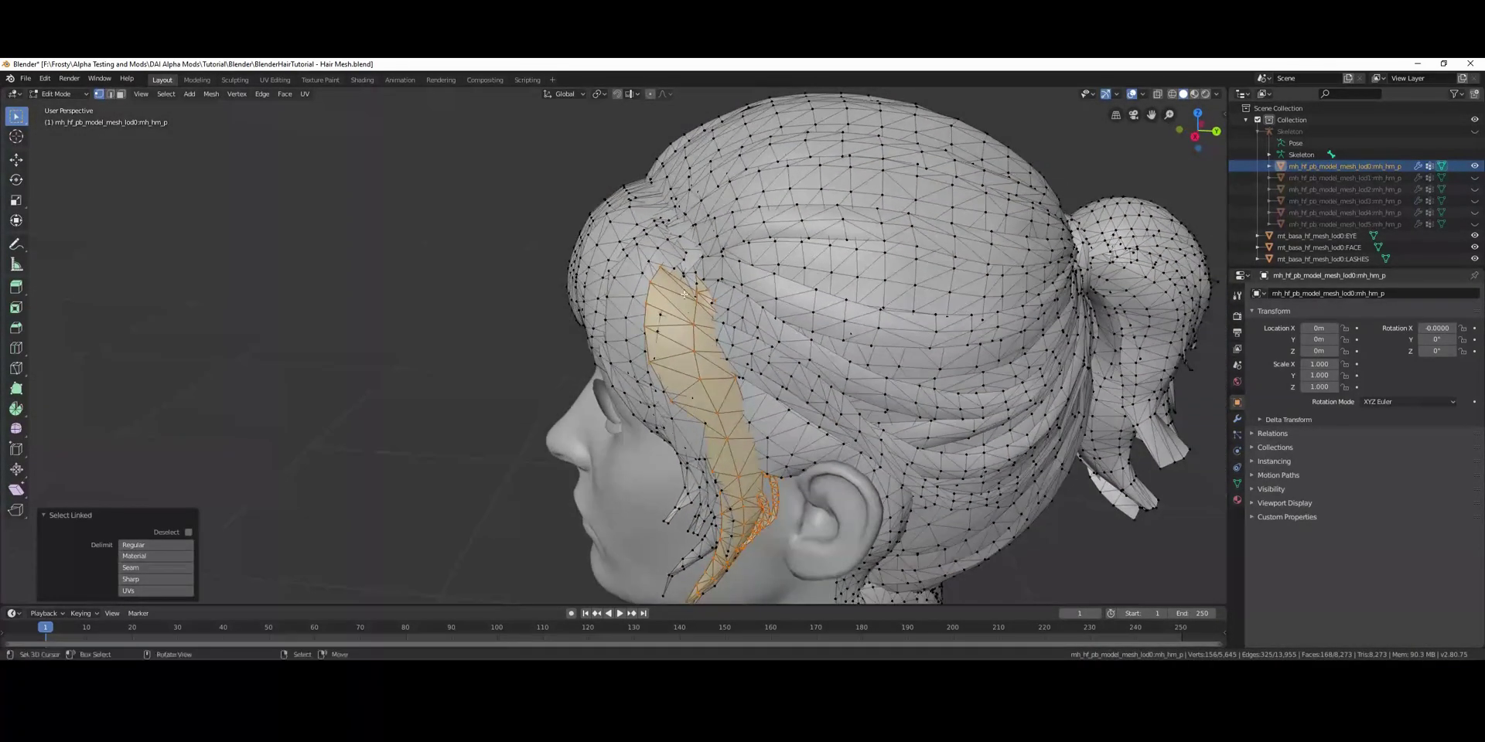
middle_drag(638, 306, 606, 291)
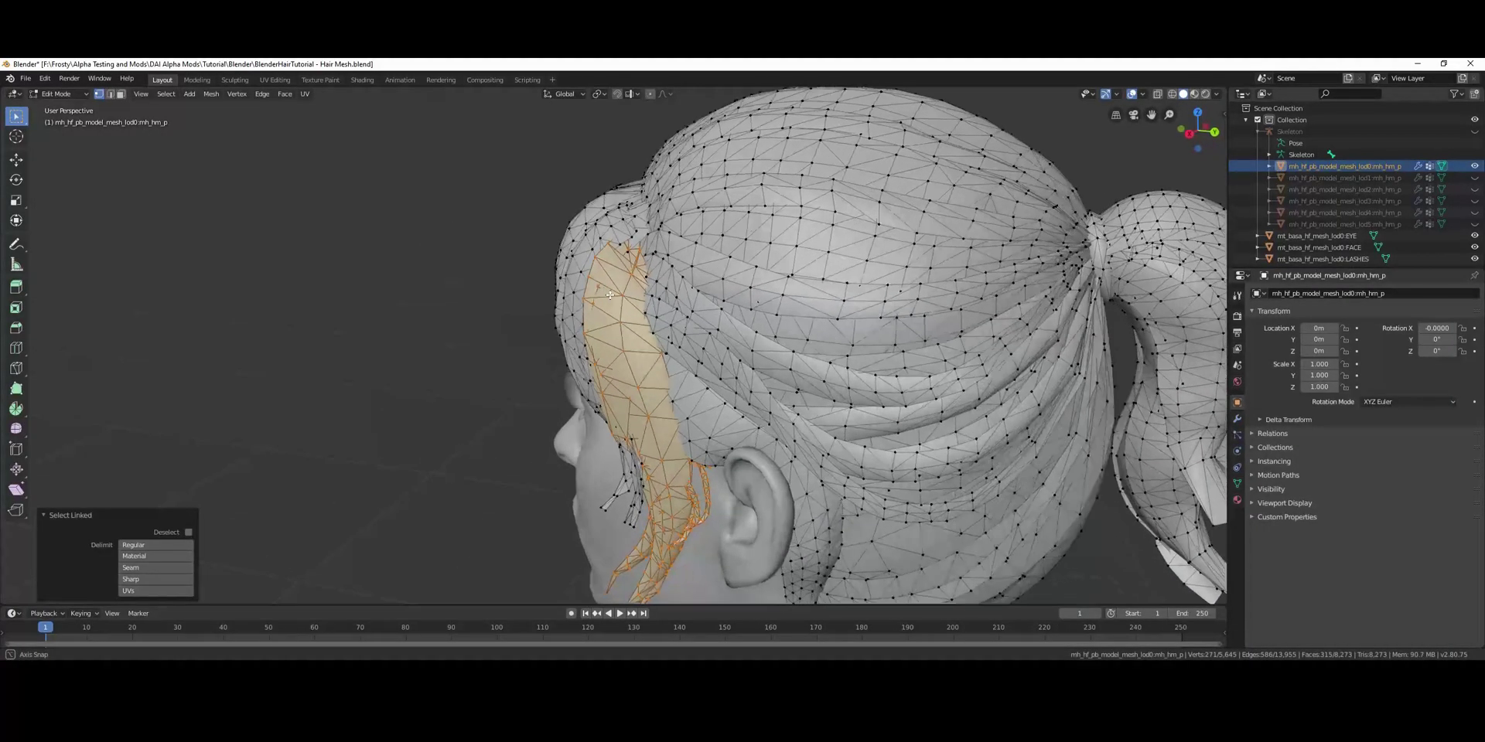
scroll(607, 291, down, 3)
key(l)
key(l)
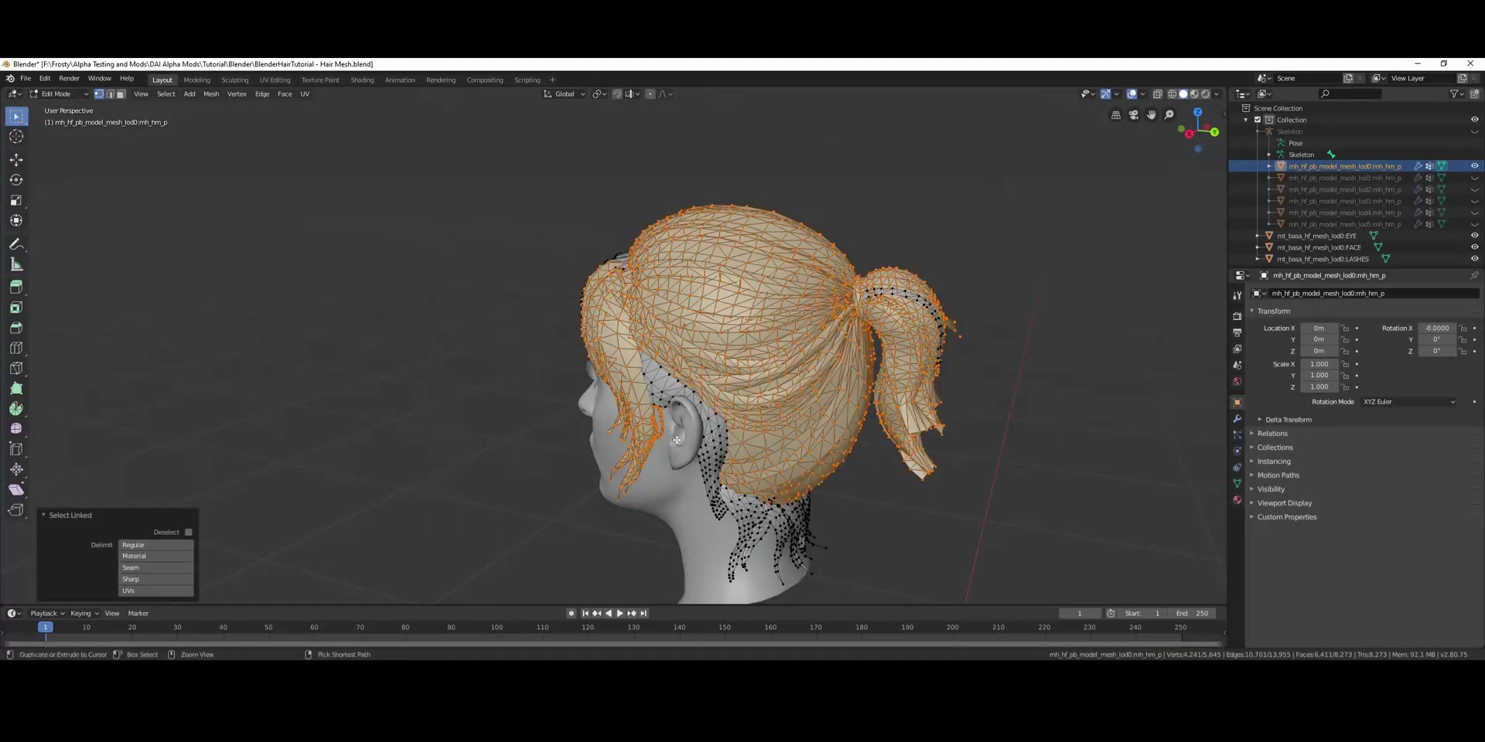
middle_drag(673, 422, 889, 355)
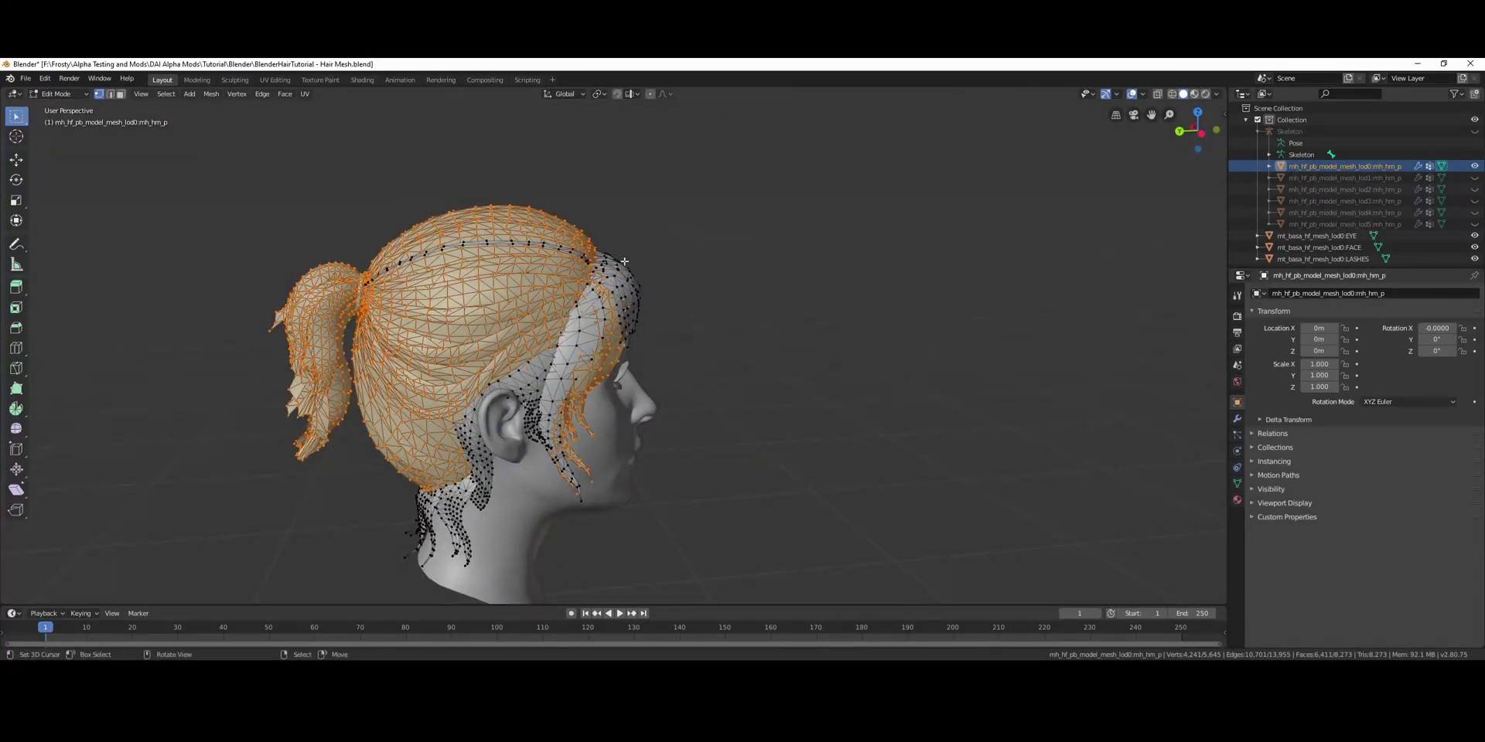
key(alt+a)
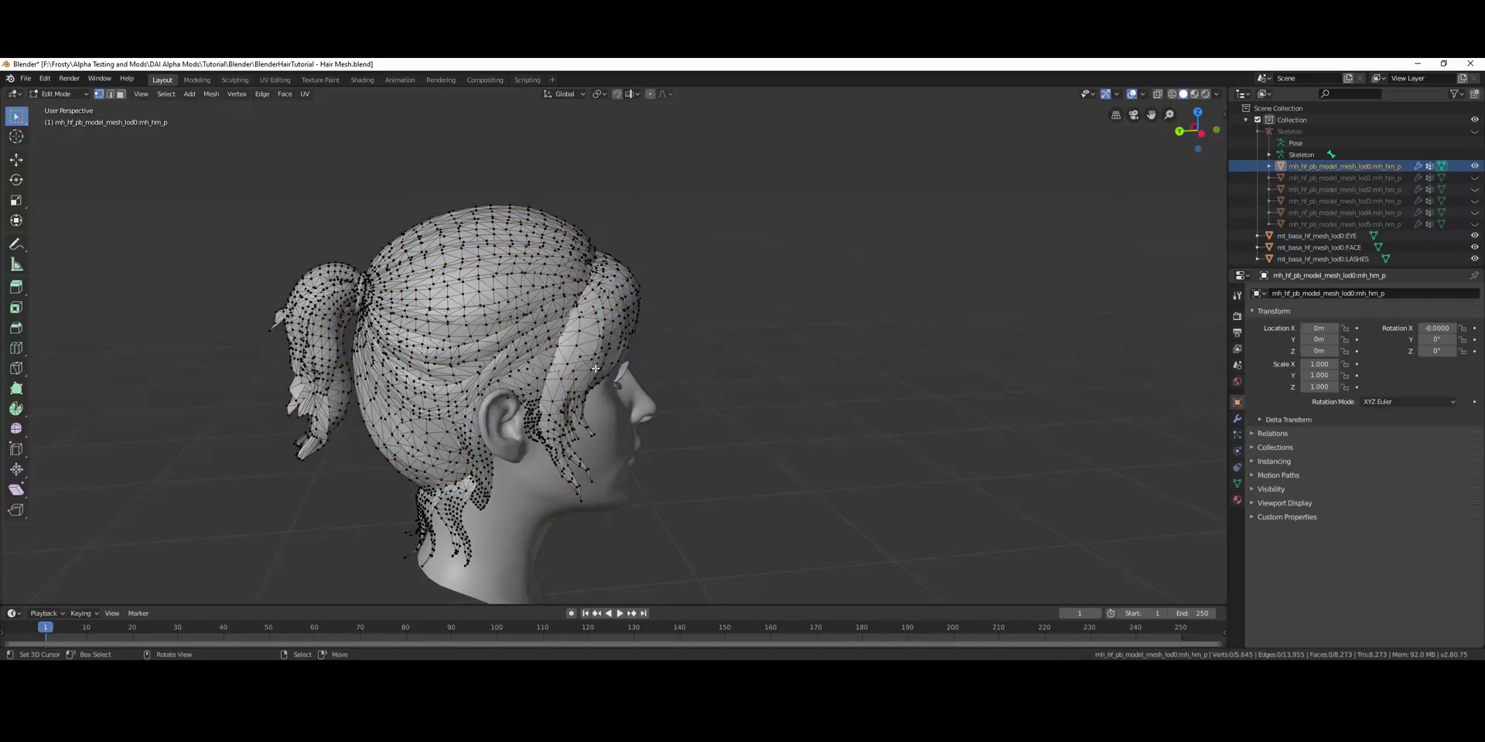
- Try selecting the linked bang strands from the character's right side, undo the picks and clear the selection
middle_drag(525, 325, 591, 447)
key(l)
key(l)
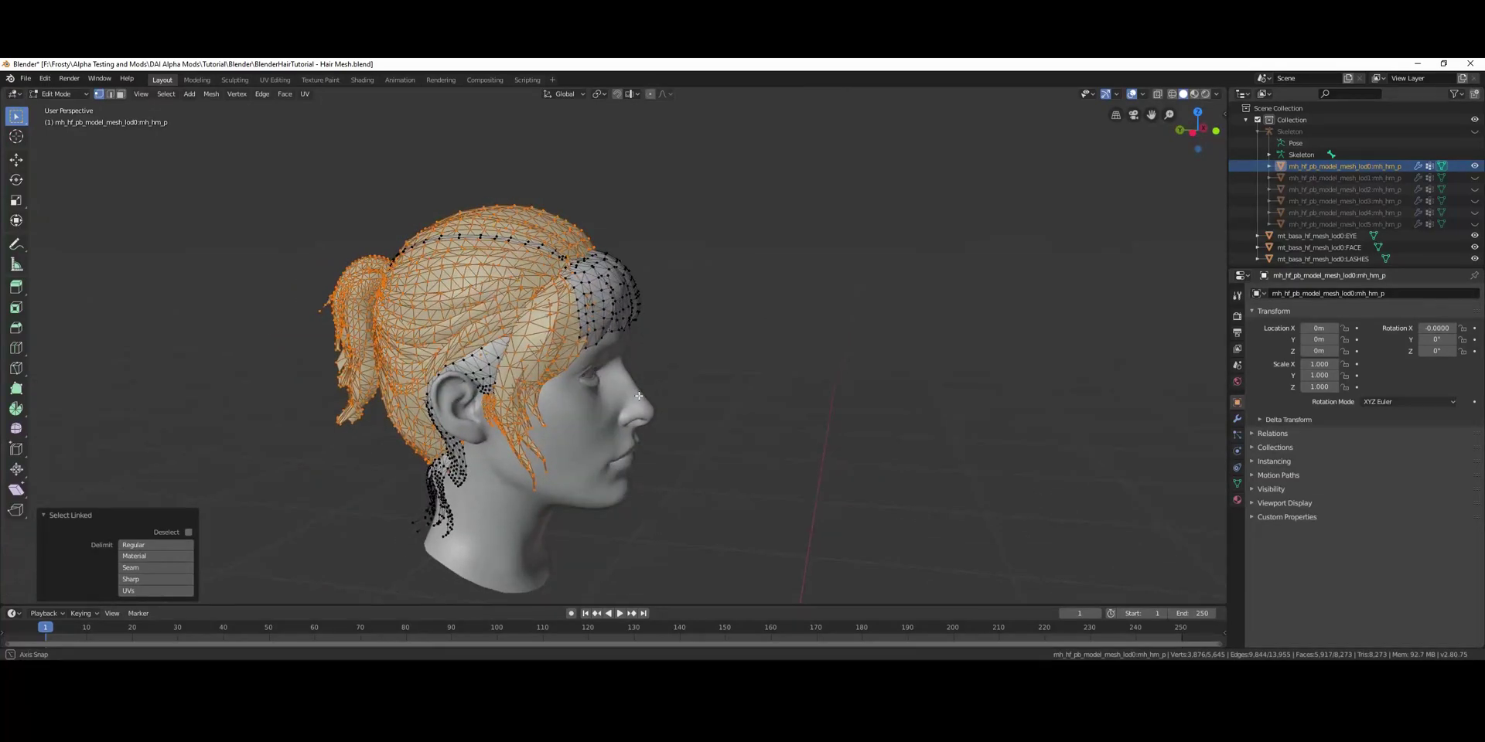
key(ctrl+z)
middle_drag(672, 400, 572, 318)
key(alt+a)
key(l)
key(l)
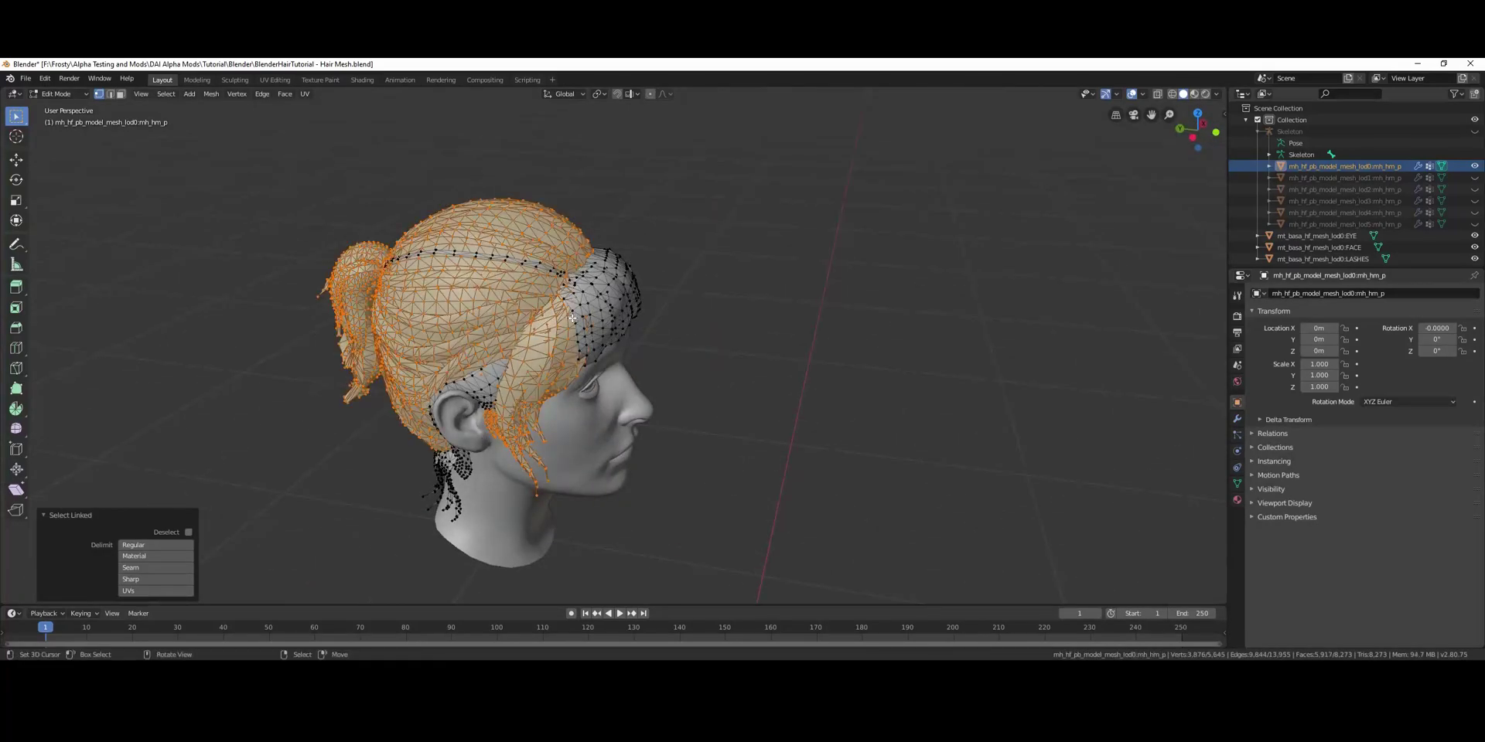
key(ctrl+z)
middle_drag(600, 307, 697, 340)
key(alt+a)
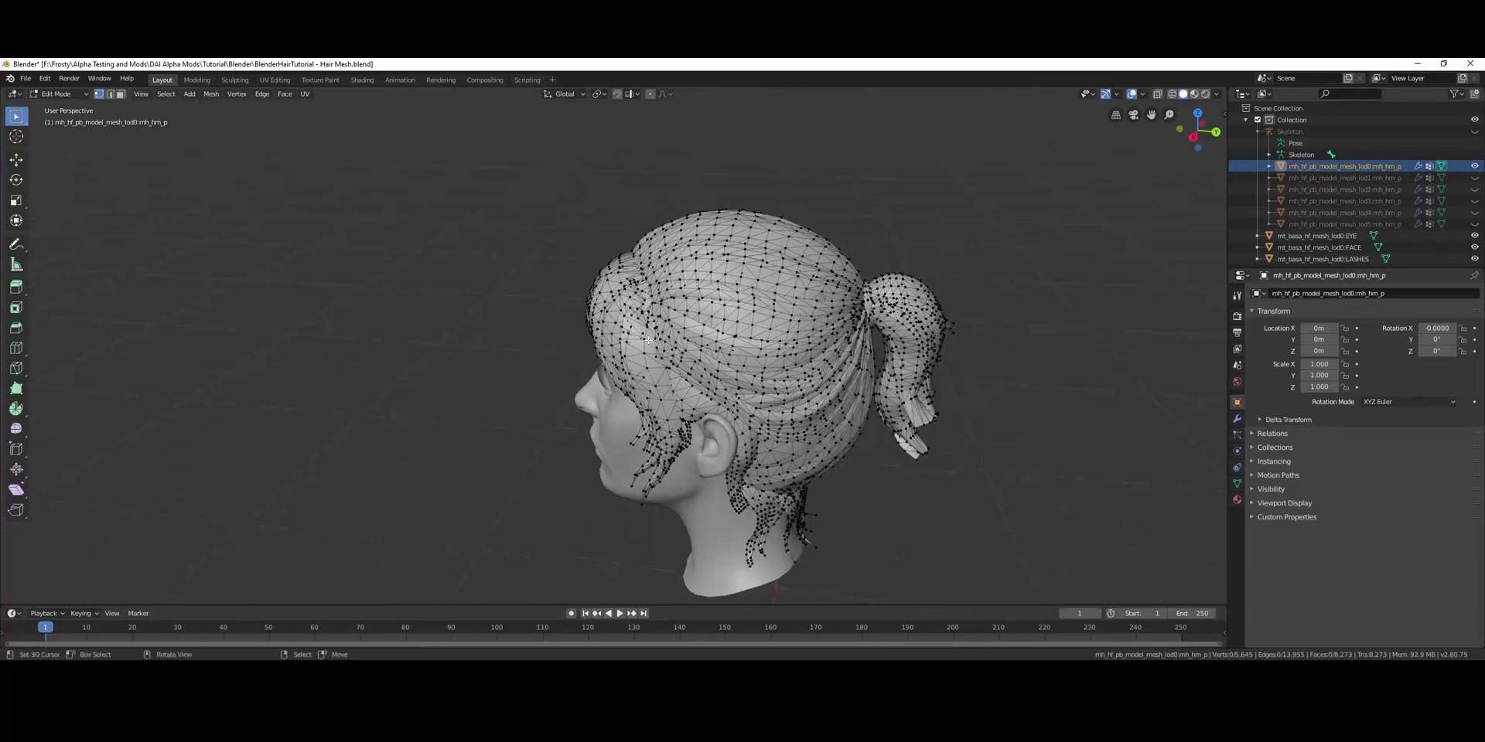
- Select the linked bang strands on the character's left side and move them 0.00248 m along the global Y axis
scroll(641, 330, up, 3)
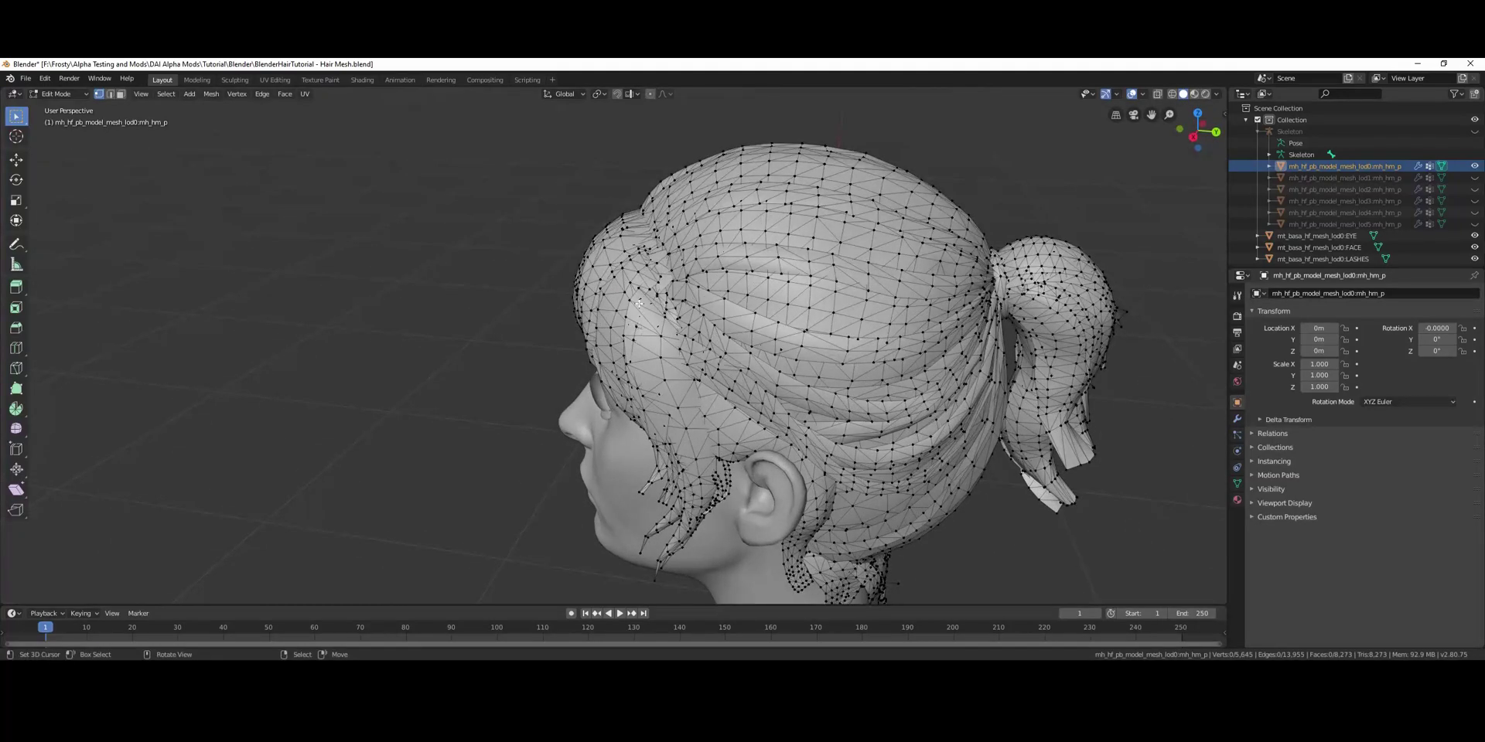
key(l)
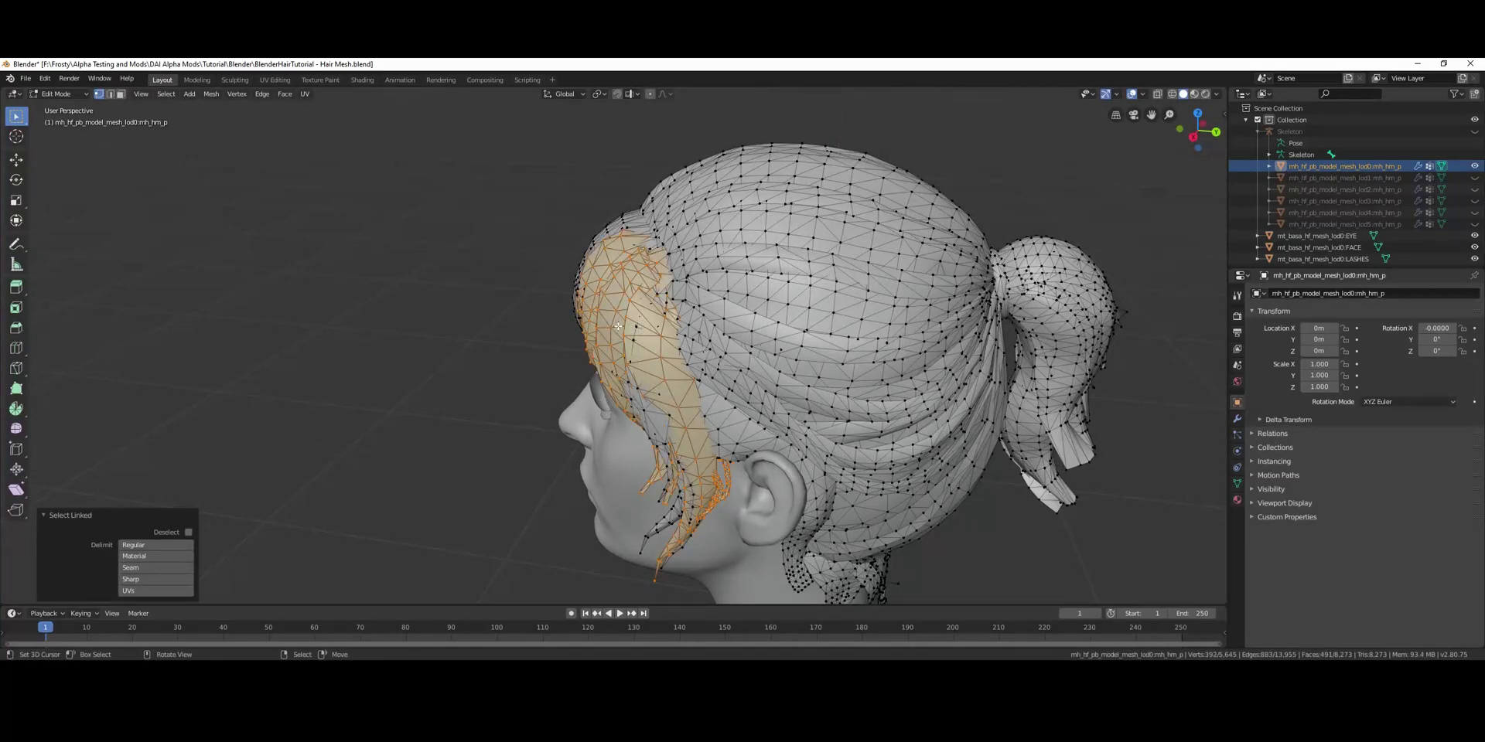
key(l)
key(l)
key(ctrl+z)
key(g)
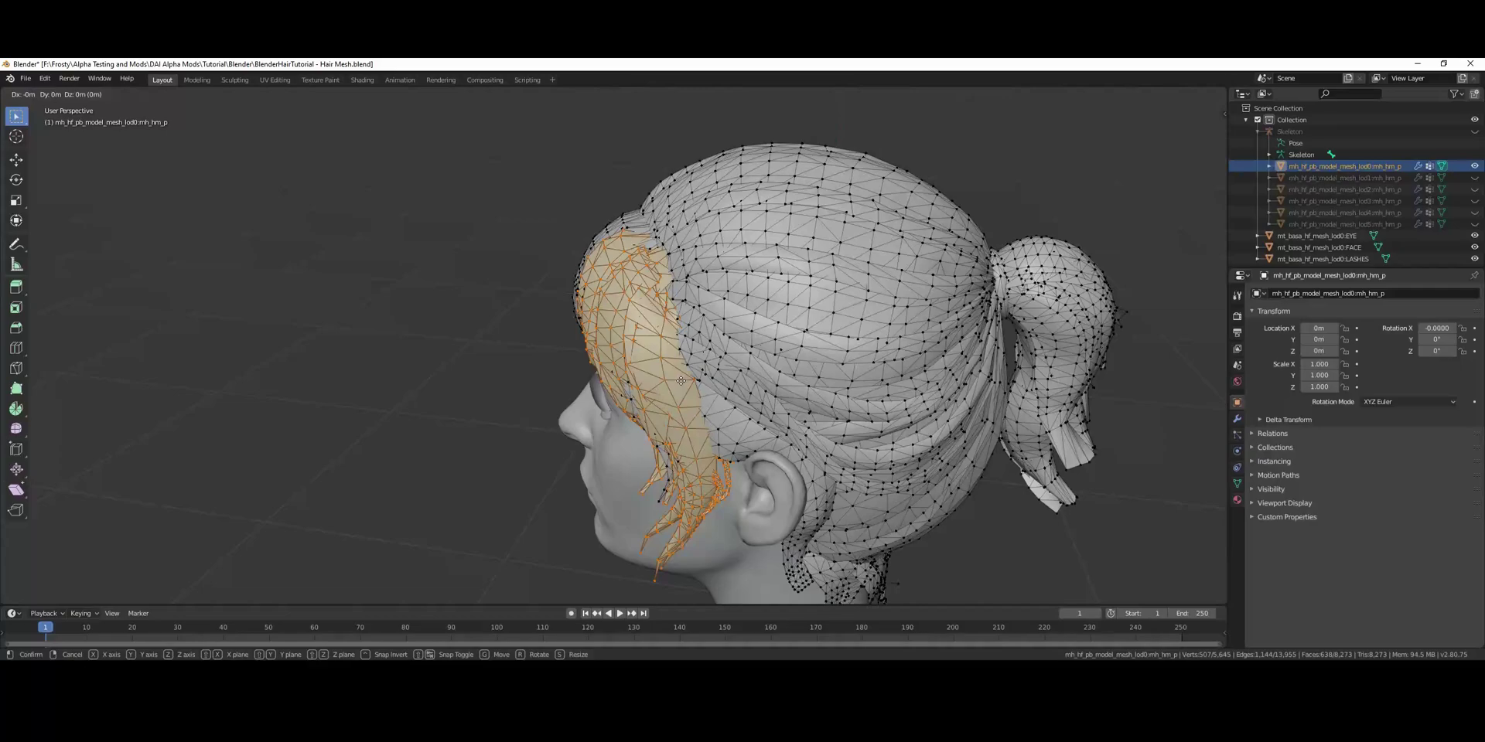
key(y)
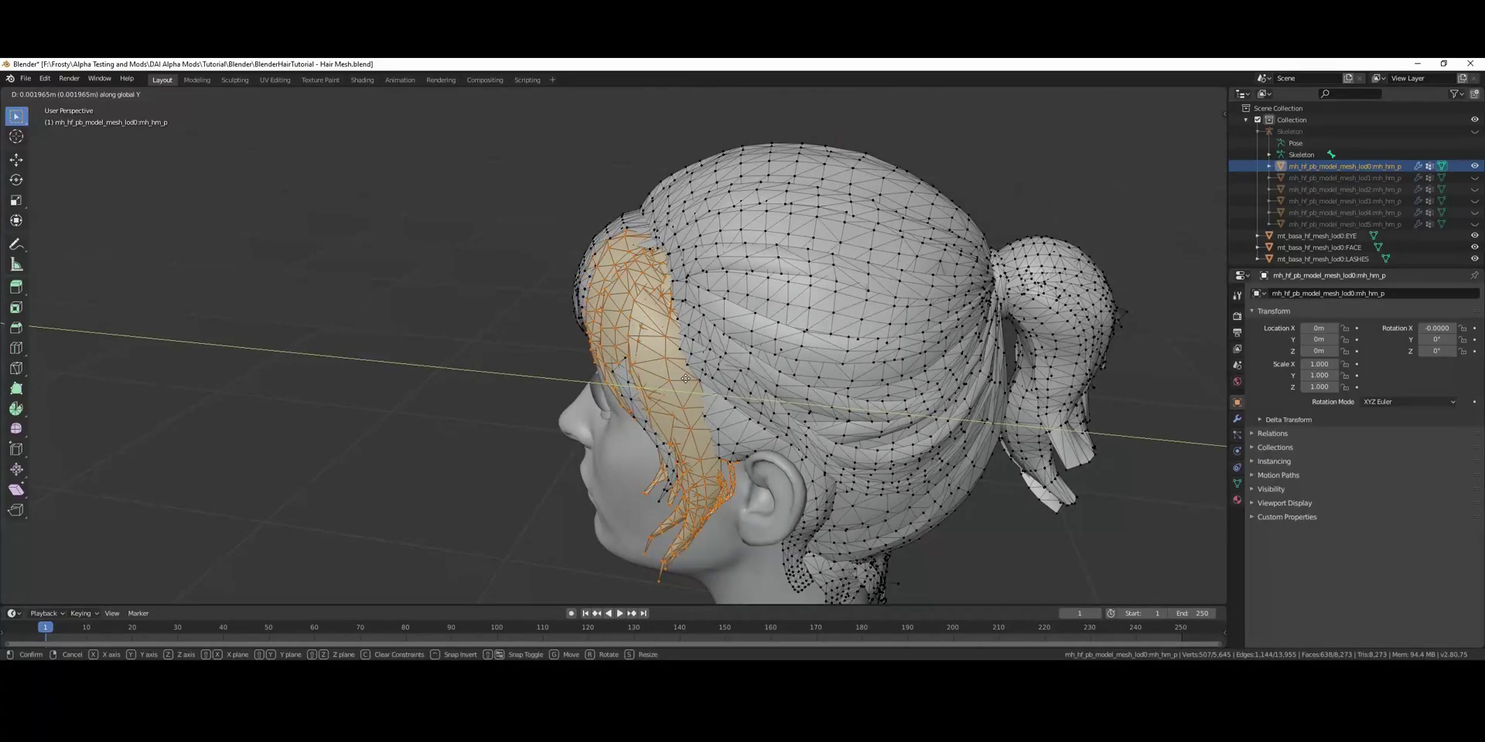
click(687, 378)
middle_drag(687, 378, 803, 371)
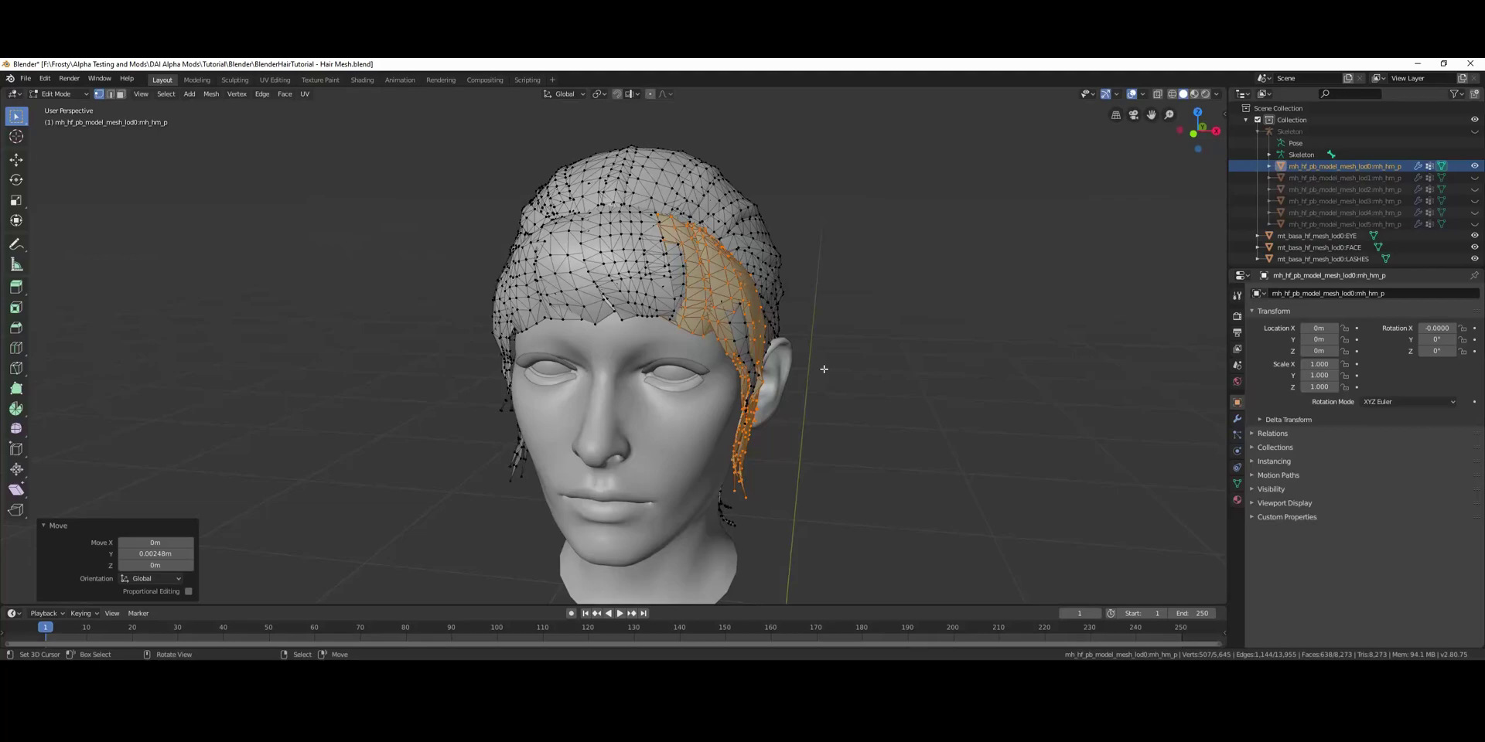
key(r)
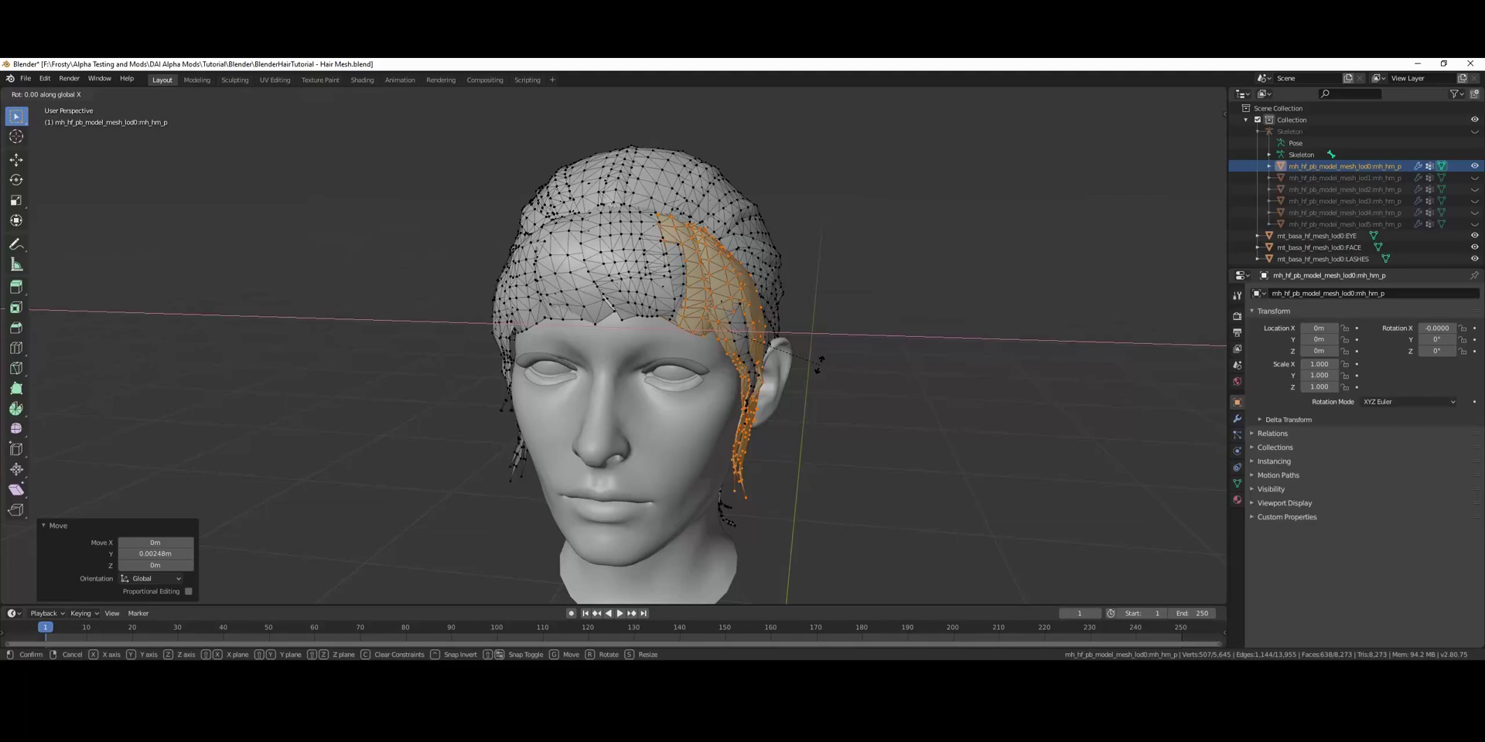
right_click(855, 402)
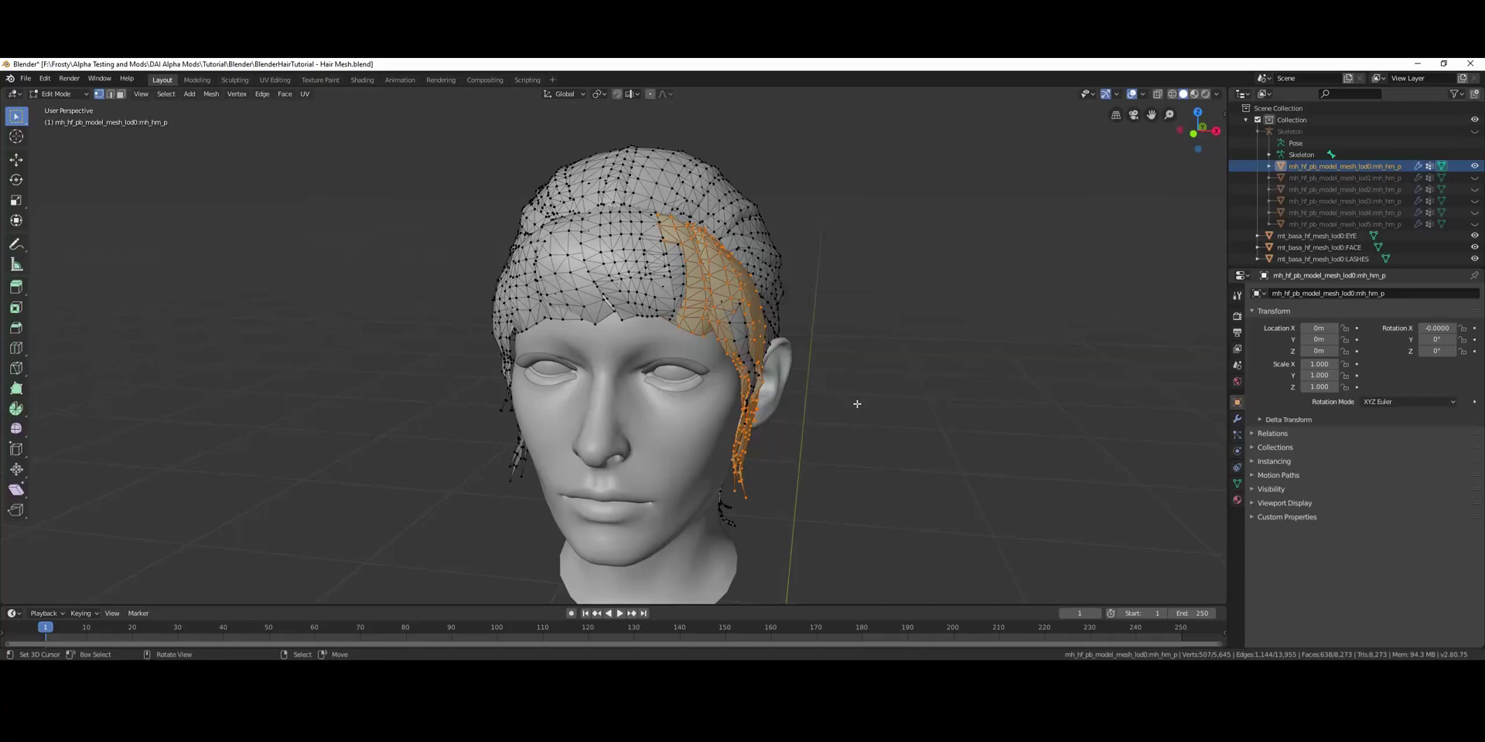
- Return to Sculpt Mode and nudge the bang strands at the character's left temple with the Grab brush
key(alt+h)
key(ctrl+z)
mouse_move(1001, 335)
middle_down()
mouse_move(905, 322)
mouse_move(806, 345)
mouse_move(885, 348)
mouse_move(954, 387)
mouse_move(961, 341)
mouse_move(1011, 351)
mouse_move(1098, 328)
mouse_move(1070, 311)
mouse_move(944, 321)
mouse_move(965, 322)
middle_up()
key(ctrl+Tab)
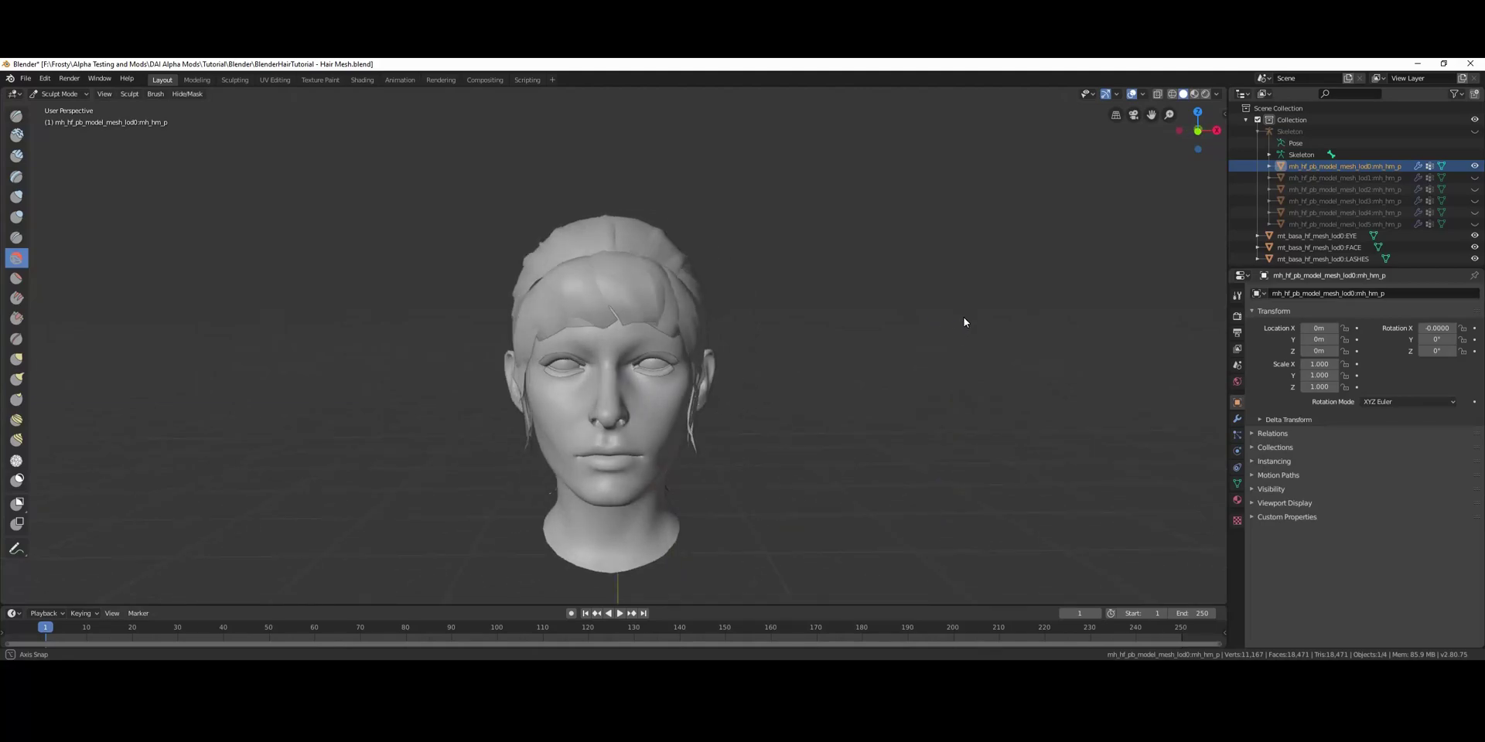
scroll(775, 365, down, 2)
click(16, 359)
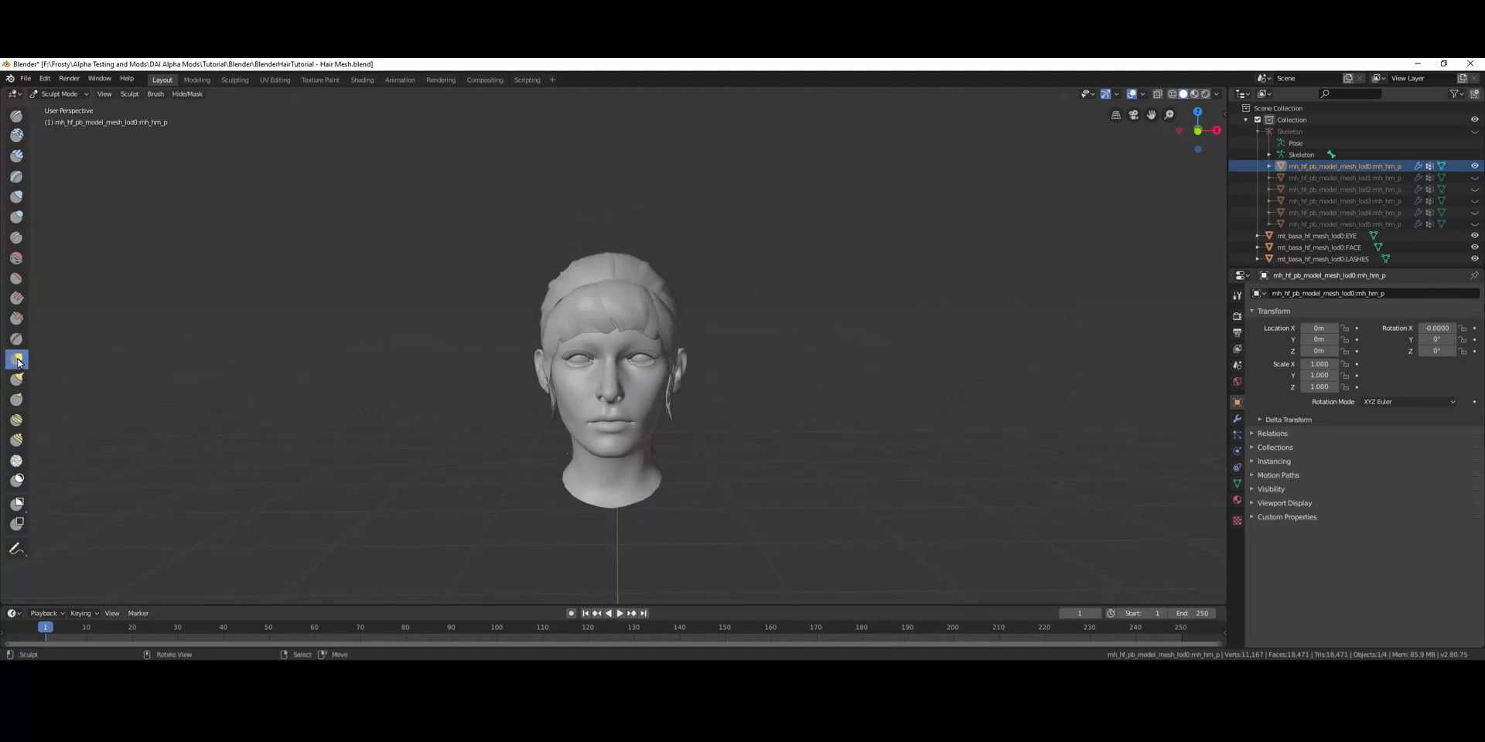
mouse_move(666, 342)
mouse_down()
mouse_move(673, 358)
mouse_move(659, 332)
mouse_up()
mouse_move(675, 346)
middle_down()
mouse_move(696, 374)
mouse_move(603, 378)
mouse_move(735, 355)
mouse_move(431, 346)
mouse_move(523, 289)
mouse_move(651, 350)
mouse_move(364, 345)
mouse_move(484, 368)
mouse_move(588, 364)
middle_up()
scroll(653, 363, up, 2)
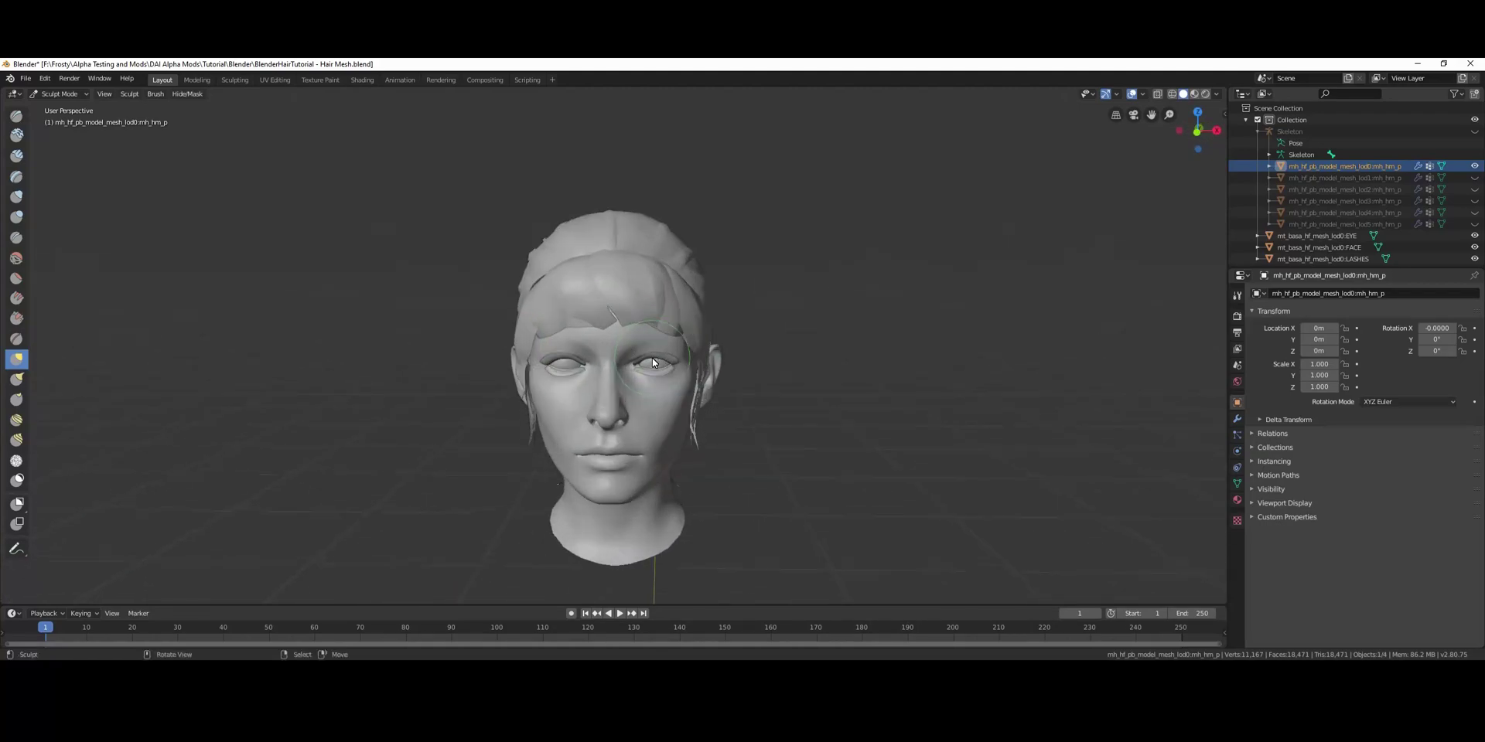
- Leave sculpting for Object Mode and unhide the lod1 to lod5 hair meshes
mouse_move(856, 351)
middle_down()
mouse_move(741, 323)
mouse_move(733, 306)
mouse_move(781, 364)
mouse_move(250, 391)
middle_up()
scroll(733, 307, down, 2)
scroll(781, 363, down, 1)
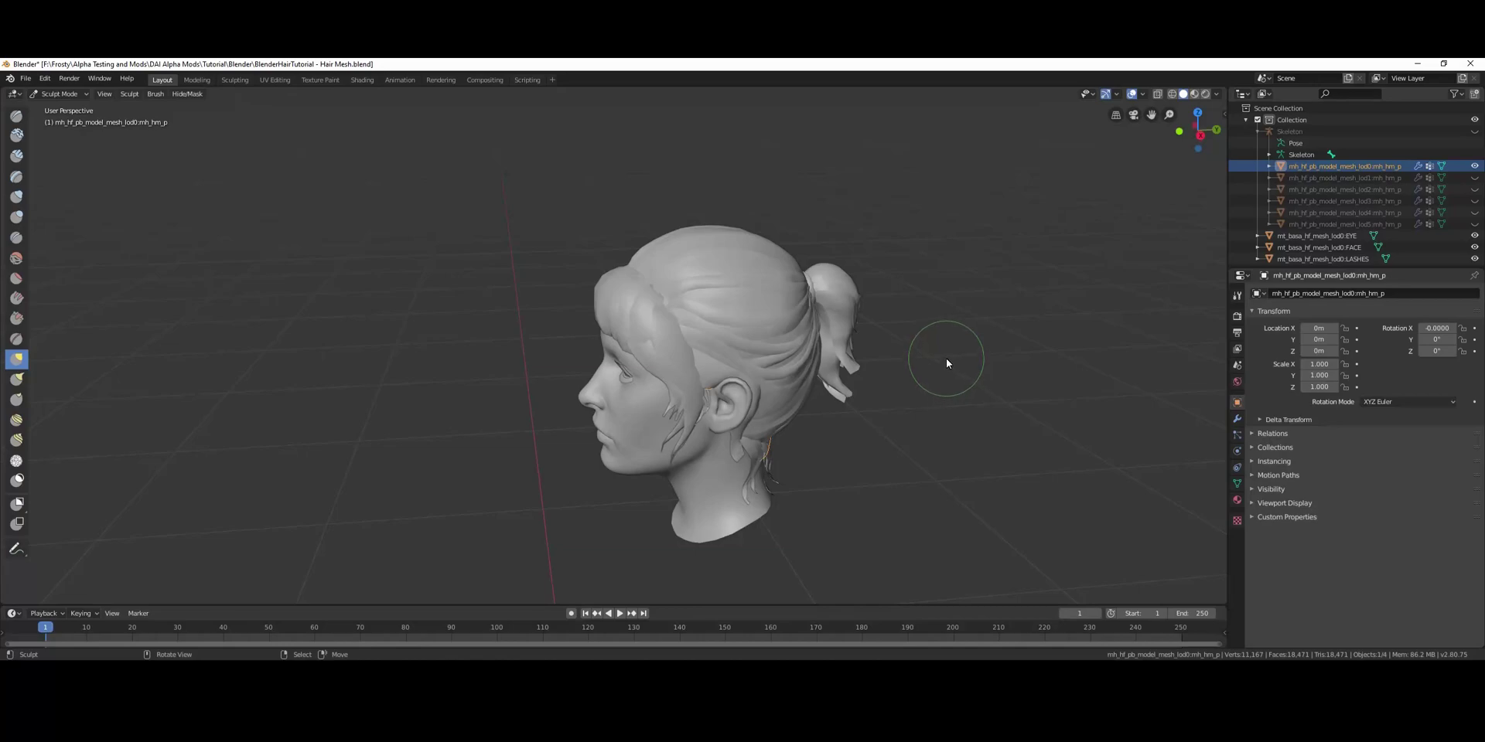
click(81, 97)
click(66, 109)
click(1475, 224)
click(1475, 213)
click(1475, 201)
click(1475, 190)
click(1475, 178)
- Select the hair meshes from lod5 to lod0 with lod0 active and link their Object Data
click(1384, 224)
shift+click(1395, 201)
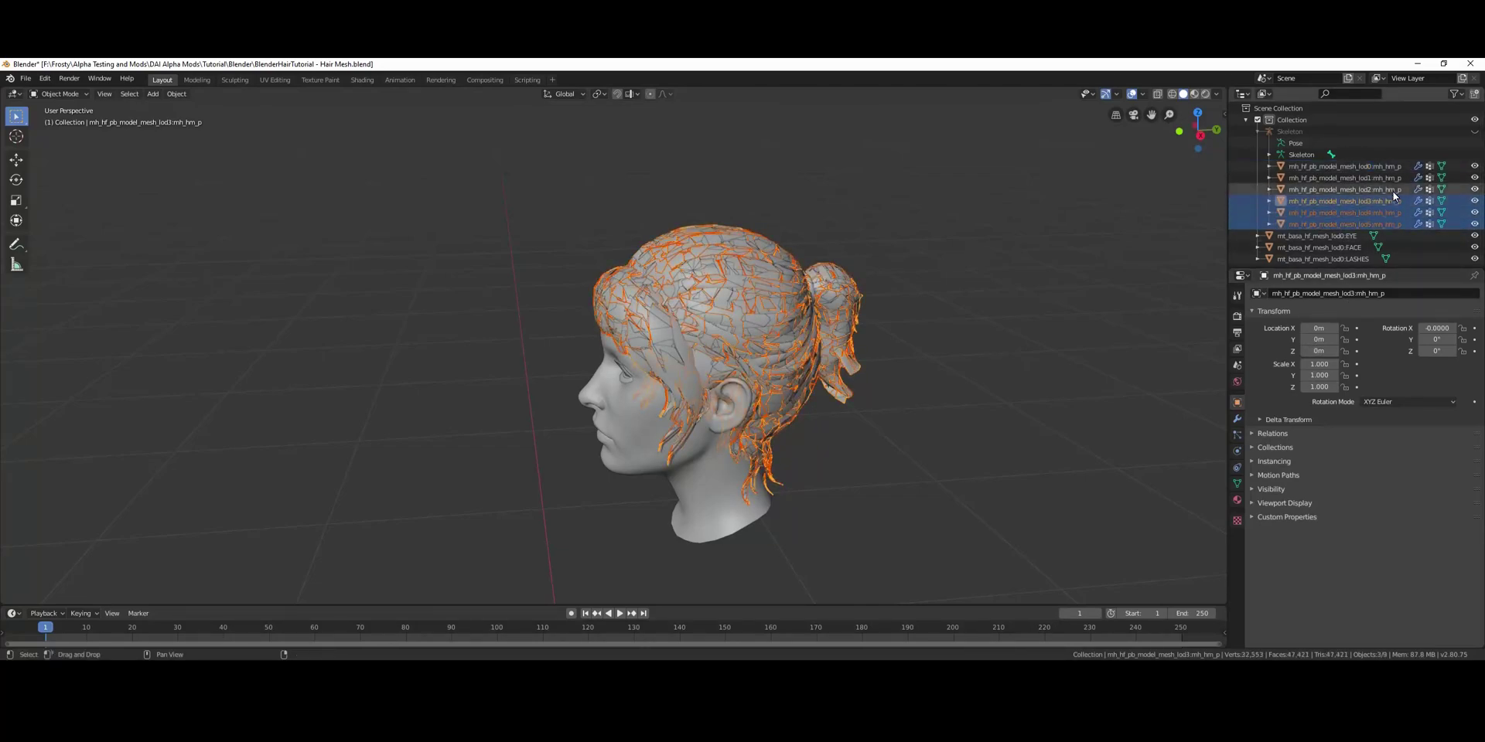
shift+click(1395, 189)
shift+click(1394, 178)
shift+click(1395, 166)
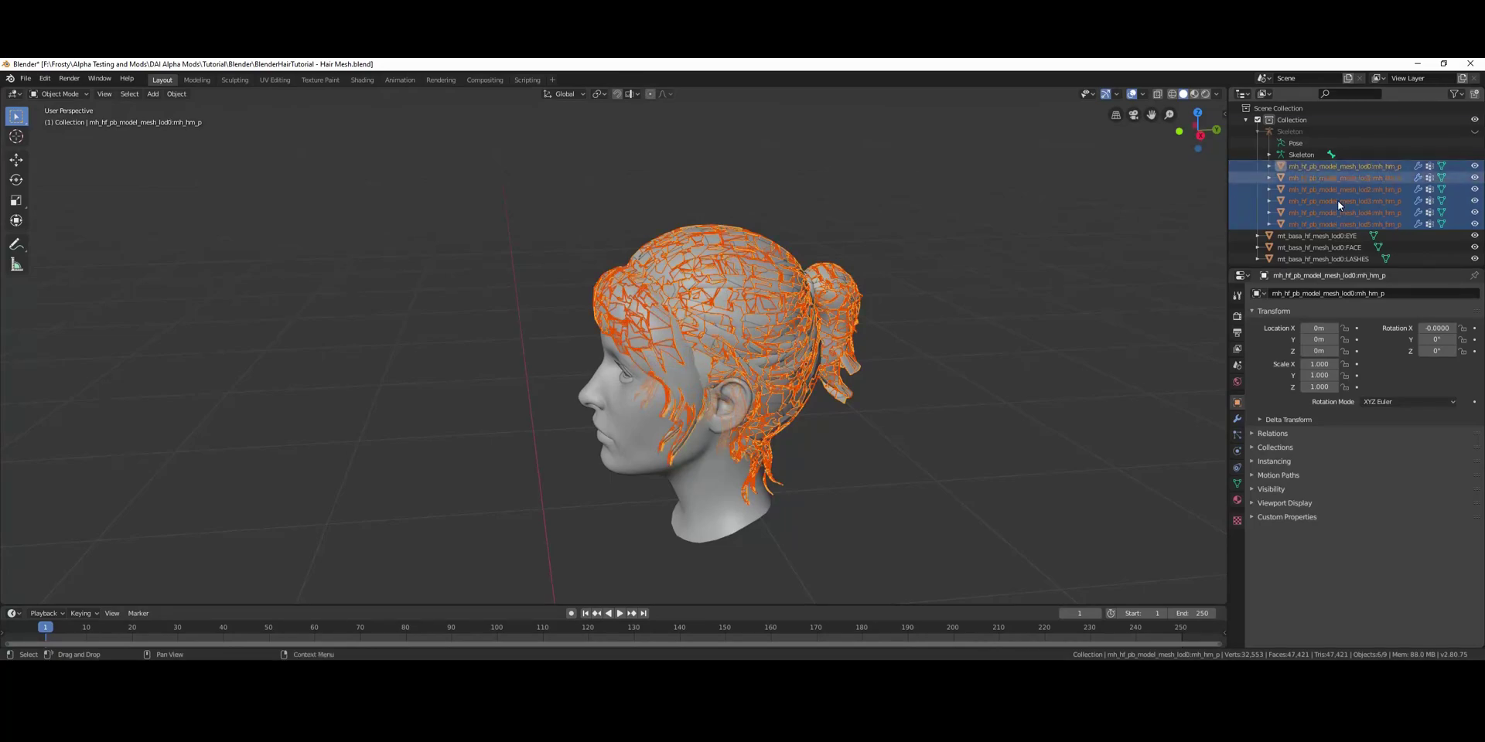
key(ctrl+l)
mouse_move(875, 461)
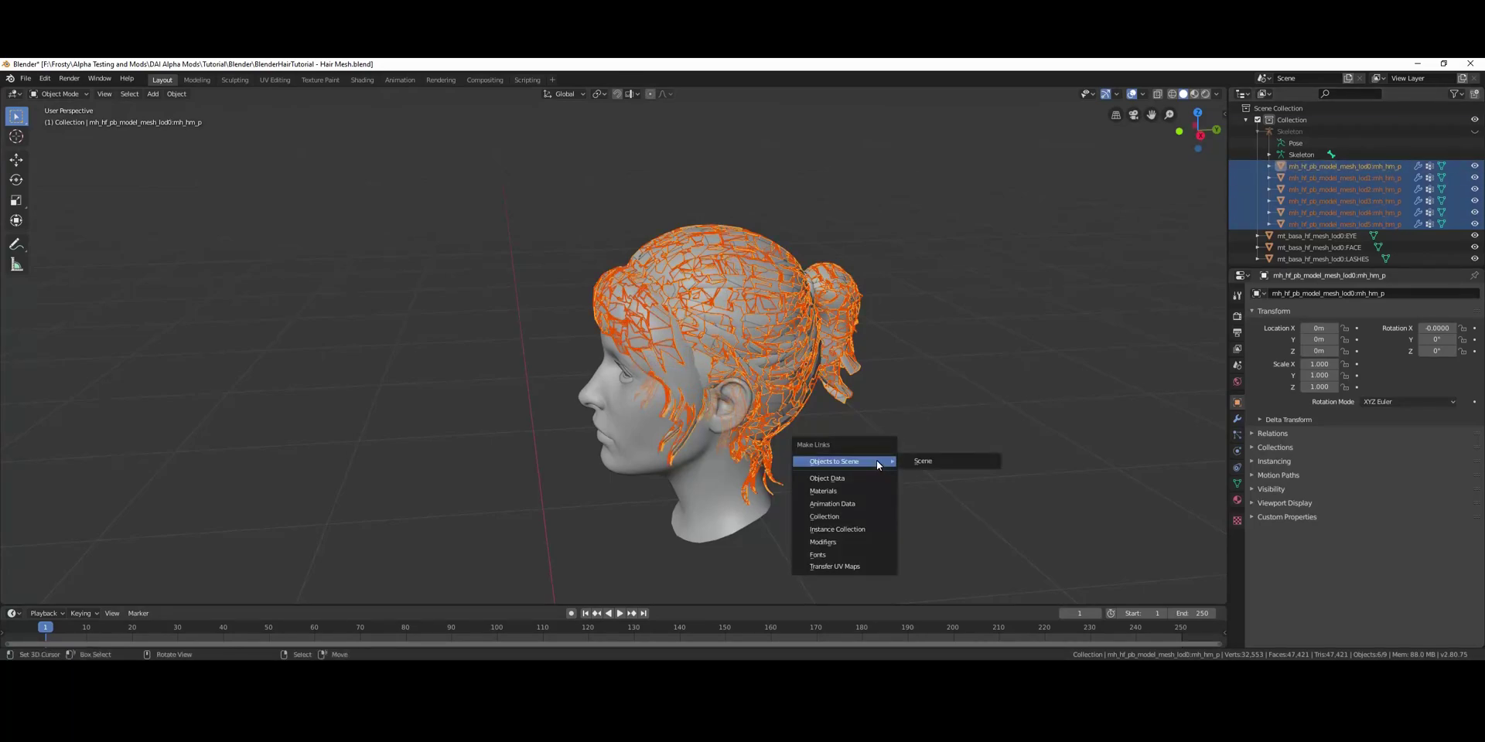
click(869, 478)
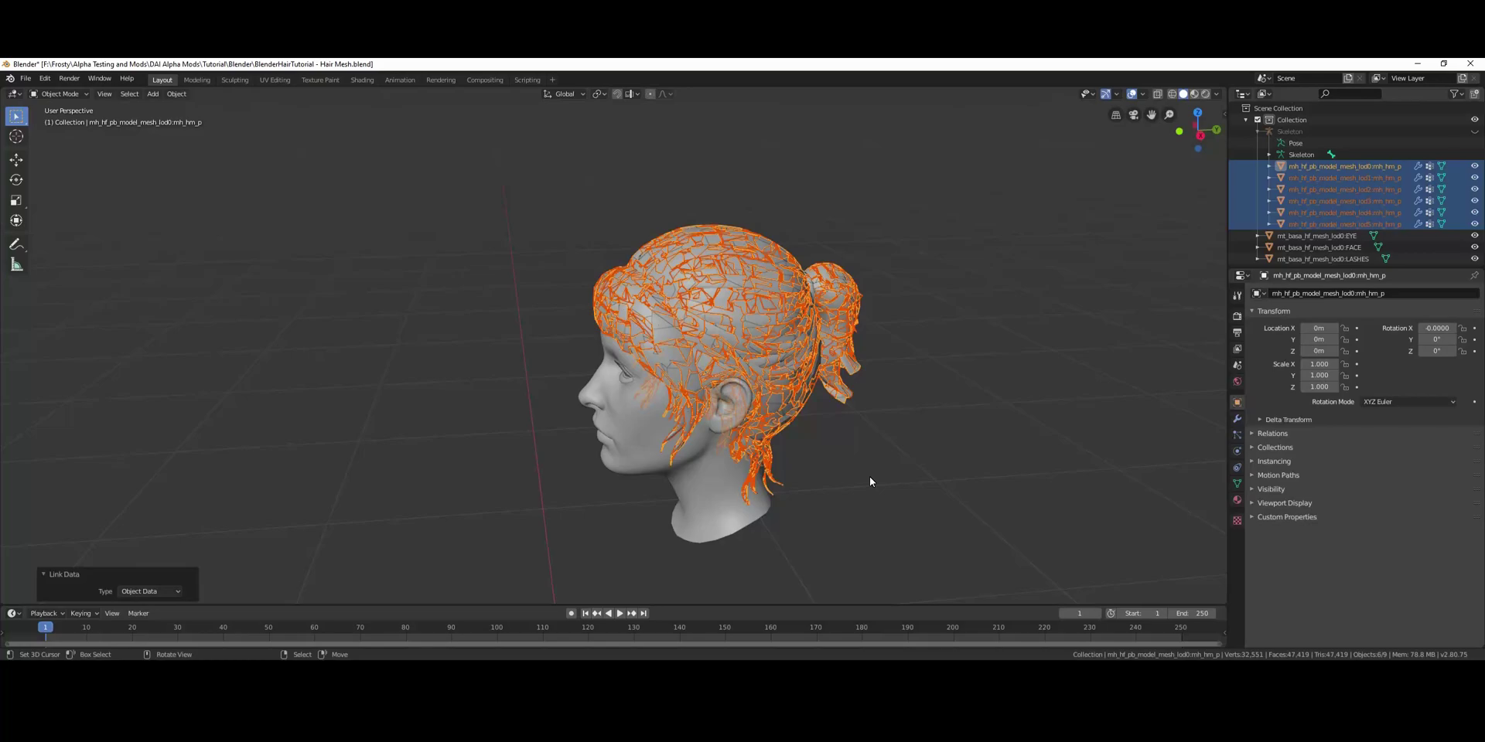
- Check the Decimate modifiers of the lod1 and lod5 meshes and inspect the linked hair from the front and side
click(1340, 177)
click(1237, 420)
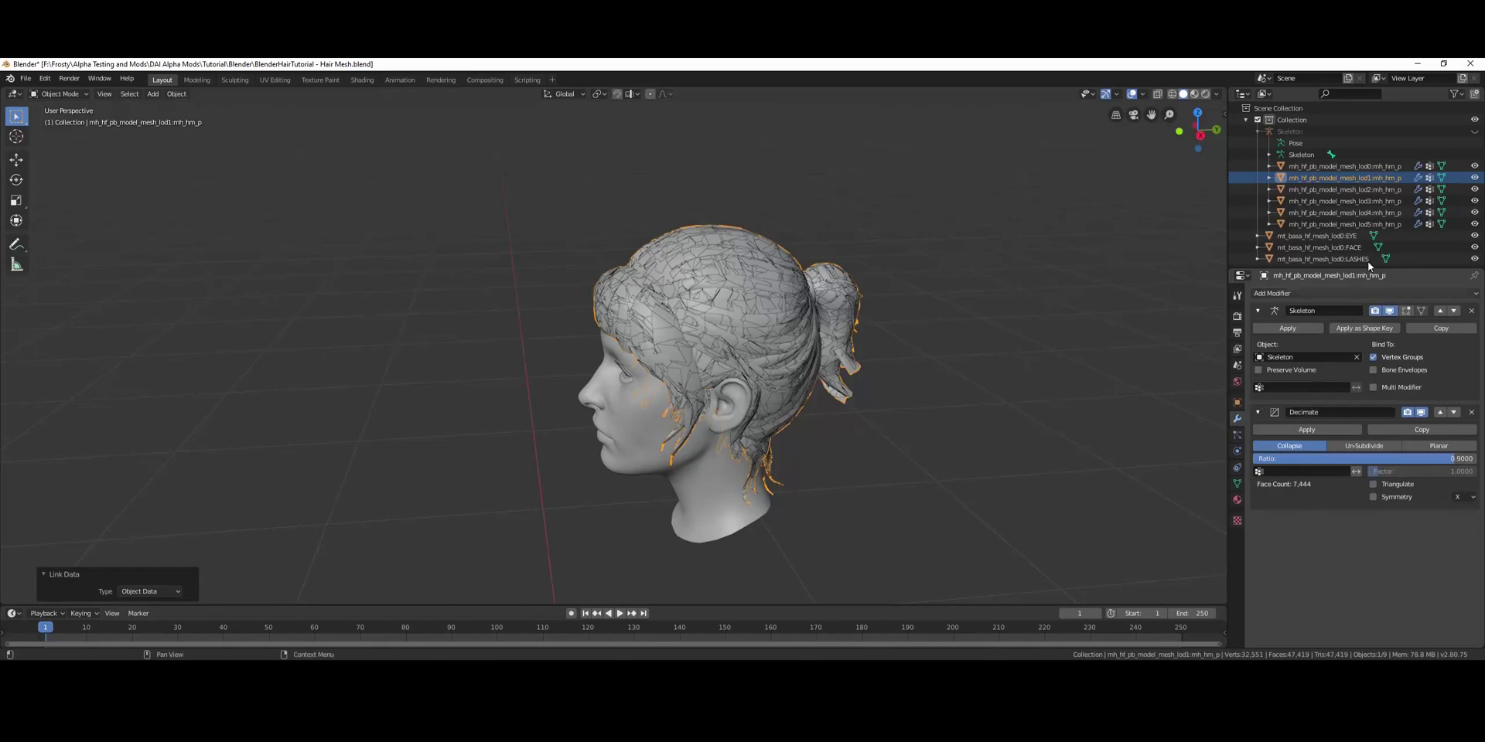
click(1344, 223)
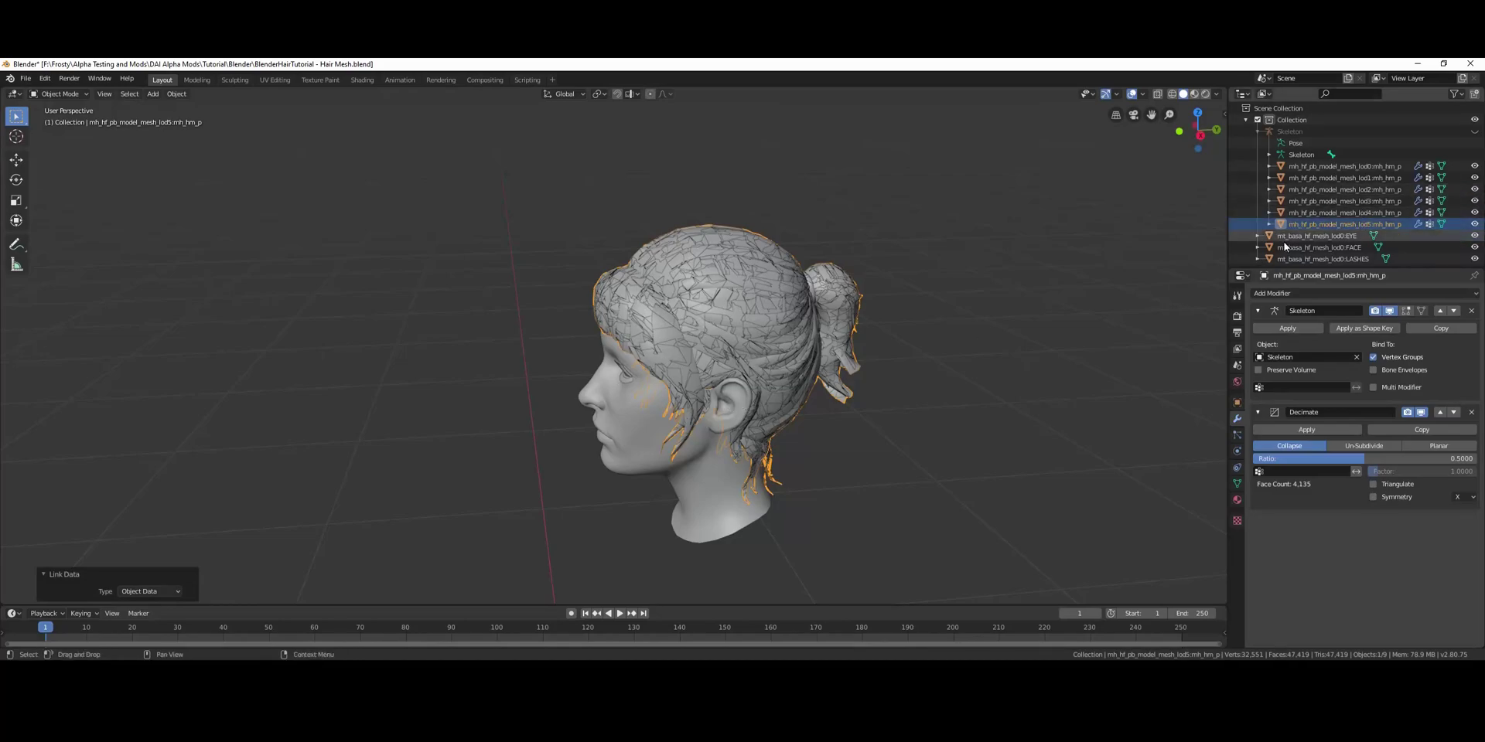
middle_drag(832, 322, 610, 276)
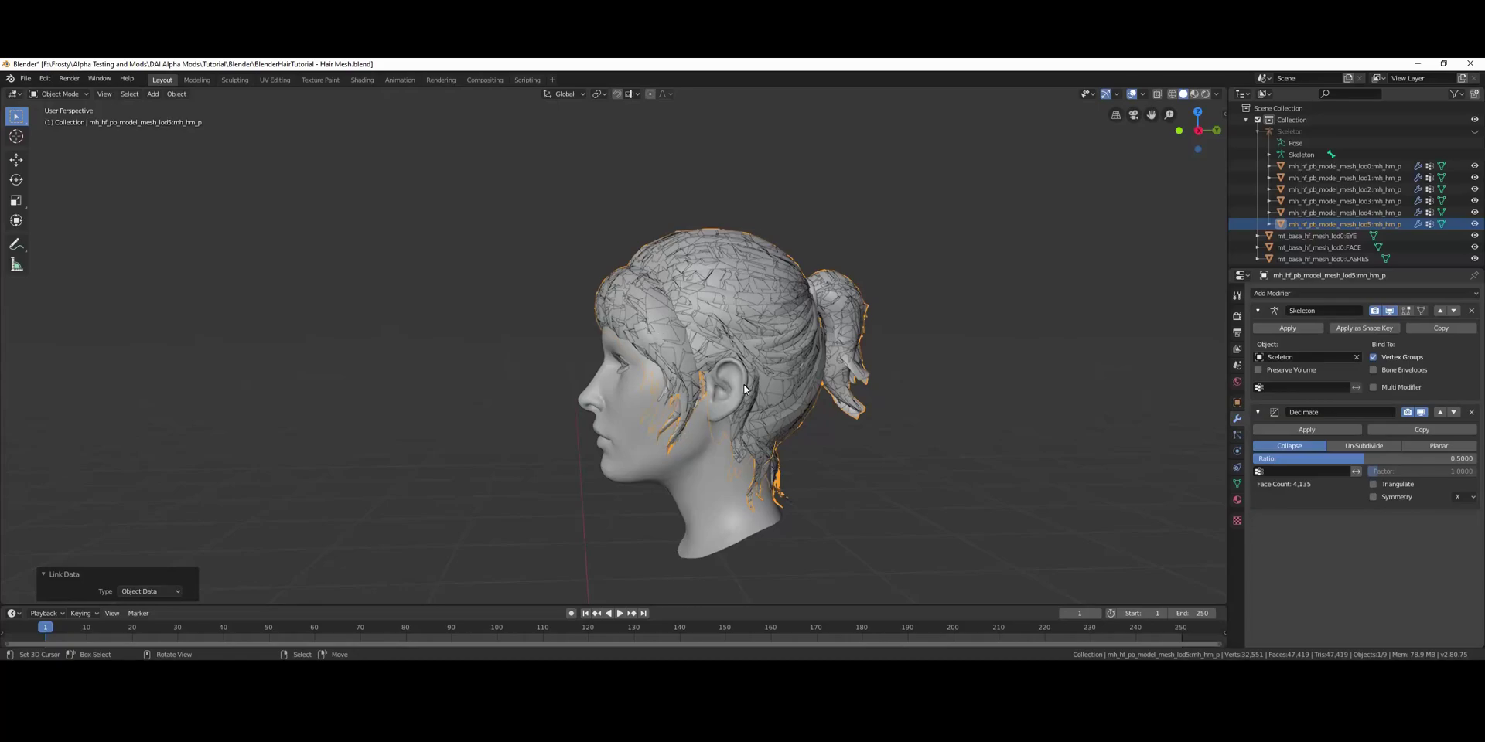
middle_drag(700, 379, 789, 410)
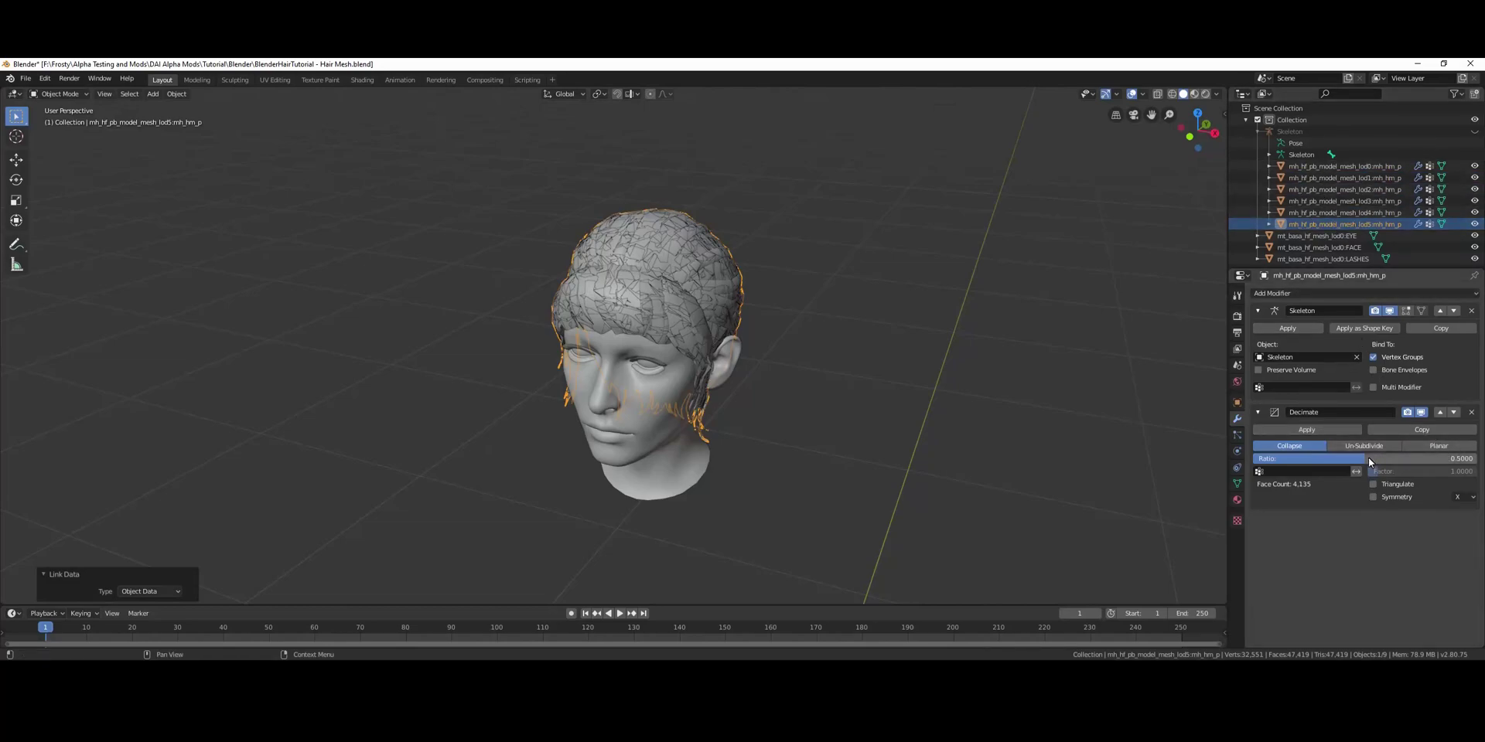
middle_drag(855, 375, 804, 363)
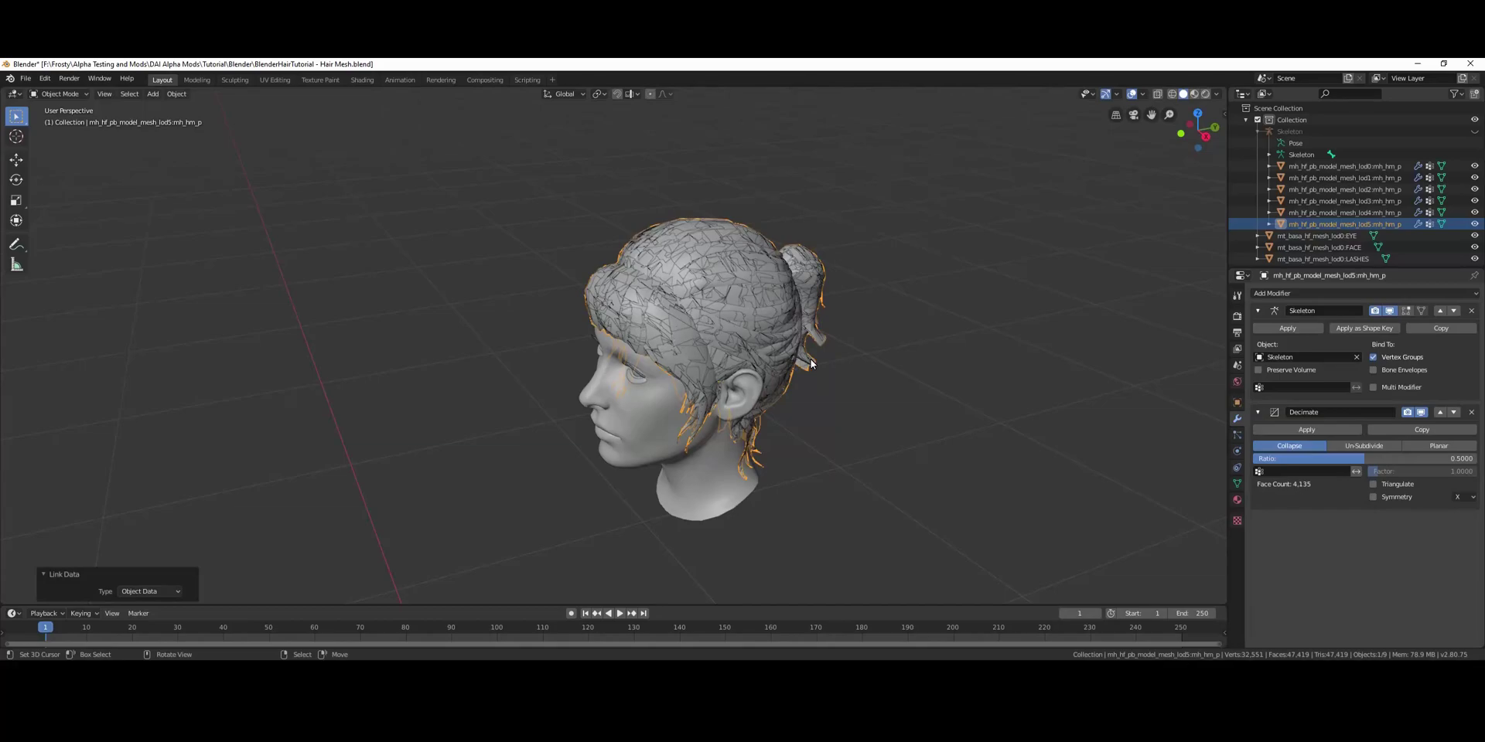
middle_drag(811, 363, 698, 343)
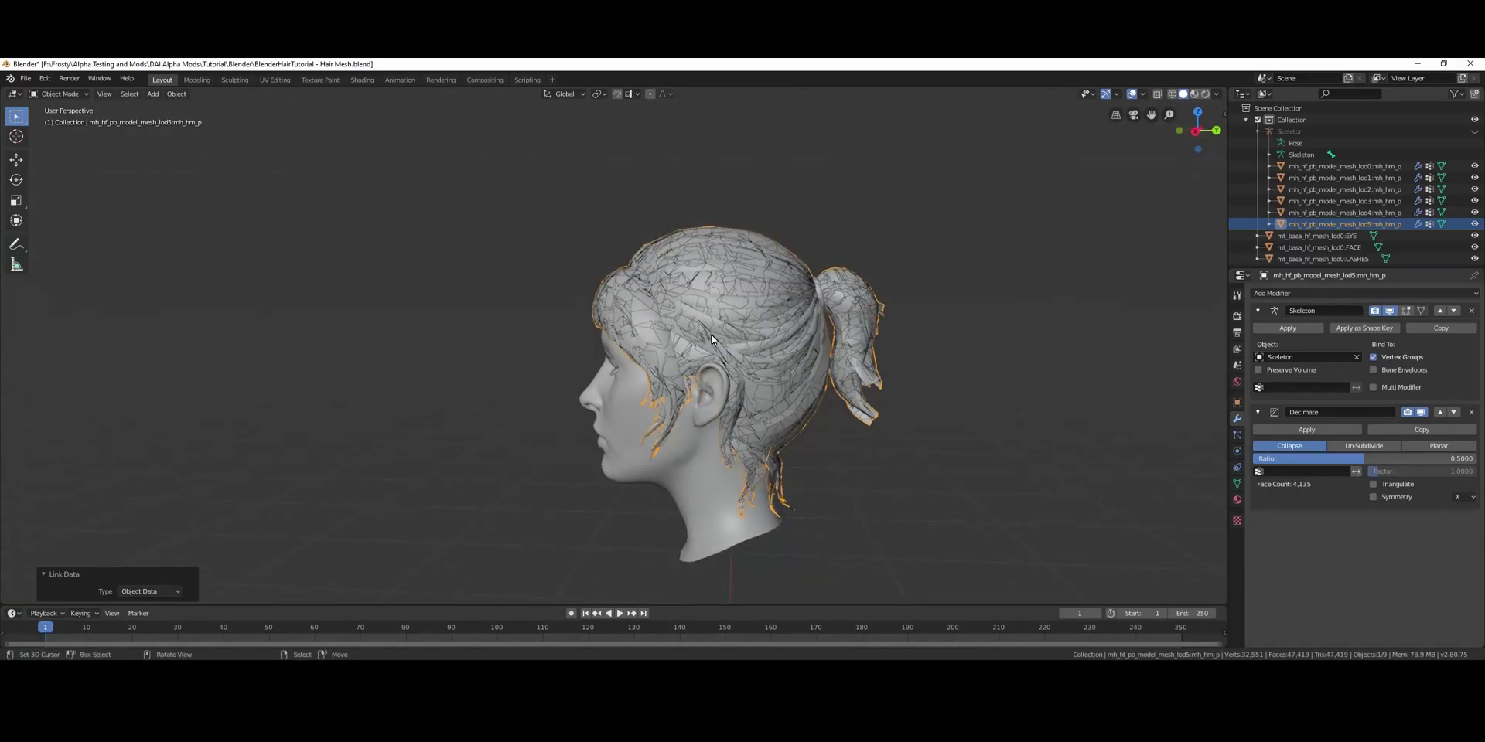
- Hide the lod5 to lod1 hair meshes and put the lod0 mesh into Sculpt Mode
click(1474, 224)
click(1474, 212)
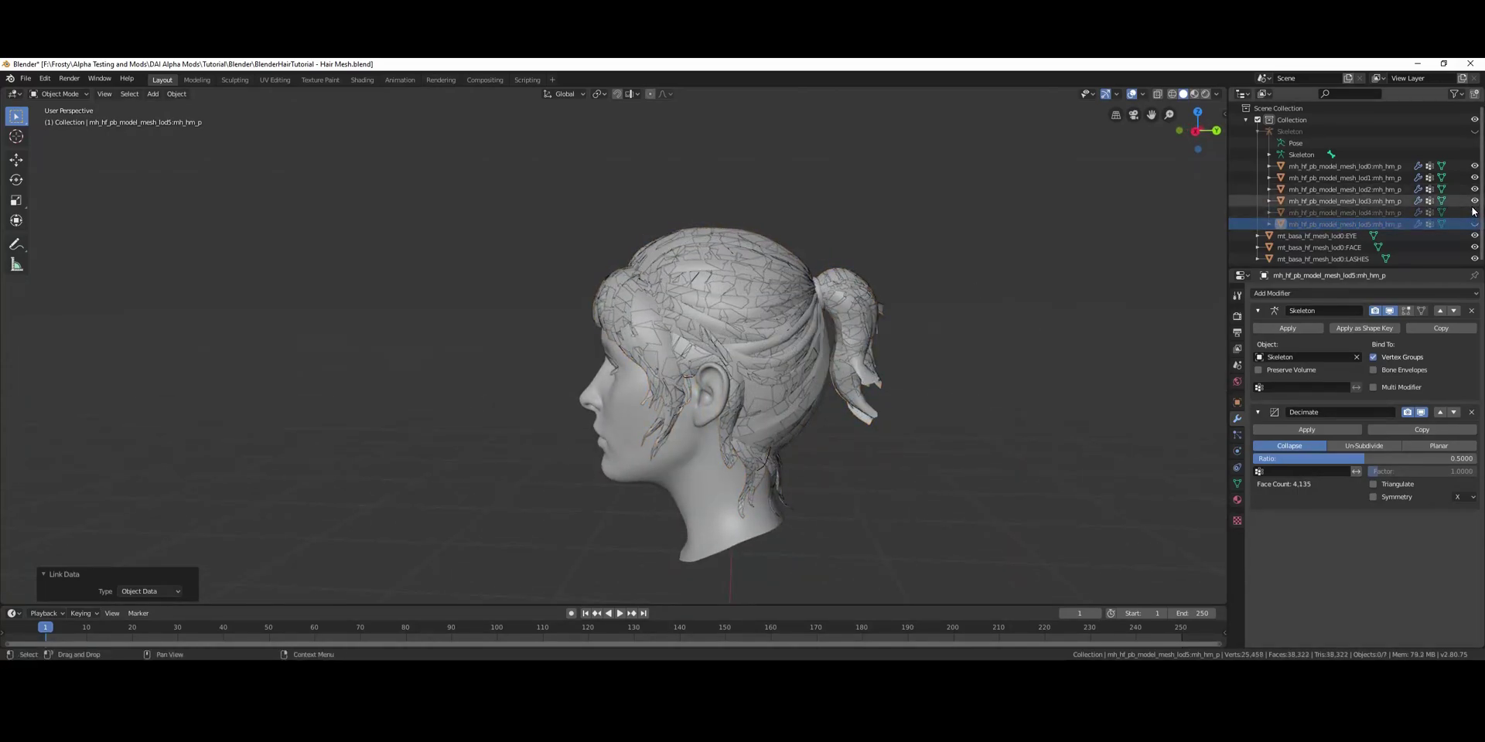
click(1474, 201)
click(1474, 189)
click(1475, 178)
click(1343, 167)
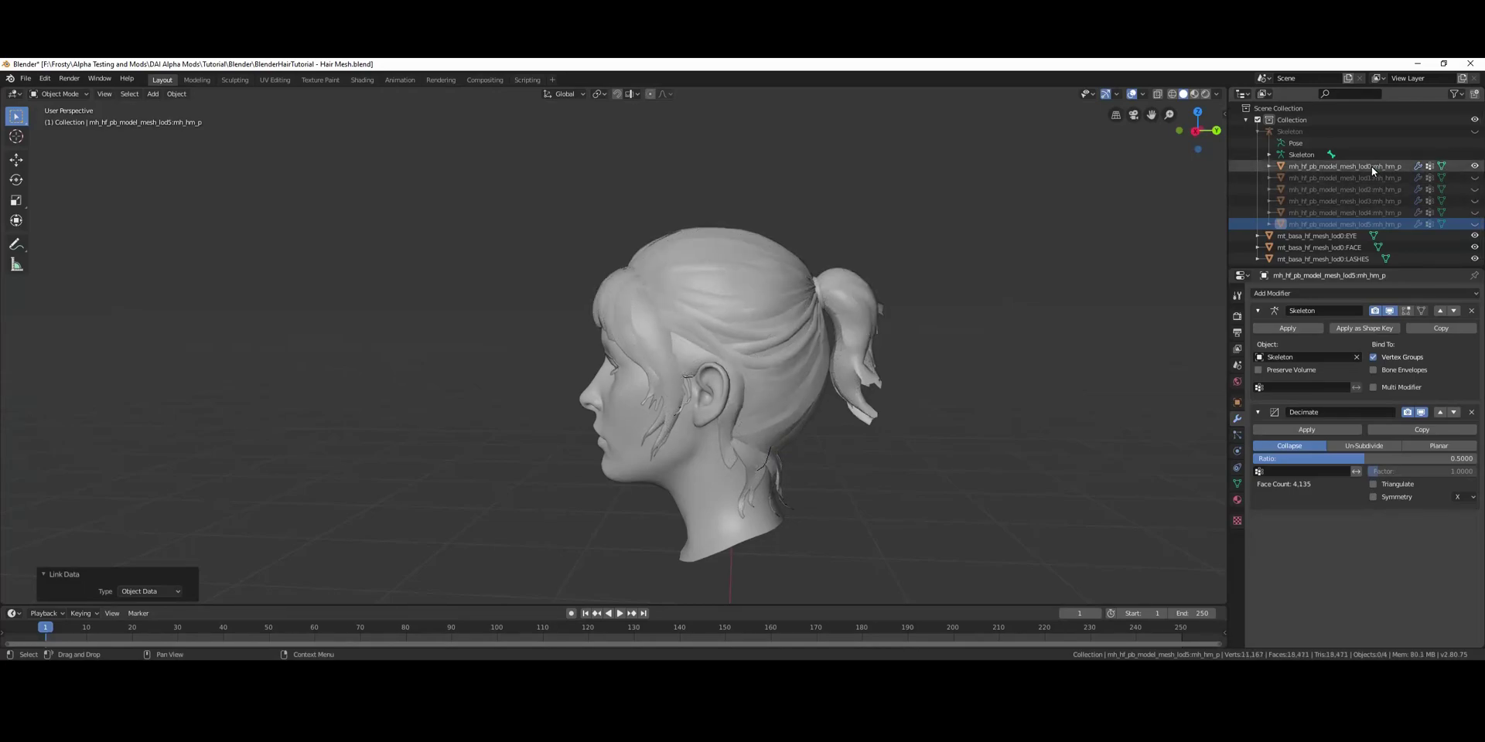
click(60, 94)
click(62, 132)
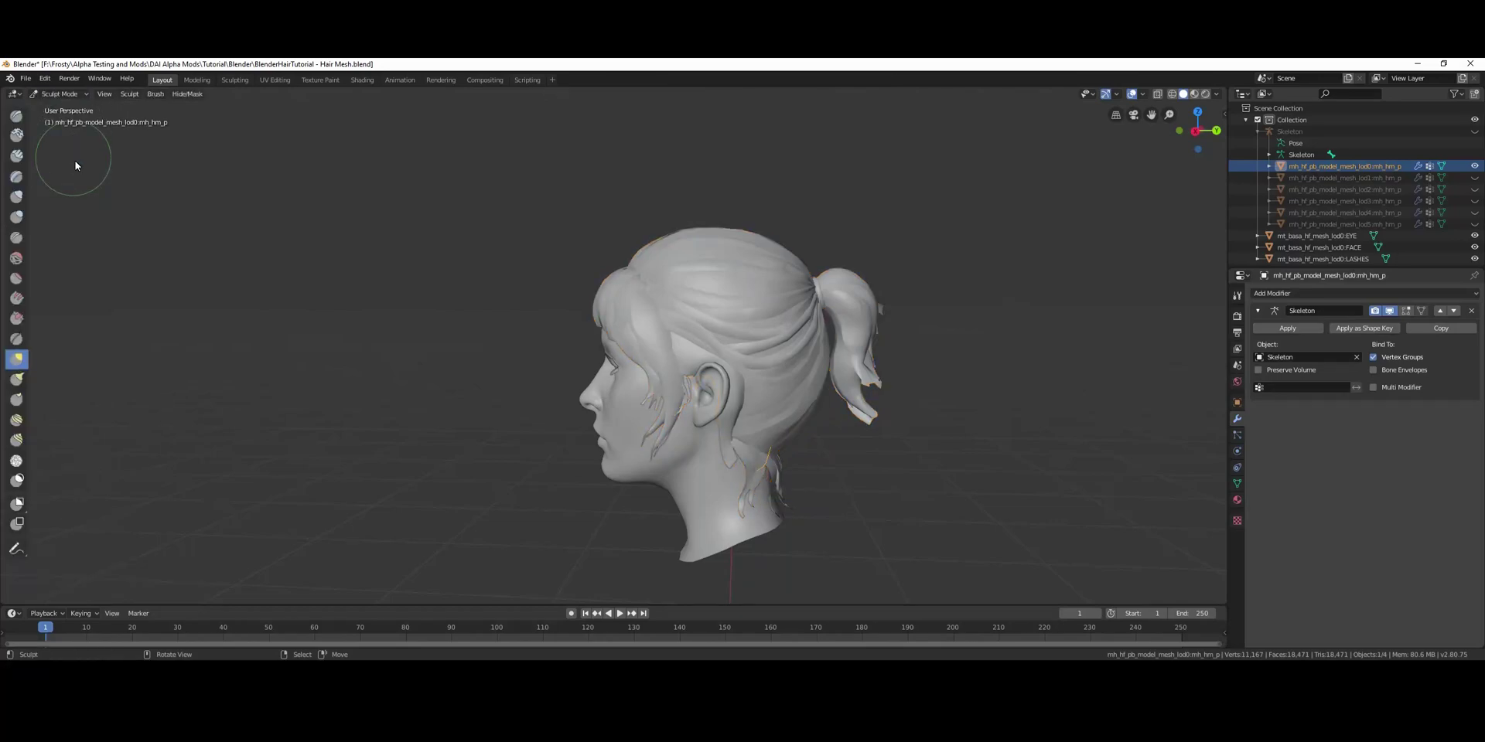
- Reshape the hanging end of the ponytail with the Grab brush, reducing the brush radius for finer pulls
scroll(48, 346, down, 6)
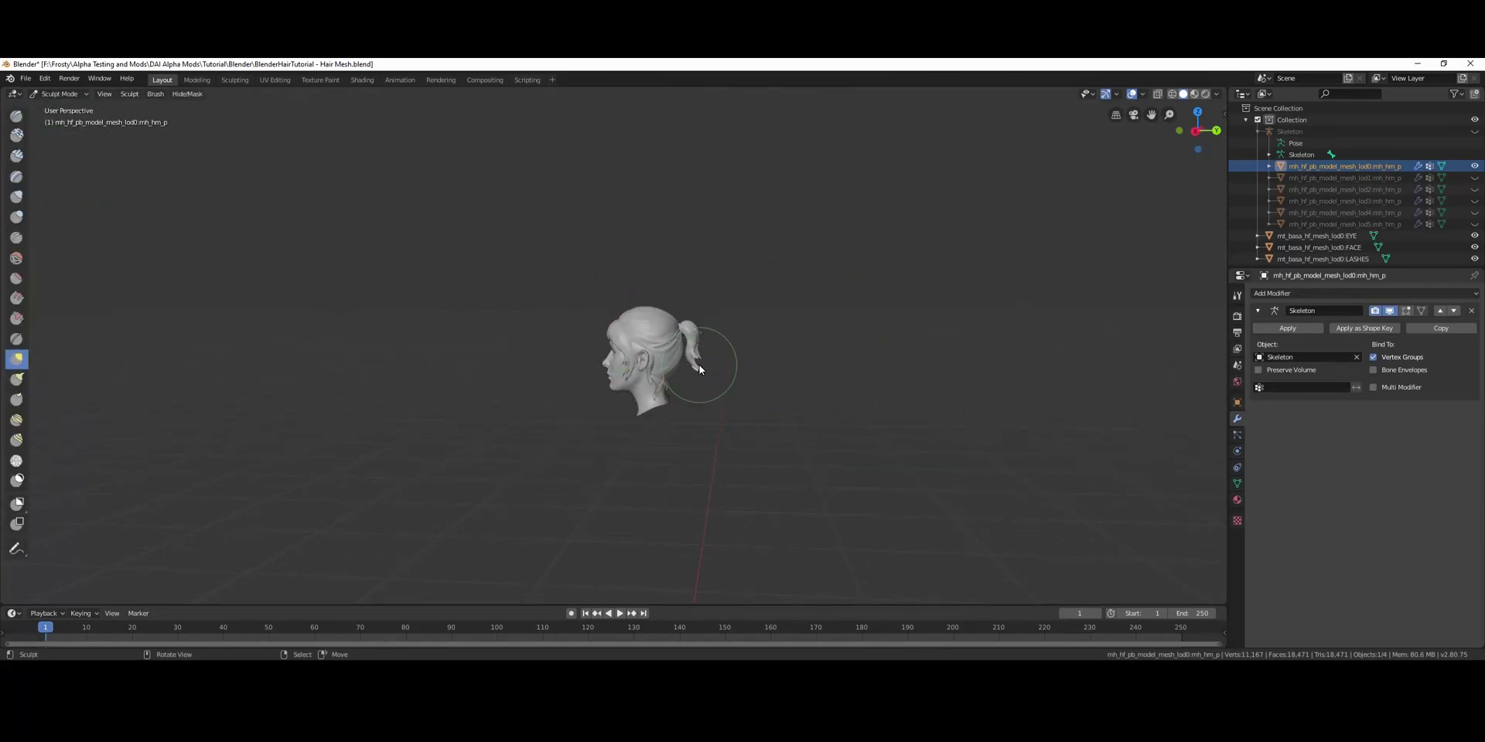
drag(697, 373, 706, 374)
mouse_move(698, 365)
middle_down()
mouse_move(675, 367)
mouse_move(661, 396)
mouse_move(715, 394)
middle_up()
key(f)
click(693, 379)
mouse_move(696, 387)
mouse_down()
mouse_move(699, 371)
mouse_move(683, 363)
mouse_move(684, 381)
mouse_move(682, 354)
mouse_move(672, 360)
mouse_up()
scroll(698, 369, down, 1)
scroll(700, 354, down, 1)
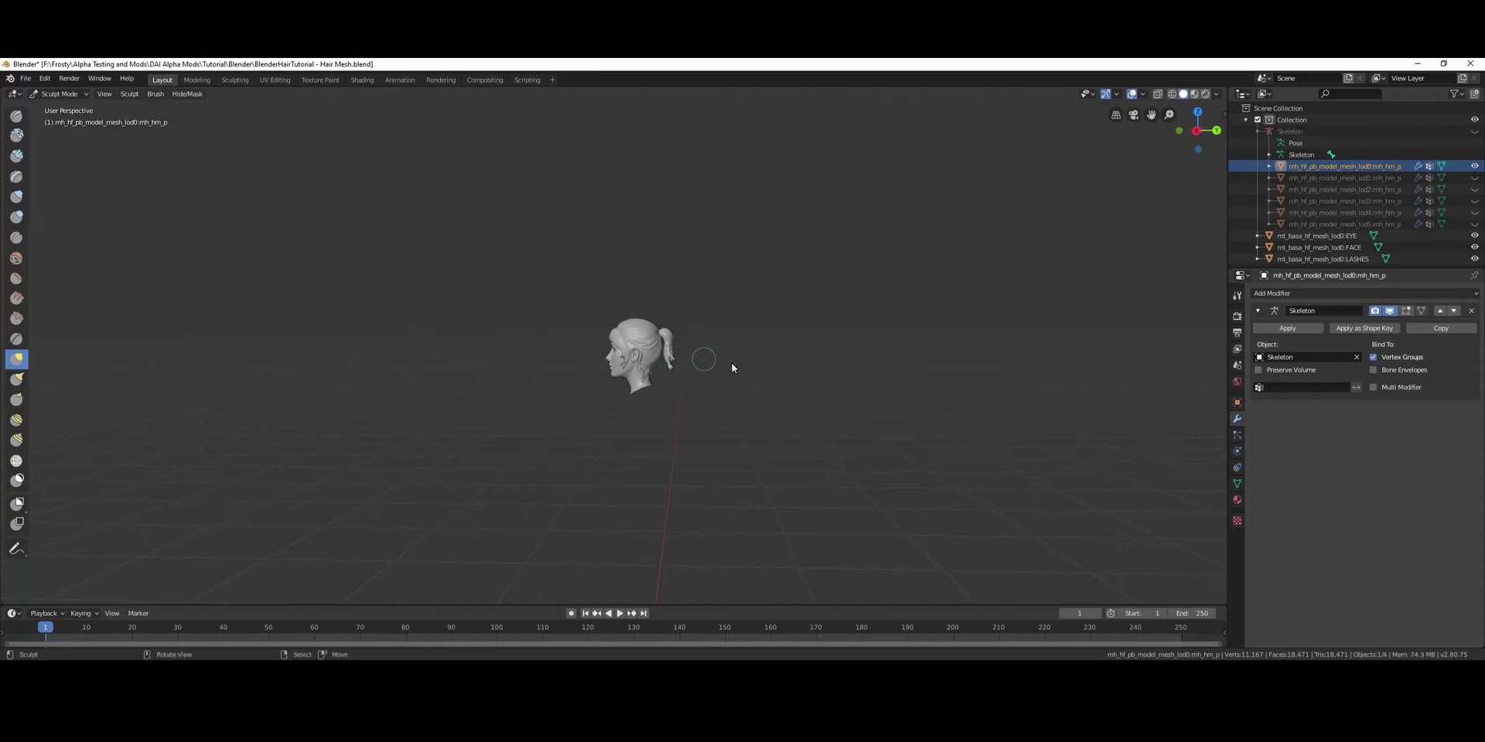
scroll(773, 358, up, 3)
mouse_move(849, 381)
middle_down()
mouse_move(722, 385)
mouse_move(742, 402)
mouse_move(872, 384)
middle_up()
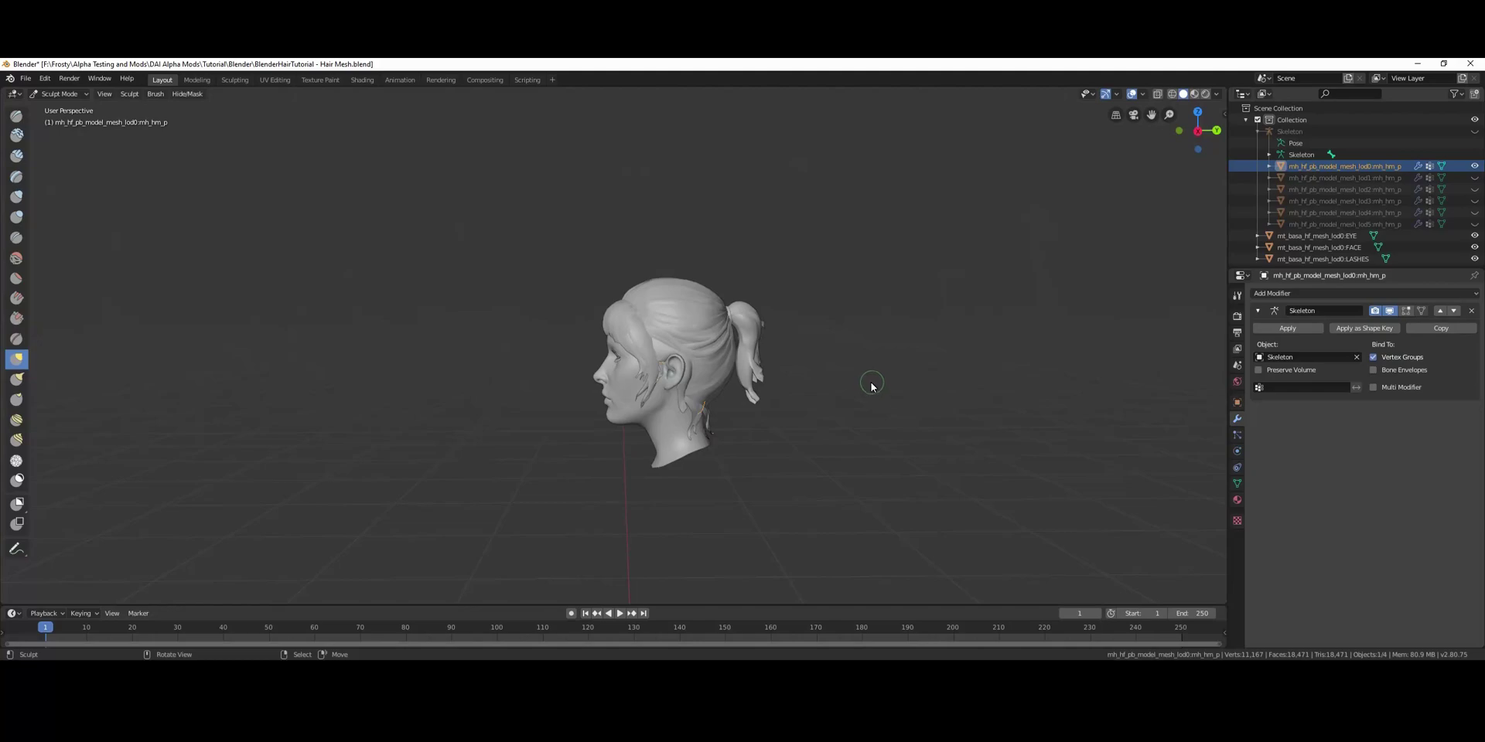
scroll(878, 402, up, 2)
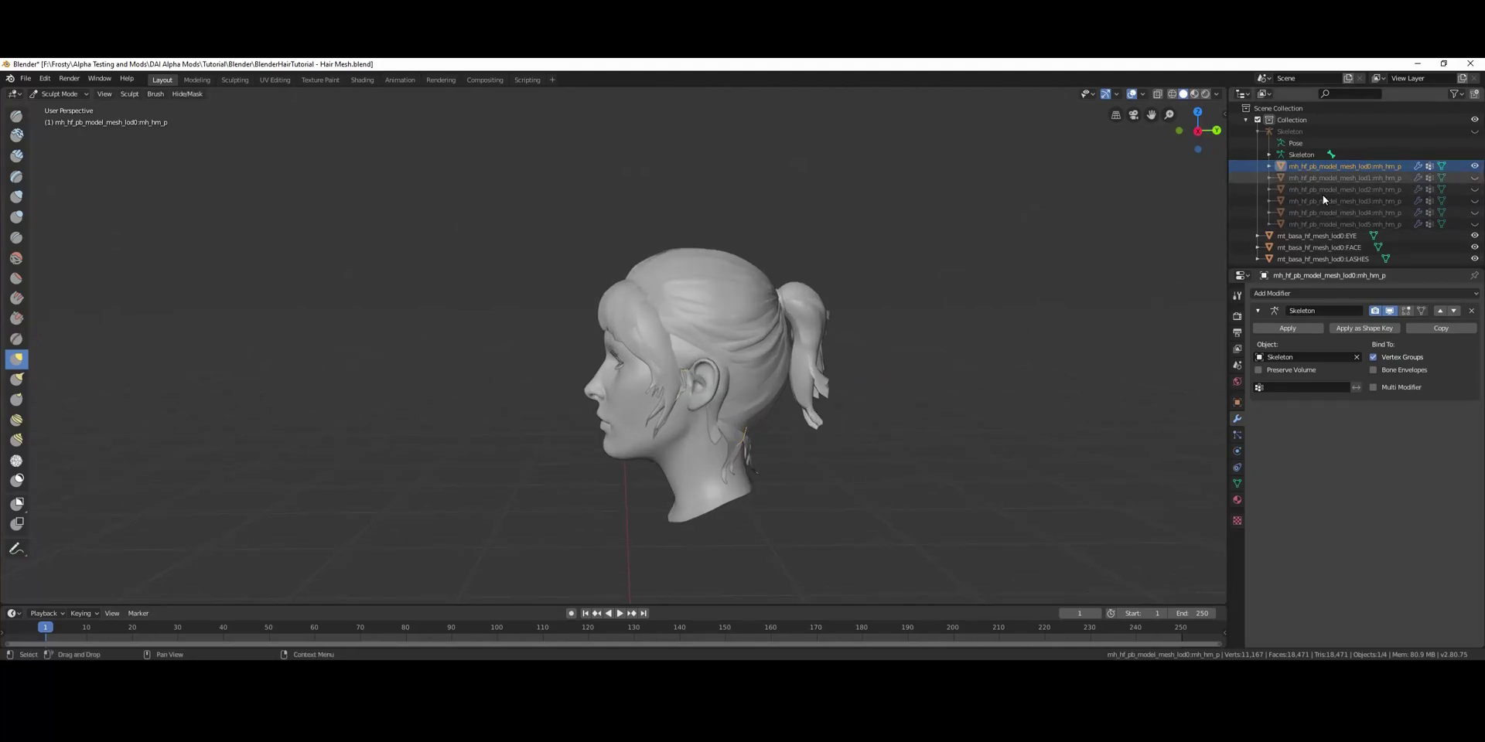
- Switch back to Object Mode and make the lod5 to lod1 hair meshes visible again
click(62, 94)
click(62, 108)
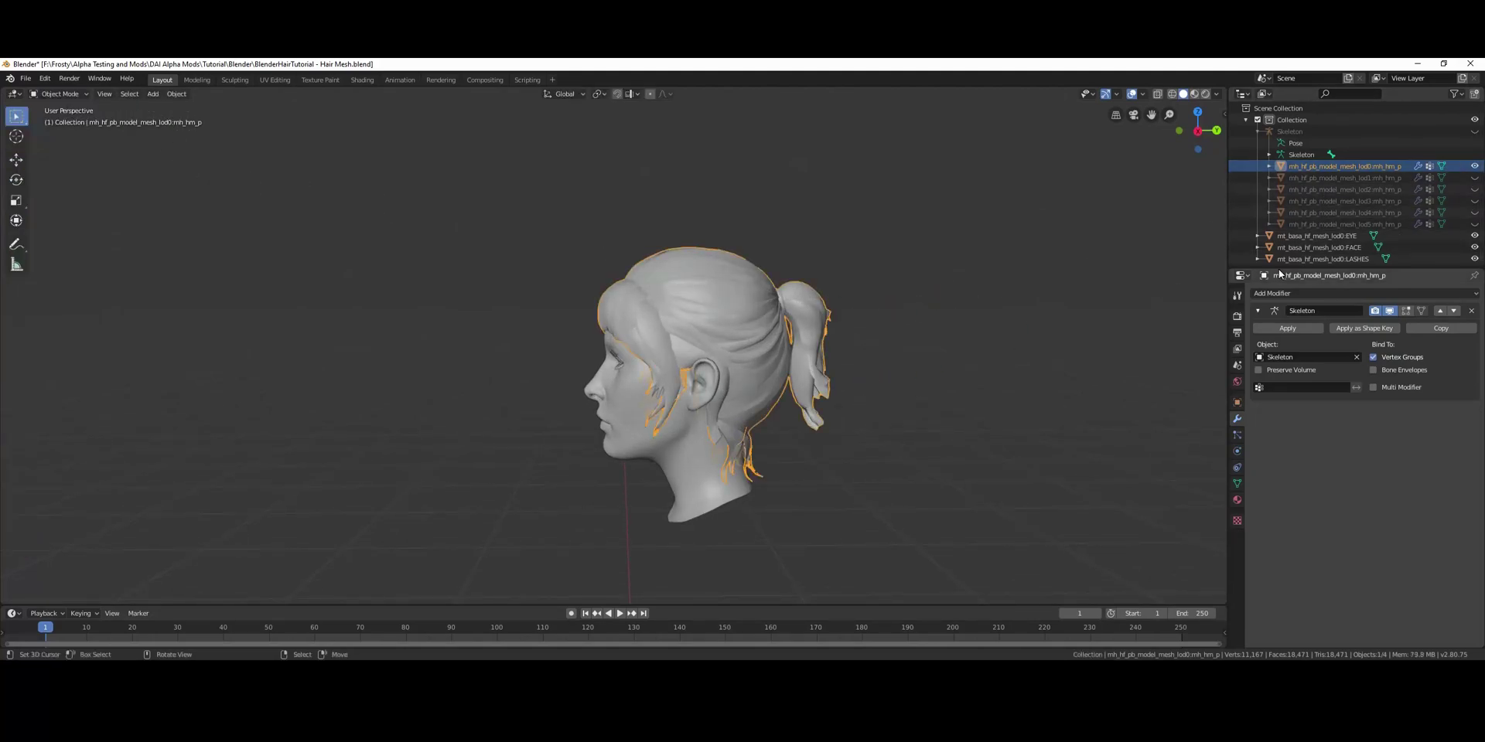
click(1474, 224)
click(1475, 212)
click(1475, 201)
click(1475, 190)
click(1475, 178)
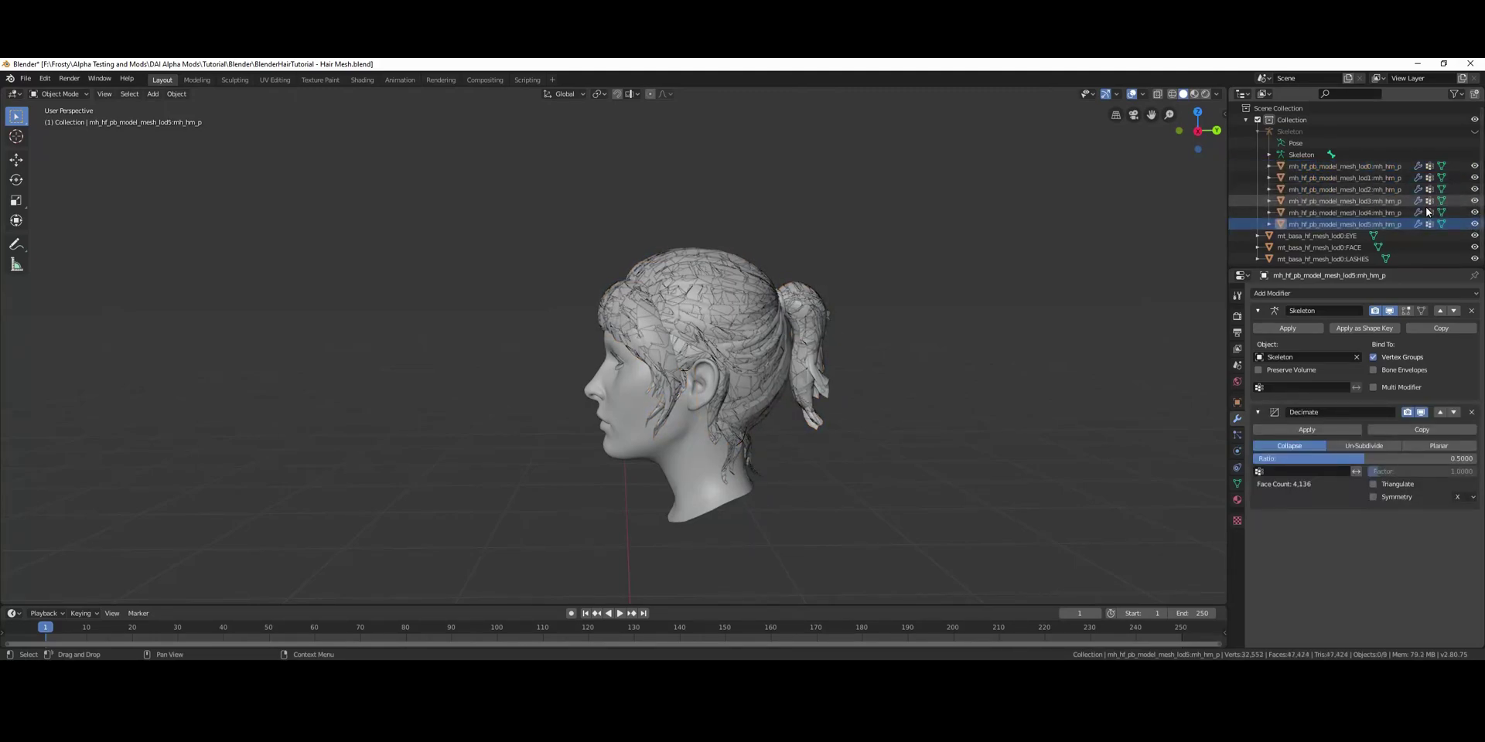
- Select the hair meshes from lod5 to lod0, making lod0 the active object
middle_drag(899, 319, 911, 325)
click(1341, 227)
ctrl+click(1349, 215)
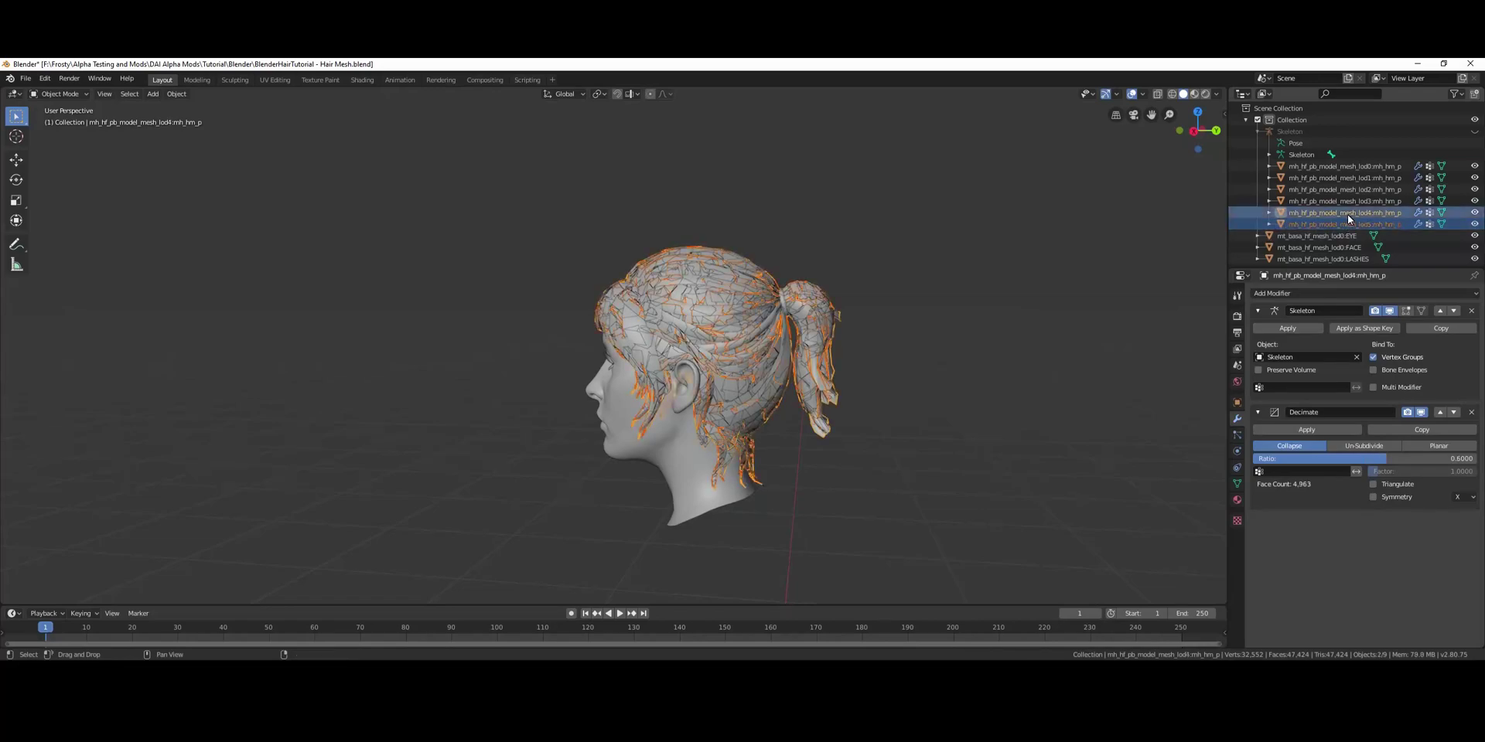
ctrl+click(1355, 201)
ctrl+click(1364, 188)
ctrl+click(1366, 178)
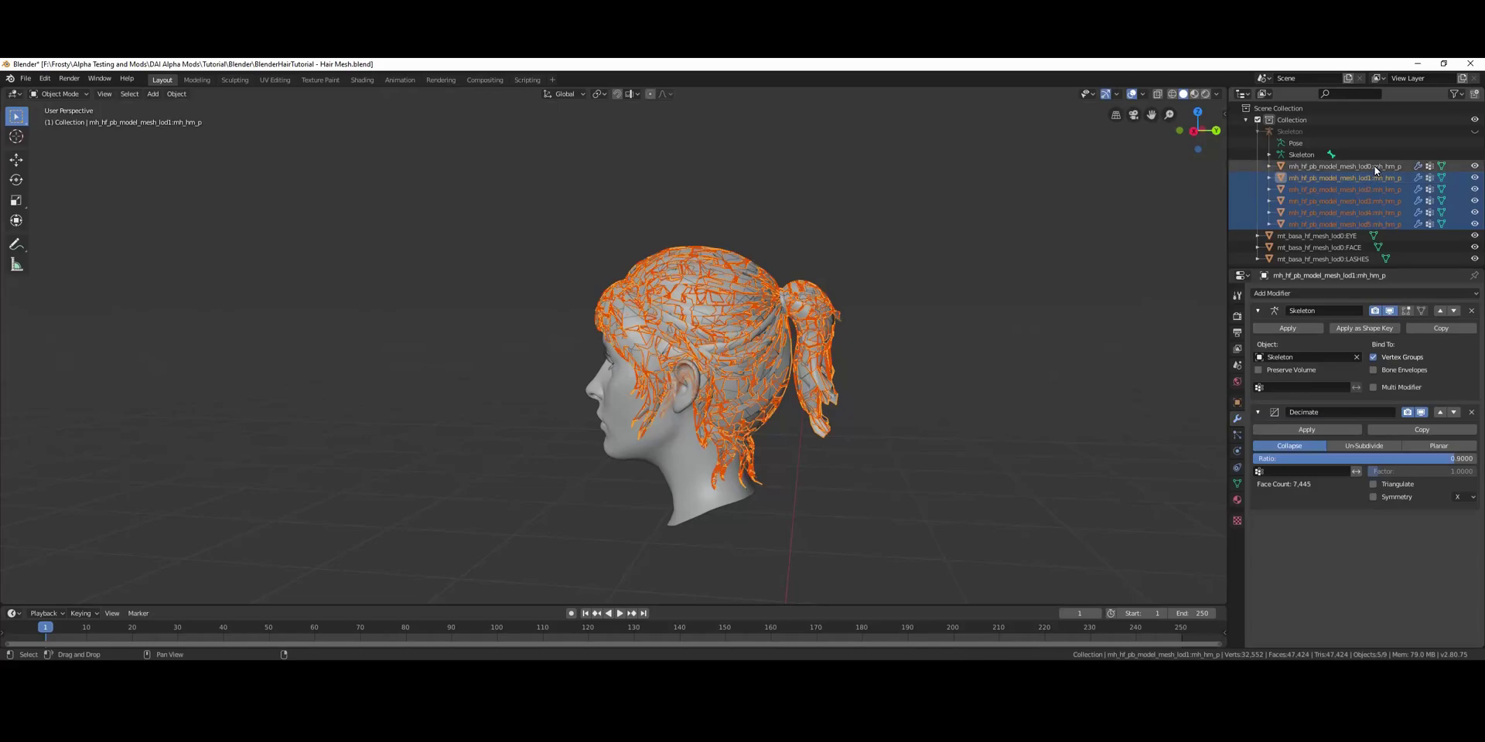
ctrl+click(1376, 167)
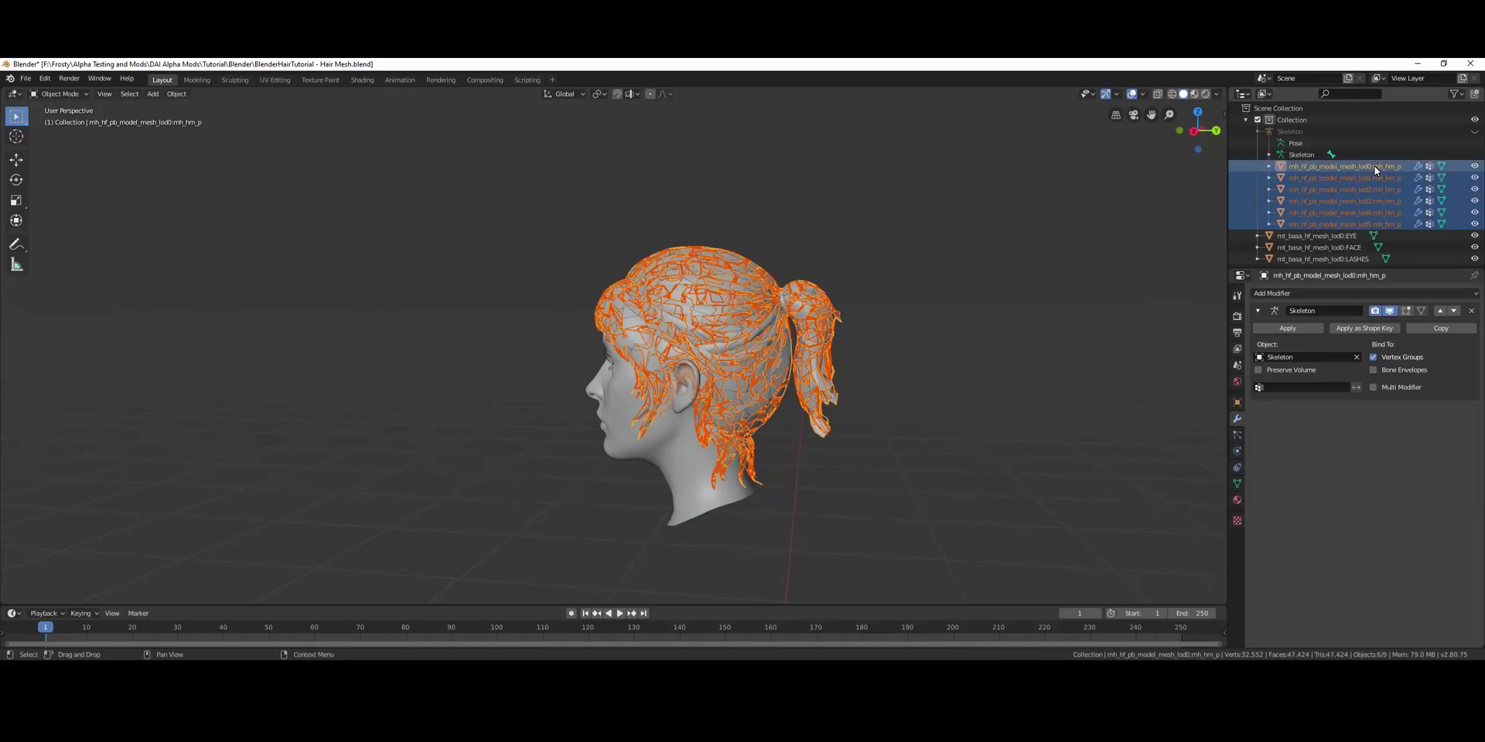
- Select only the lod0 hair mesh, toggle its visibility to compare the lods and view the head from the front side
click(1376, 167)
click(1475, 167)
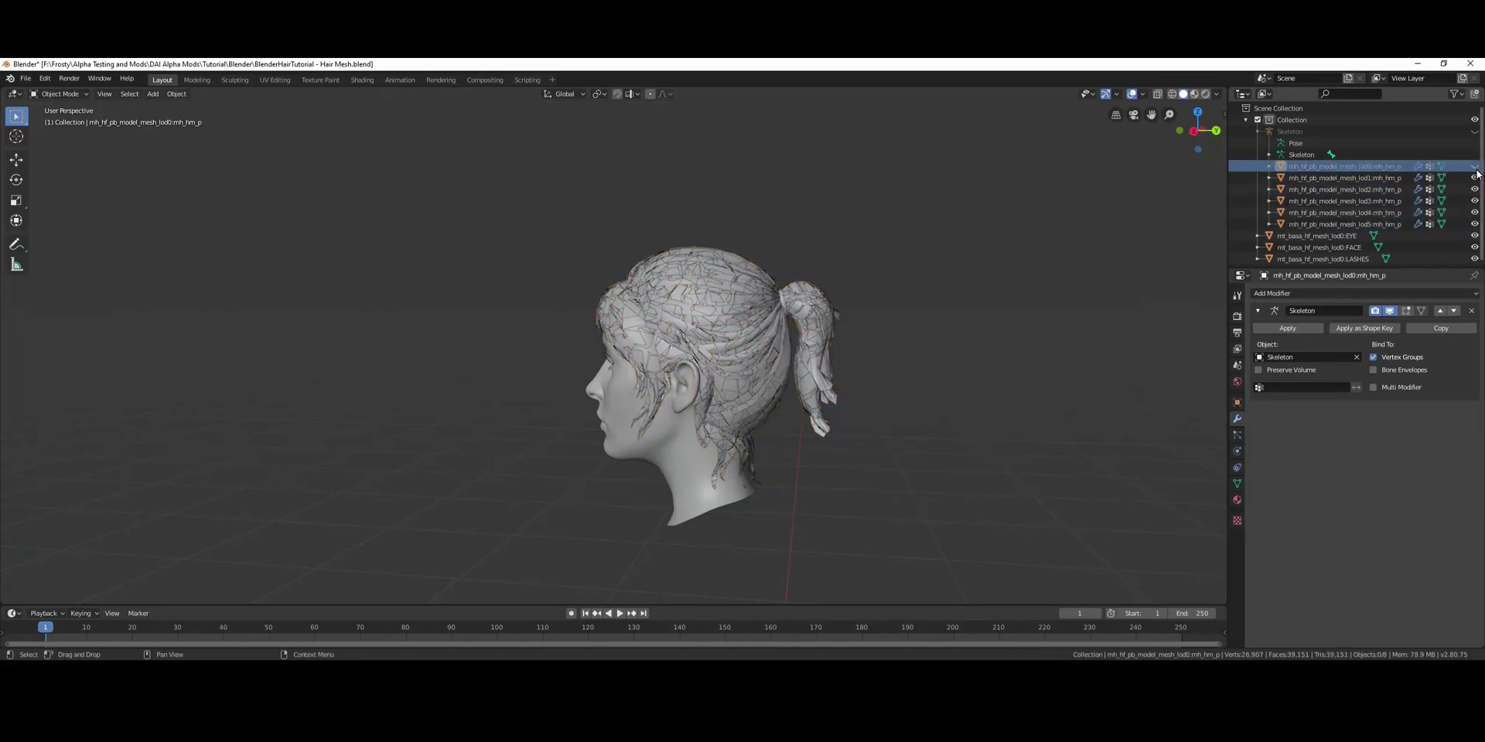
click(1476, 167)
click(1476, 167)
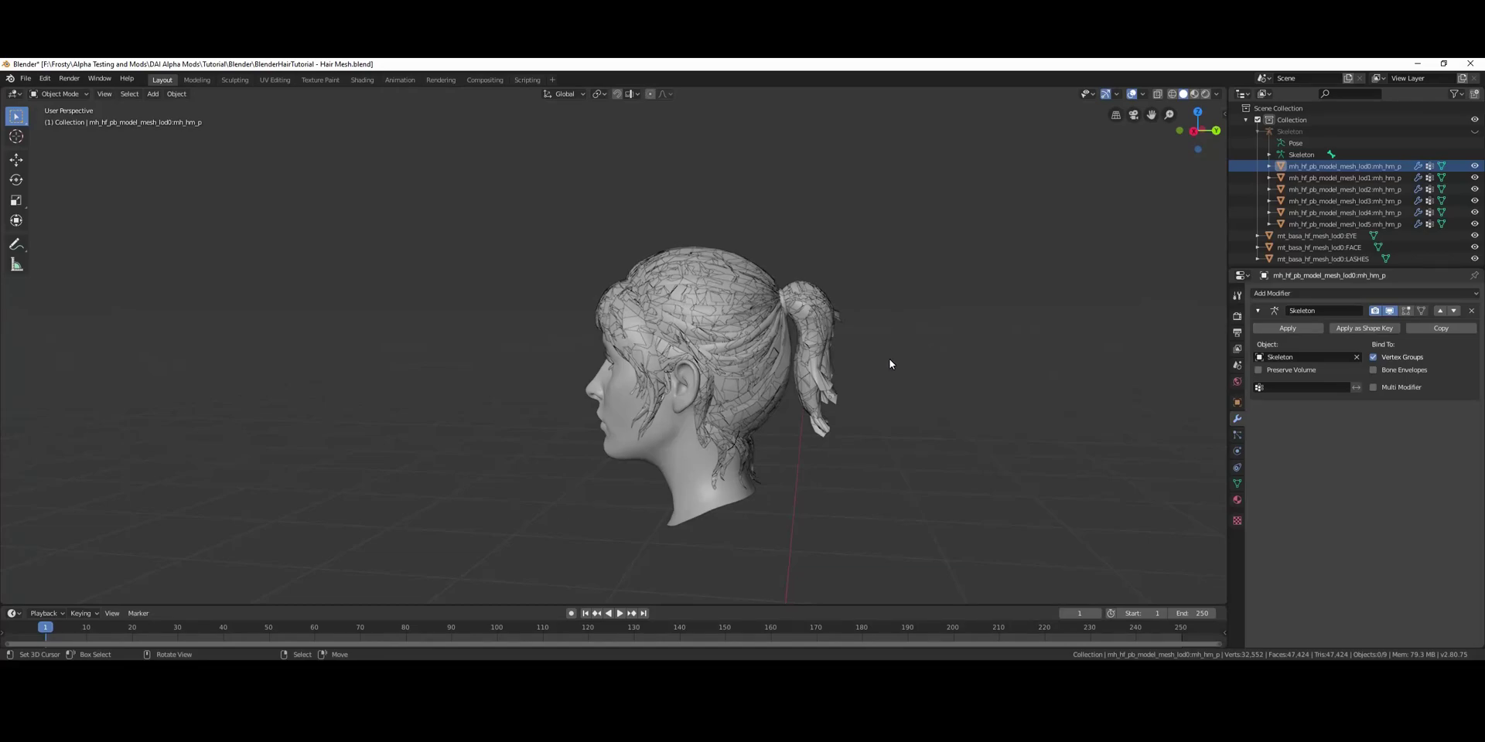
middle_drag(871, 364, 921, 368)
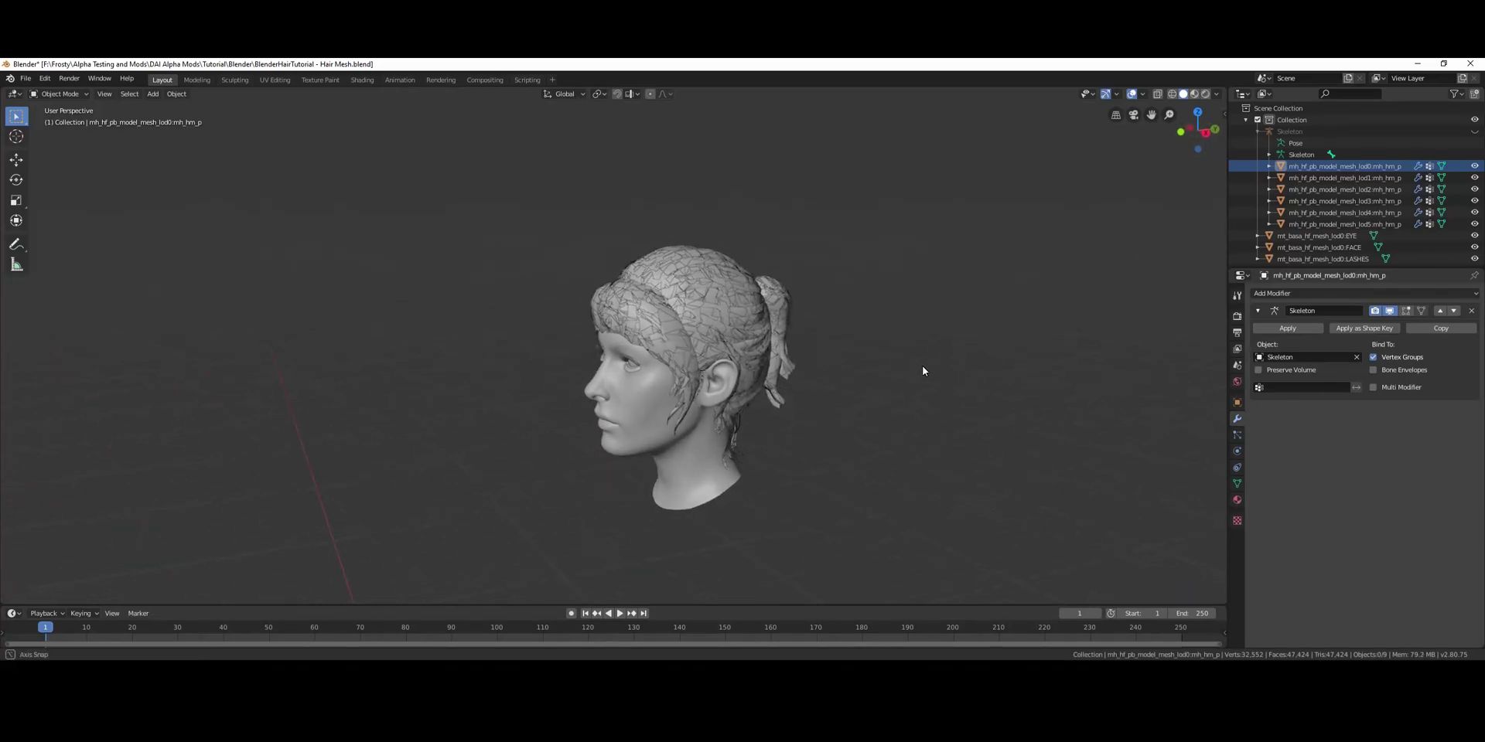
- Reselect all six hair meshes, lod5 through lod0, with lod0 active
click(1346, 224)
ctrl+click(1369, 213)
ctrl+click(1371, 201)
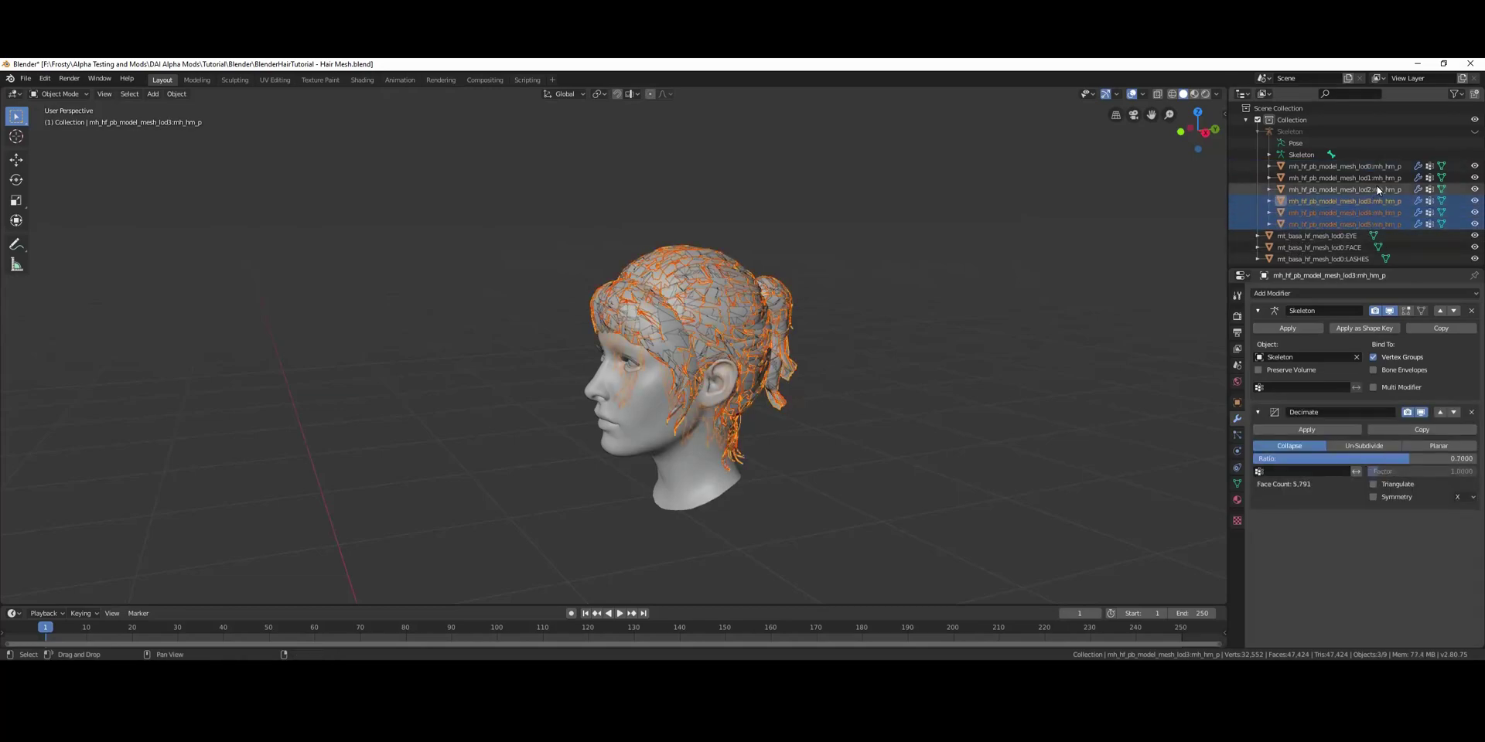
ctrl+click(1372, 190)
ctrl+click(1375, 178)
ctrl+click(1377, 167)
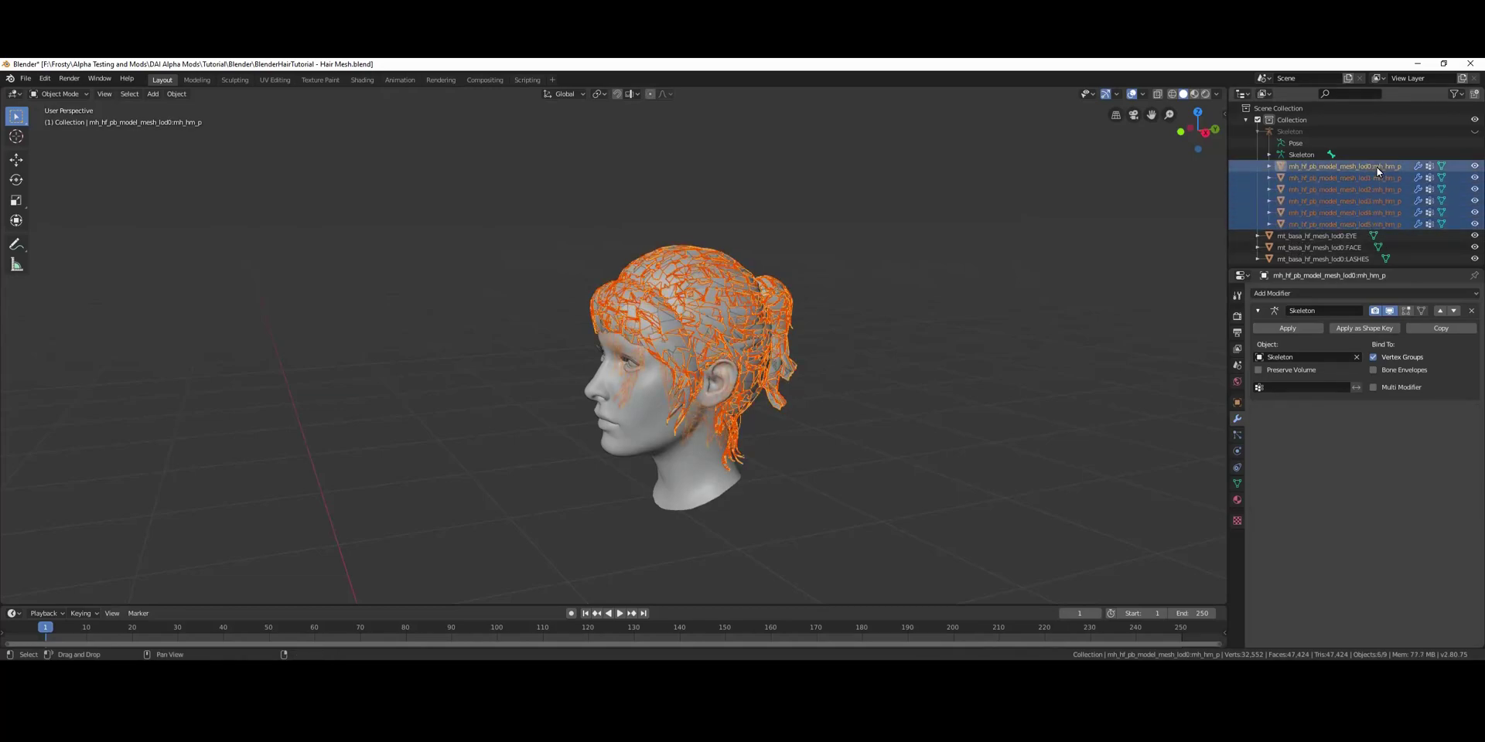
right_click(991, 283)
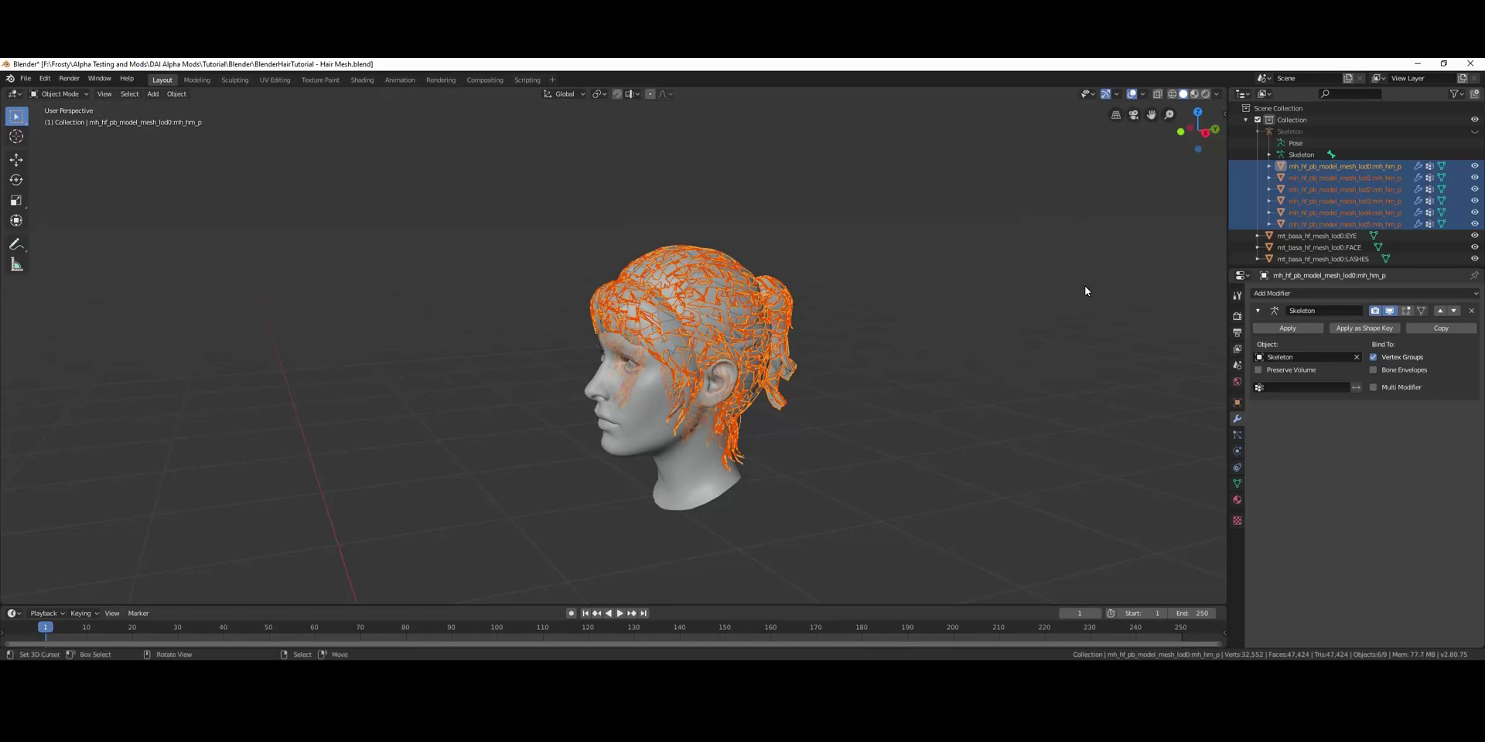
- Select the lod5 hair mesh alone and save the Blender file
click(1360, 225)
middle_drag(967, 337, 1018, 337)
key(ctrl+s)
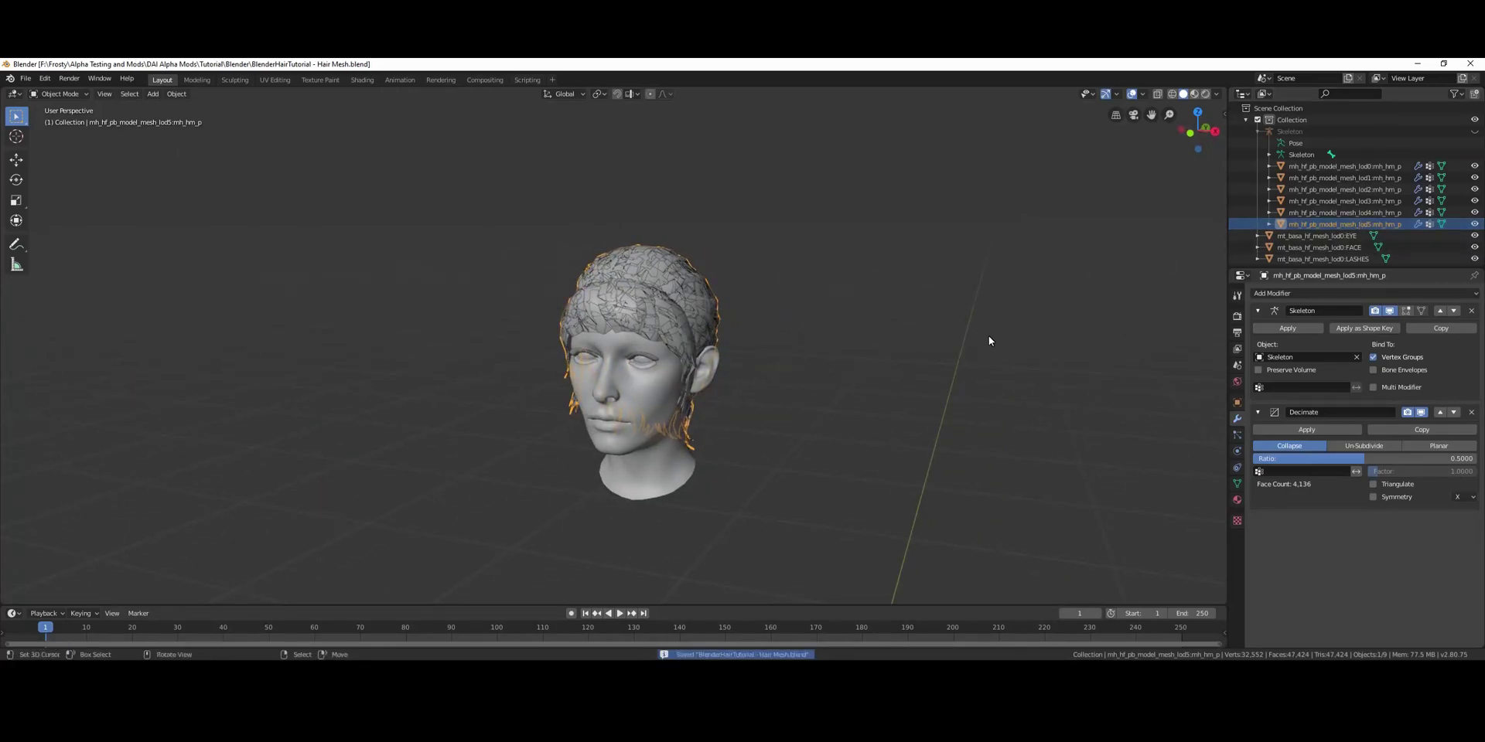
- Add the lod4 to lod0 hair meshes to the selection, unhide the Skeleton and include it as well
ctrl+click(1395, 212)
ctrl+click(1394, 201)
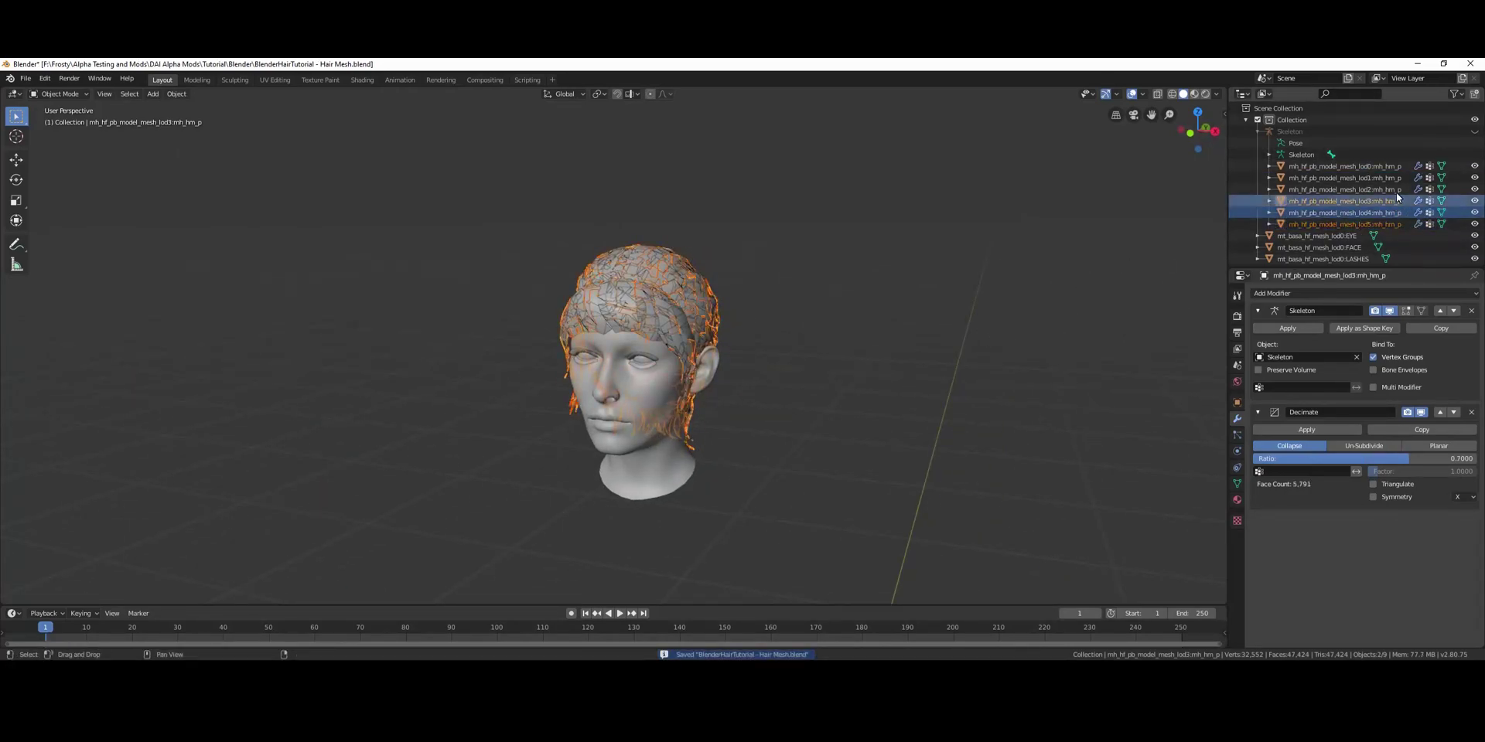
ctrl+click(1396, 189)
ctrl+click(1397, 178)
ctrl+click(1395, 165)
ctrl+click(1399, 212)
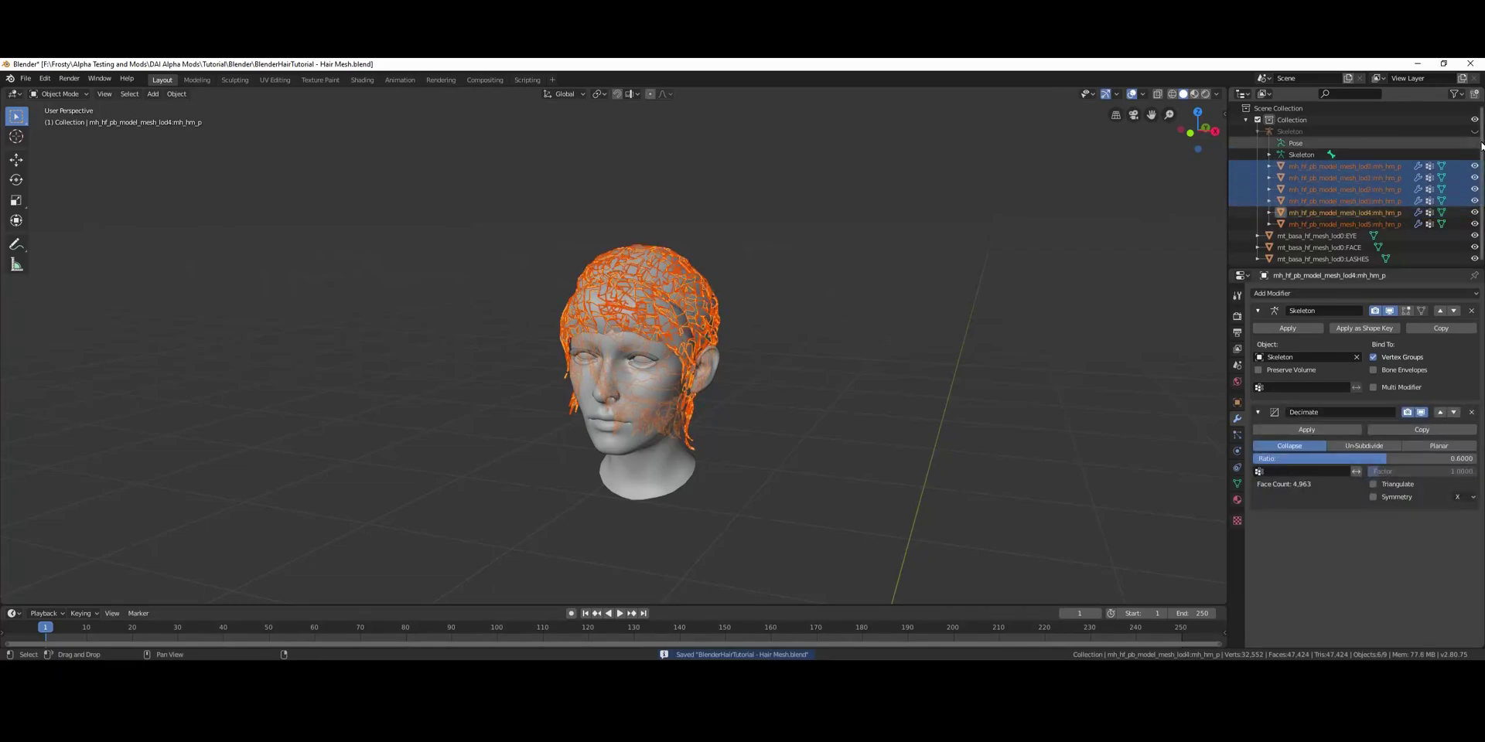
click(1475, 131)
ctrl+click(1310, 131)
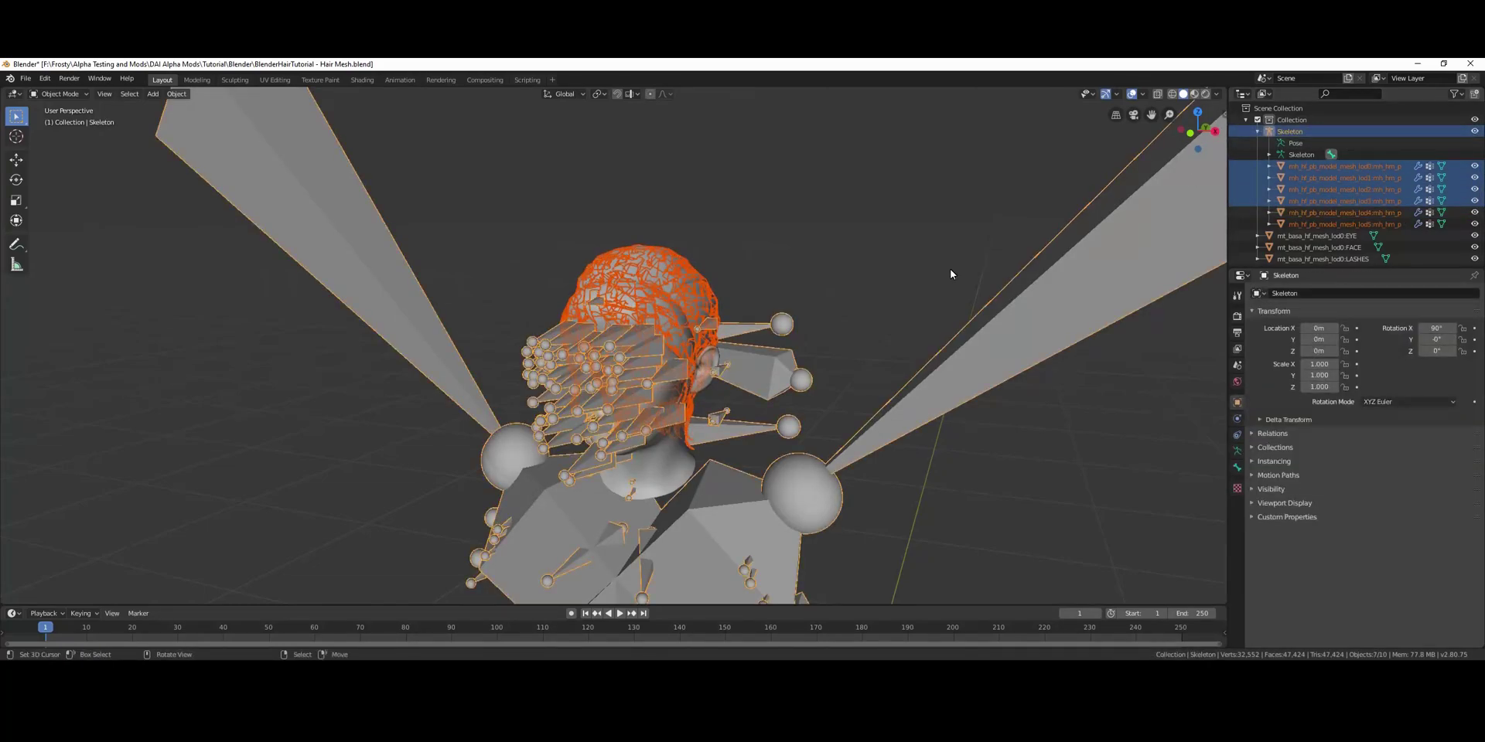
- Export the selected hair meshes and skeleton over BlenderHairTutorial - Hair Mesh.fbx, applying a saved FBX export preset
key(F3)
text(dt)
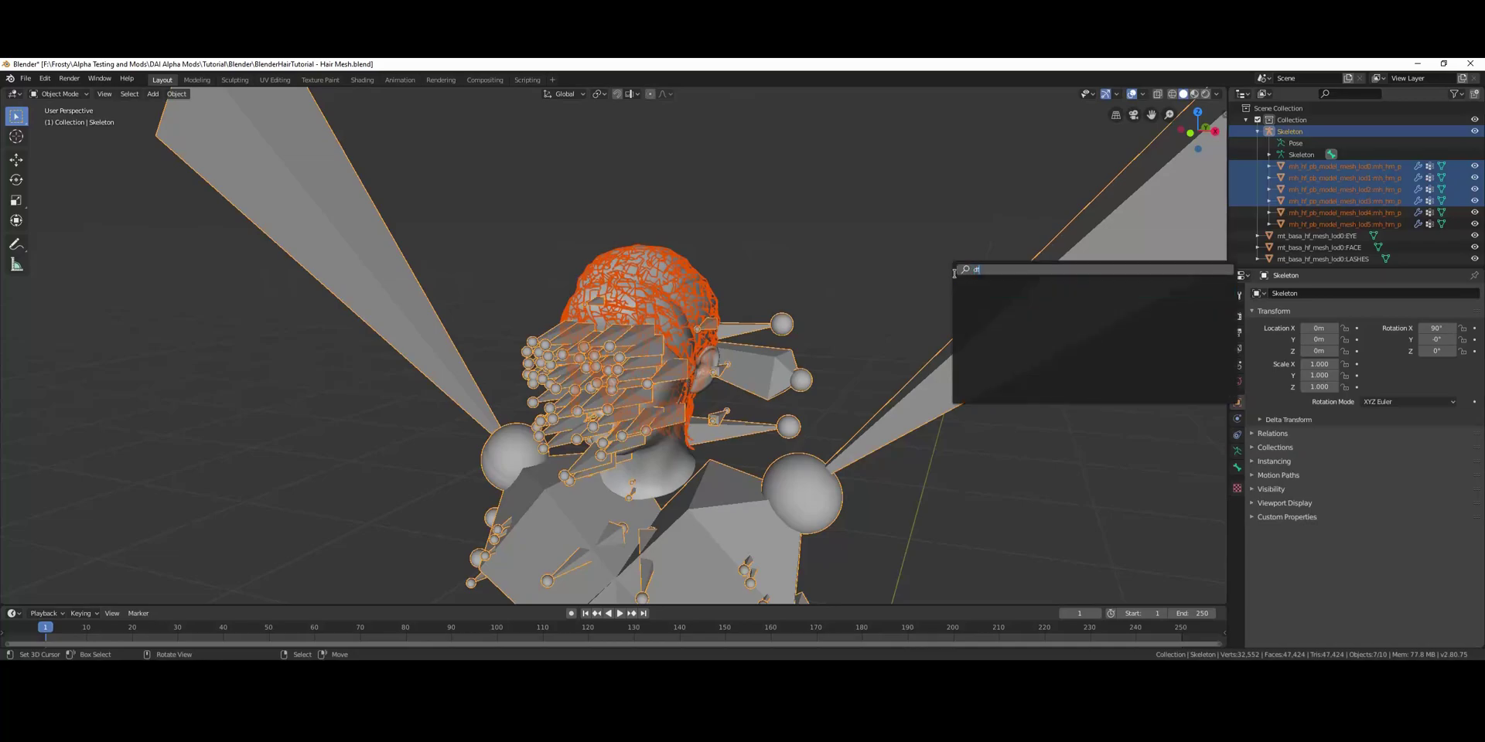
key(BackSpace)
key(BackSpace)
key(BackSpace)
text(fbx)
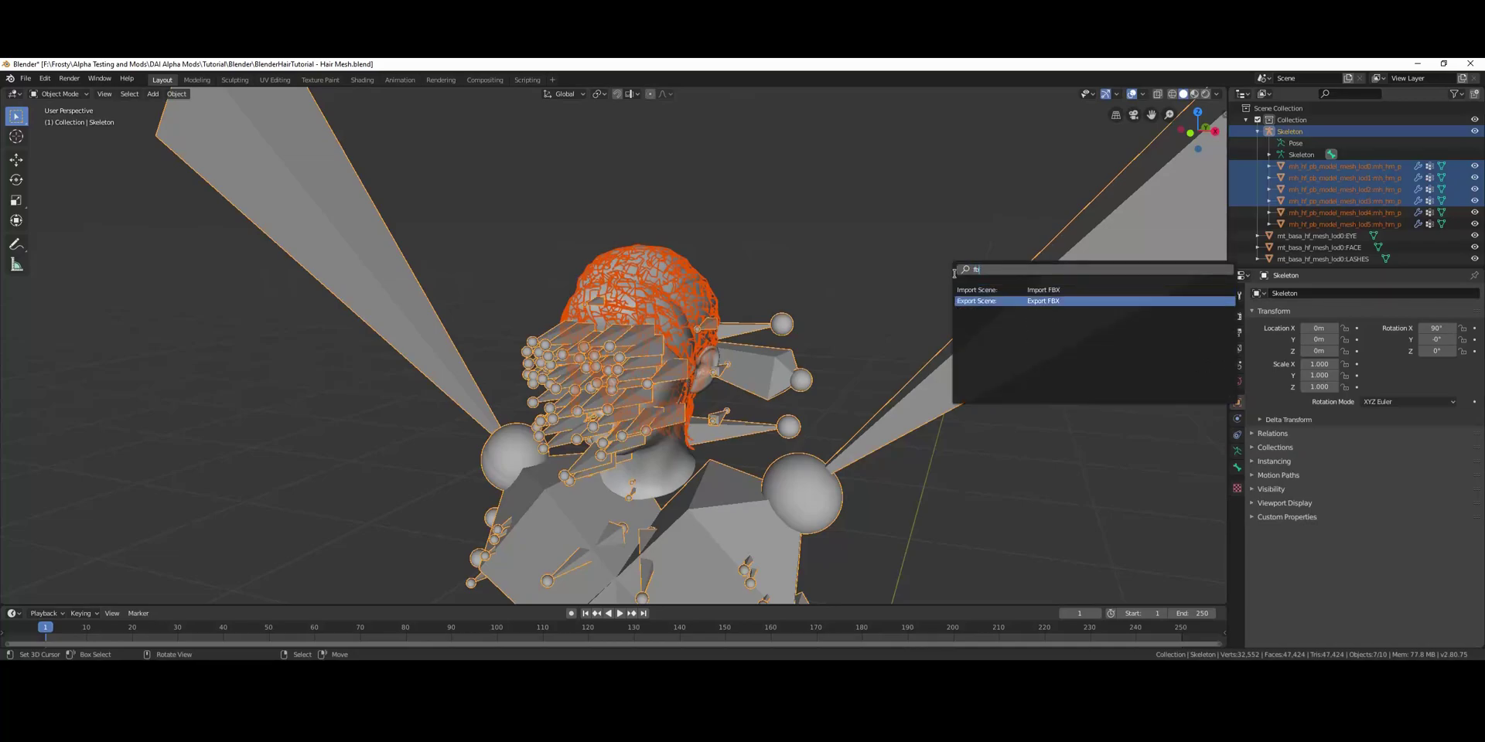
key(Return)
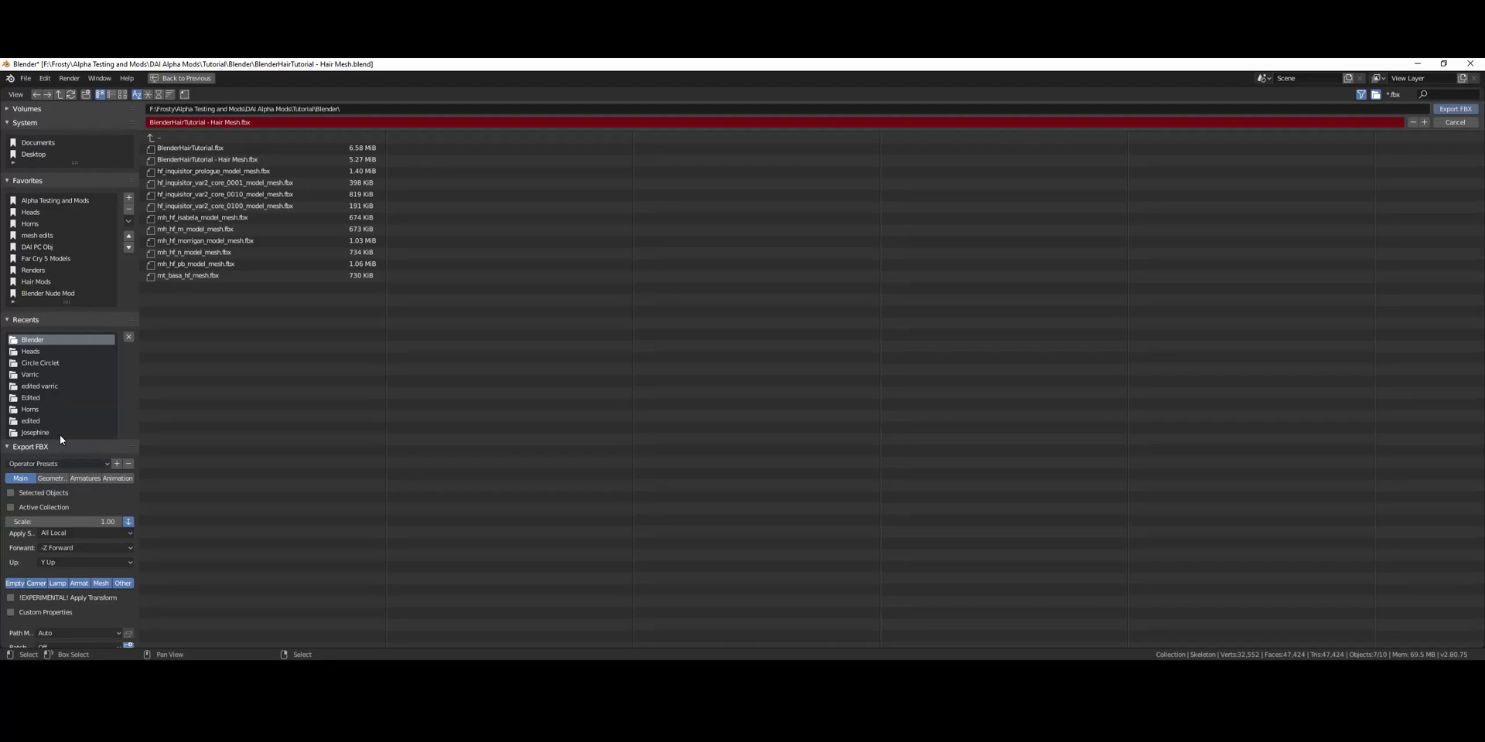
click(77, 464)
click(77, 518)
key(Return)
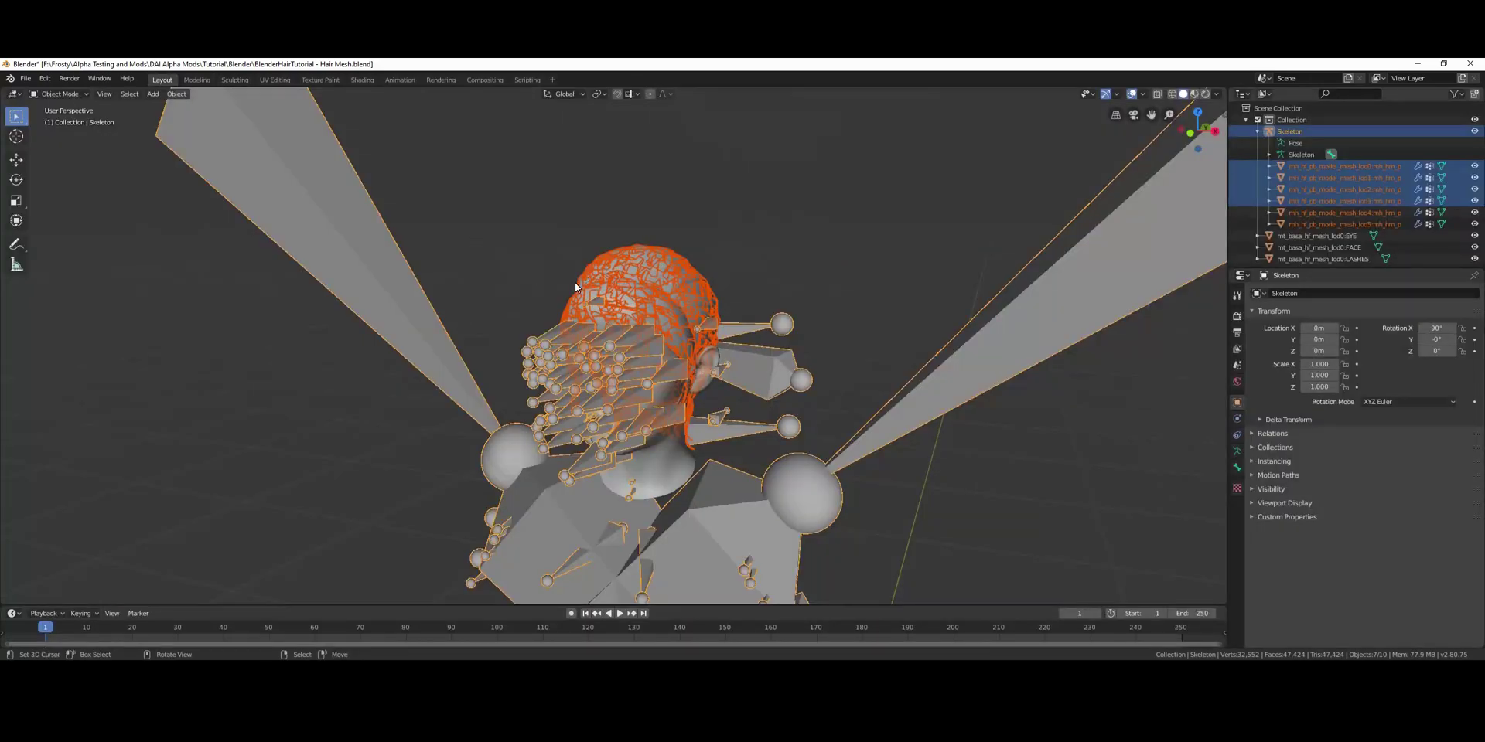